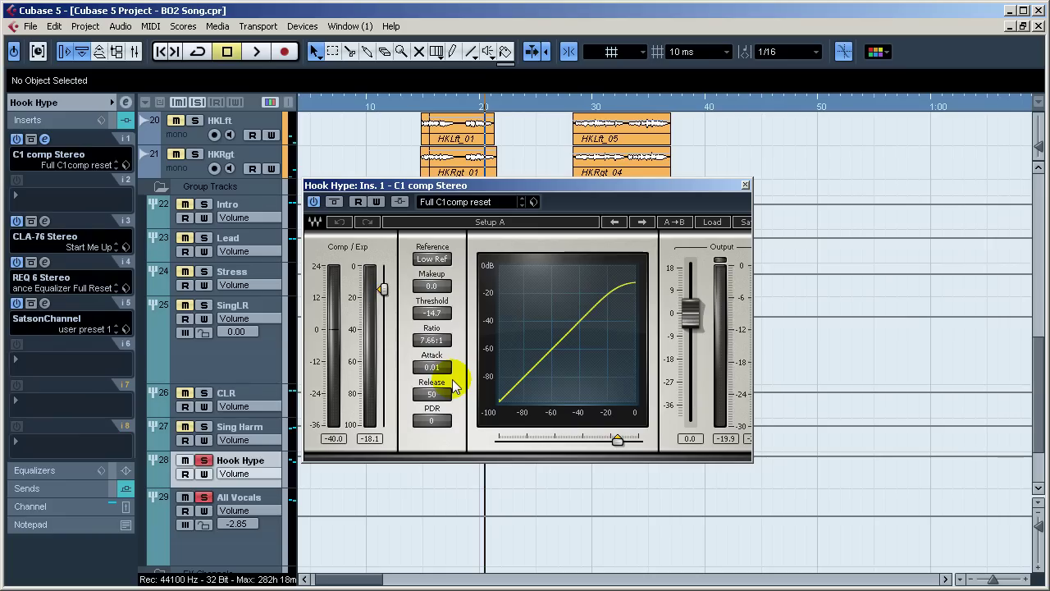
Step: Check the attack setting of the C1 compressor on the Hook Hype group and close the plug-in window
{"action": "left_click_drag", "start_coordinate": [439, 369], "coordinate": [438, 359]}
{"action": "left_click", "coordinate": [442, 368]}
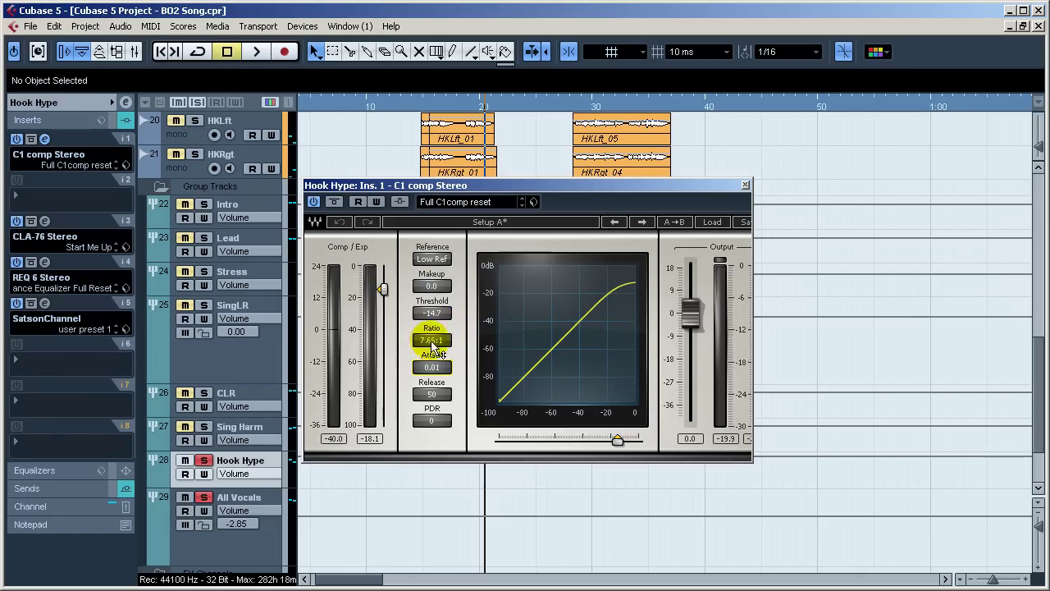
{"action": "left_click", "coordinate": [745, 186]}
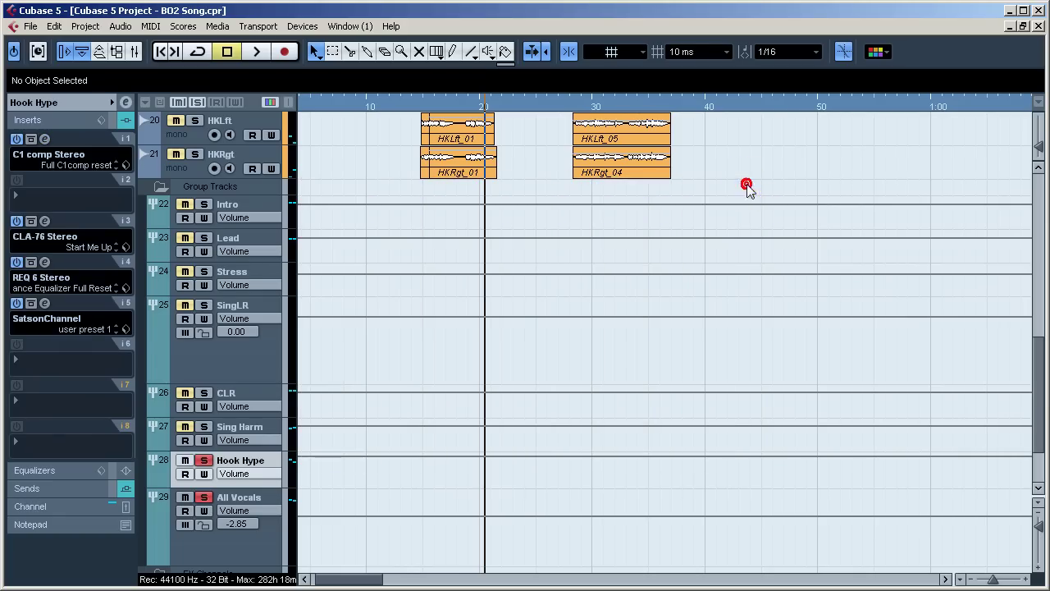
Step: Reopen the Hook Hype group's C1 compressor, play the hook twice to check its gain reduction, and close the plug-in
{"action": "left_click", "coordinate": [44, 140]}
{"action": "key", "text": "space"}
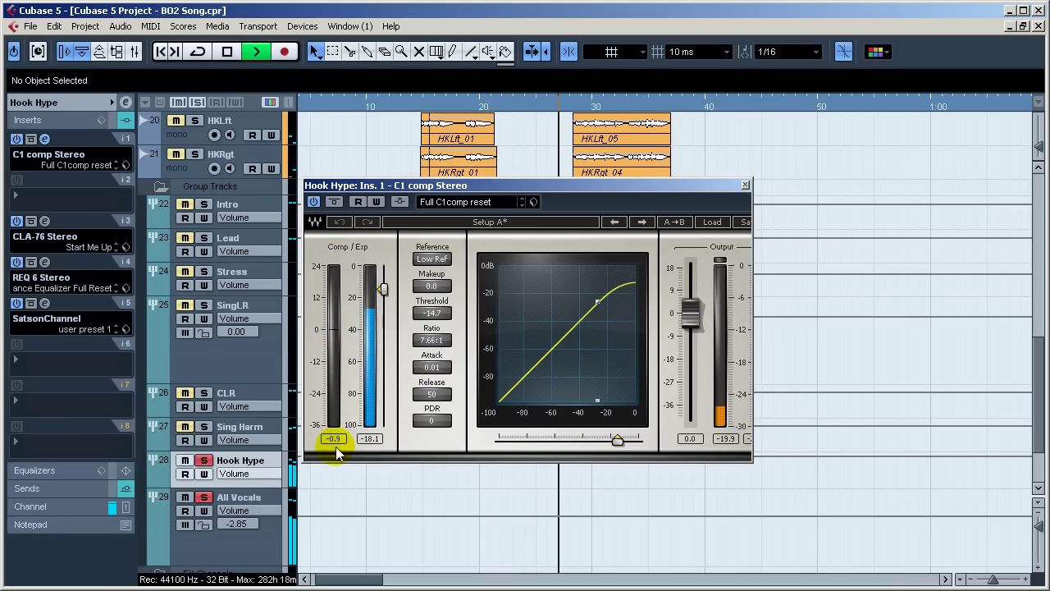
{"action": "key", "text": "space"}
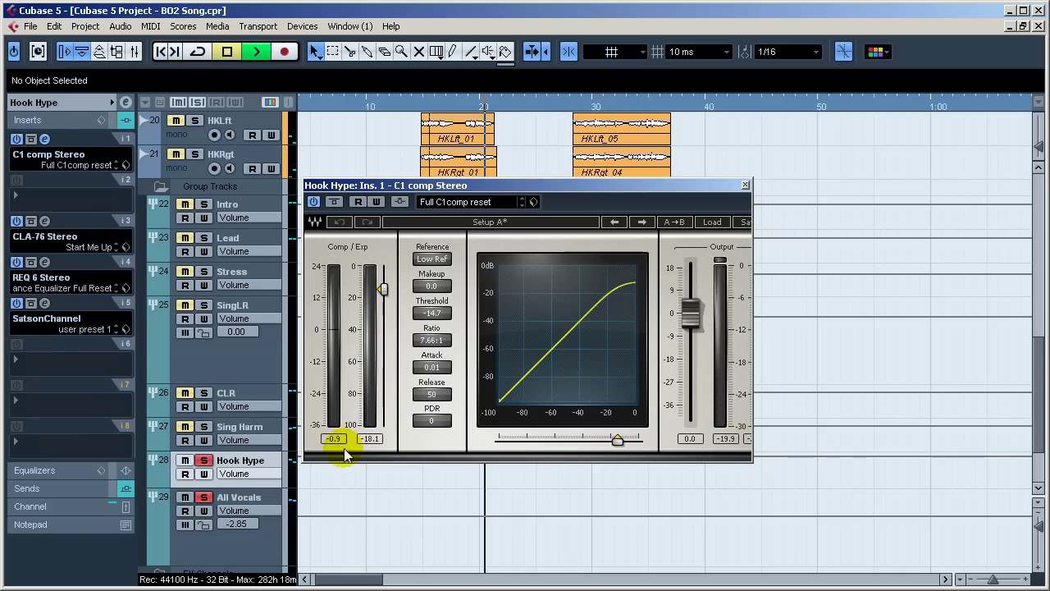
{"action": "key", "text": "space"}
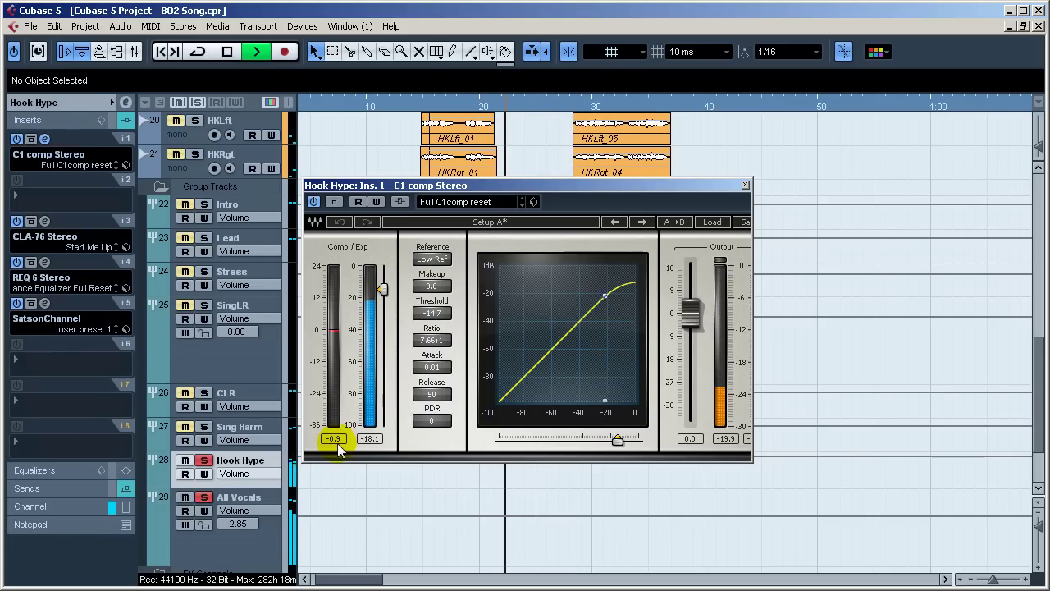
{"action": "key", "text": "space"}
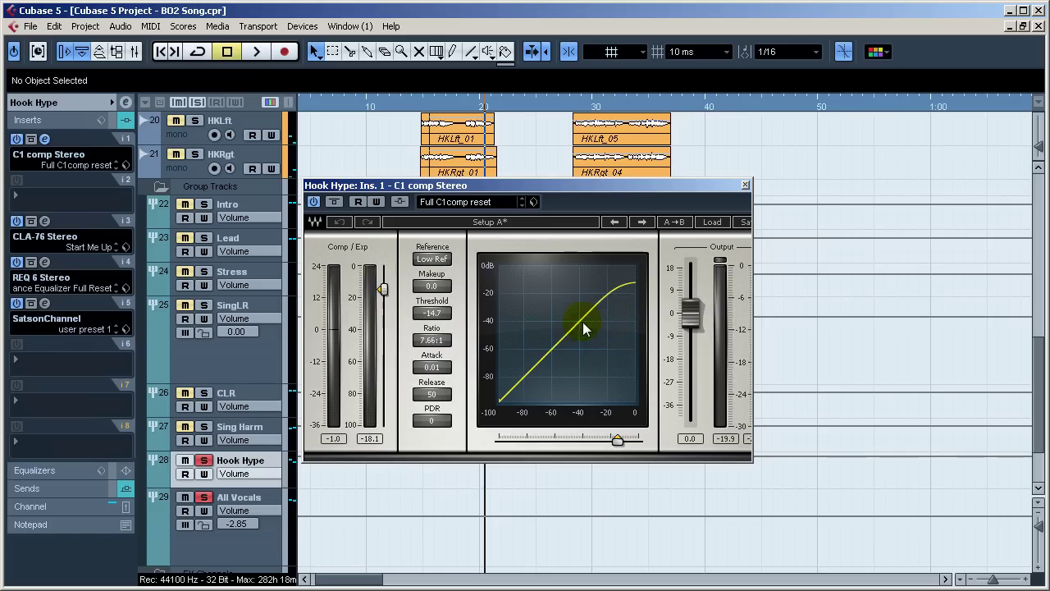
{"action": "left_click", "coordinate": [744, 185]}
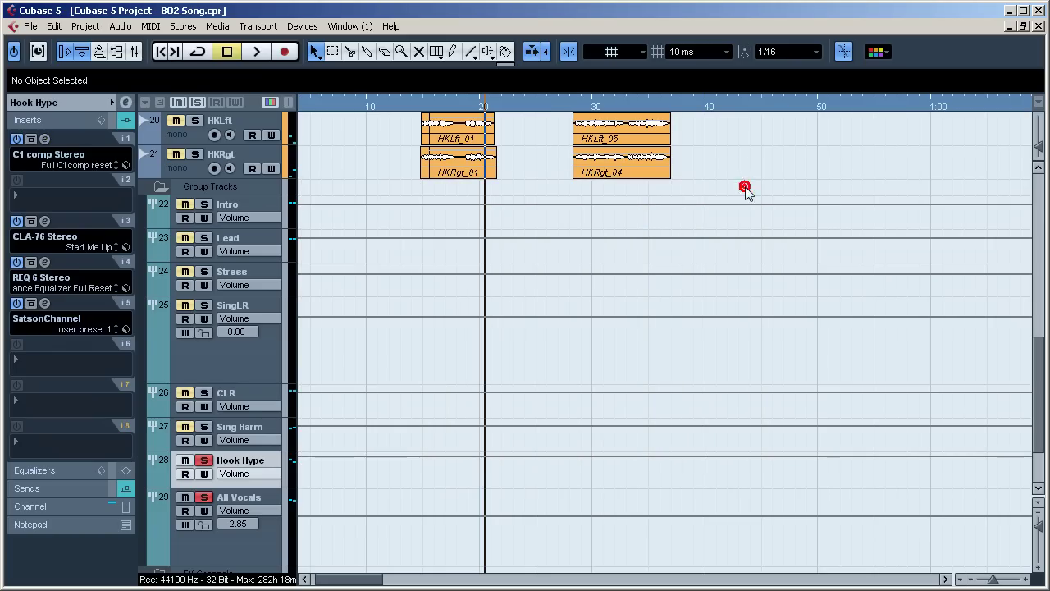
Step: Open the CLA-76 compressor on the Hook Hype group and play the hook to observe its gain reduction
{"action": "left_click", "coordinate": [45, 221]}
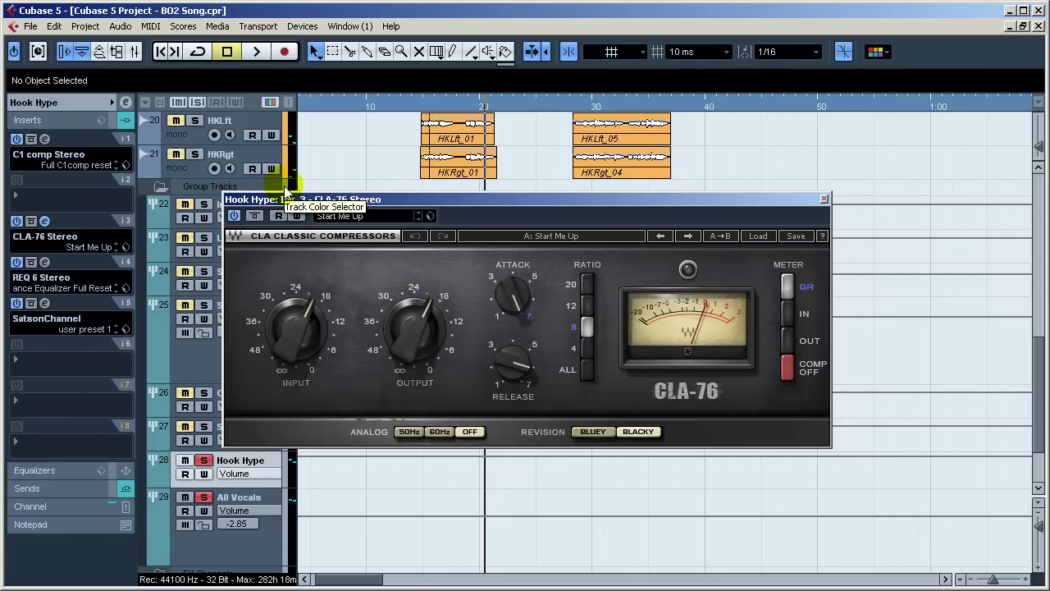
{"action": "key", "text": "space"}
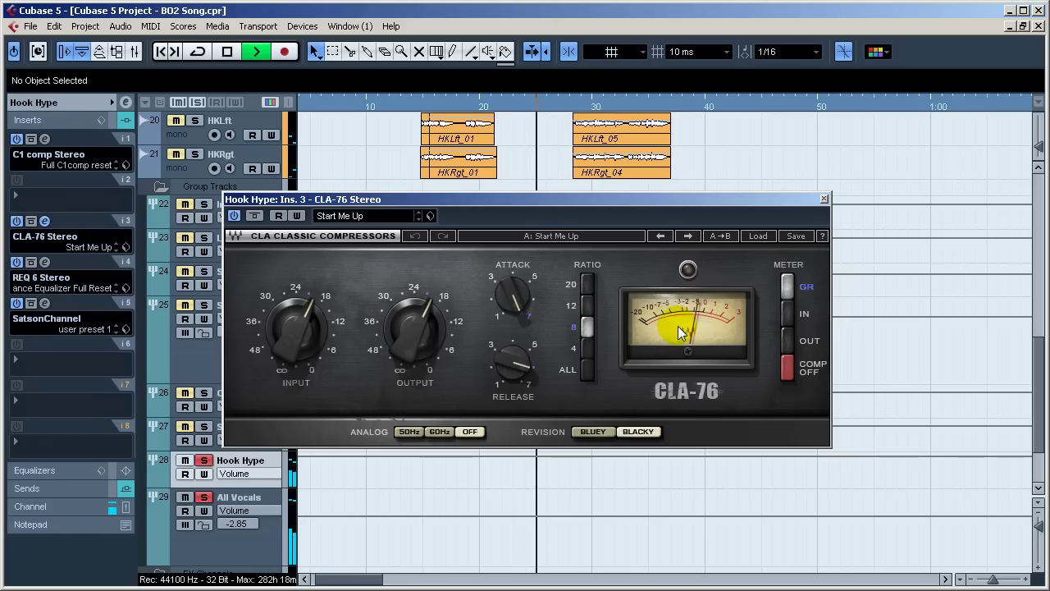
{"action": "key", "text": "space"}
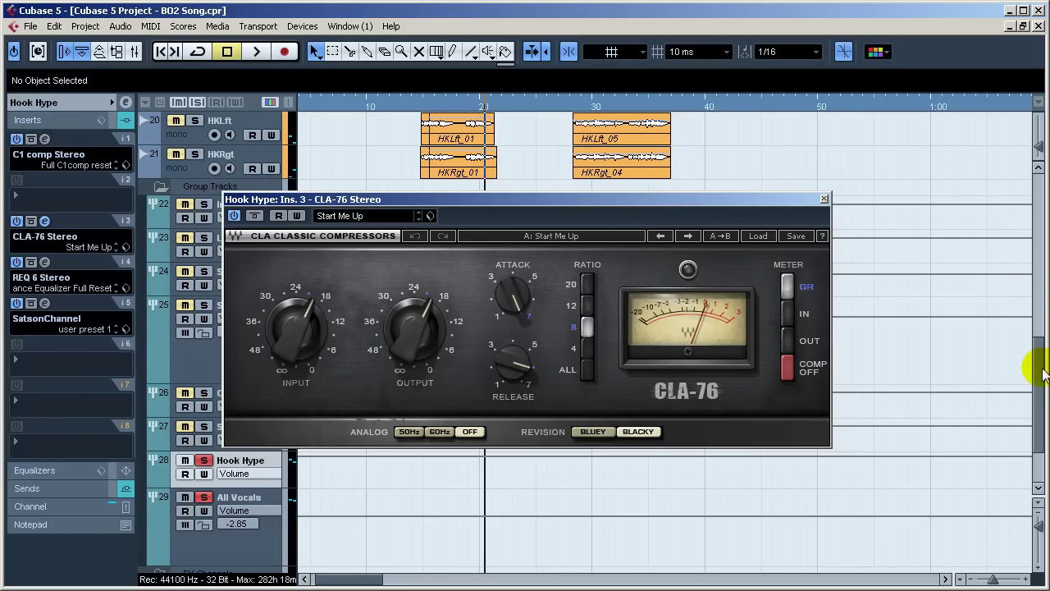
Step: Solo the CLR group for a brief comparison playback, unsolo it, and close the CLA-76 window
{"action": "left_click_drag", "start_coordinate": [1036, 371], "coordinate": [1008, 326]}
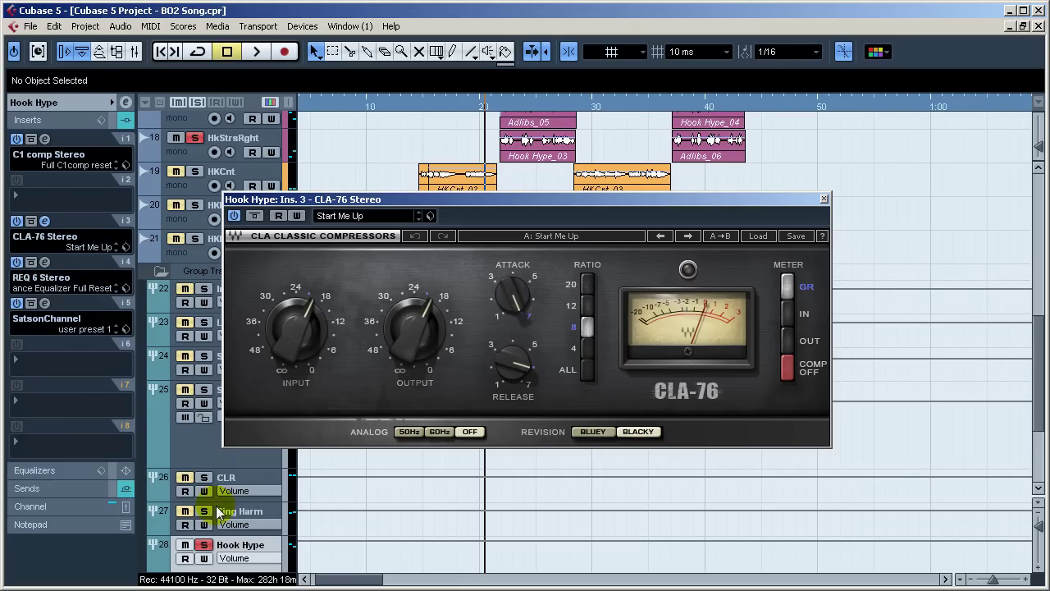
{"action": "scroll", "coordinate": [238, 511], "scroll_direction": "down", "scroll_amount": 3}
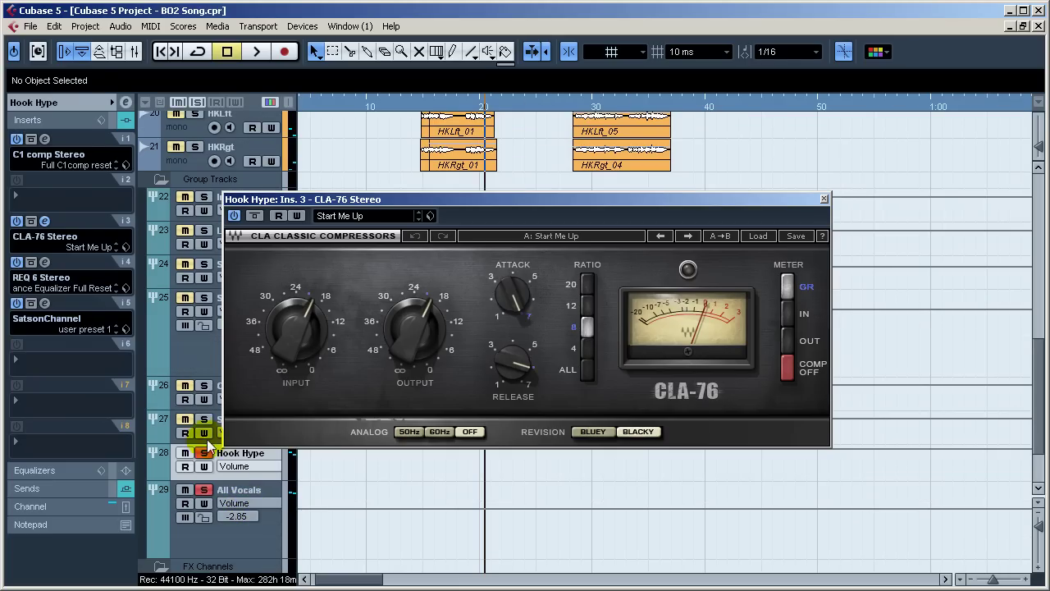
{"action": "left_click", "coordinate": [204, 386]}
{"action": "key", "text": "space"}
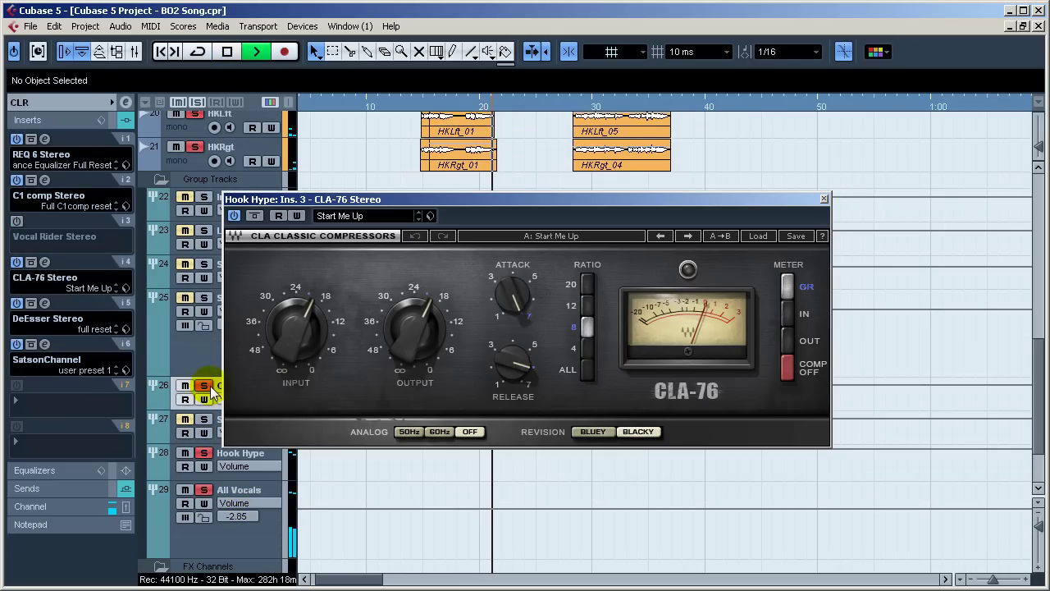
{"action": "key", "text": "space"}
{"action": "left_click", "coordinate": [205, 386]}
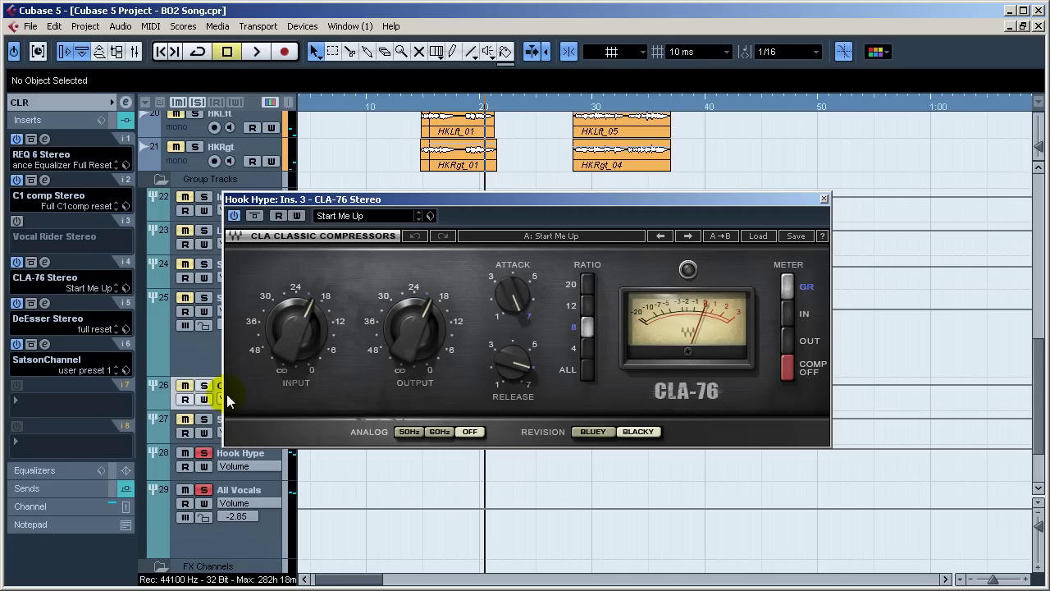
{"action": "left_click", "coordinate": [823, 199]}
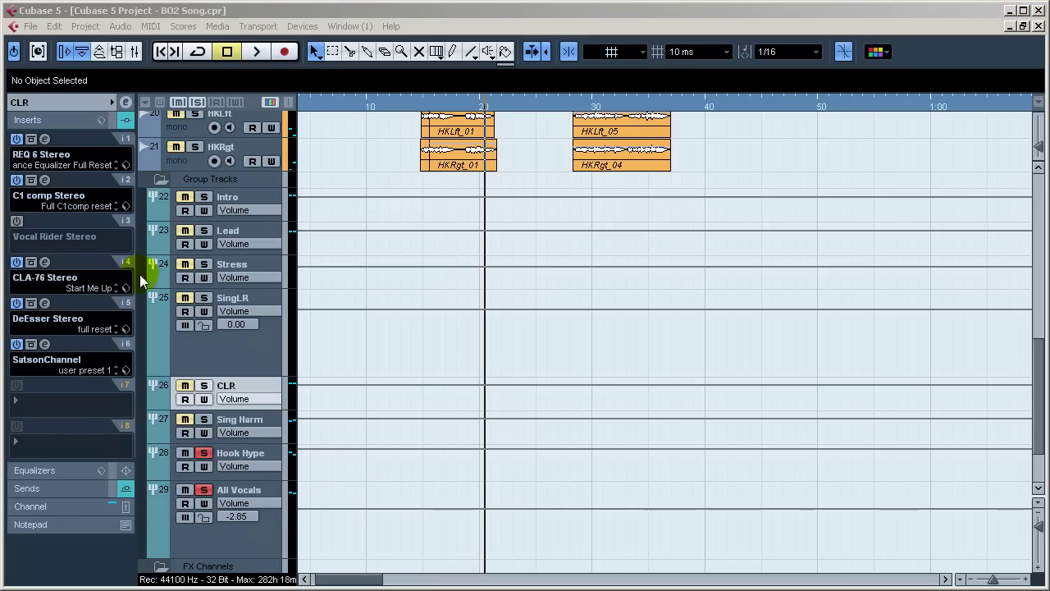
Step: Open the DeEsser on the CLR group and play a short part of the hook
{"action": "left_click", "coordinate": [44, 303]}
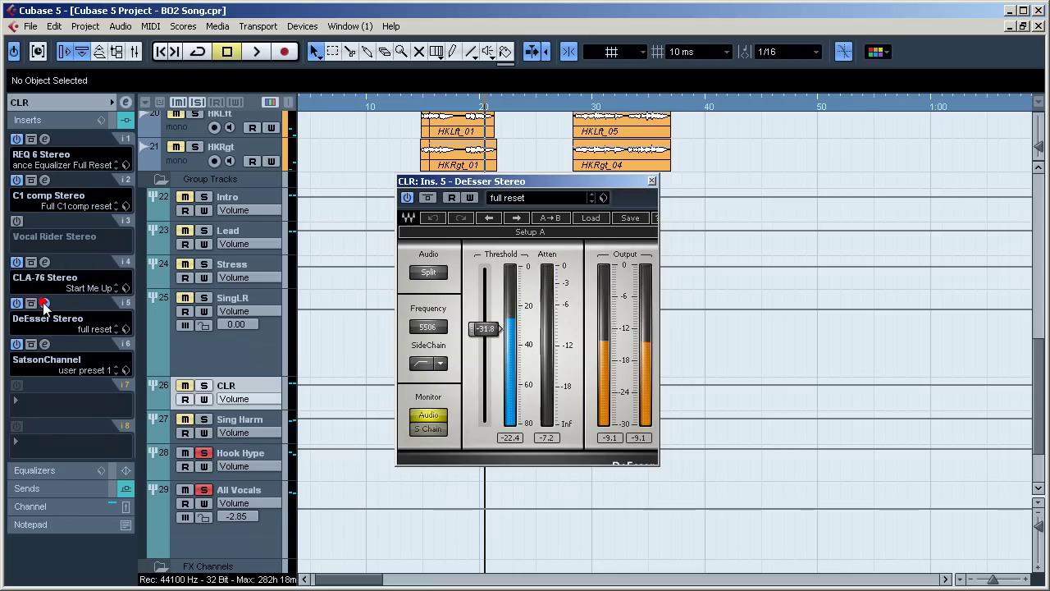
{"action": "key", "text": "space"}
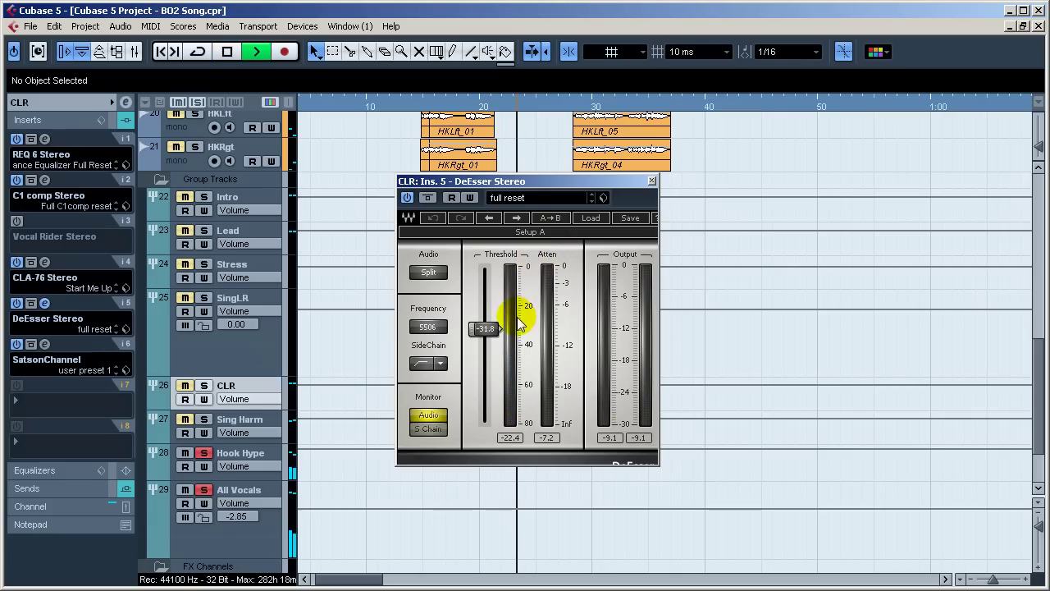
{"action": "key", "text": "space"}
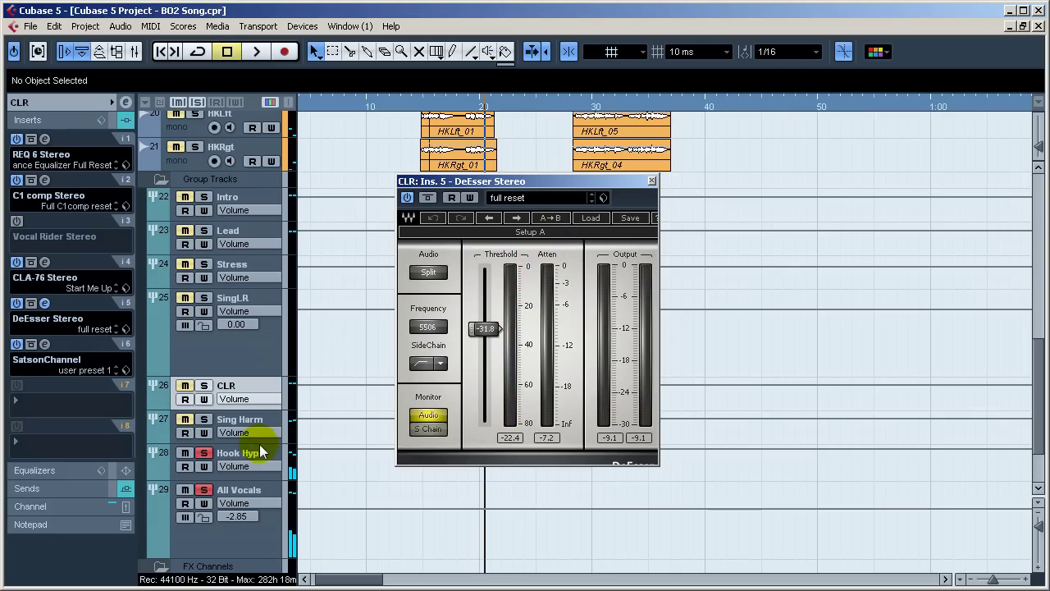
Step: Select the Hook Hype group and review its REQ 6 equalizer and SatsonChannel inserts, closing each one
{"action": "left_click", "coordinate": [266, 453]}
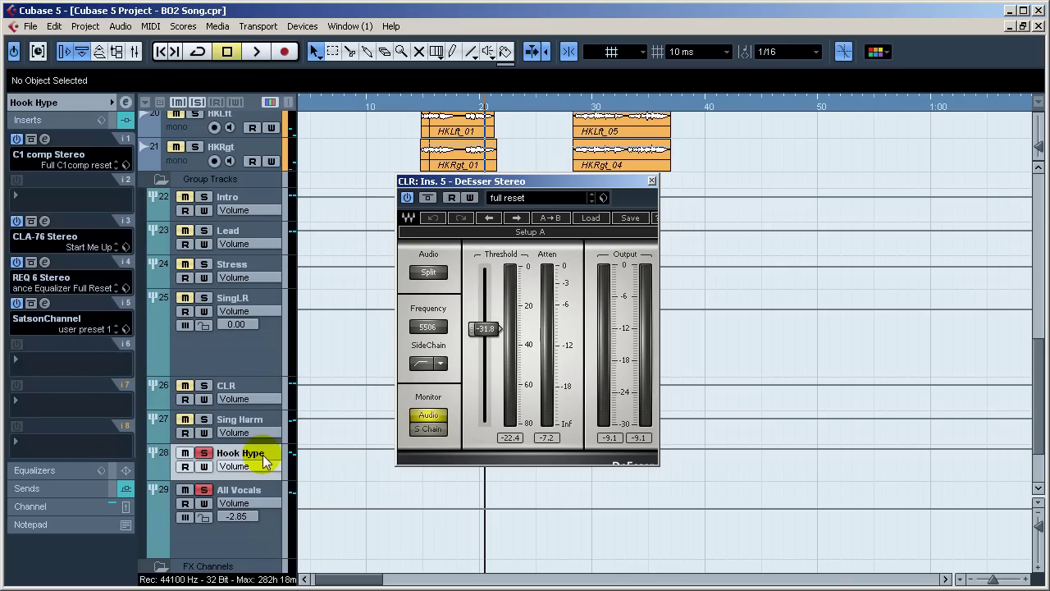
{"action": "key", "text": "space"}
{"action": "left_click", "coordinate": [45, 263]}
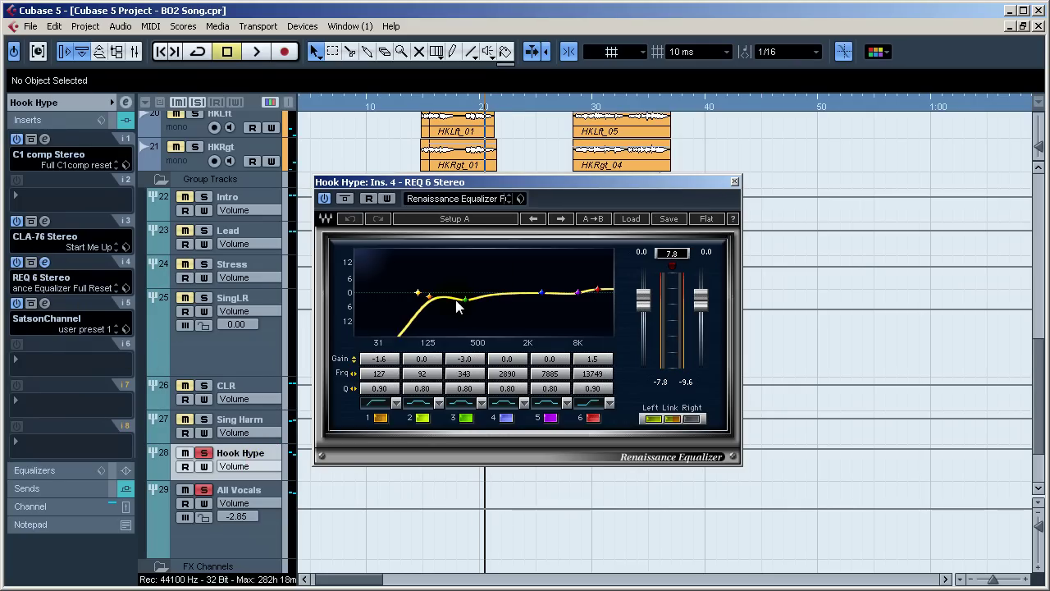
{"action": "left_click", "coordinate": [735, 182]}
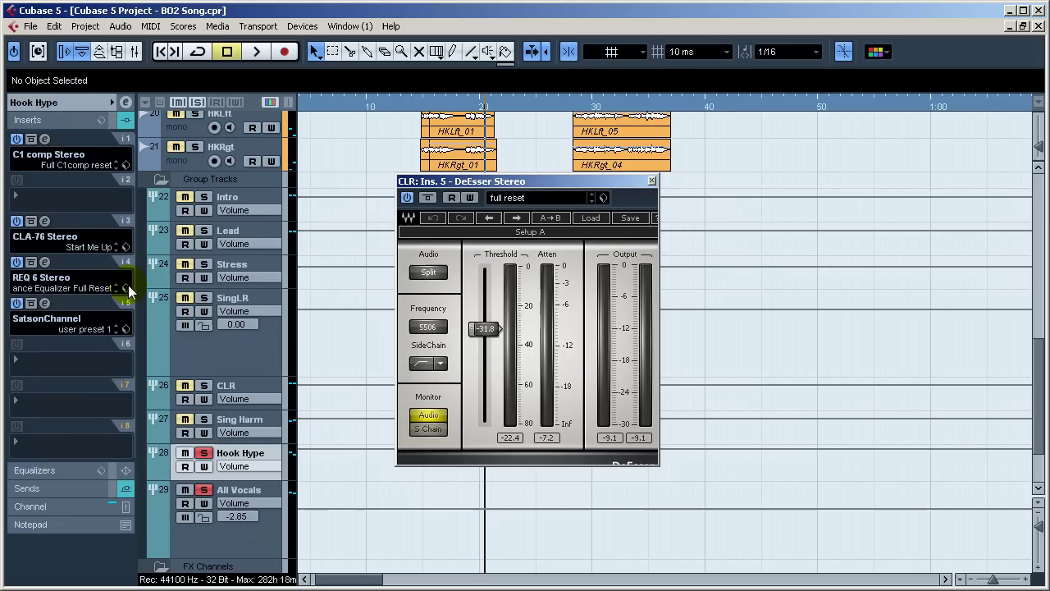
{"action": "left_click", "coordinate": [45, 303]}
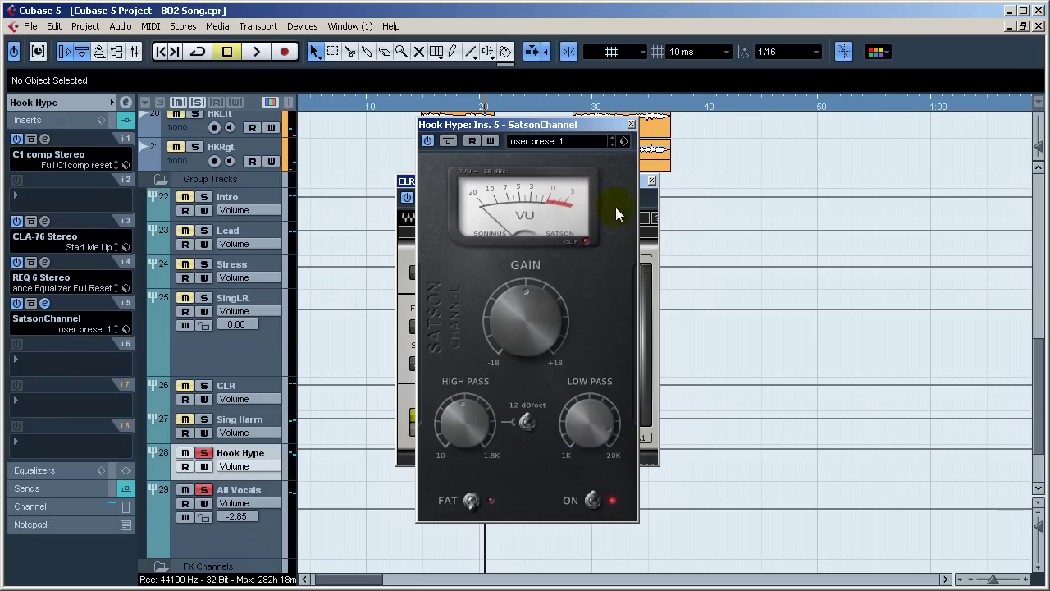
{"action": "left_click", "coordinate": [631, 124]}
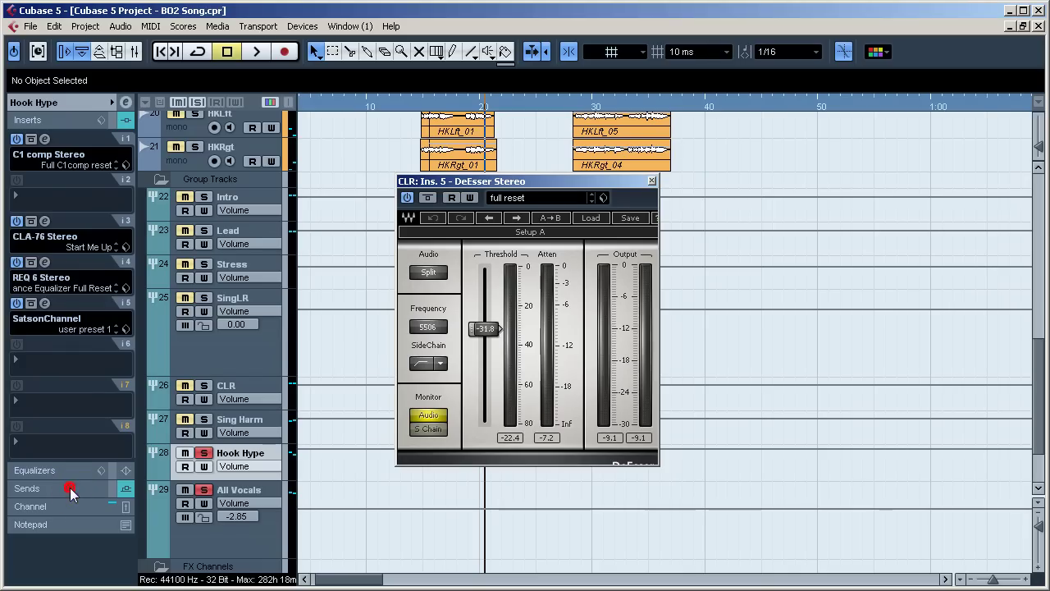
Step: Show the Hook Hype group's sends, close the DeEsser, and review the Vintage Plate reverb on the BackRvb send
{"action": "left_click", "coordinate": [72, 489]}
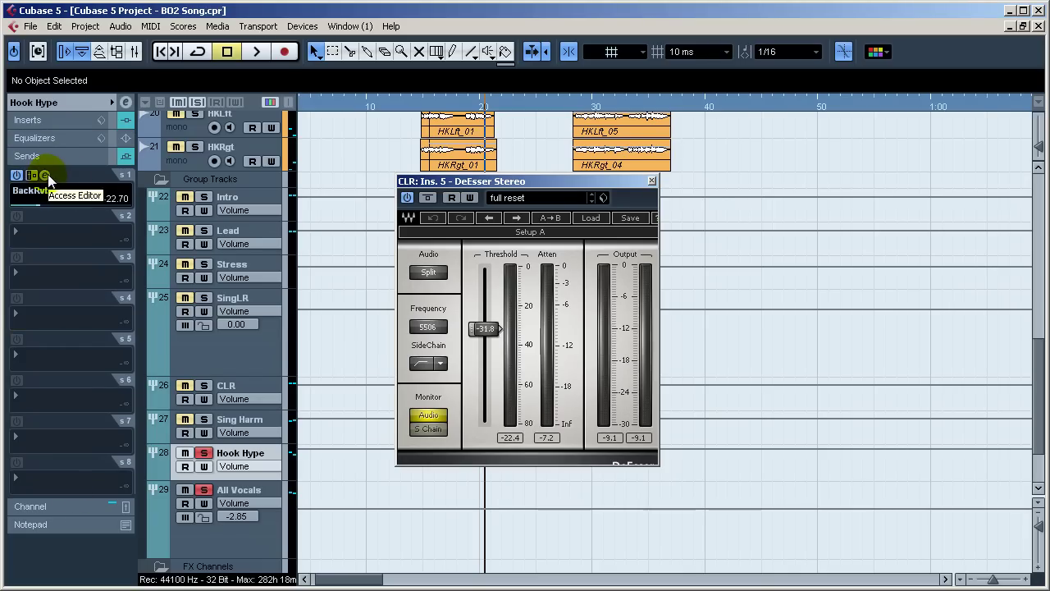
{"action": "left_click", "coordinate": [652, 181]}
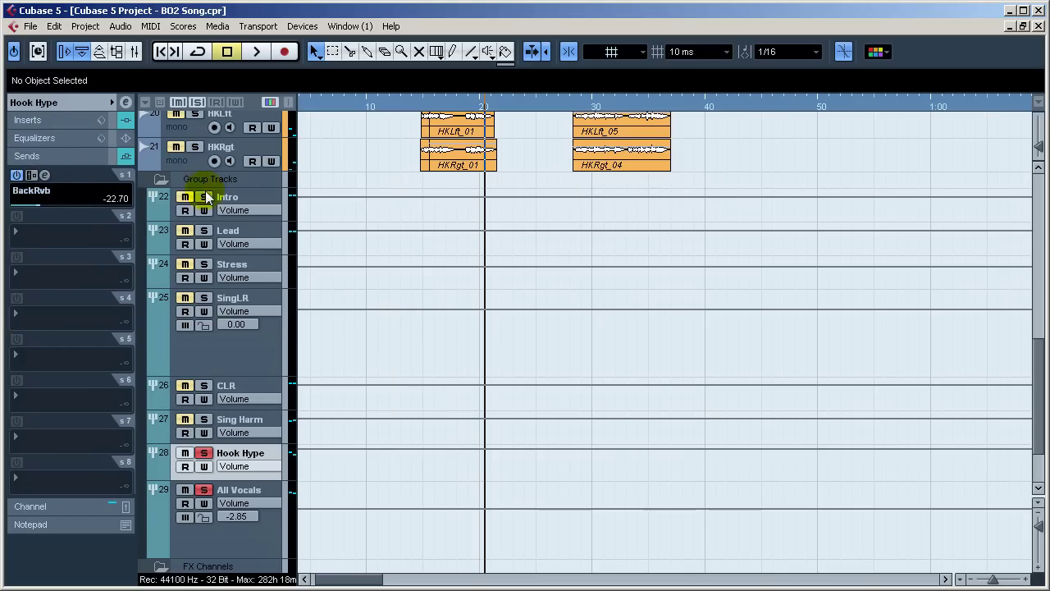
{"action": "left_click", "coordinate": [44, 175]}
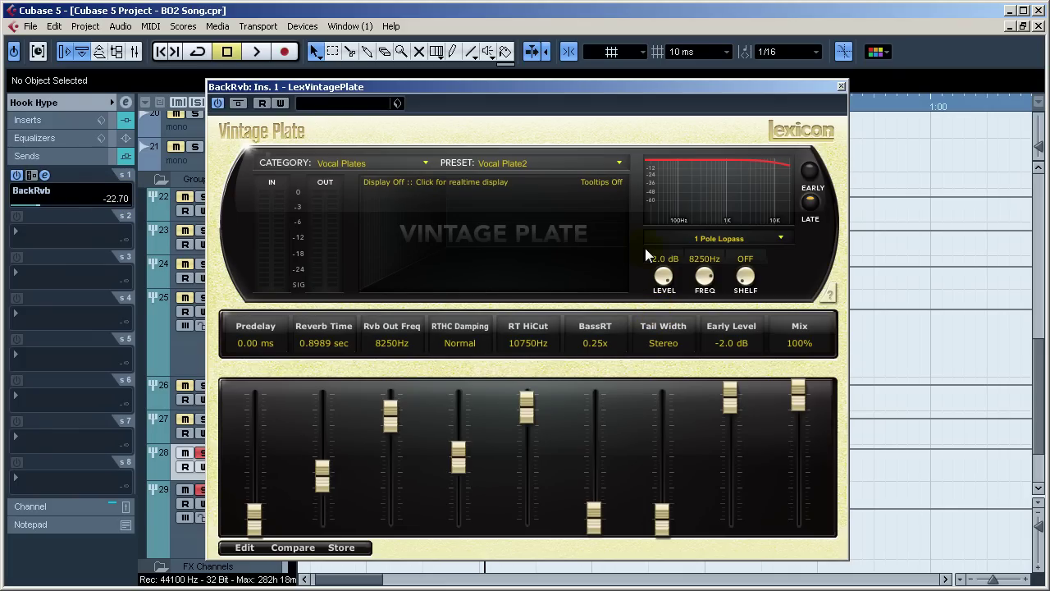
{"action": "left_click", "coordinate": [764, 174]}
{"action": "left_click", "coordinate": [457, 305]}
{"action": "left_click", "coordinate": [688, 385]}
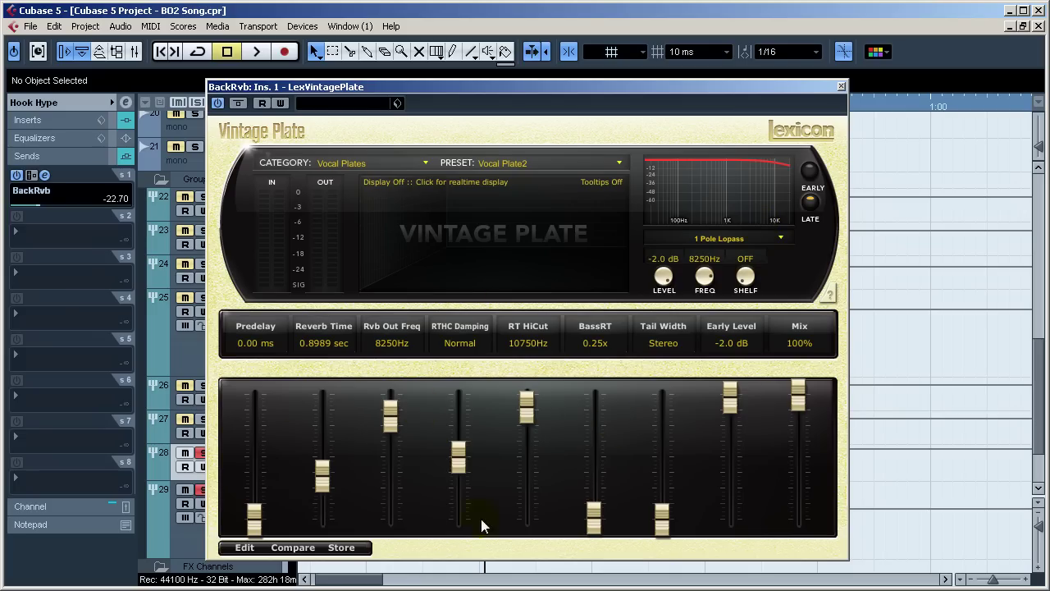
{"action": "left_click", "coordinate": [840, 88]}
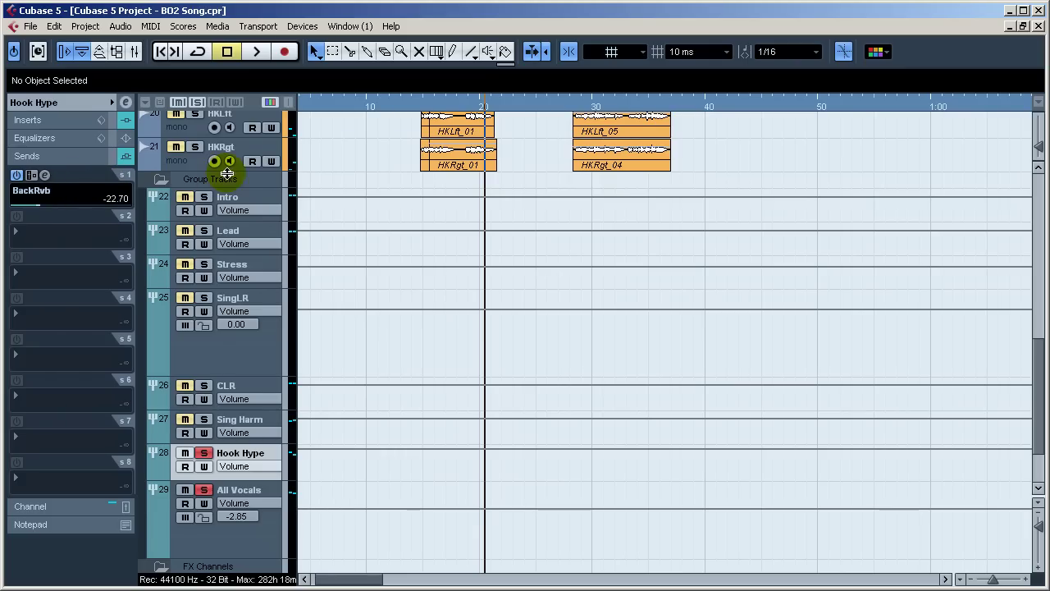
Step: Solo the CLR group together with Hook Hype and play the hook section to hear both vocal groups
{"action": "scroll", "coordinate": [376, 264], "scroll_direction": "up", "scroll_amount": 3}
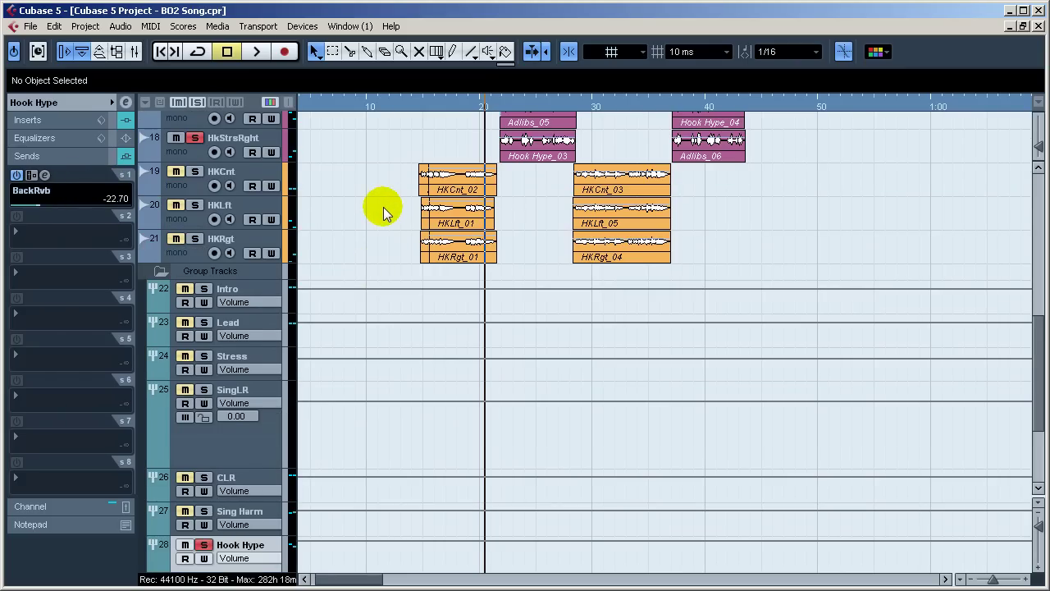
{"action": "scroll", "coordinate": [384, 207], "scroll_direction": "up", "scroll_amount": 3}
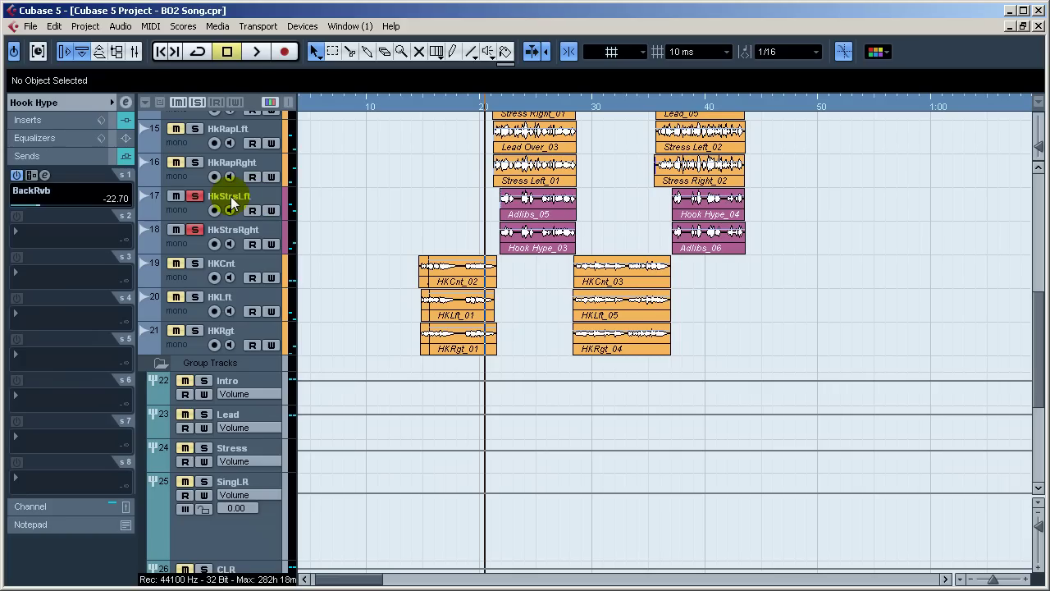
{"action": "scroll", "coordinate": [339, 434], "scroll_direction": "down", "scroll_amount": 3}
{"action": "left_click", "coordinate": [207, 479]}
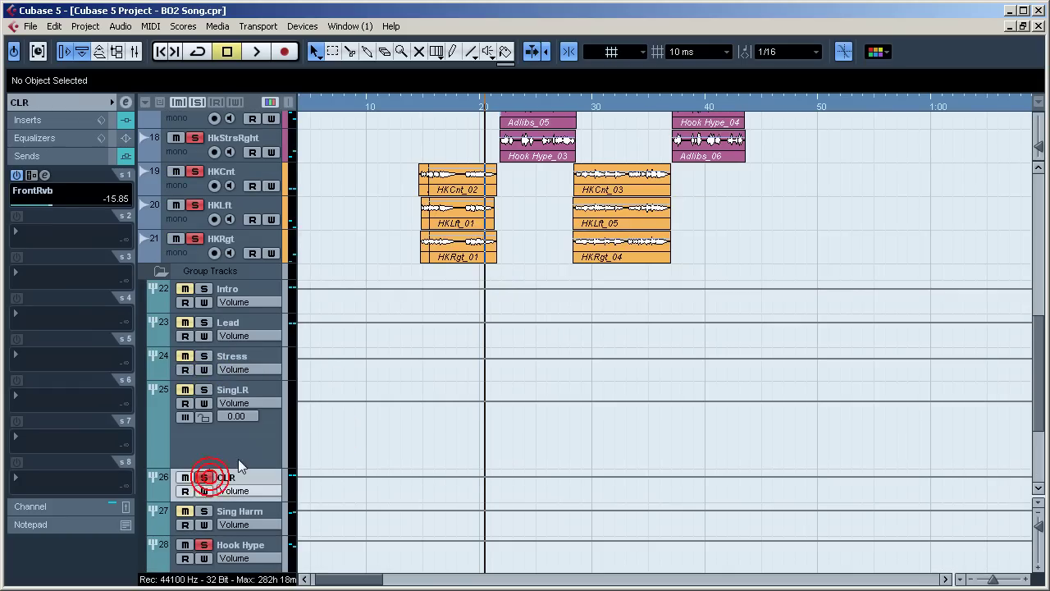
{"action": "key", "text": "space"}
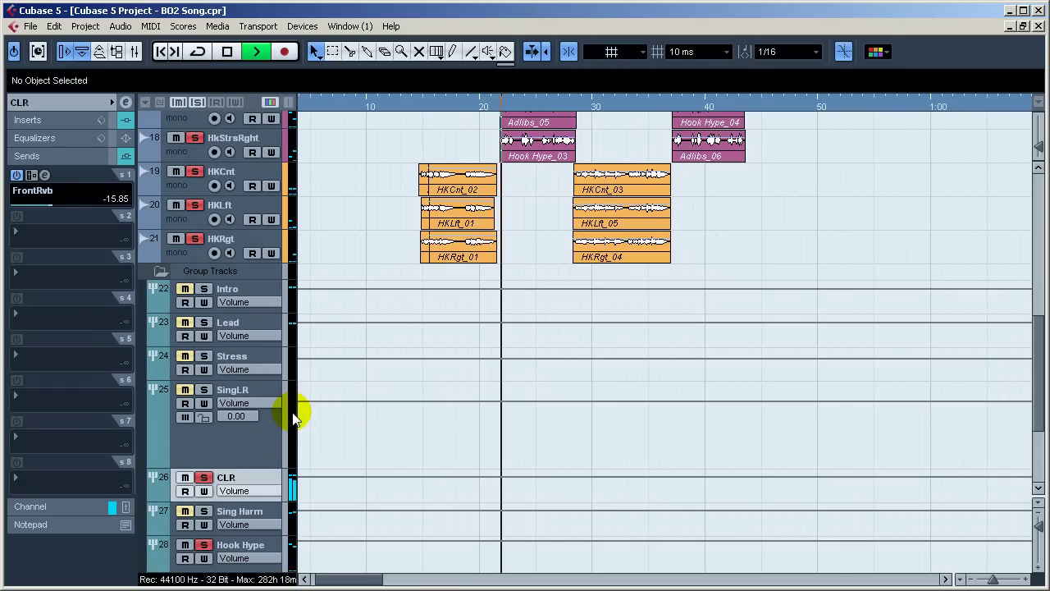
{"action": "scroll", "coordinate": [703, 323], "scroll_direction": "up", "scroll_amount": 3}
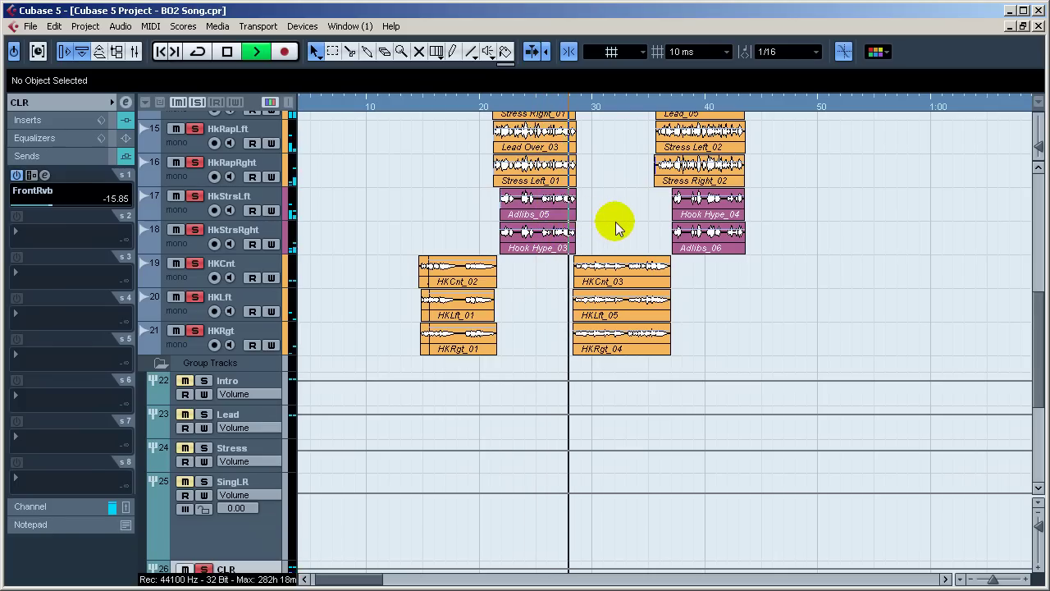
{"action": "key", "text": "space"}
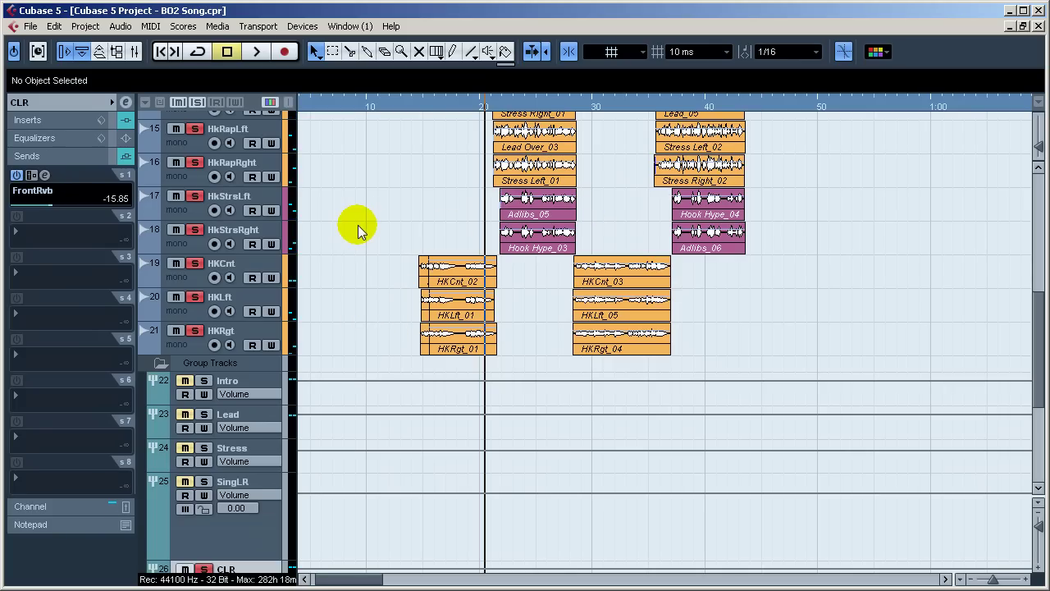
{"action": "scroll", "coordinate": [366, 230], "scroll_direction": "up", "scroll_amount": 5}
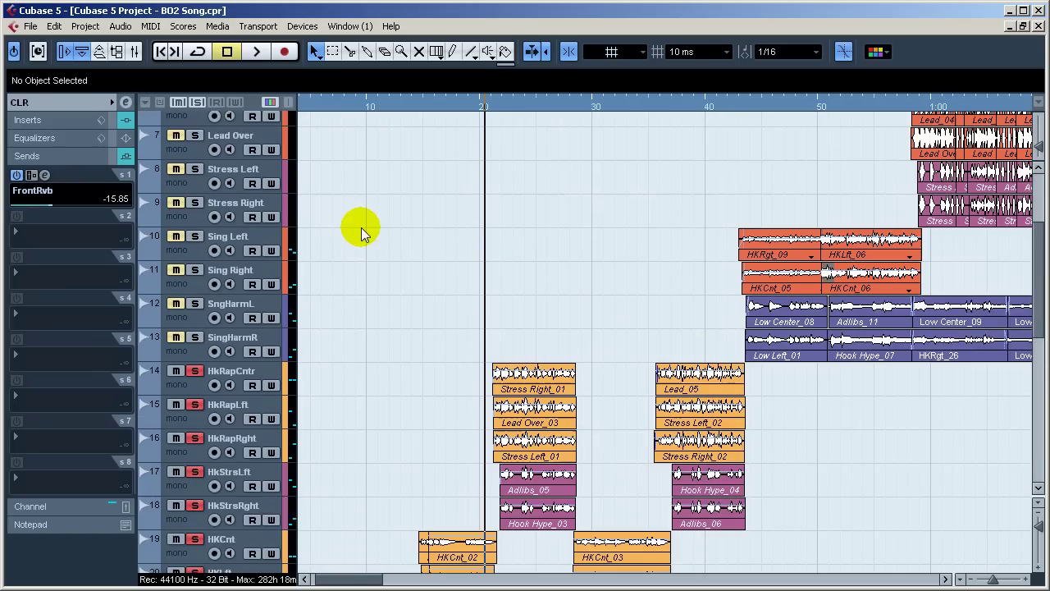
Step: Select the HkRapCntr, HkRapLft and HkRapRght tracks in turn to check their panning and output routing
{"action": "scroll", "coordinate": [362, 230], "scroll_direction": "down", "scroll_amount": 3}
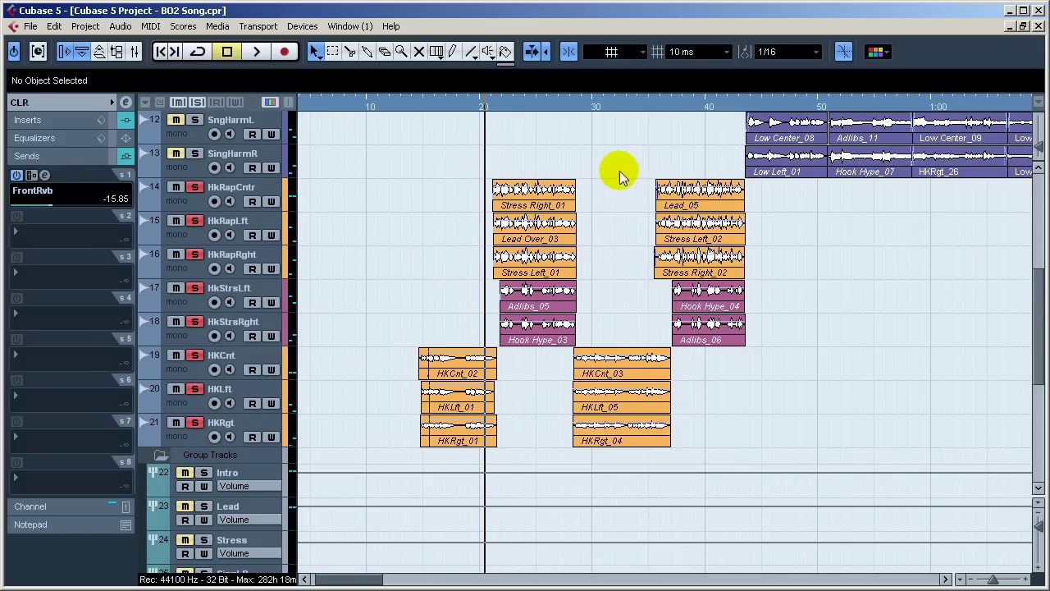
{"action": "scroll", "coordinate": [377, 330], "scroll_direction": "up", "scroll_amount": 3}
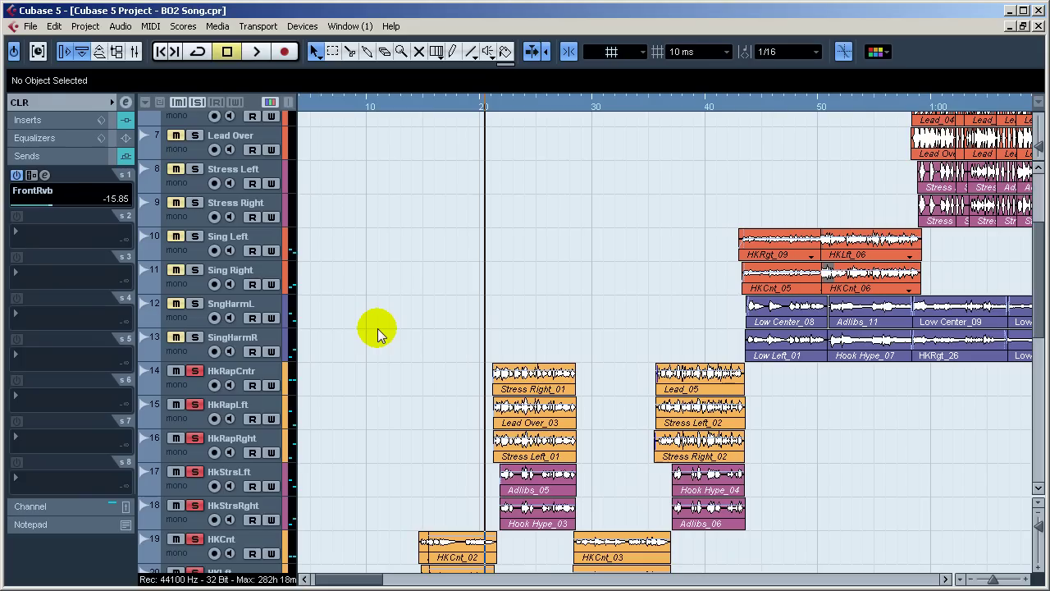
{"action": "left_click", "coordinate": [177, 382]}
{"action": "left_click", "coordinate": [194, 417]}
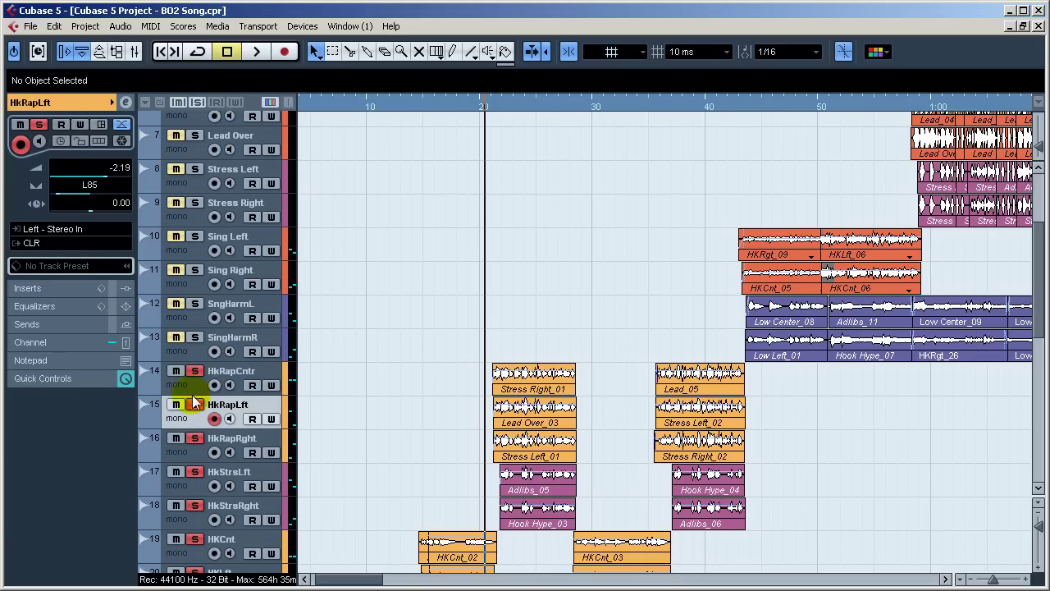
{"action": "left_click", "coordinate": [191, 456]}
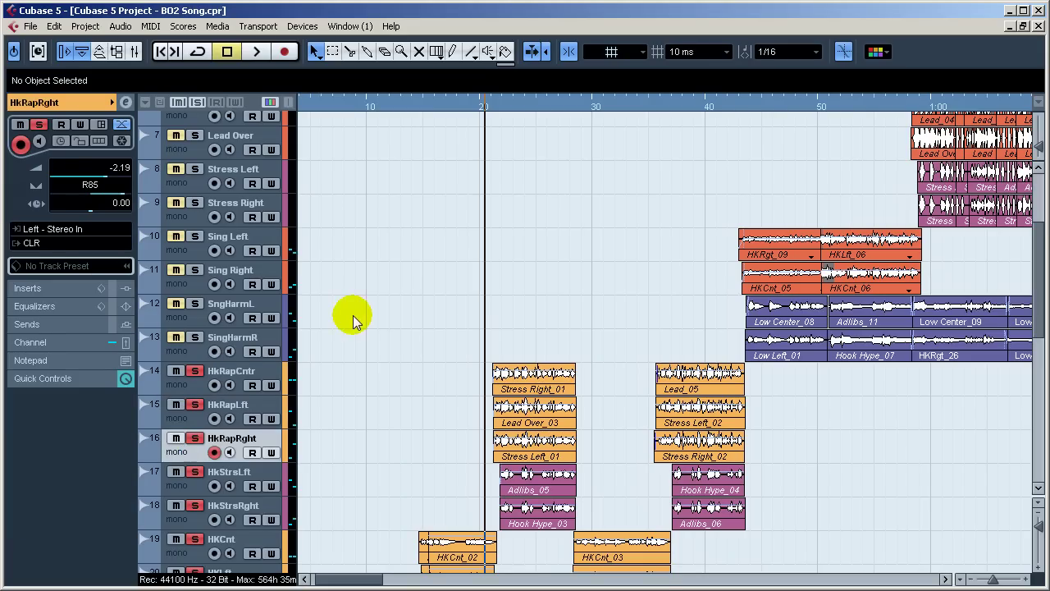
{"action": "scroll", "coordinate": [352, 316], "scroll_direction": "down", "scroll_amount": 8}
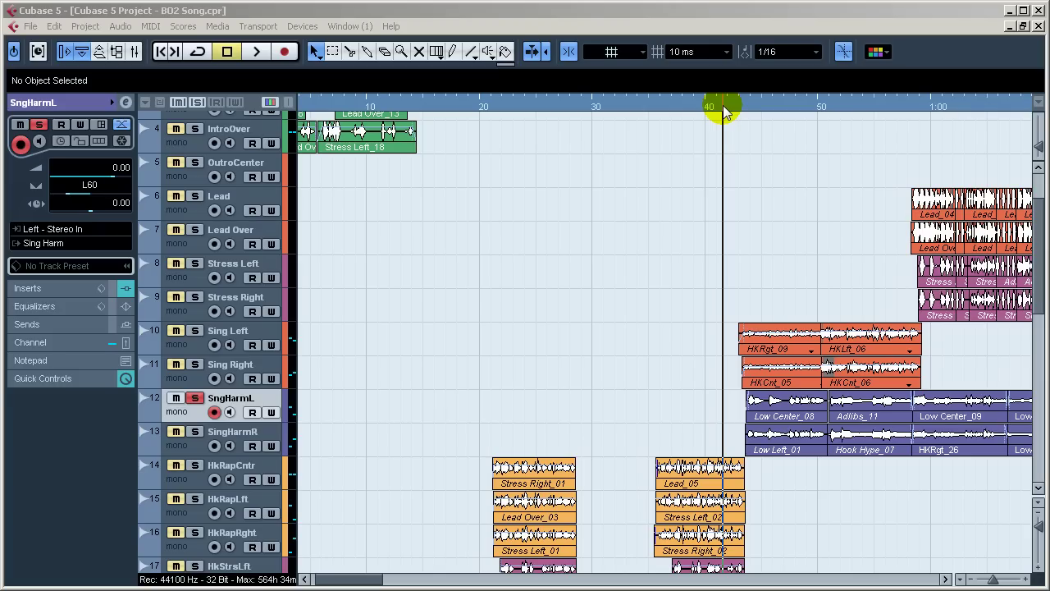
Step: Play a short part of the soloed SngHarmL track from about 42 seconds, just before its first clip
{"action": "left_click", "coordinate": [729, 107]}
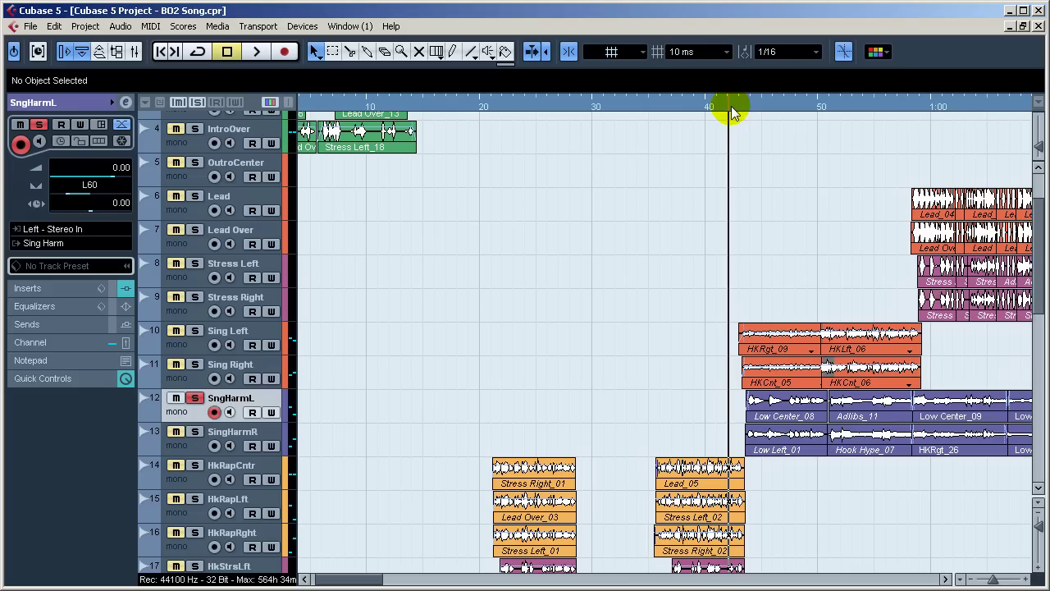
{"action": "left_click", "coordinate": [731, 107]}
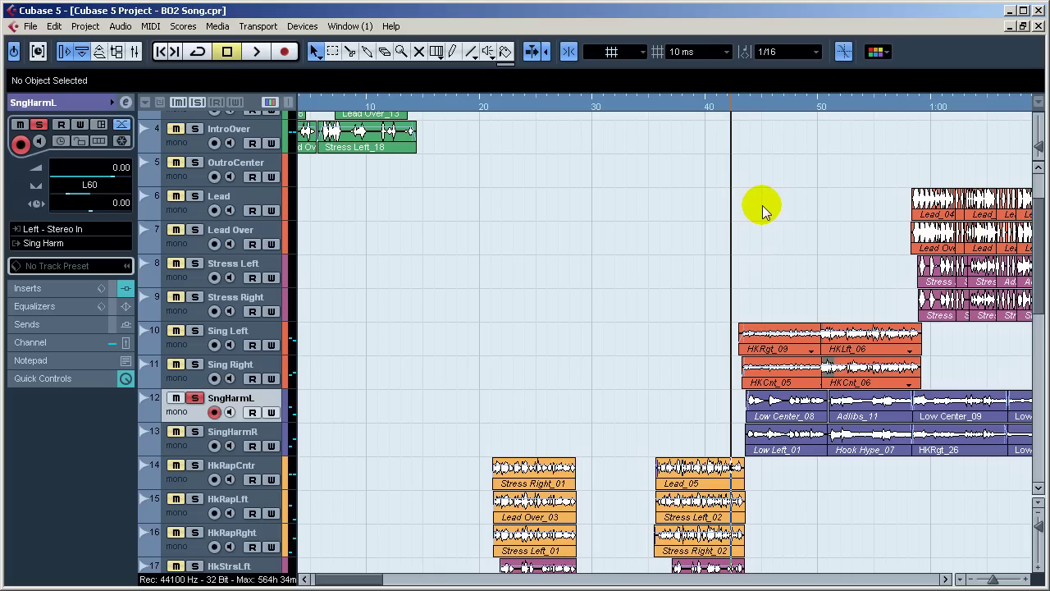
{"action": "key", "text": "space"}
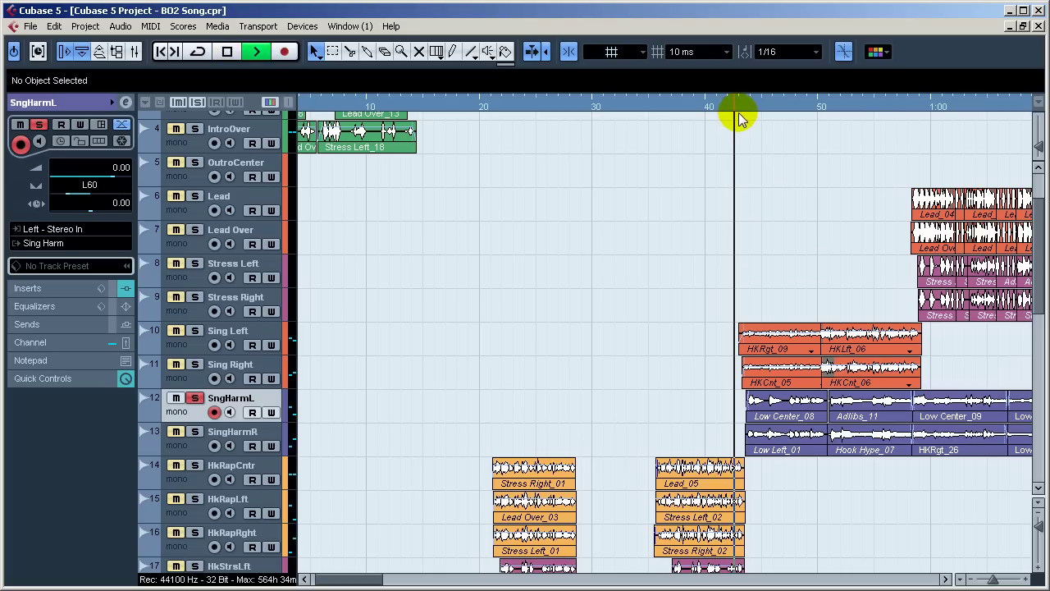
{"action": "key", "text": "space"}
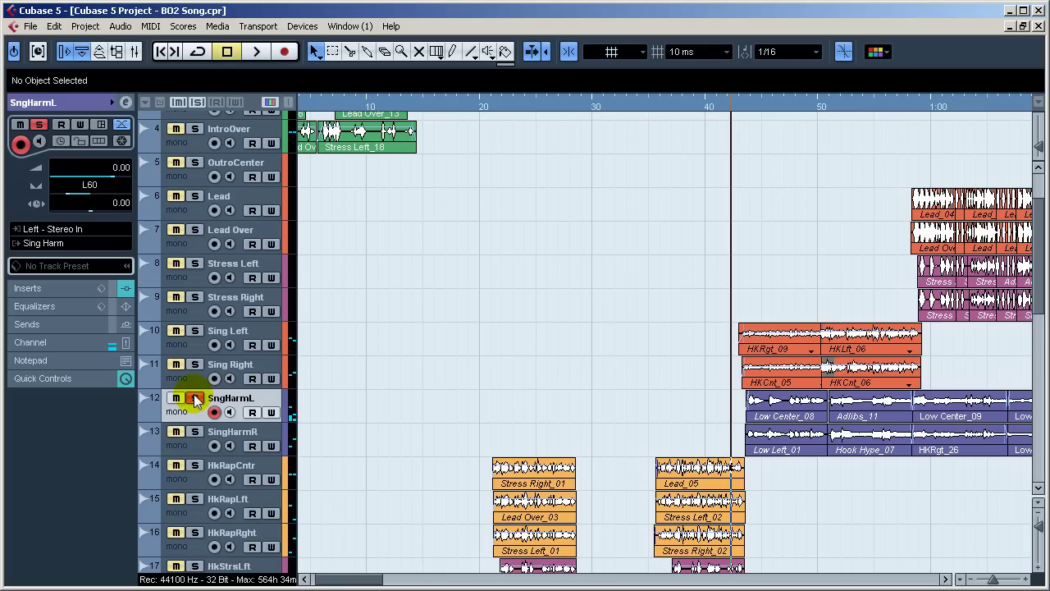
Step: Switch the solo from SngHarmL to Sing Left and Sing Right, playing the opening of their clips
{"action": "left_click", "coordinate": [196, 397]}
{"action": "left_click", "coordinate": [196, 396]}
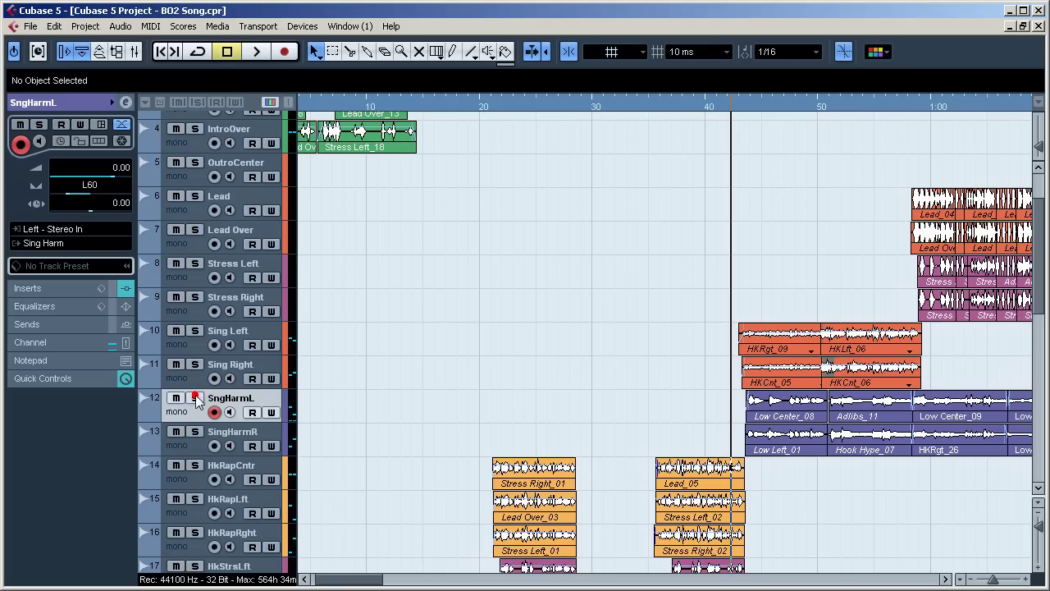
{"action": "left_click", "coordinate": [197, 331]}
{"action": "key", "text": "space"}
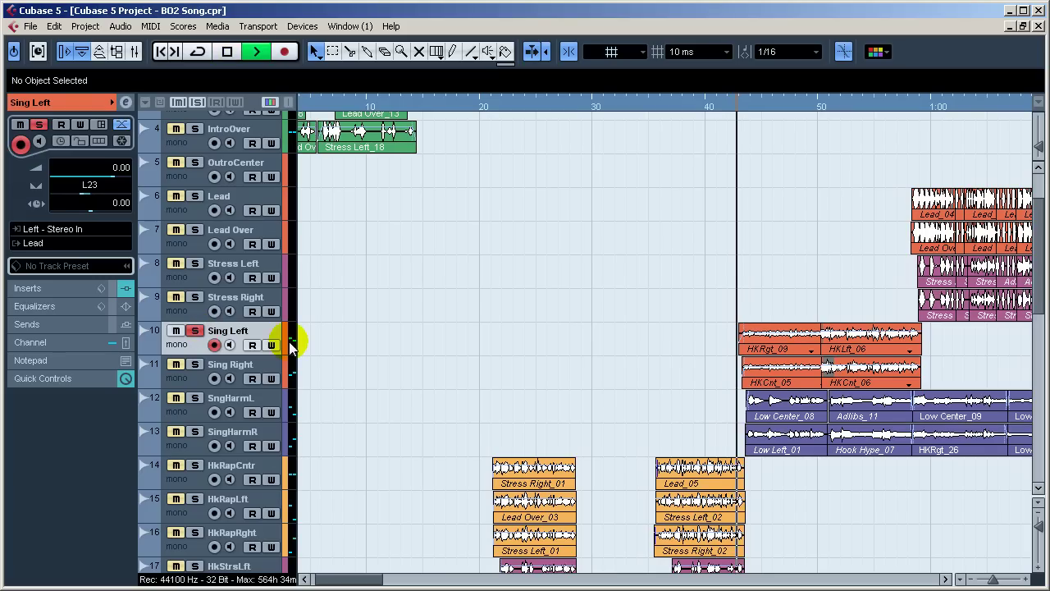
{"action": "left_click", "coordinate": [195, 363]}
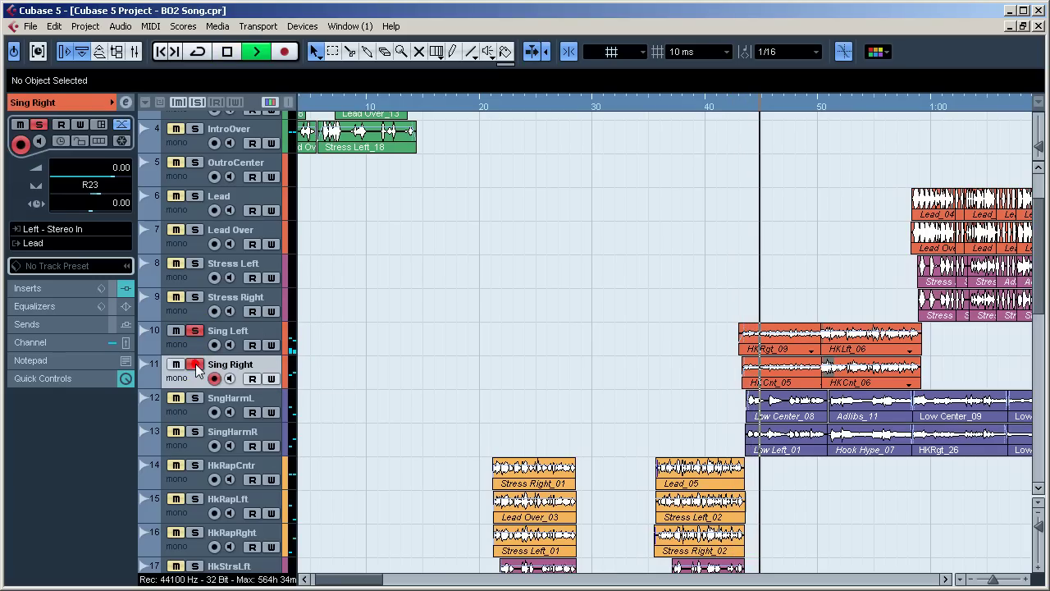
{"action": "key", "text": "space"}
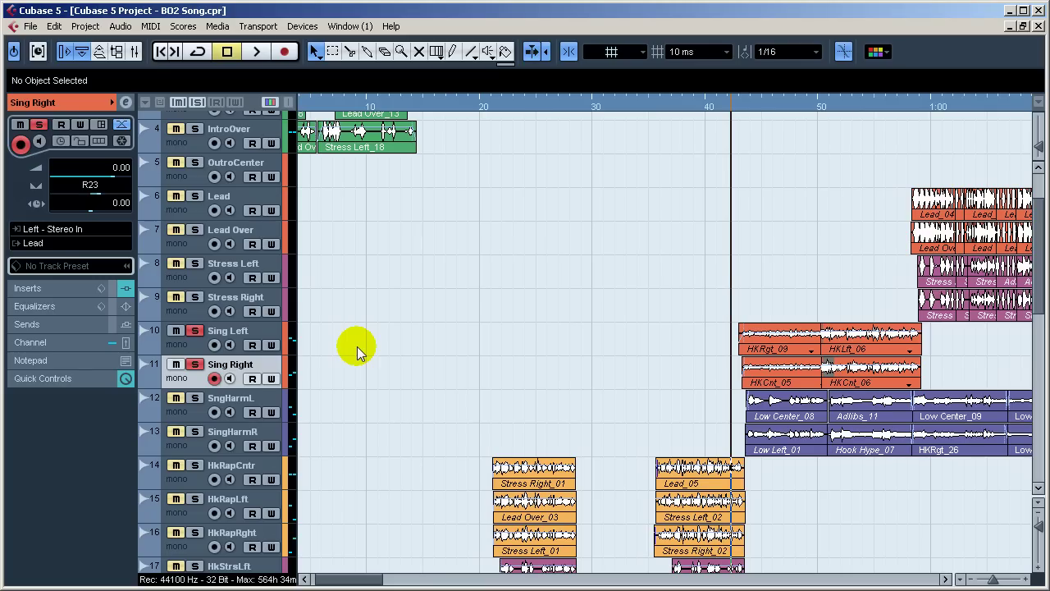
Step: Play the soloed Sing Left and Sing Right tracks through to their end, and replay them from about 43 seconds
{"action": "key", "text": "space"}
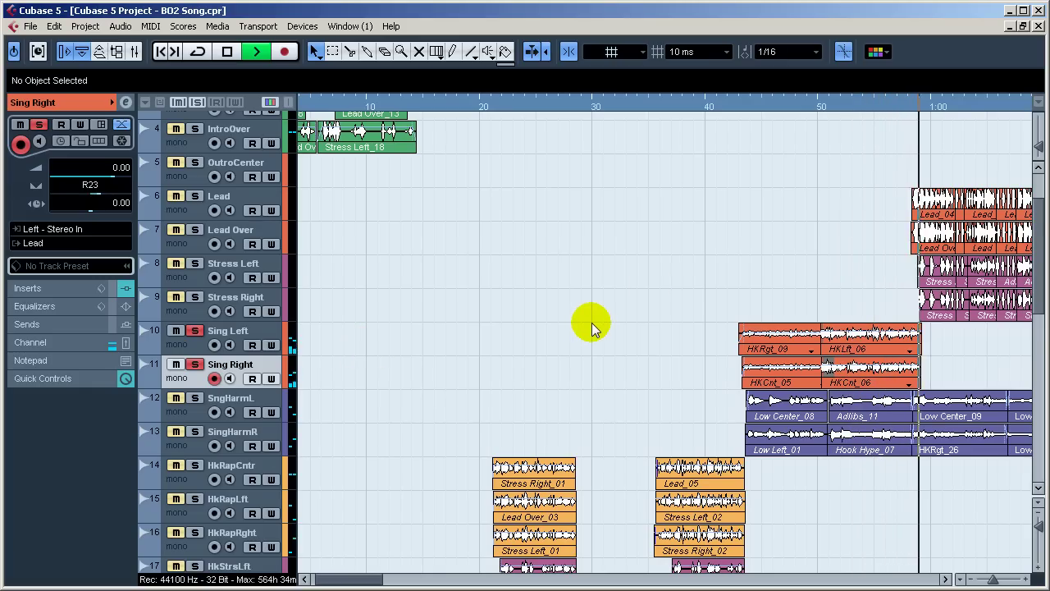
{"action": "key", "text": "space"}
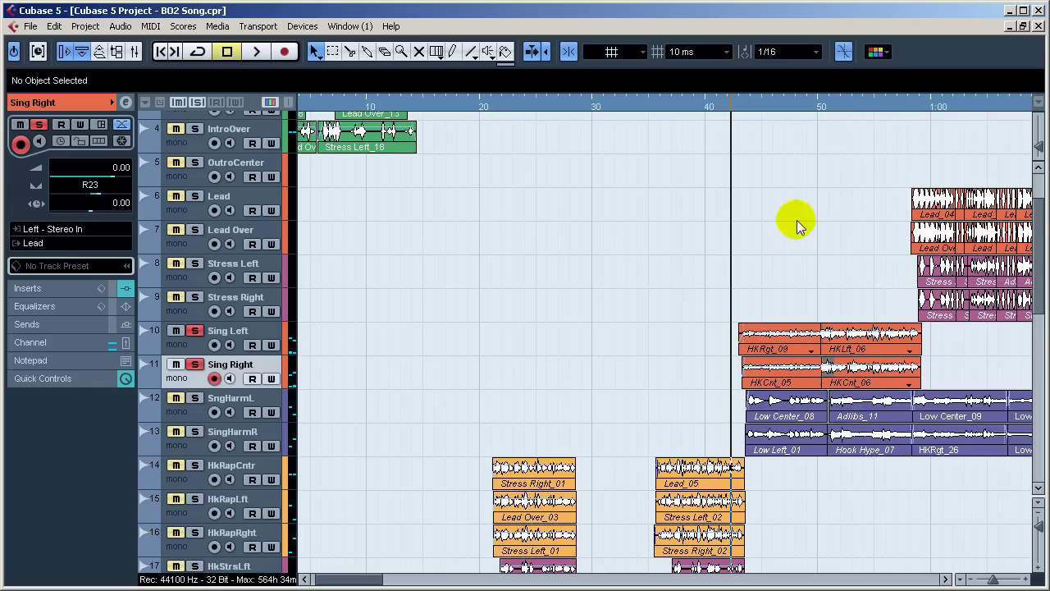
{"action": "left_click", "coordinate": [735, 105]}
{"action": "left_click", "coordinate": [736, 104]}
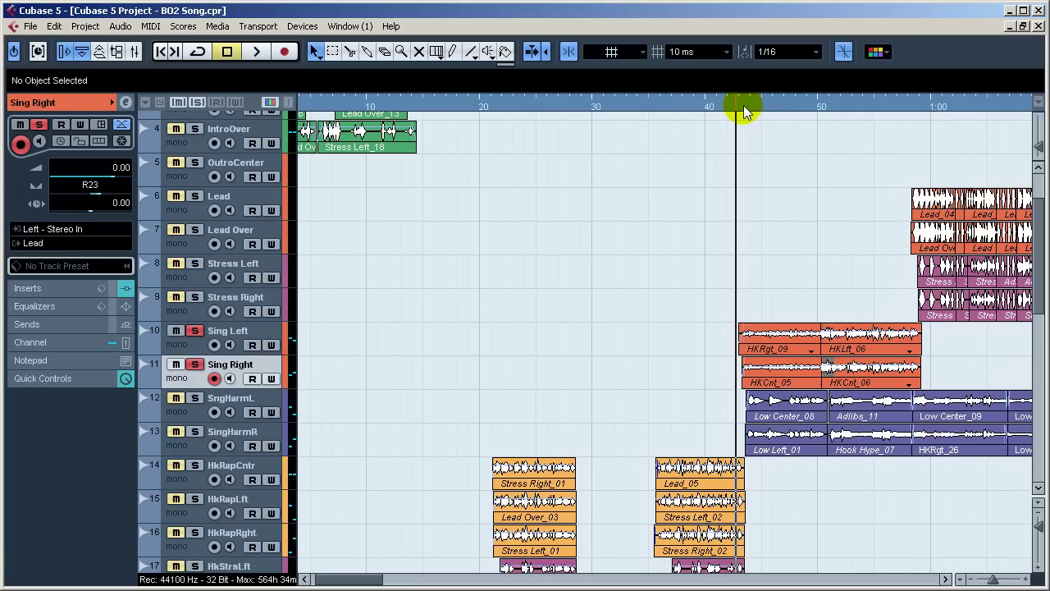
{"action": "left_click", "coordinate": [743, 105]}
{"action": "key", "text": "space"}
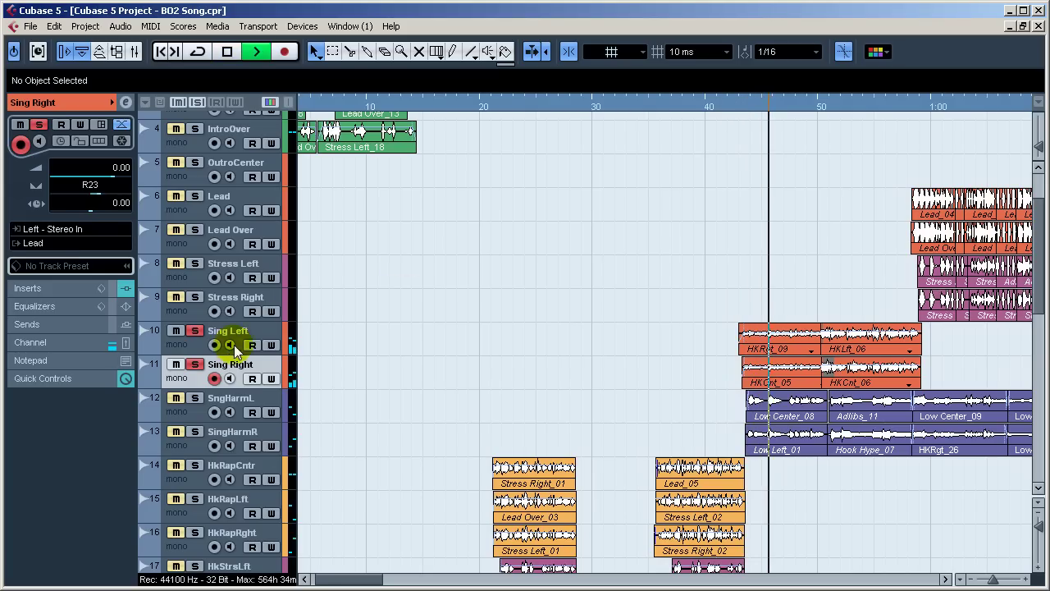
{"action": "key", "text": "space"}
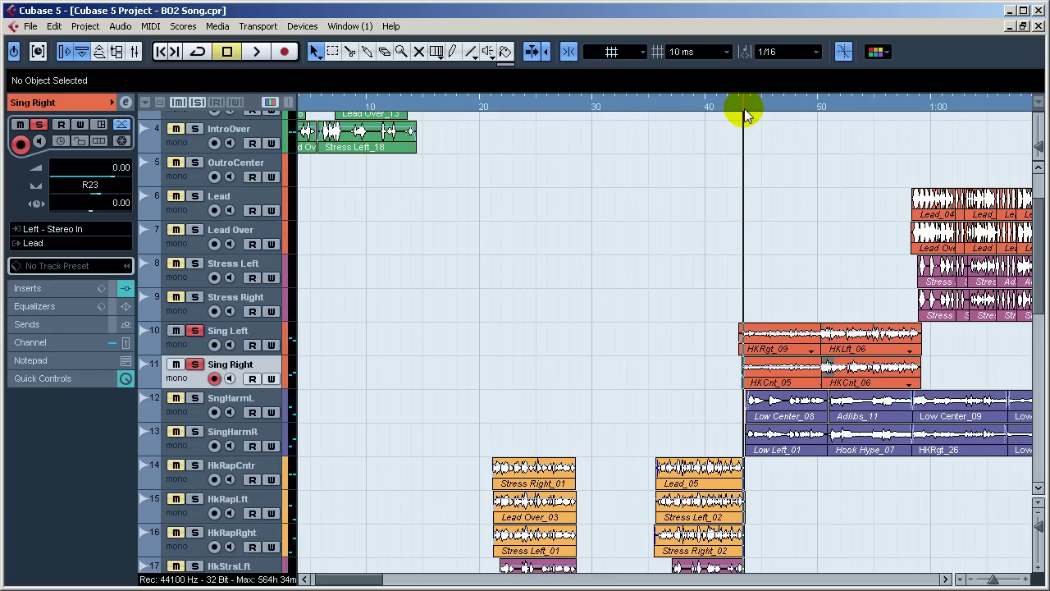
Step: Listen to short excerpts of the soloed Sing Left and Sing Right tracks from about 47 and 50 seconds
{"action": "left_click", "coordinate": [791, 105]}
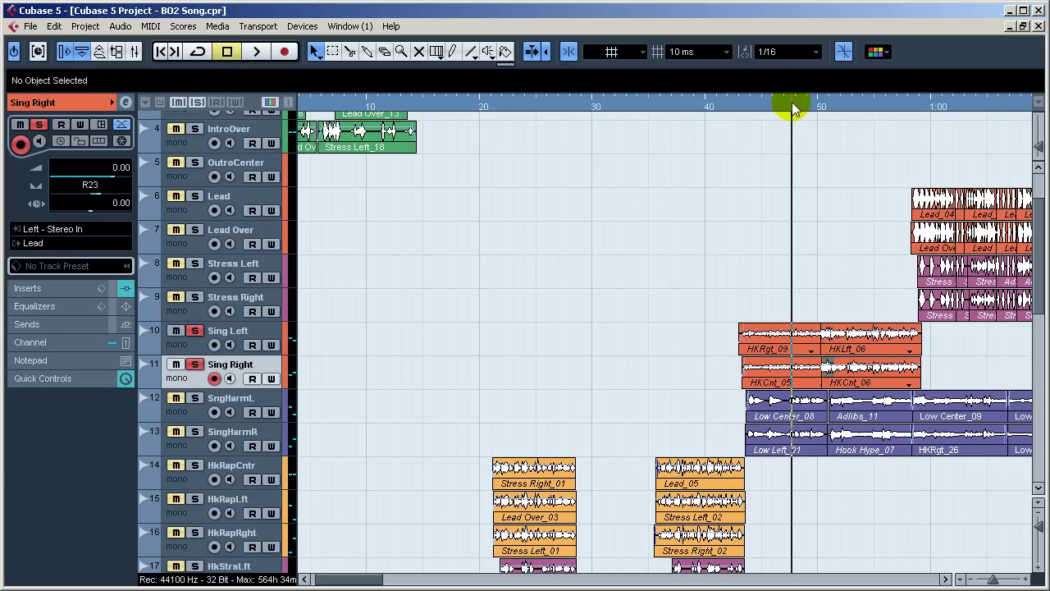
{"action": "double_click", "coordinate": [792, 105]}
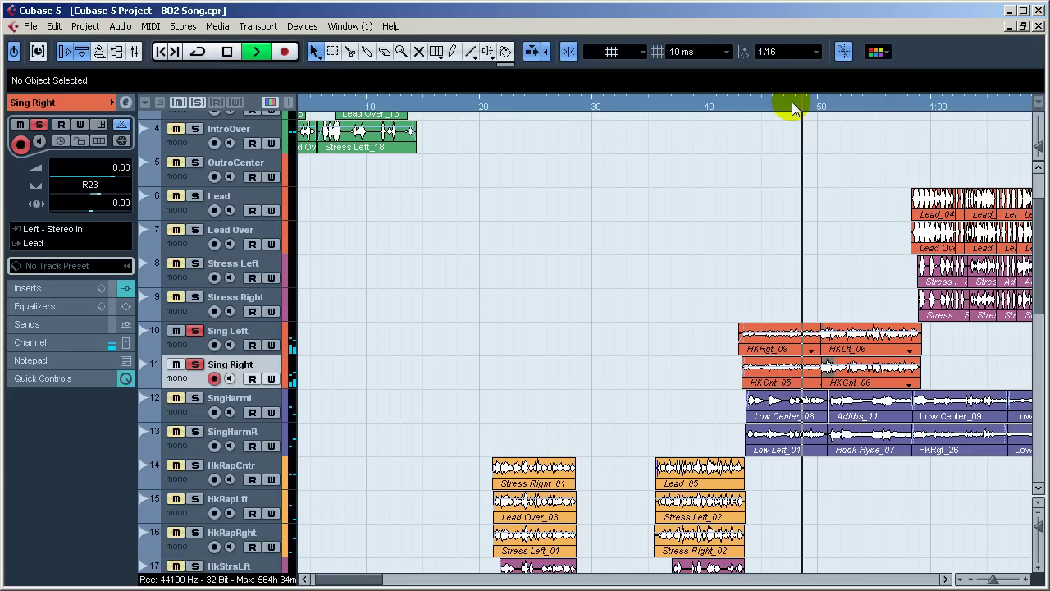
{"action": "key", "text": "space"}
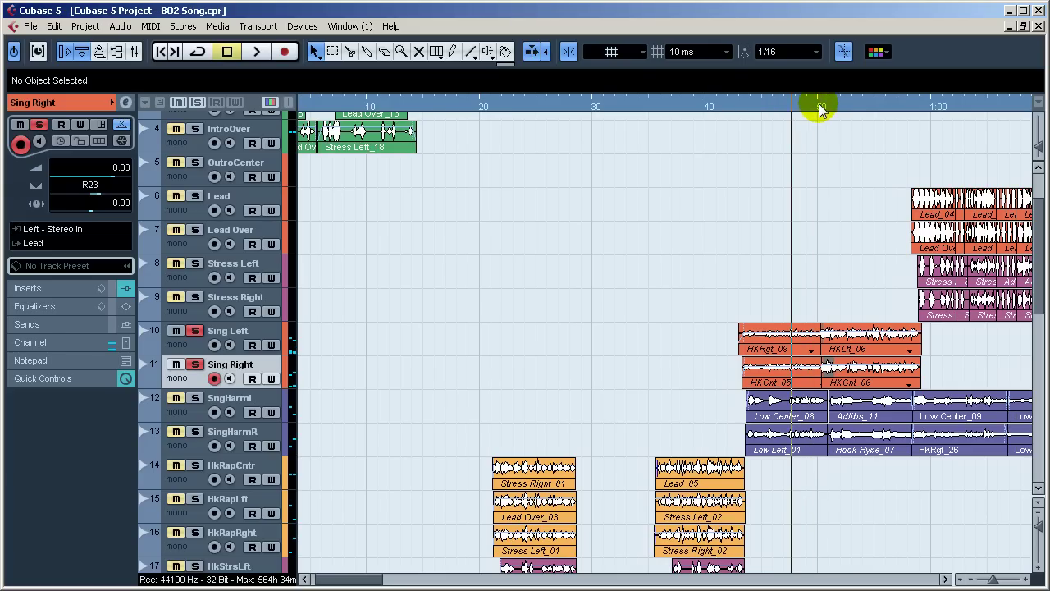
{"action": "left_click", "coordinate": [817, 105]}
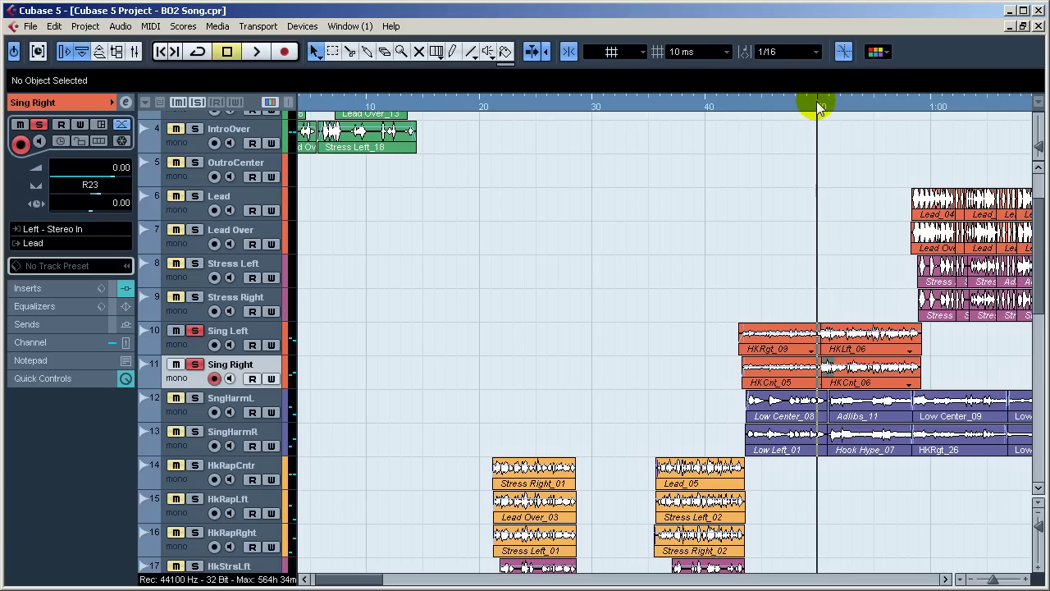
{"action": "key", "text": "space"}
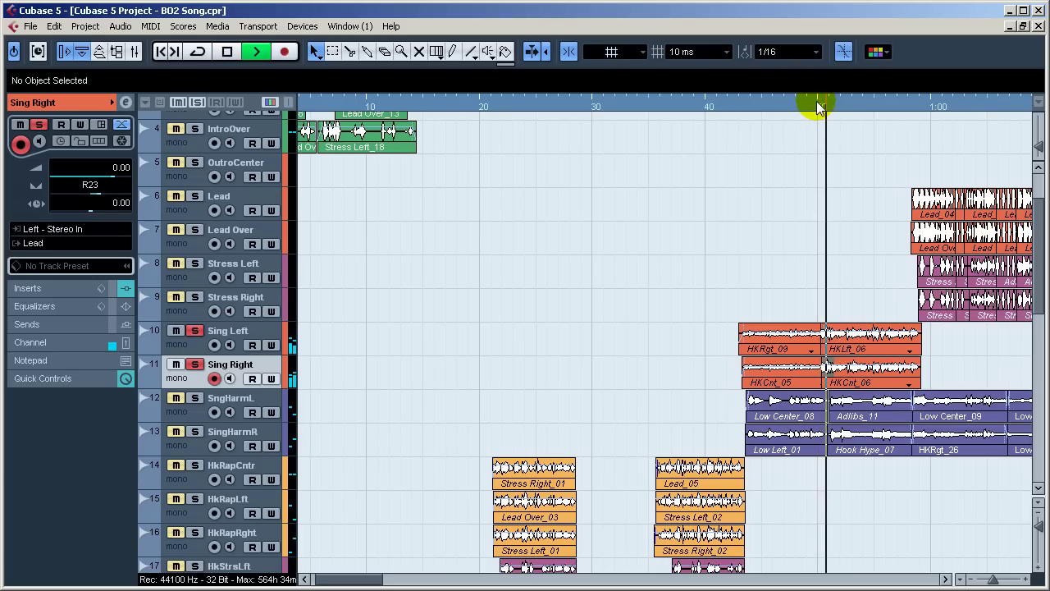
{"action": "key", "text": "space"}
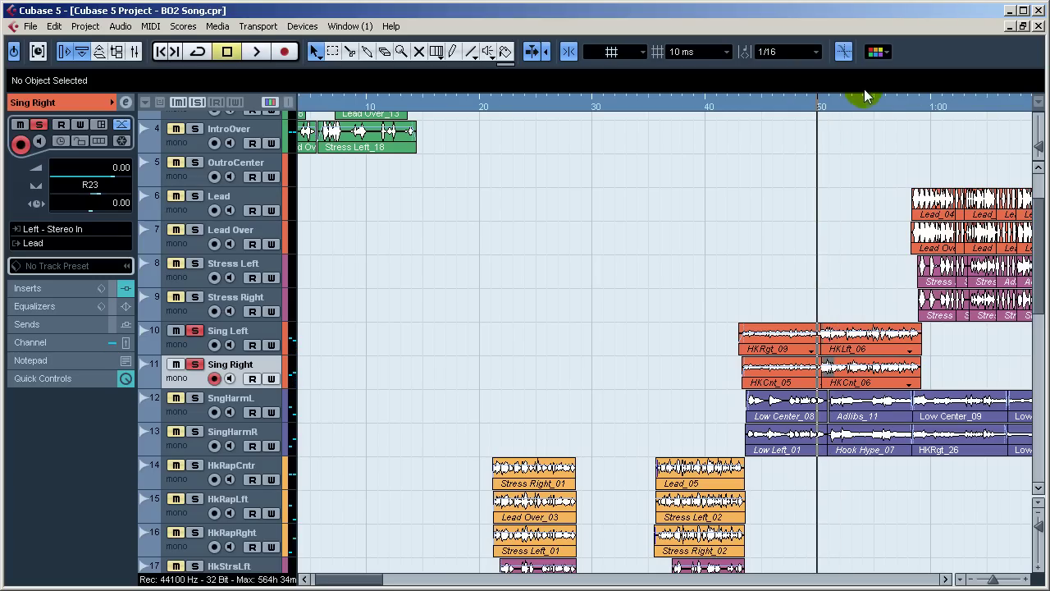
Step: Play the HKLft_06 and HKCnt_06 clips on the Sing tracks from about 52 seconds, and briefly replay them
{"action": "left_click", "coordinate": [847, 105]}
{"action": "key", "text": "space"}
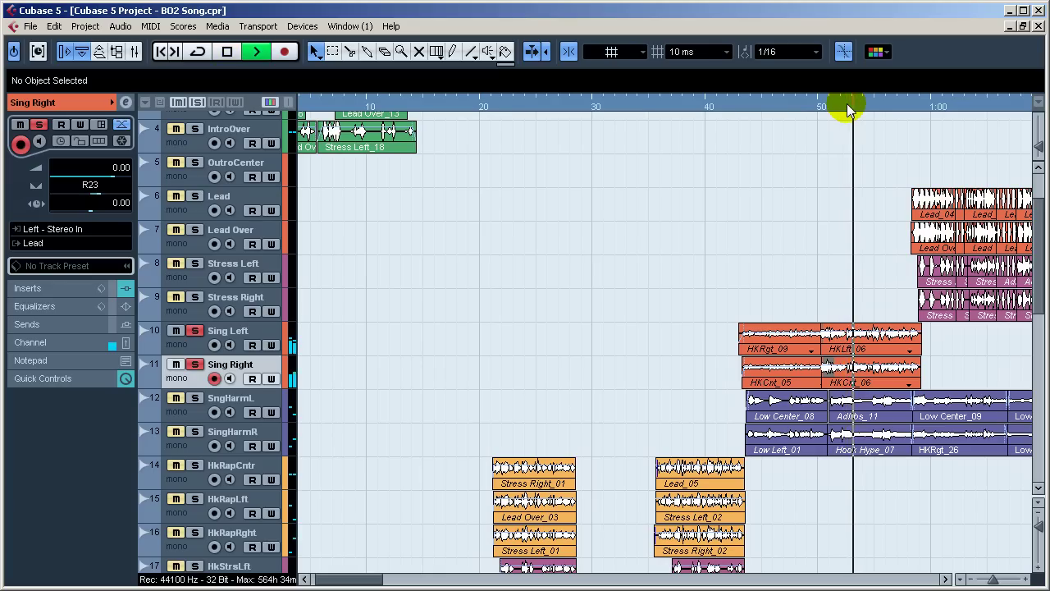
{"action": "key", "text": "space"}
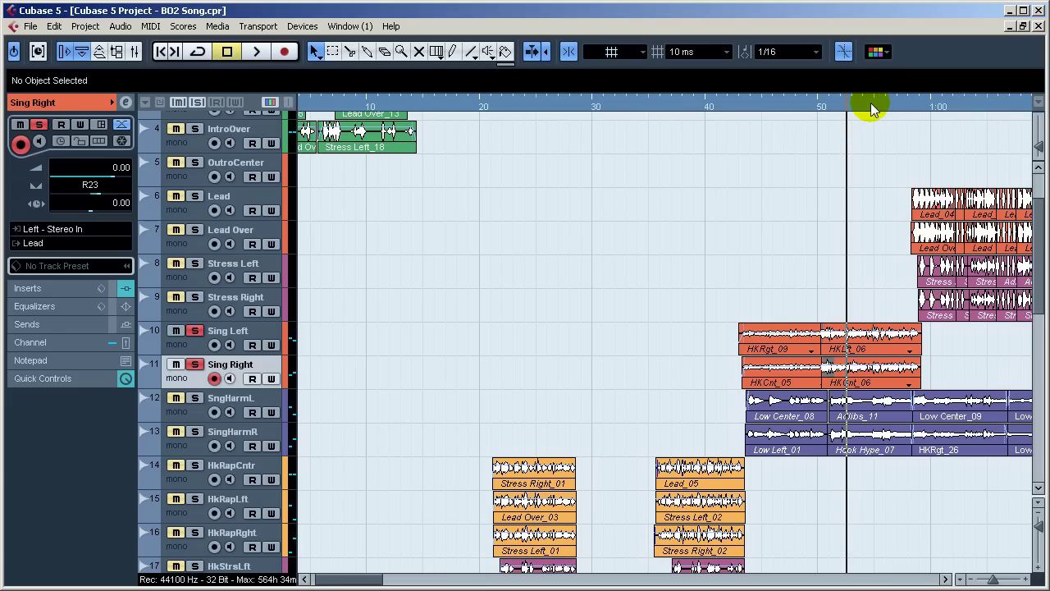
{"action": "key", "text": "space"}
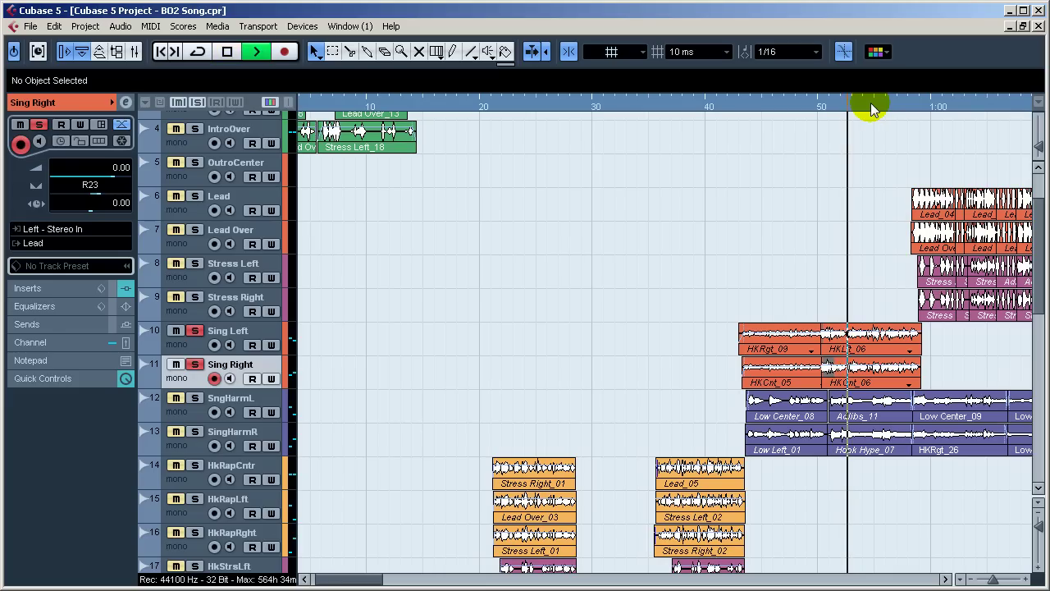
{"action": "key", "text": "space"}
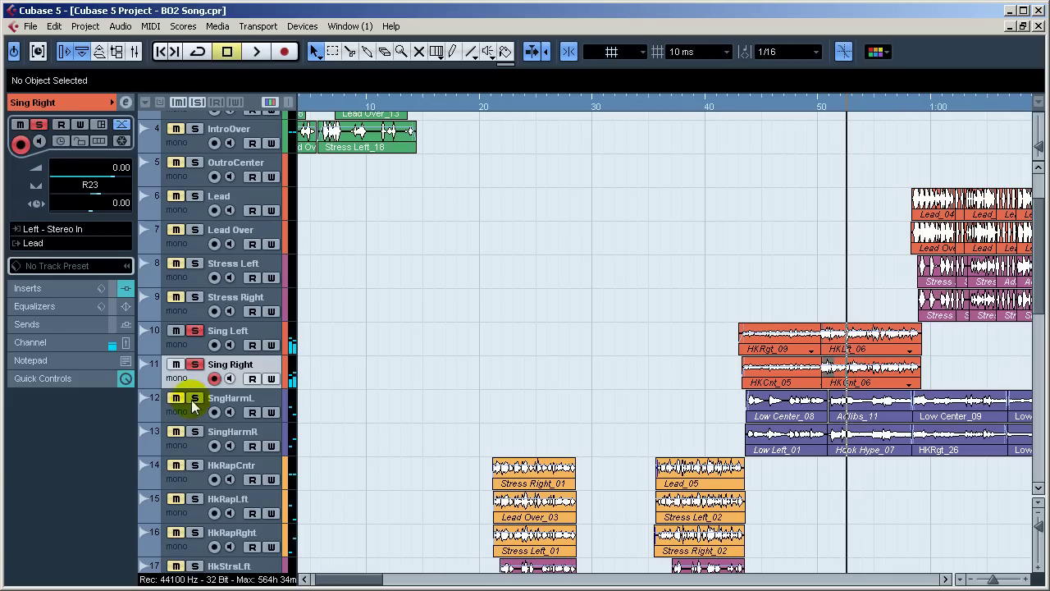
Step: Solo SngHarmL and SingHarmR along with the Sing tracks, and play all four from about 43 seconds
{"action": "left_click", "coordinate": [194, 397]}
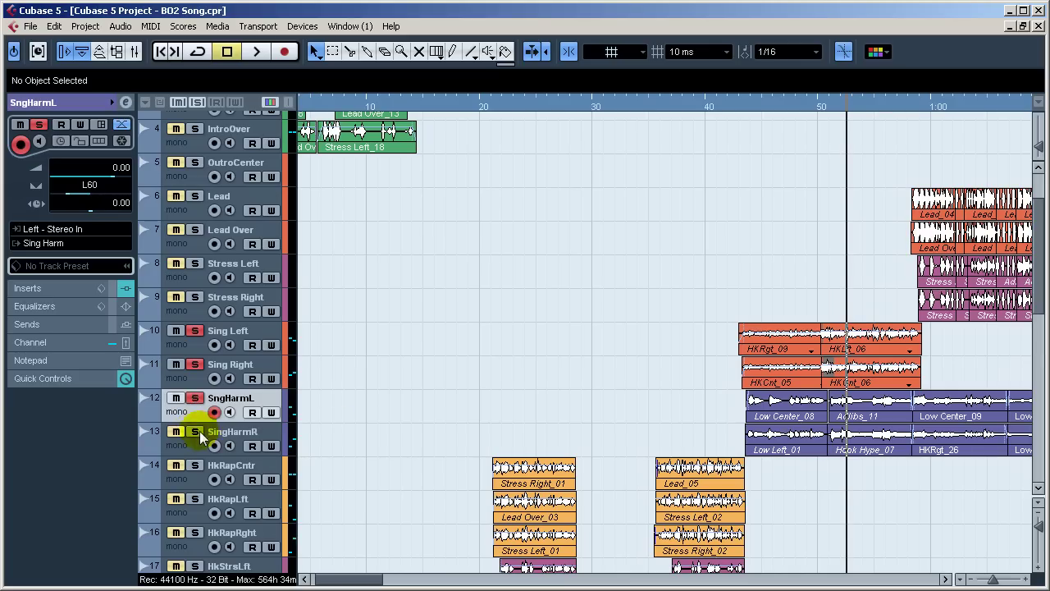
{"action": "left_click", "coordinate": [194, 431]}
{"action": "left_click", "coordinate": [743, 103]}
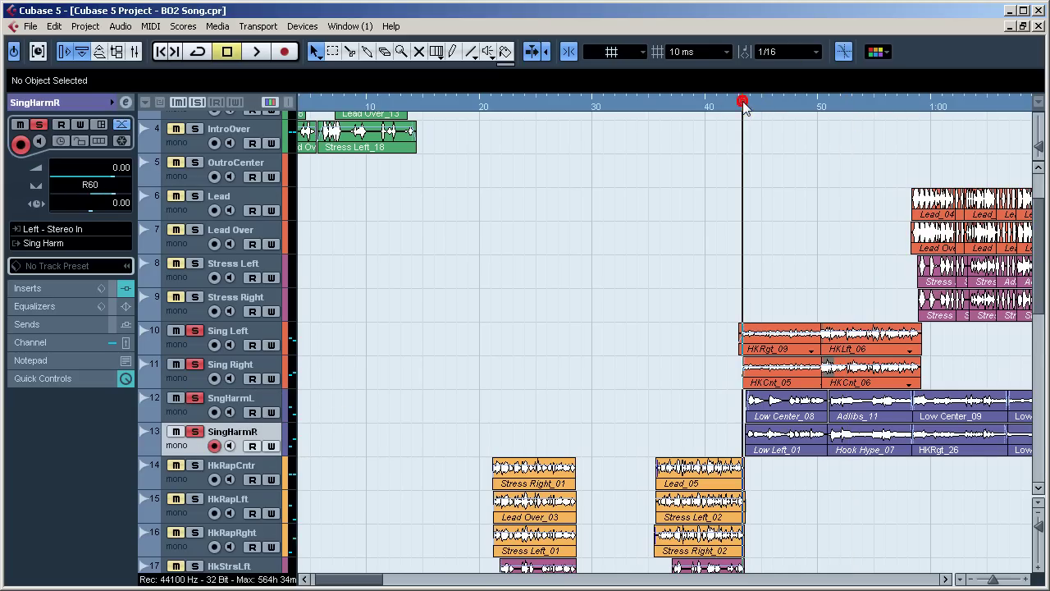
{"action": "key", "text": "space"}
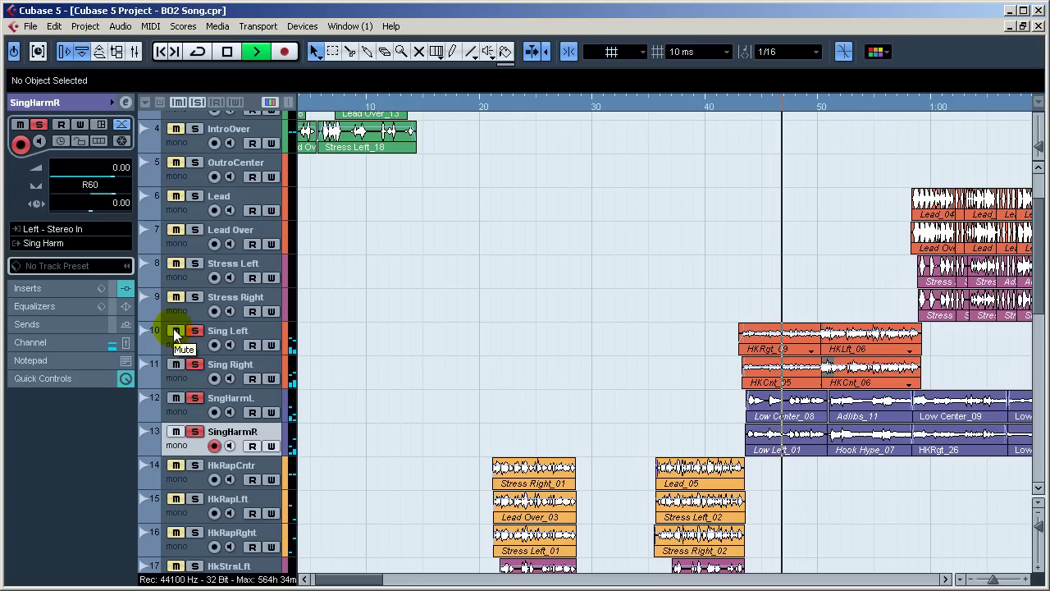
Step: Mute Sing Left and Sing Right to hear the harmonies alone, and restore both with the playback position just before their clips
{"action": "left_click", "coordinate": [174, 331]}
{"action": "left_click", "coordinate": [180, 365]}
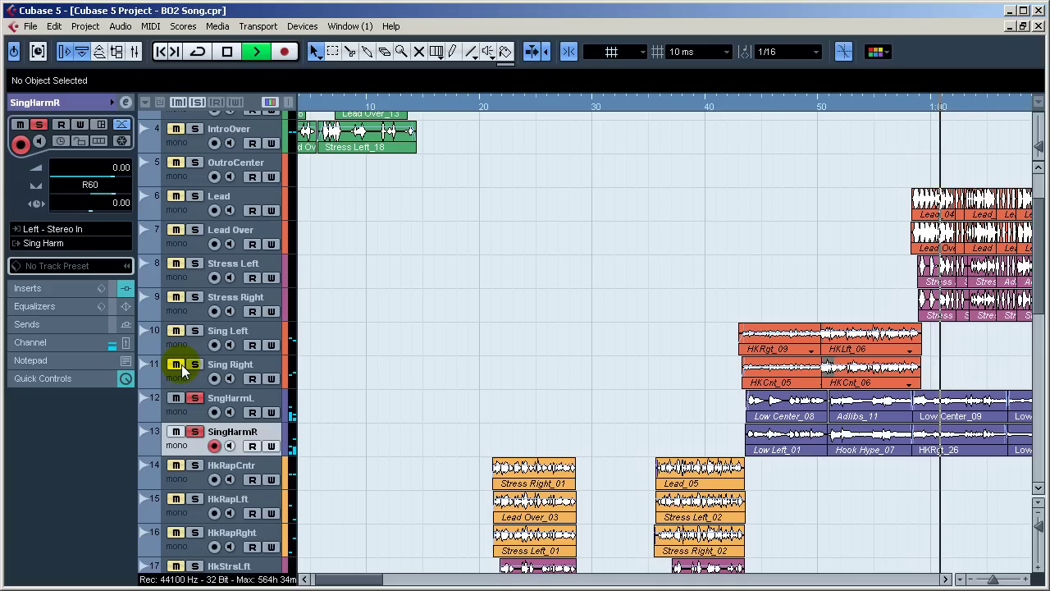
{"action": "key", "text": "space"}
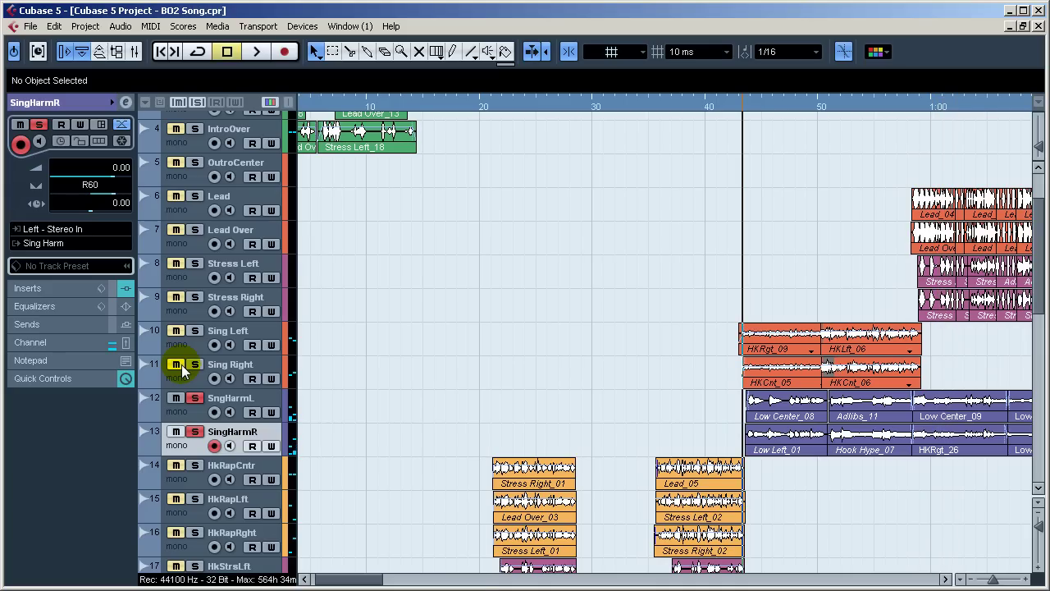
{"action": "left_click", "coordinate": [181, 365]}
{"action": "left_click", "coordinate": [181, 332]}
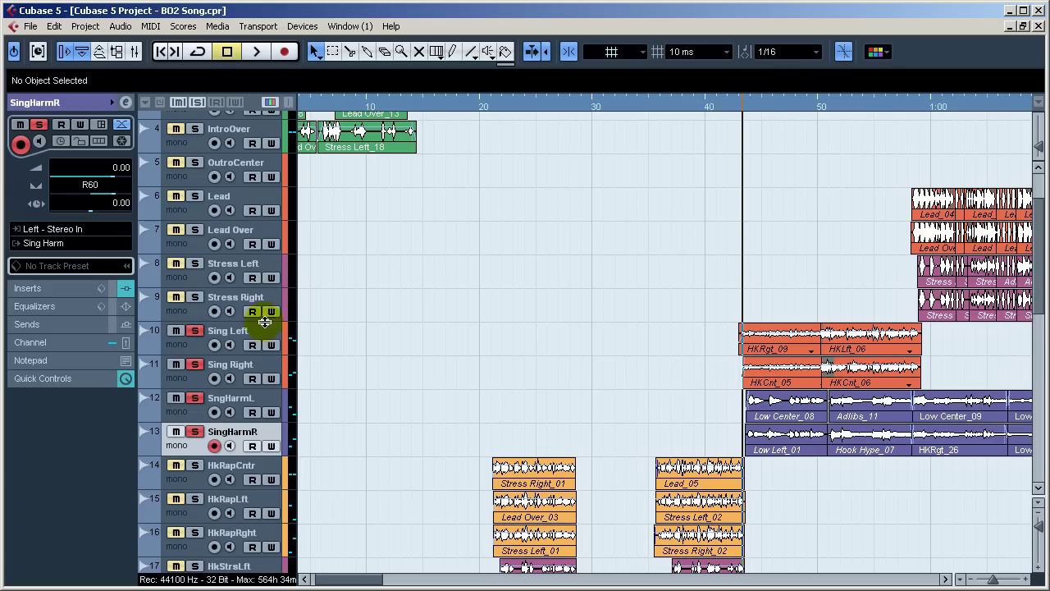
{"action": "left_click", "coordinate": [736, 105]}
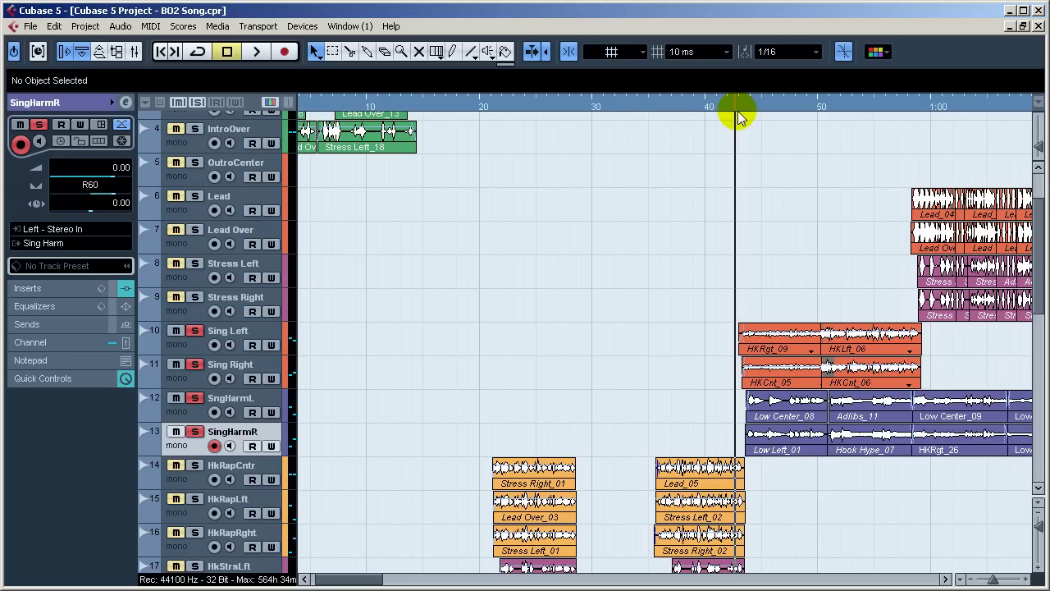
Step: Clear the solo on Sing Left, Sing Right, SngHarmL and SingHarmR, and play the full mix into the Lead verse section
{"action": "left_click", "coordinate": [200, 330]}
{"action": "left_click", "coordinate": [194, 363]}
{"action": "left_click", "coordinate": [194, 397]}
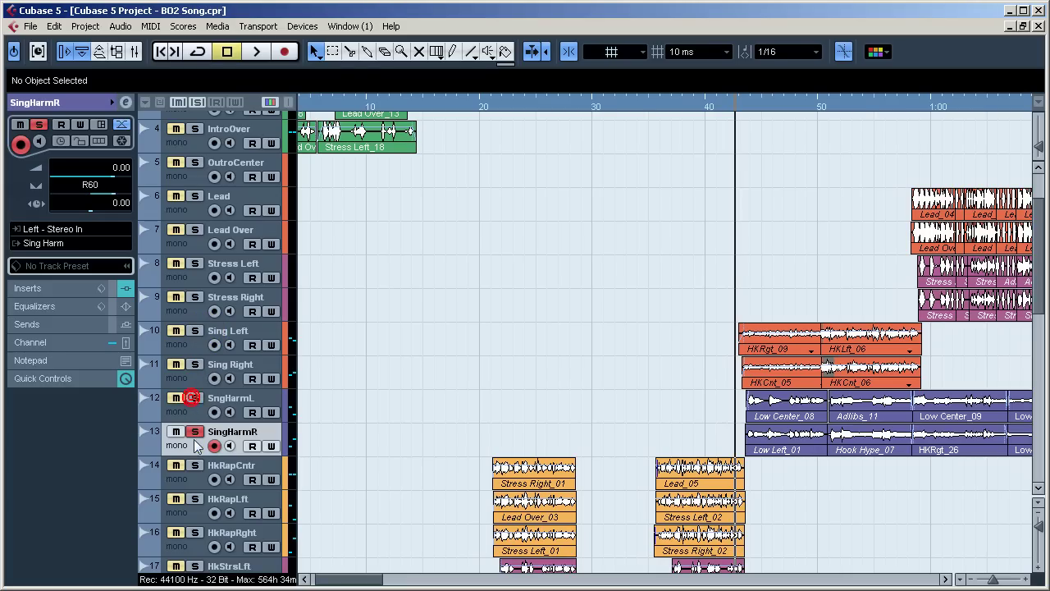
{"action": "left_click", "coordinate": [195, 432]}
{"action": "left_click", "coordinate": [195, 432]}
{"action": "key", "text": "space"}
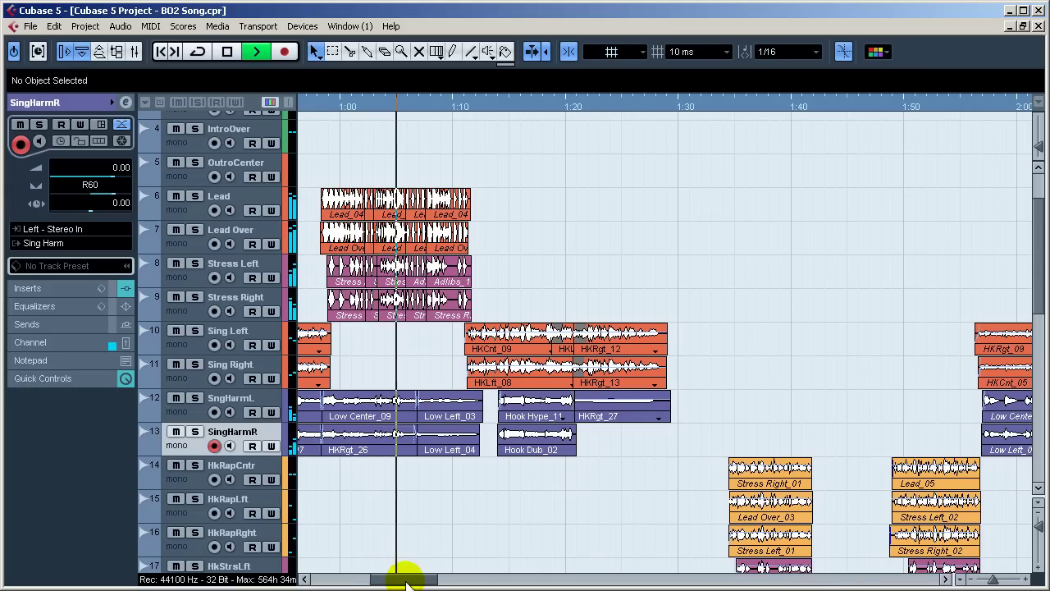
{"action": "left_click_drag", "start_coordinate": [403, 578], "coordinate": [375, 579]}
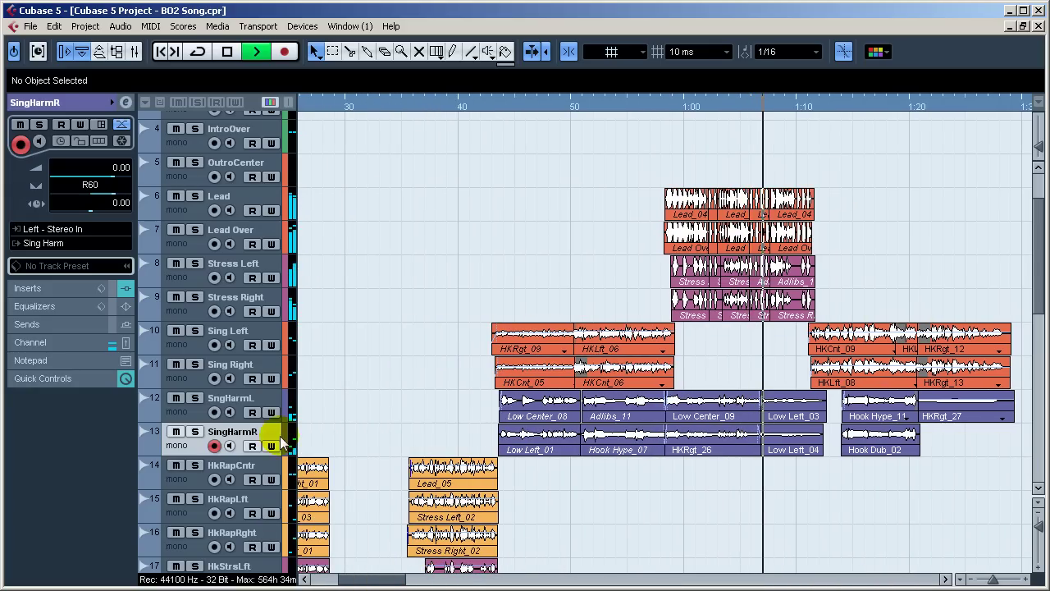
Step: Solo SngHarmL and SingHarmR during playback to hear them alone, and return to a stopped position at about 43 seconds
{"action": "left_click", "coordinate": [195, 398]}
{"action": "left_click", "coordinate": [195, 432]}
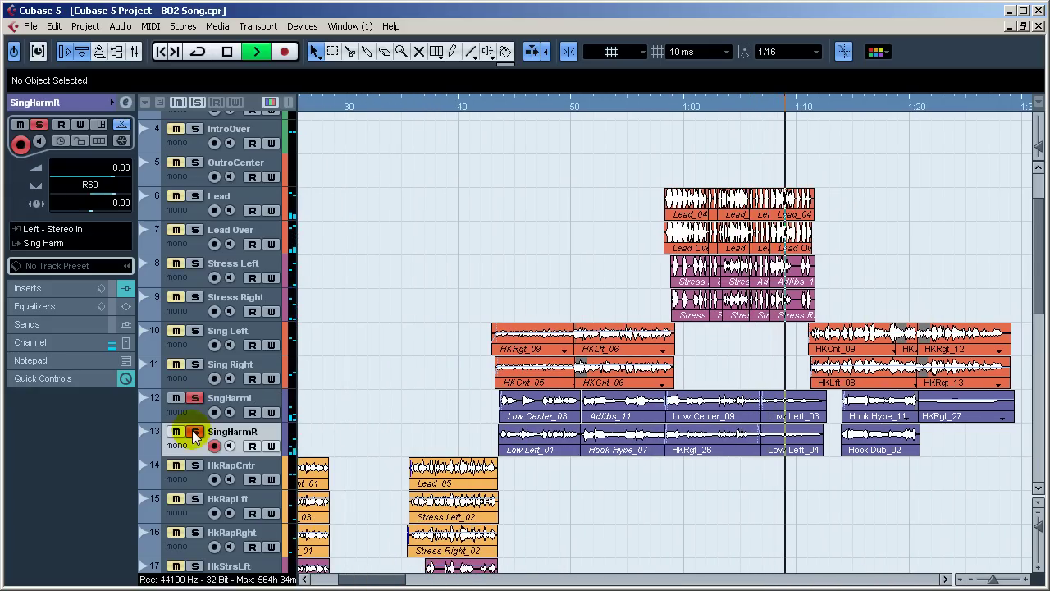
{"action": "double_click", "coordinate": [491, 103]}
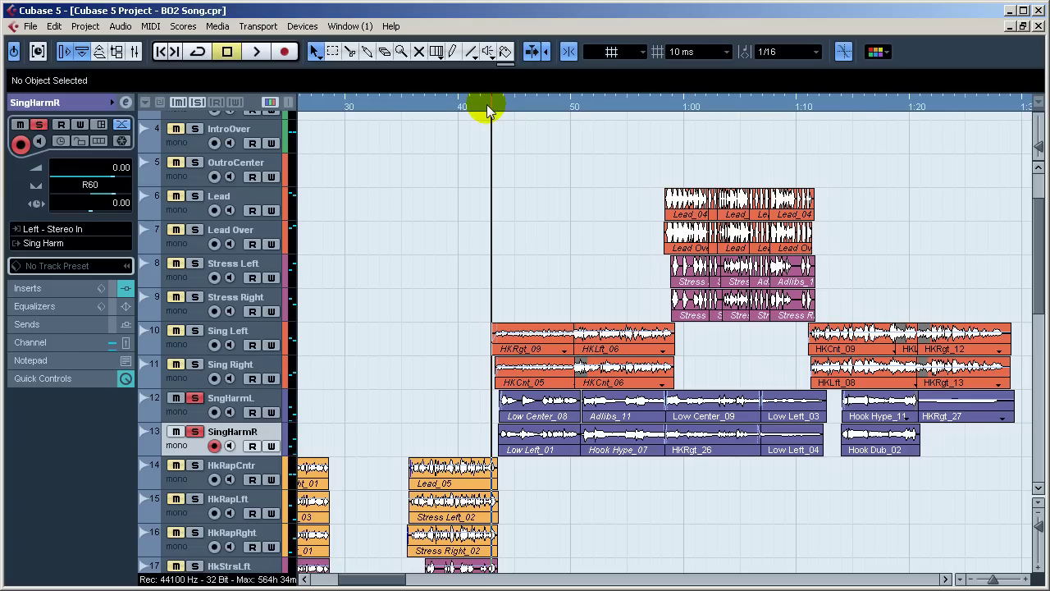
Step: Solo Sing Left, Sing Right, SngHarmL and SingHarmR together
{"action": "left_click", "coordinate": [184, 407]}
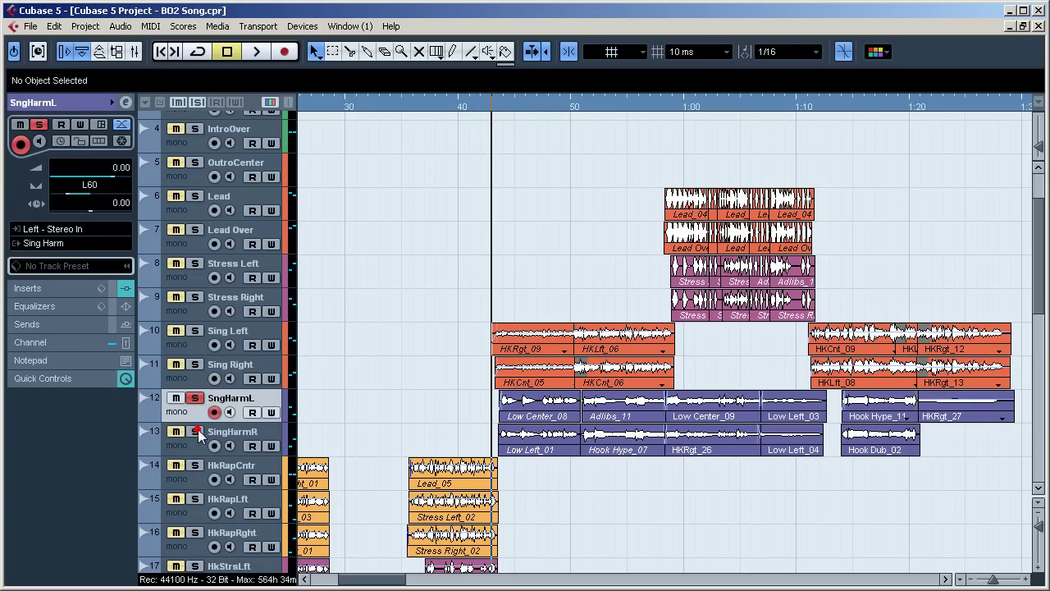
{"action": "left_click", "coordinate": [195, 365]}
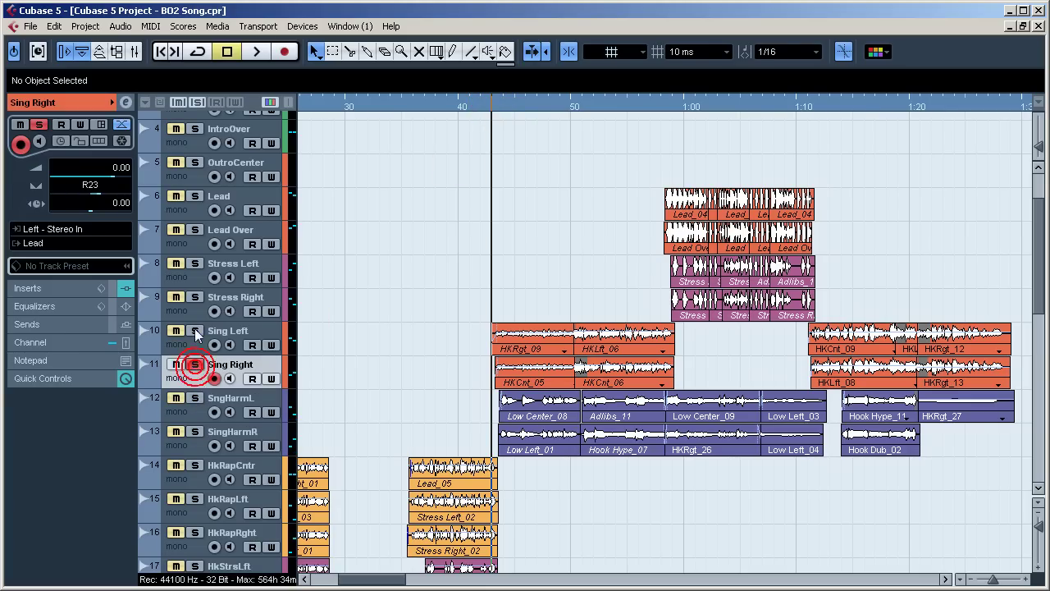
{"action": "left_click", "coordinate": [195, 331]}
{"action": "left_click", "coordinate": [195, 399]}
{"action": "left_click", "coordinate": [195, 433]}
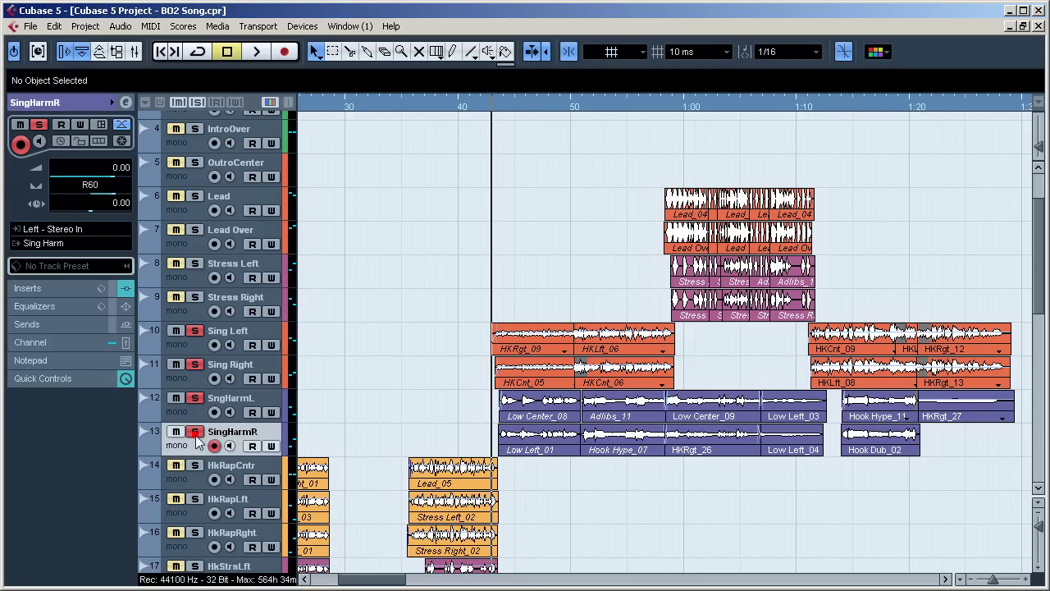
Step: Compare the pan and output routing of Sing Left, Sing Right, SngHarmL and SingHarmR one after another
{"action": "left_click_drag", "start_coordinate": [1027, 301], "coordinate": [1034, 331]}
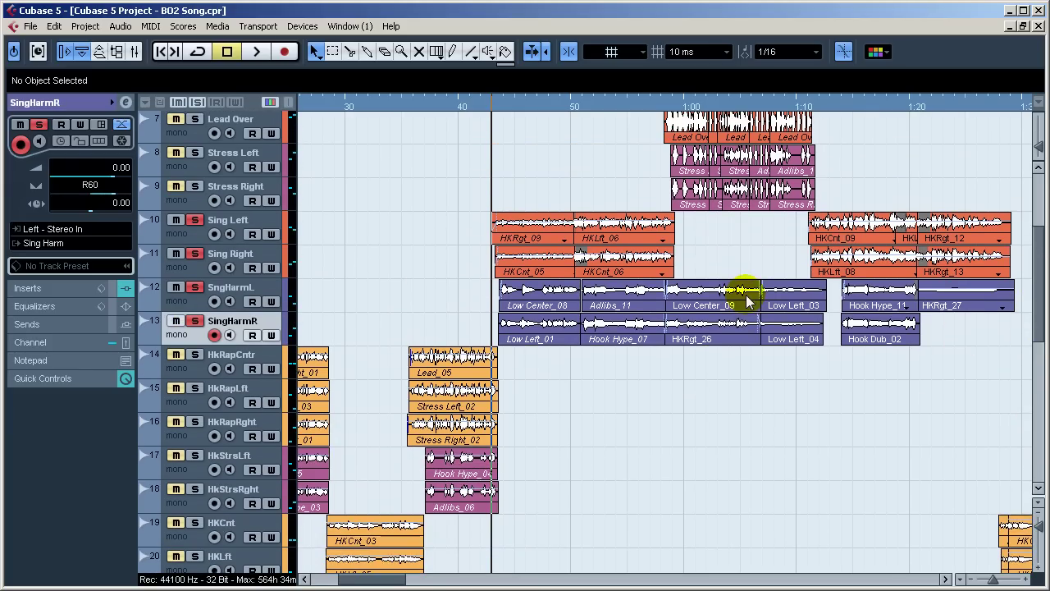
{"action": "left_click", "coordinate": [189, 232]}
{"action": "left_click", "coordinate": [195, 268]}
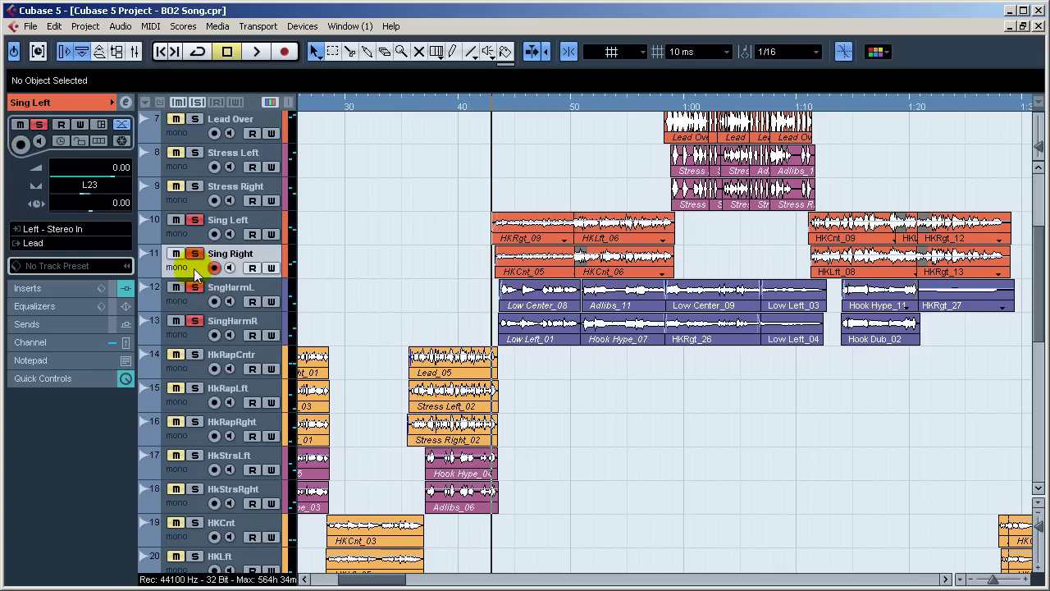
{"action": "left_click", "coordinate": [188, 302]}
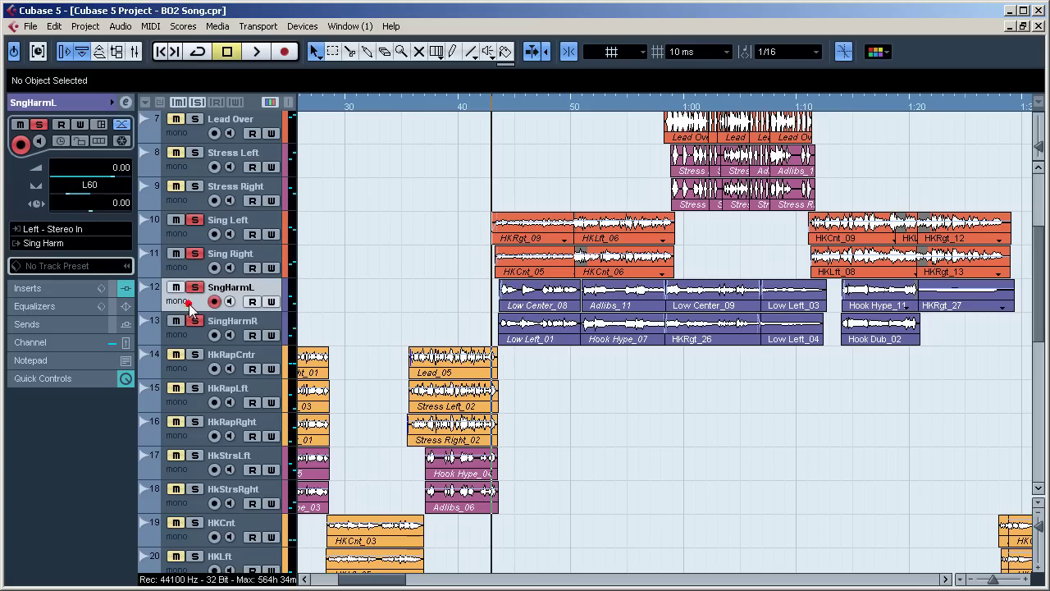
{"action": "left_click", "coordinate": [169, 330]}
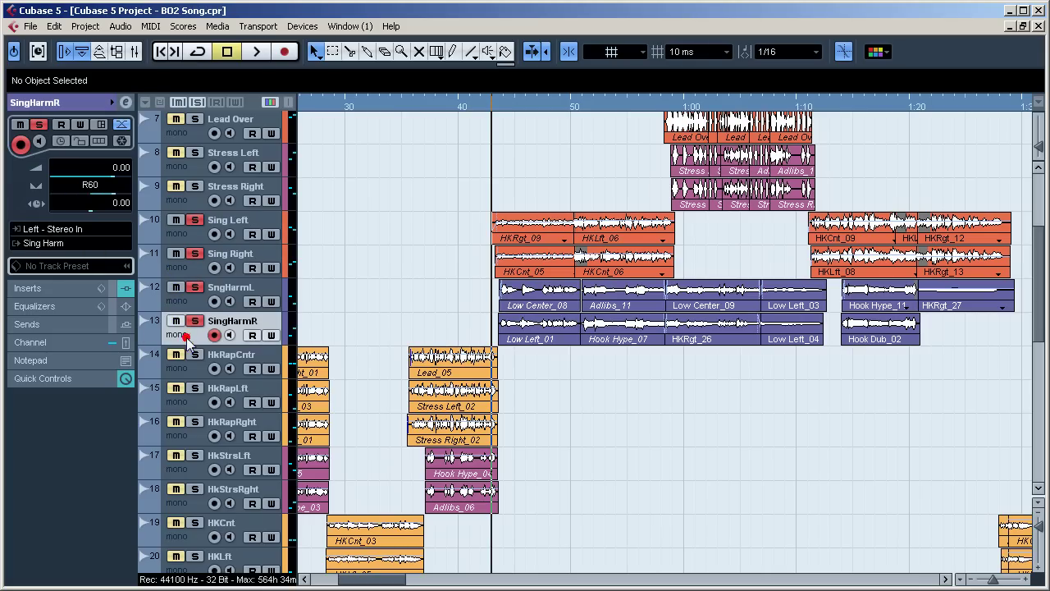
Step: Examine the insert effects on Sing Left and Sing Right
{"action": "left_click", "coordinate": [188, 238]}
{"action": "left_click", "coordinate": [76, 287]}
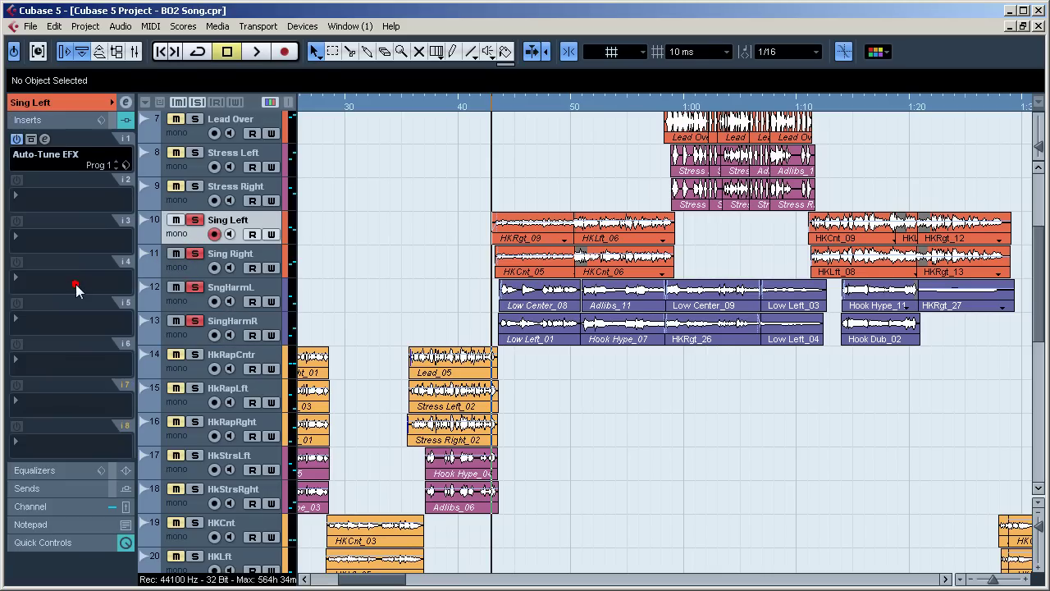
{"action": "left_click", "coordinate": [195, 273]}
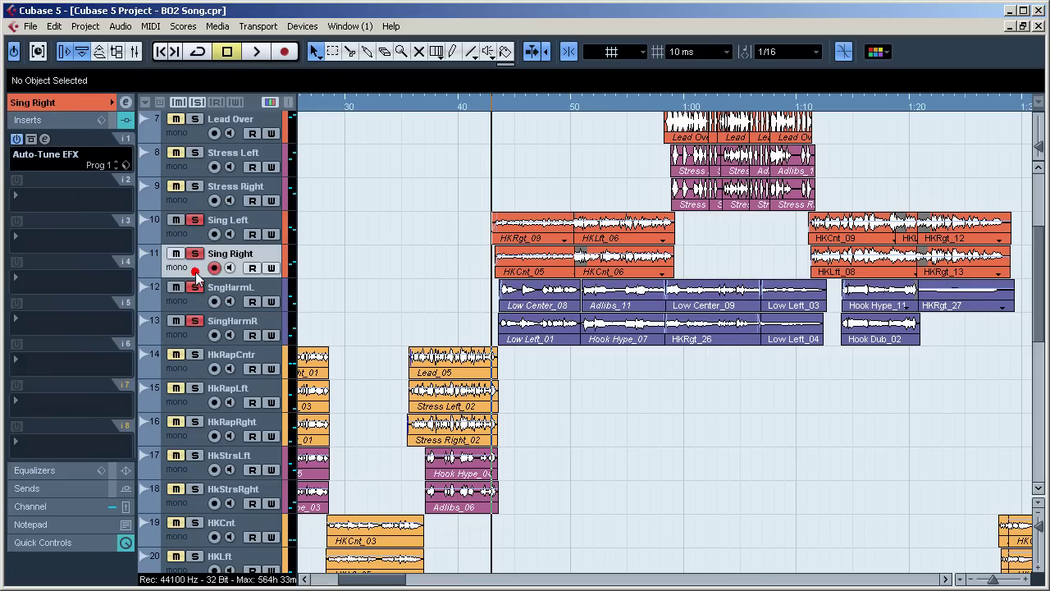
{"action": "left_click", "coordinate": [184, 237]}
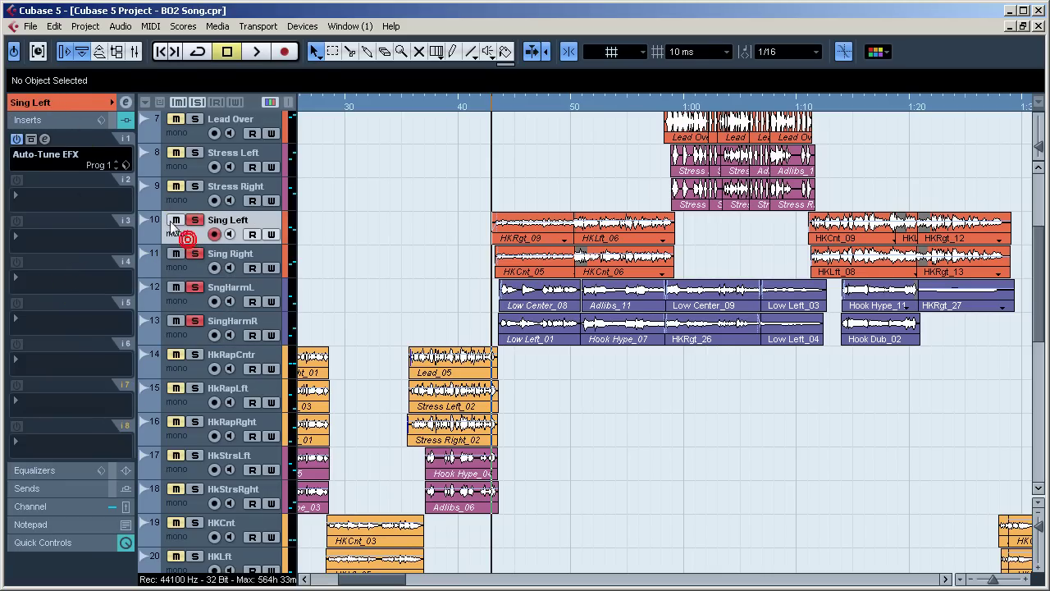
Step: Review the basic track settings of Sing Left and Sing Right, and check how SngHarmL and SingHarmR are panned
{"action": "left_click", "coordinate": [57, 108]}
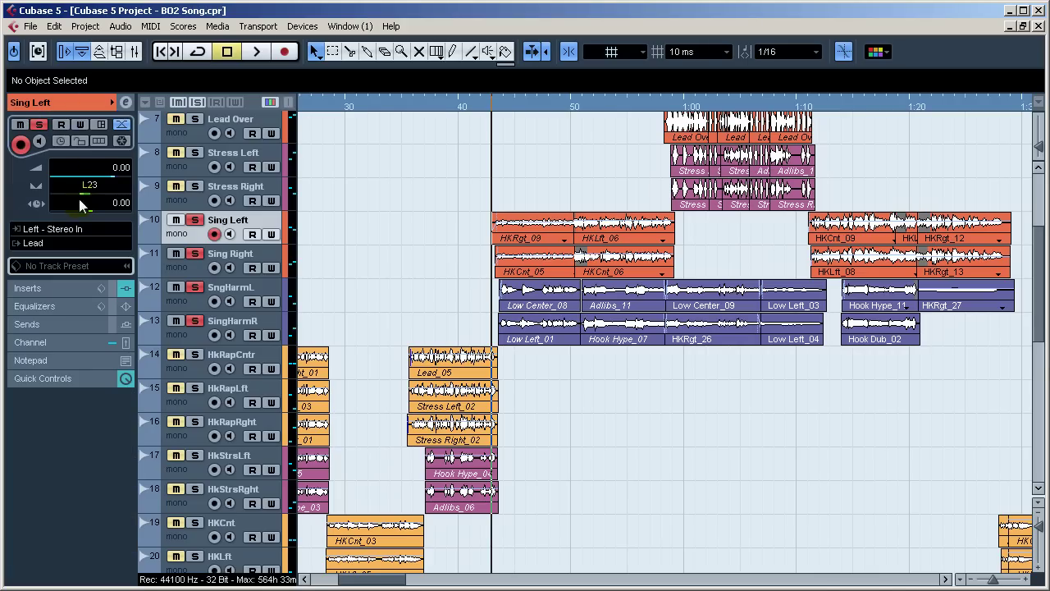
{"action": "left_click", "coordinate": [191, 268]}
{"action": "left_click", "coordinate": [193, 302]}
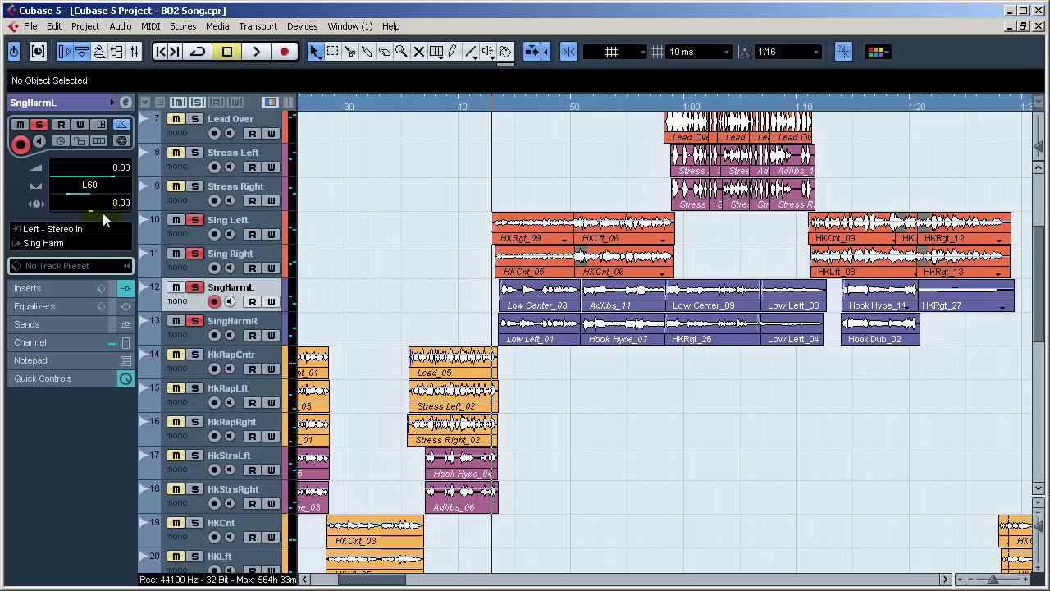
{"action": "left_click", "coordinate": [197, 335]}
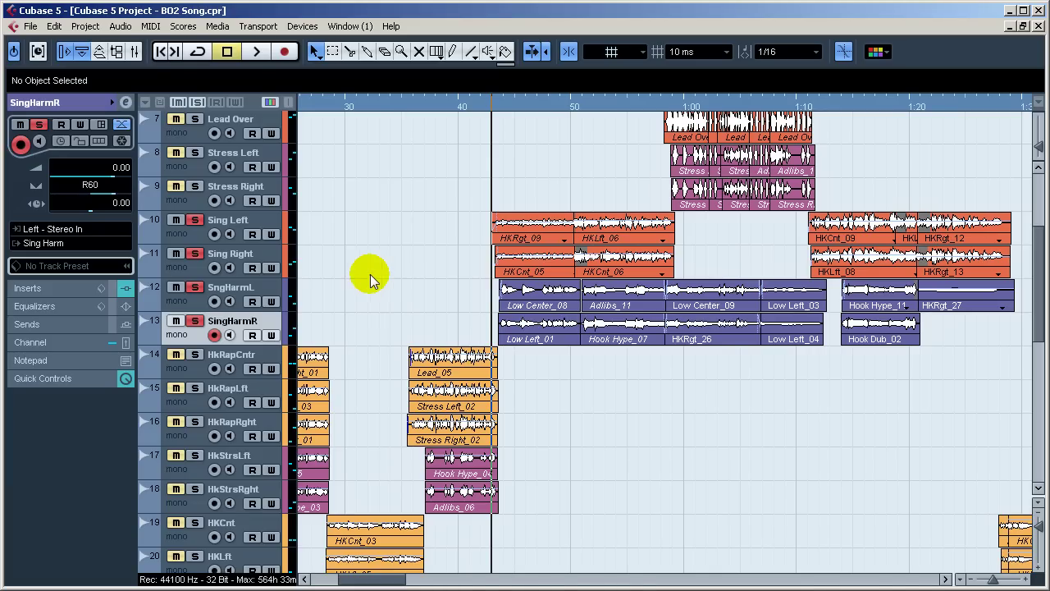
Step: Recheck the Sing Left and Sing Right settings against SngHarmL to compare their panning and output groups
{"action": "left_click", "coordinate": [197, 235]}
{"action": "left_click", "coordinate": [195, 271]}
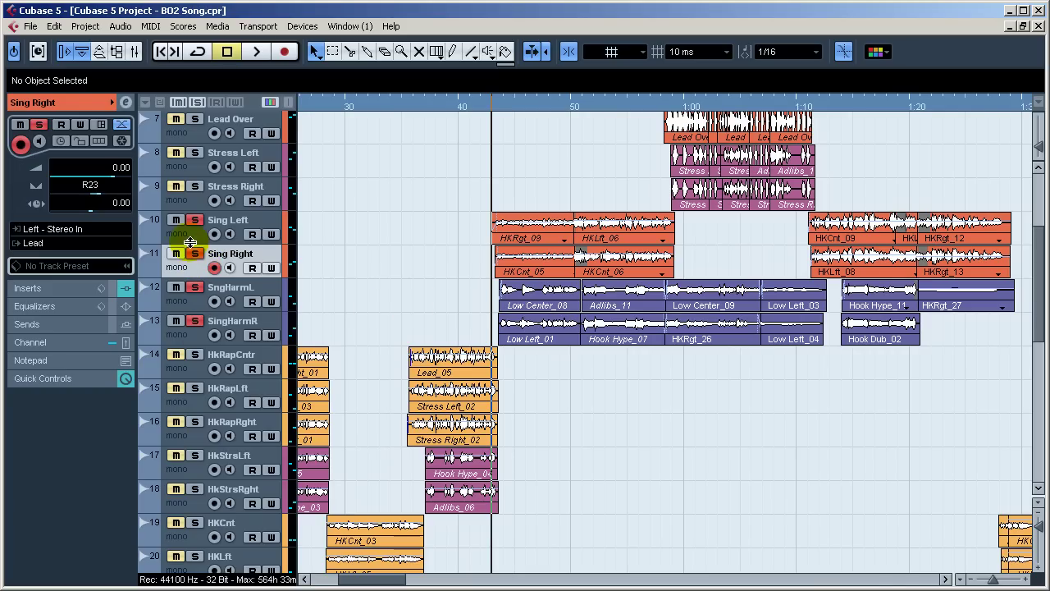
{"action": "left_click", "coordinate": [184, 233]}
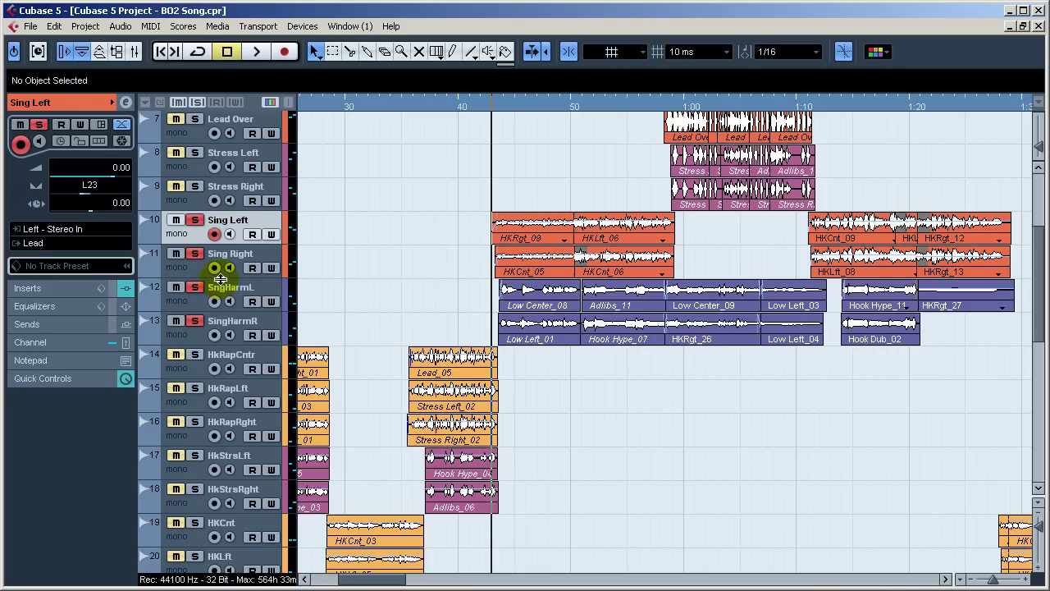
{"action": "left_click", "coordinate": [194, 269]}
{"action": "left_click", "coordinate": [192, 299]}
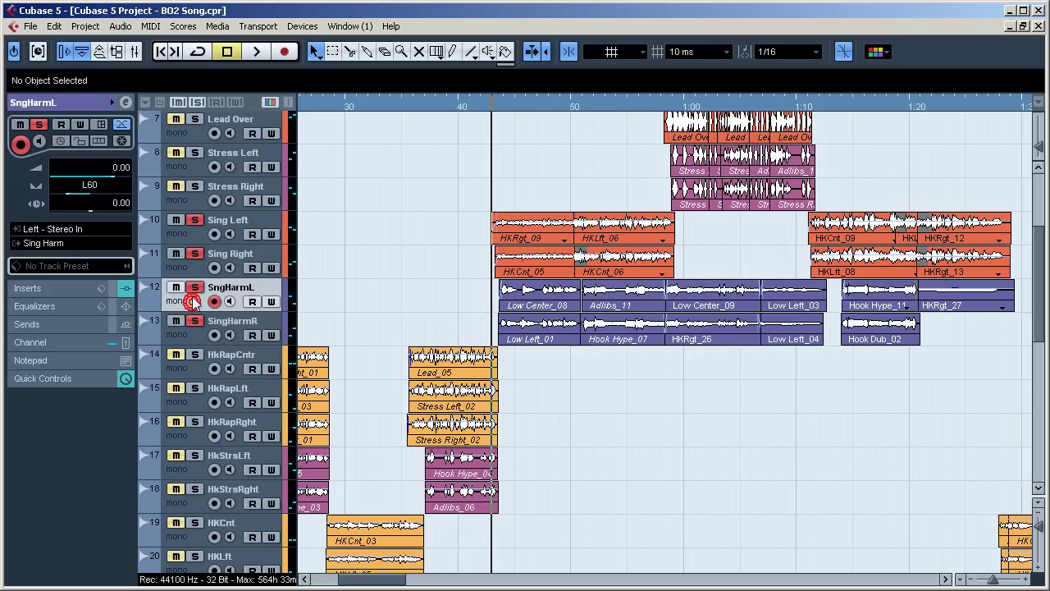
{"action": "left_click", "coordinate": [188, 229]}
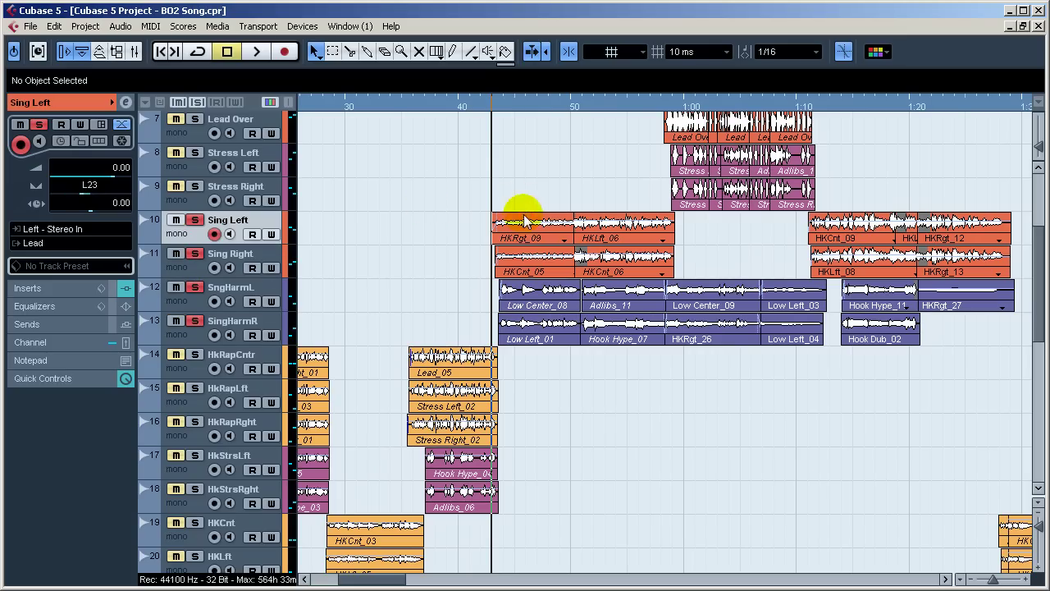
Step: Remove the solo from the Sing Harm group track
{"action": "scroll", "coordinate": [797, 487], "scroll_direction": "up", "scroll_amount": 3}
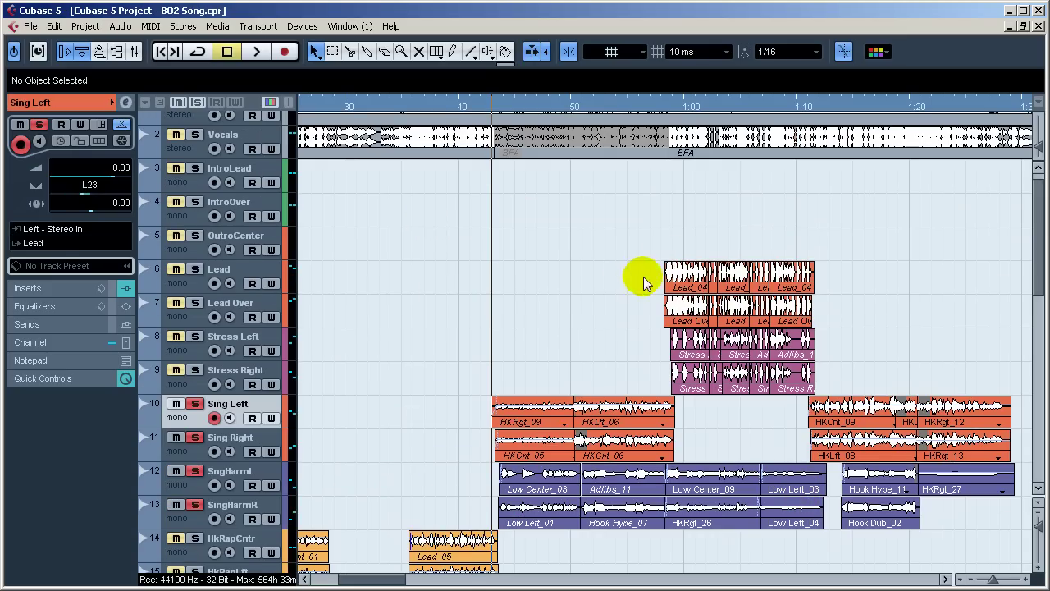
{"action": "scroll", "coordinate": [422, 356], "scroll_direction": "down", "scroll_amount": 10}
{"action": "scroll", "coordinate": [457, 439], "scroll_direction": "down", "scroll_amount": 3}
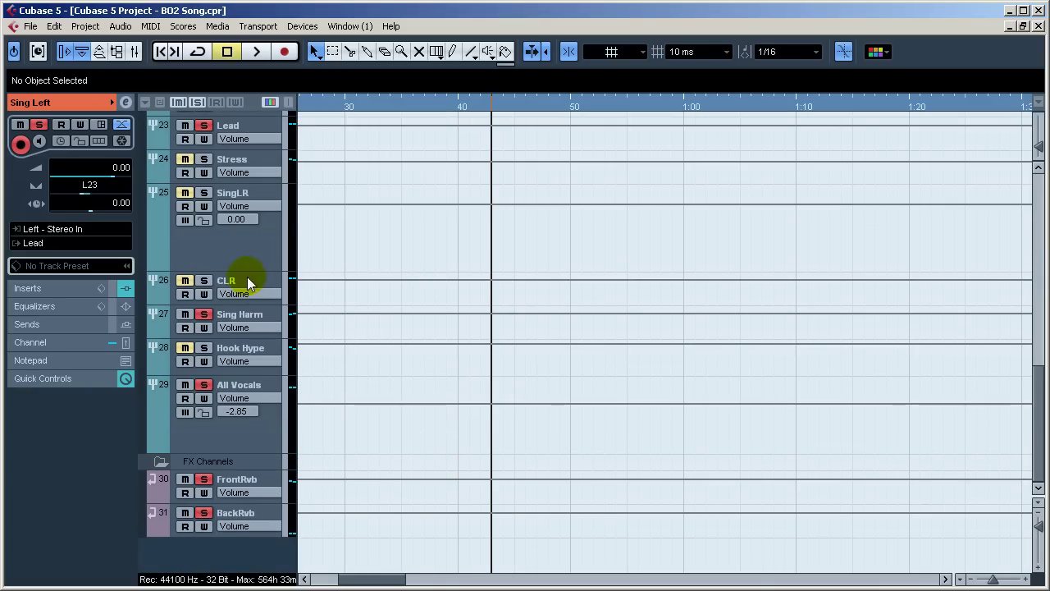
{"action": "left_click", "coordinate": [198, 316]}
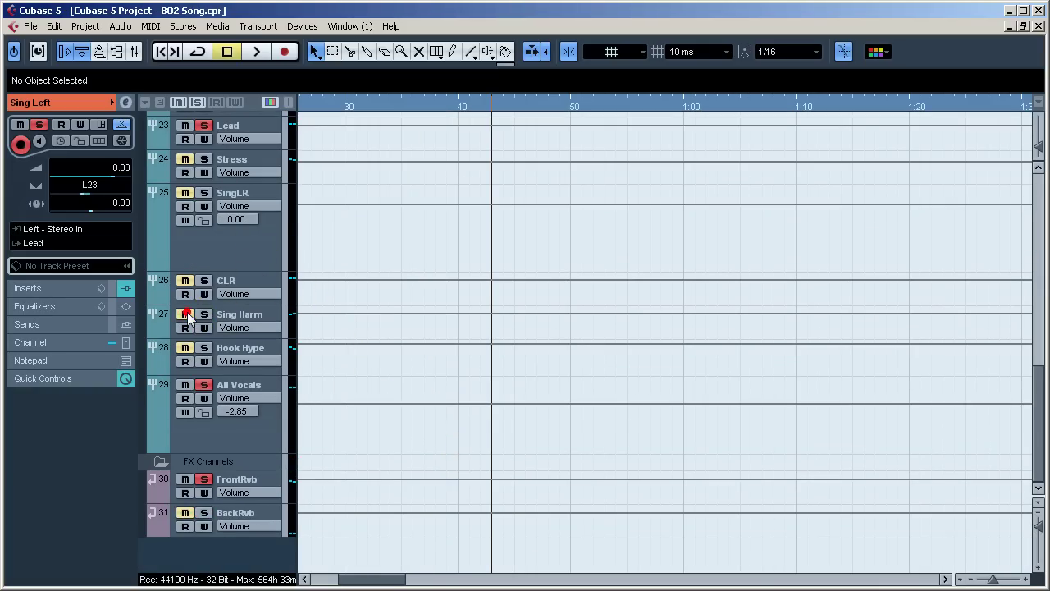
Step: Show the Lead group's inserts and open its C1 comp Stereo plug-in, placing the window clear of the track list
{"action": "scroll", "coordinate": [398, 365], "scroll_direction": "up", "scroll_amount": 3}
{"action": "left_click", "coordinate": [257, 316]}
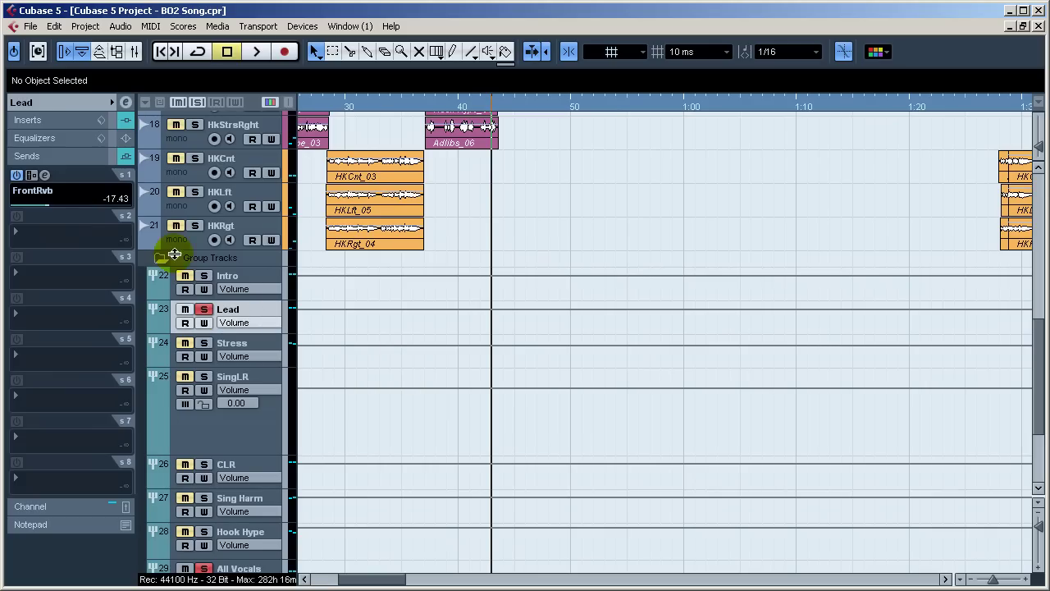
{"action": "left_click", "coordinate": [54, 117]}
{"action": "scroll", "coordinate": [380, 340], "scroll_direction": "up", "scroll_amount": 5}
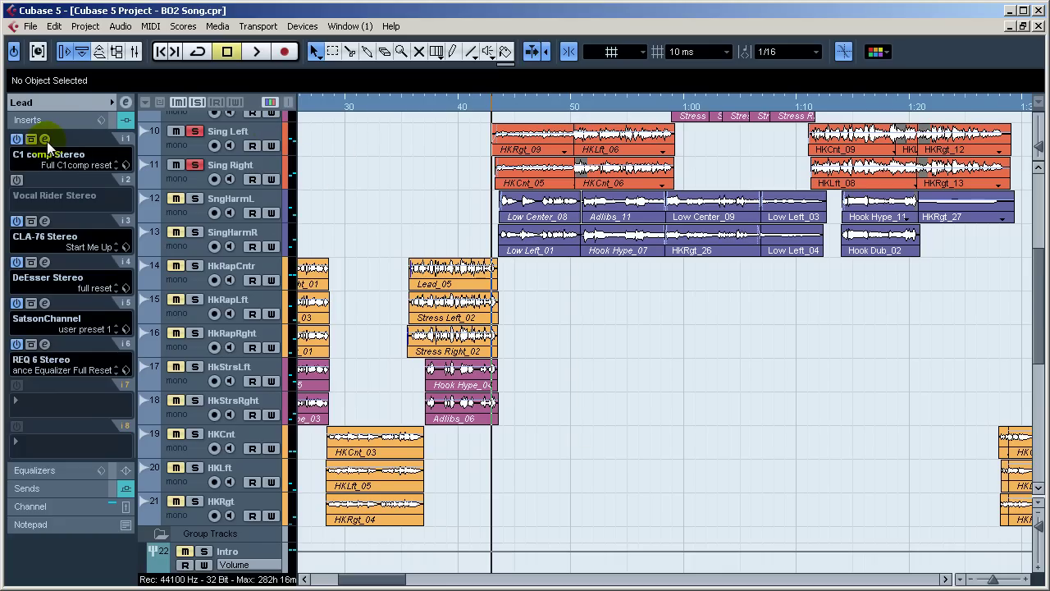
{"action": "left_click", "coordinate": [45, 139]}
{"action": "left_click_drag", "start_coordinate": [849, 162], "coordinate": [774, 165]}
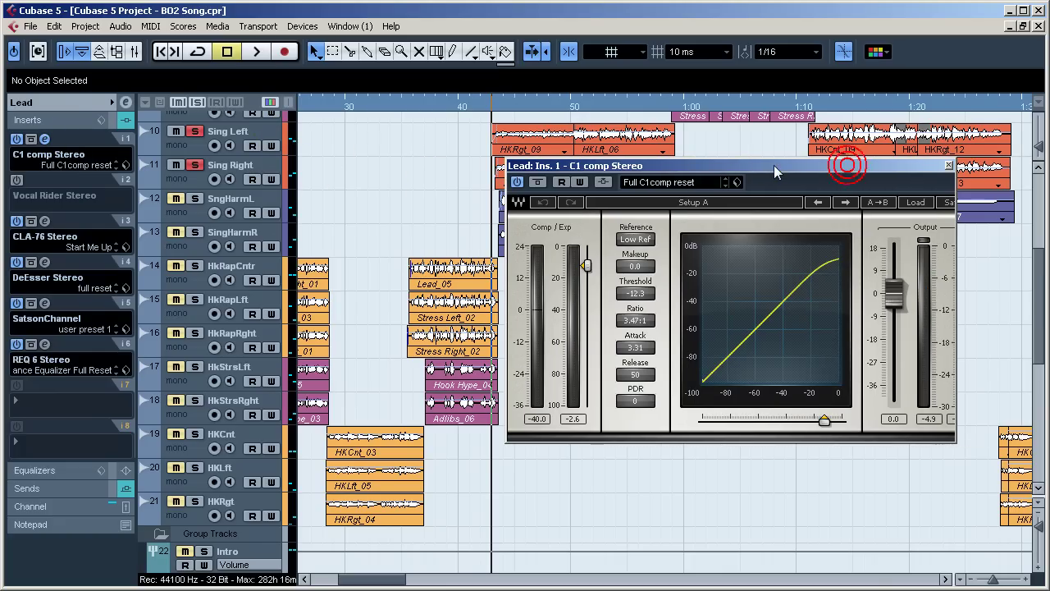
Step: Play the sung parts through the Lead group's C1 compressor, resetting its gain-reduction peak readout to check the compression
{"action": "key", "text": "space"}
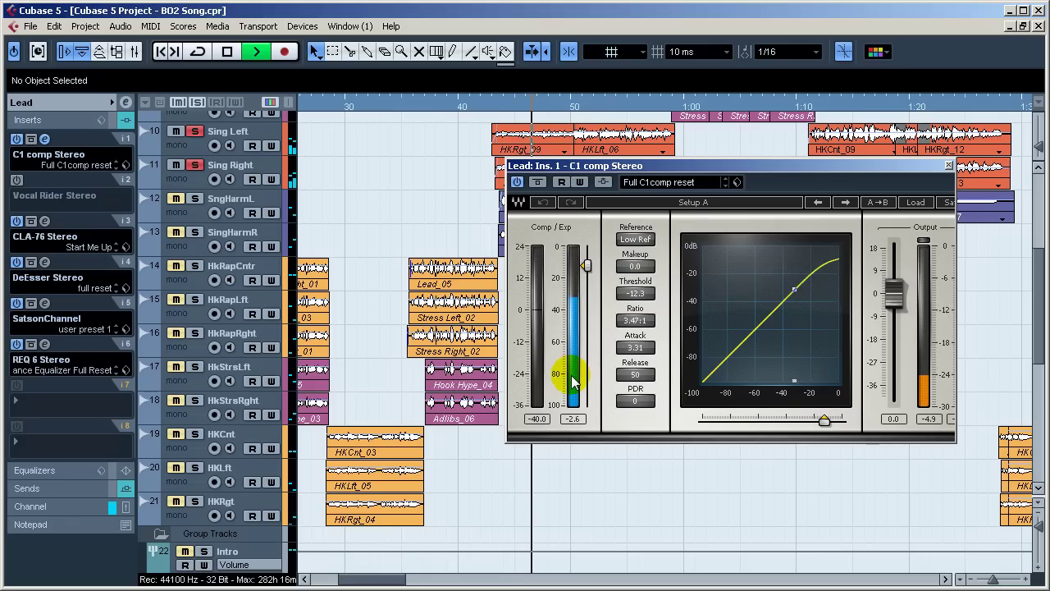
{"action": "left_click", "coordinate": [538, 419]}
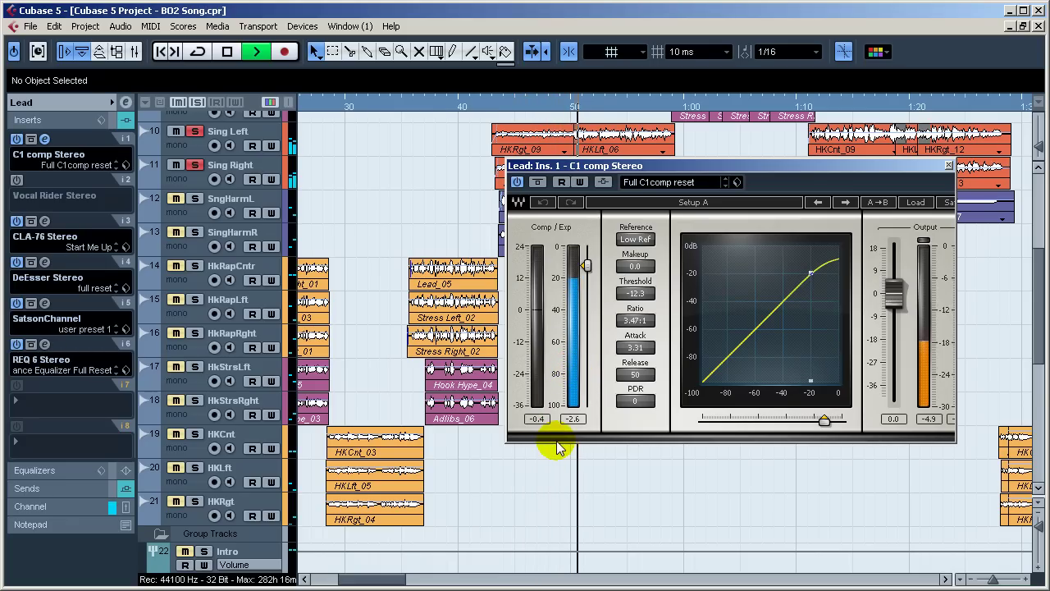
{"action": "key", "text": "space"}
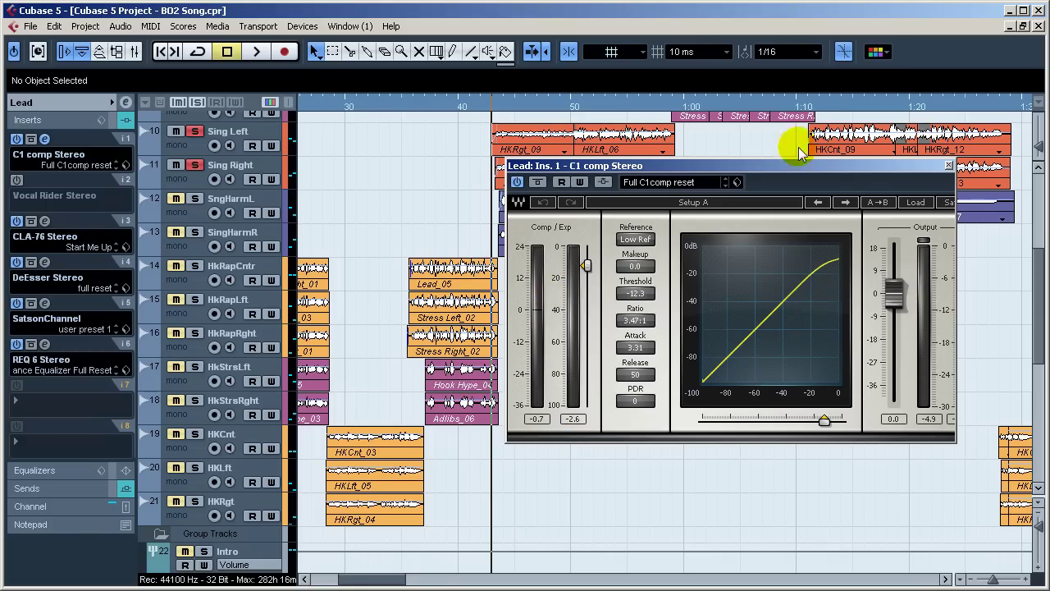
Step: Briefly play from the start of the Lead clips at about 58 seconds, and move the playback position to about 50 seconds
{"action": "scroll", "coordinate": [1039, 282], "scroll_direction": "up", "scroll_amount": 3}
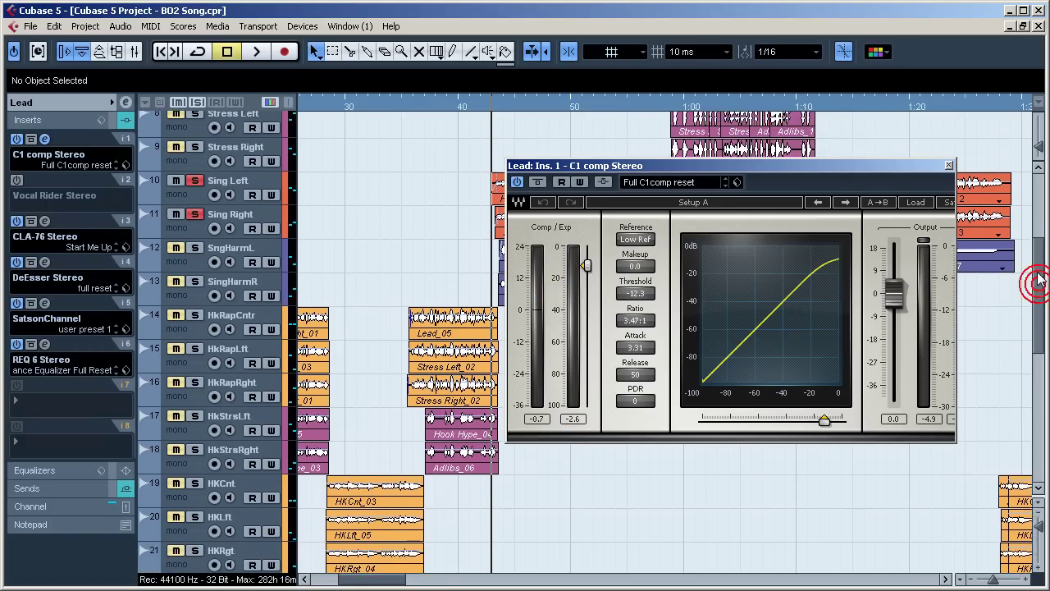
{"action": "left_click", "coordinate": [665, 105]}
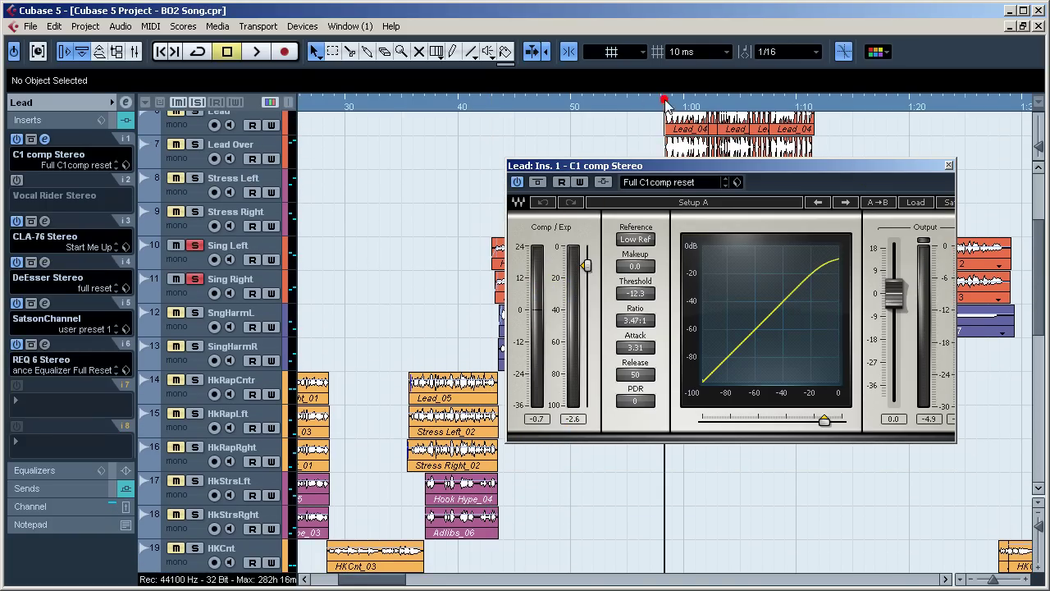
{"action": "key", "text": "space"}
{"action": "key", "text": "space"}
{"action": "left_click_drag", "start_coordinate": [371, 582], "coordinate": [363, 580]}
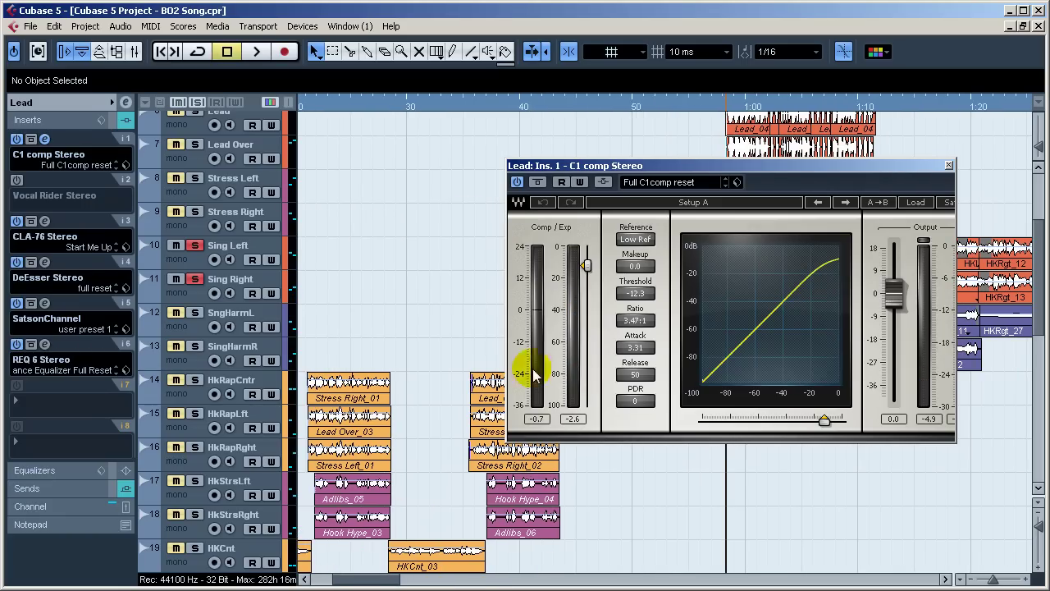
{"action": "left_click", "coordinate": [641, 105]}
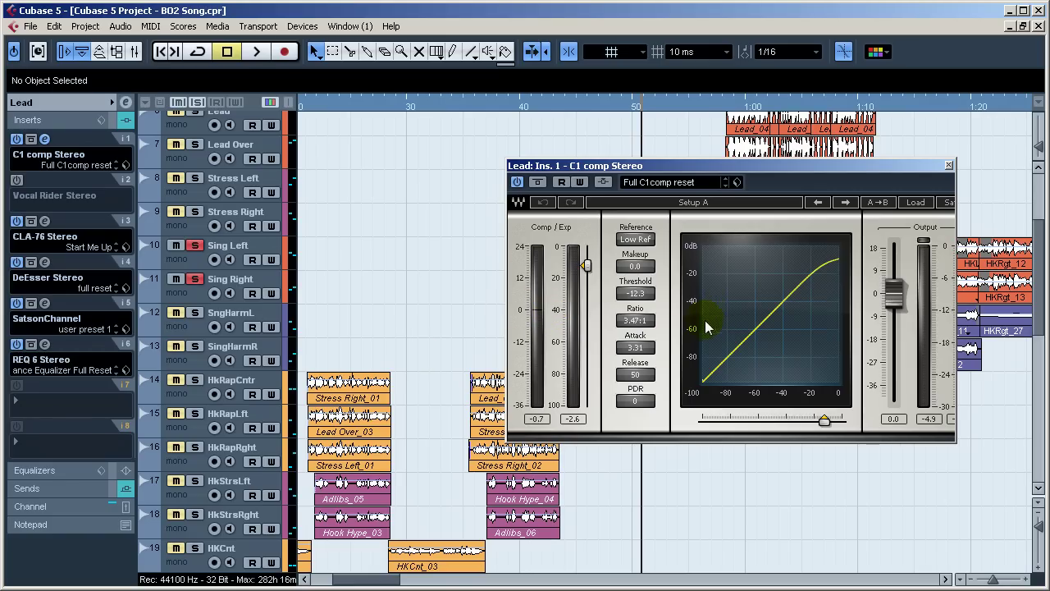
Step: Open the Lead group's CLA-76 Stereo insert, play the sung parts to check its gain reduction, and close both open compressor windows
{"action": "left_click", "coordinate": [45, 221]}
{"action": "key", "text": "space"}
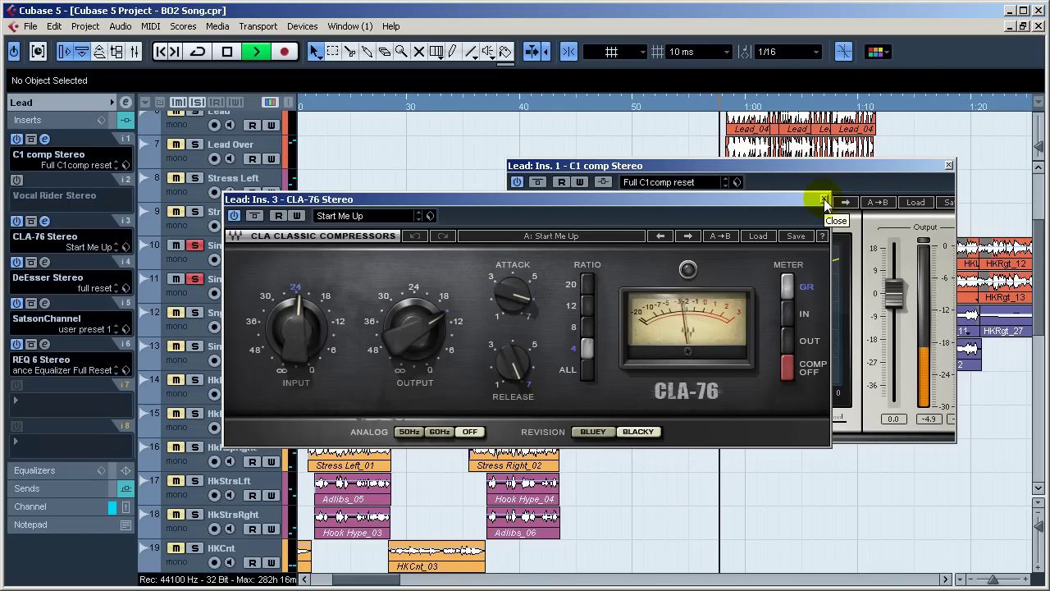
{"action": "key", "text": "space"}
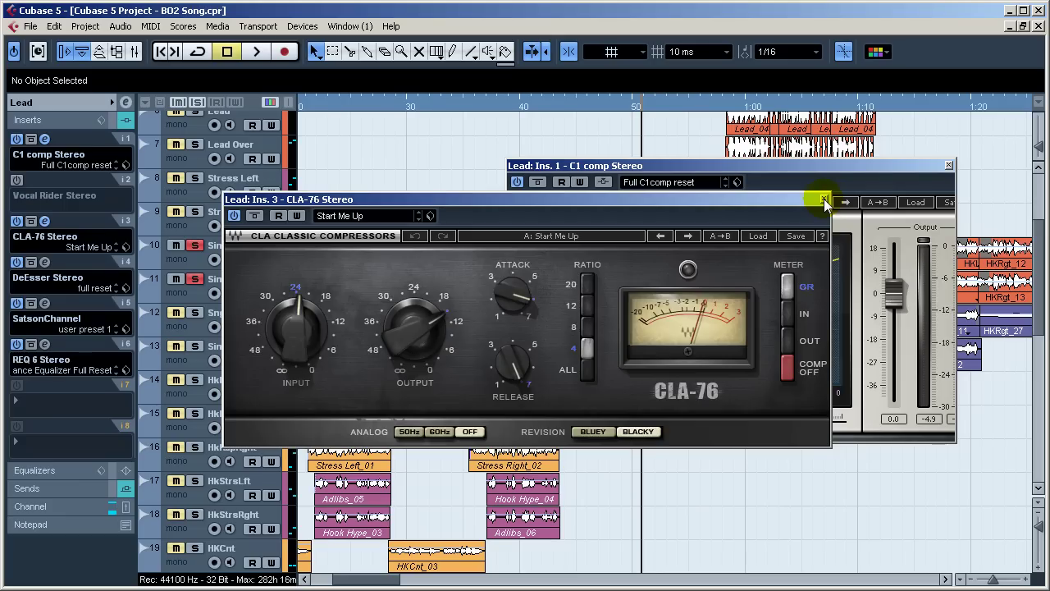
{"action": "left_click", "coordinate": [824, 200]}
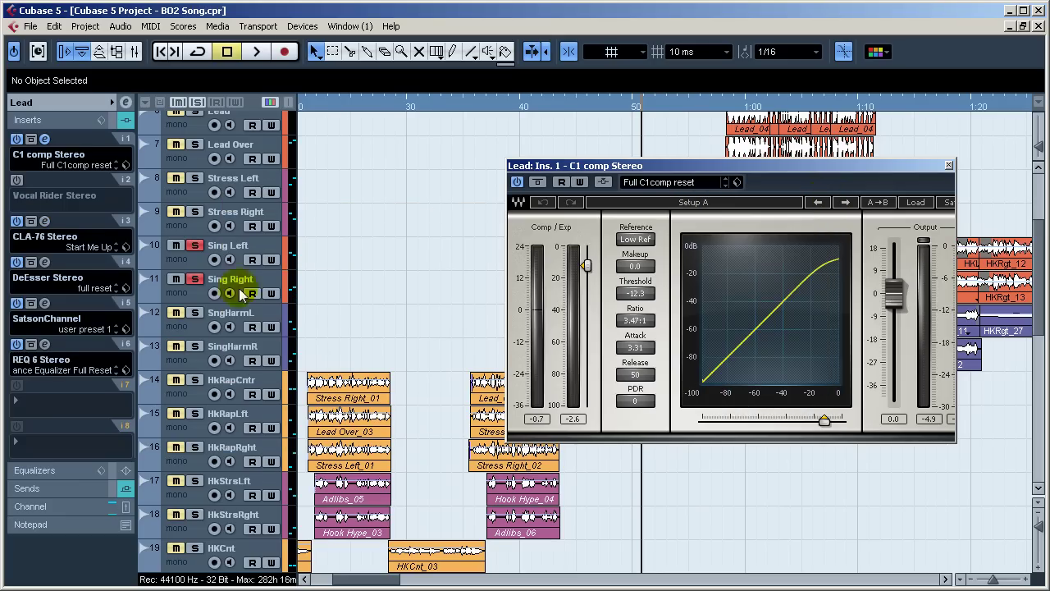
{"action": "left_click", "coordinate": [949, 165]}
Step: Open the Lead group's DeEsser Stereo insert and play the sung parts briefly to check its attenuation
{"action": "left_click", "coordinate": [45, 263]}
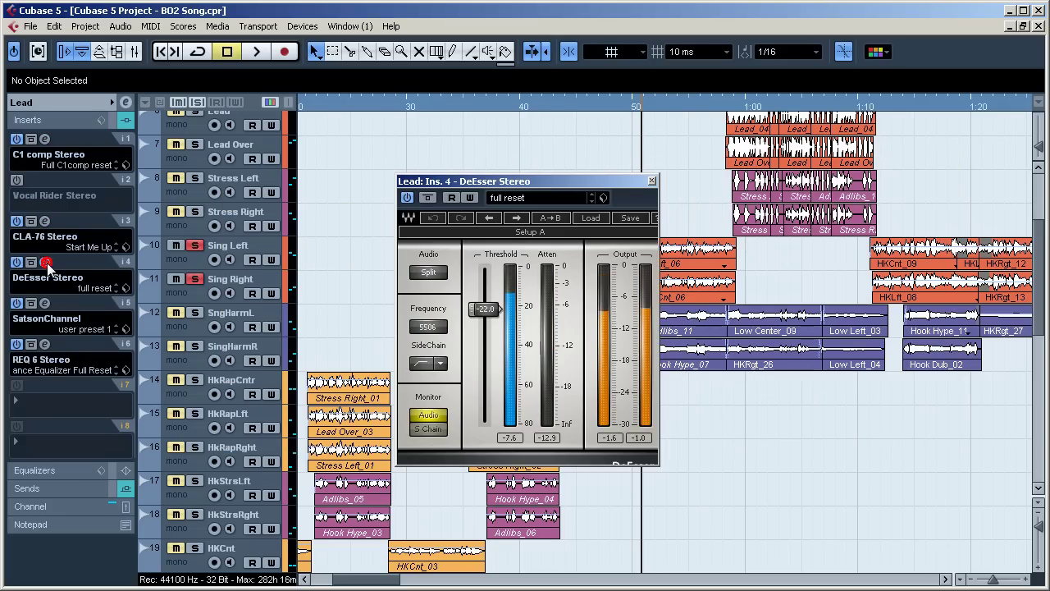
{"action": "key", "text": "space"}
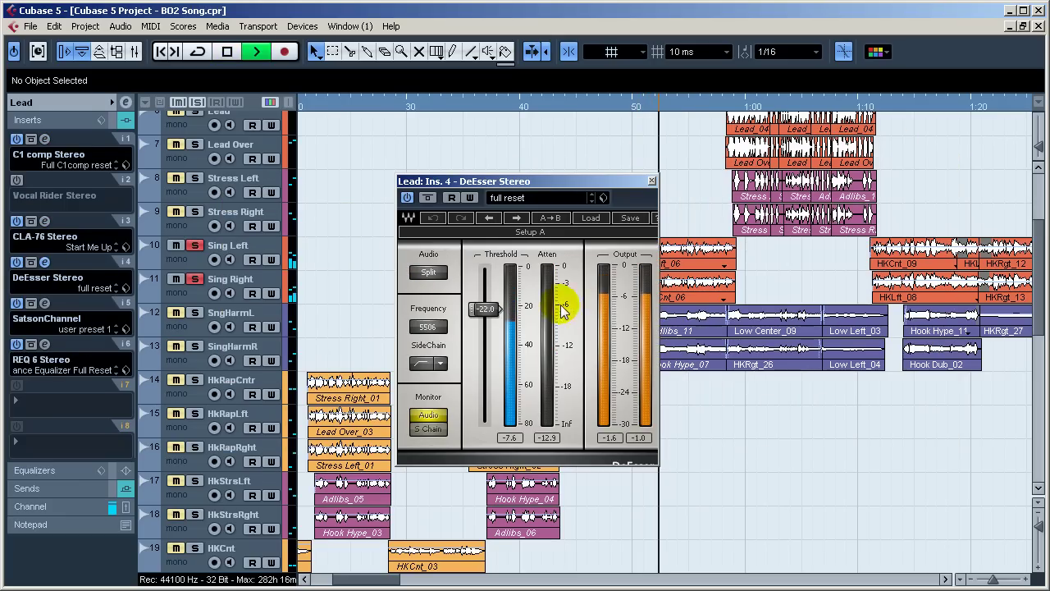
{"action": "key", "text": "space"}
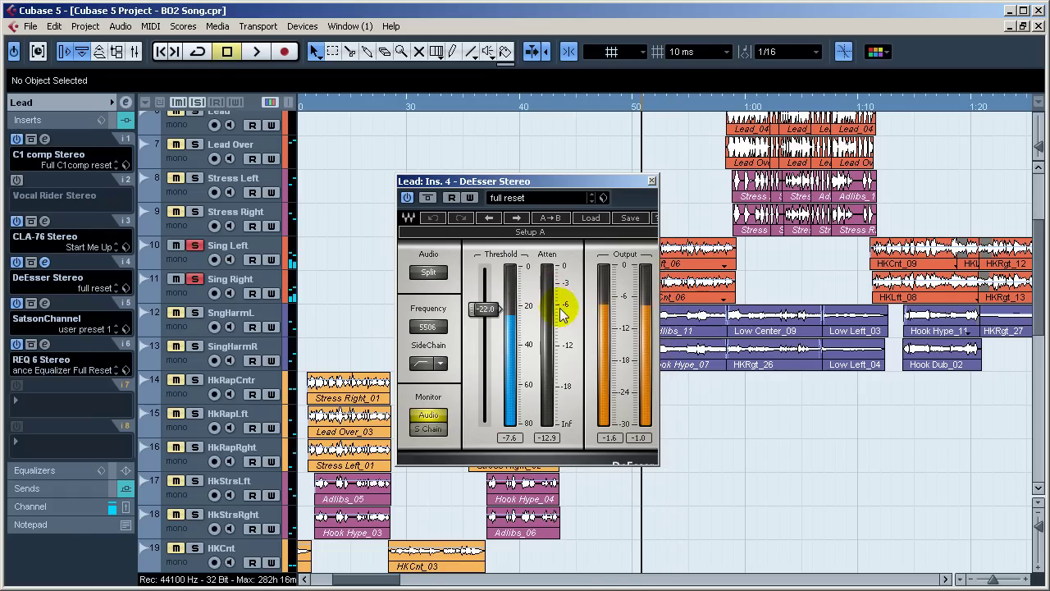
Step: Inspect the Lead group's SatsonChannel filter and REQ 6 Stereo curve, and close all open plug-in windows
{"action": "left_click", "coordinate": [45, 302]}
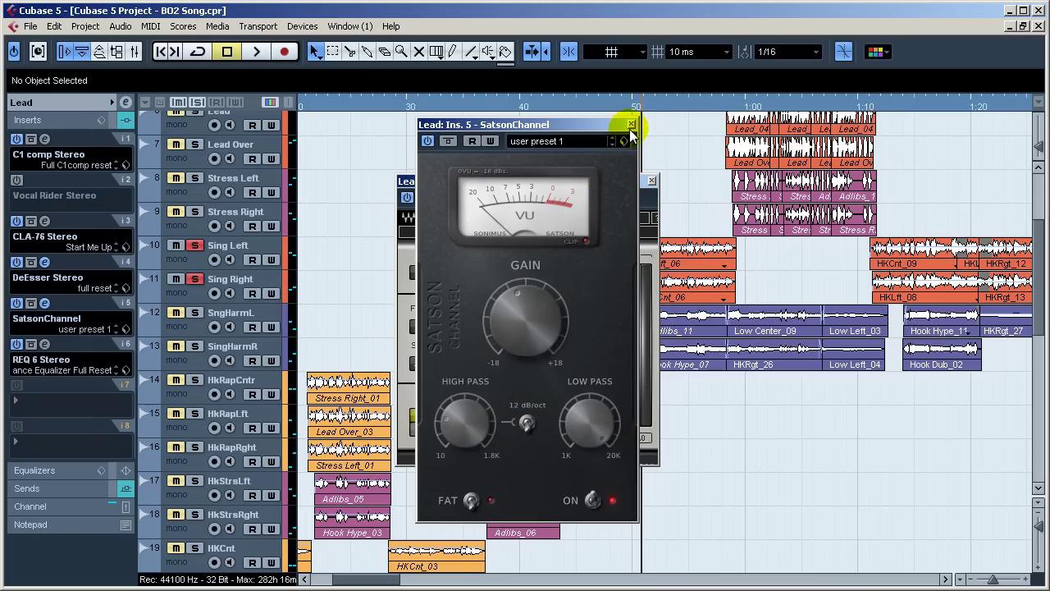
{"action": "left_click", "coordinate": [526, 420]}
{"action": "left_click", "coordinate": [631, 124]}
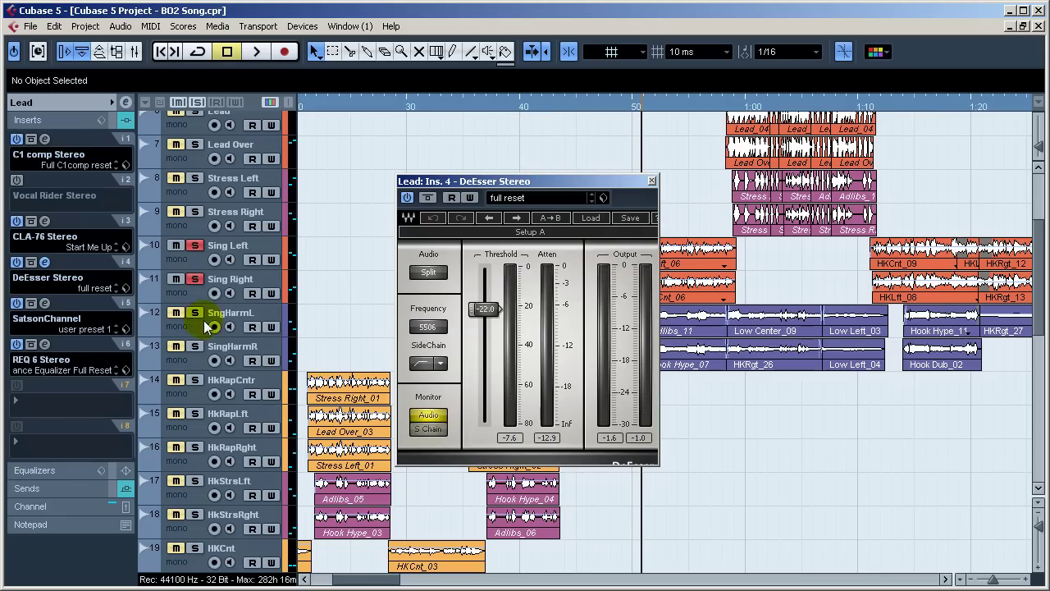
{"action": "left_click", "coordinate": [44, 345]}
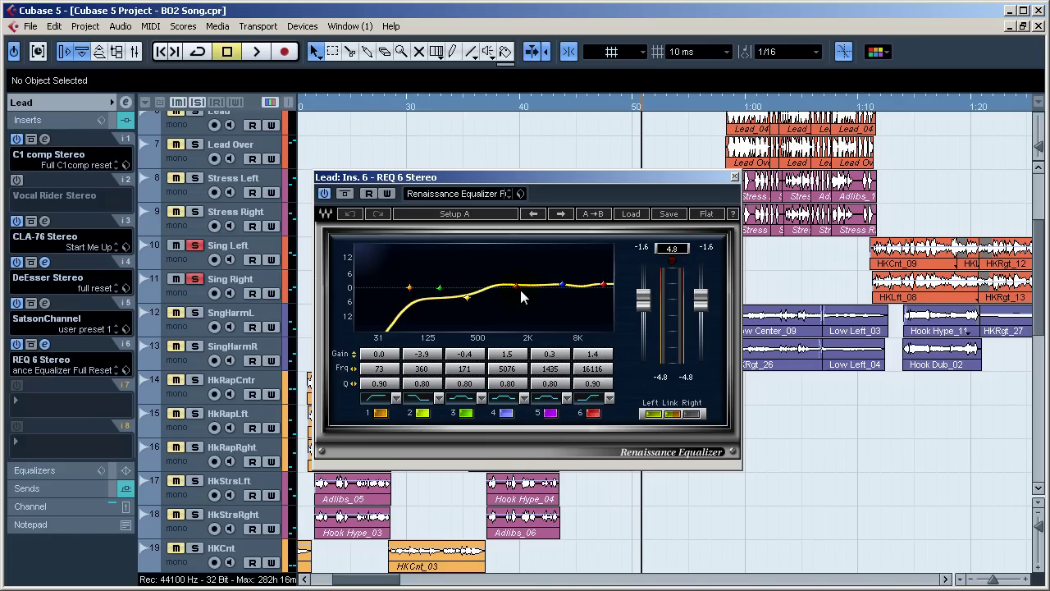
{"action": "left_click", "coordinate": [734, 177]}
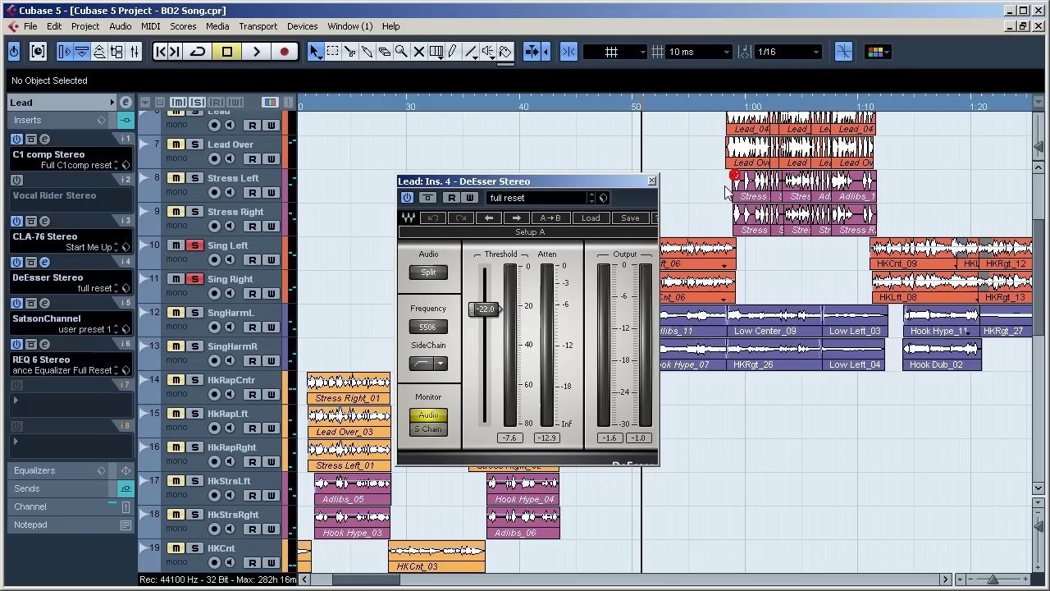
{"action": "left_click", "coordinate": [652, 180]}
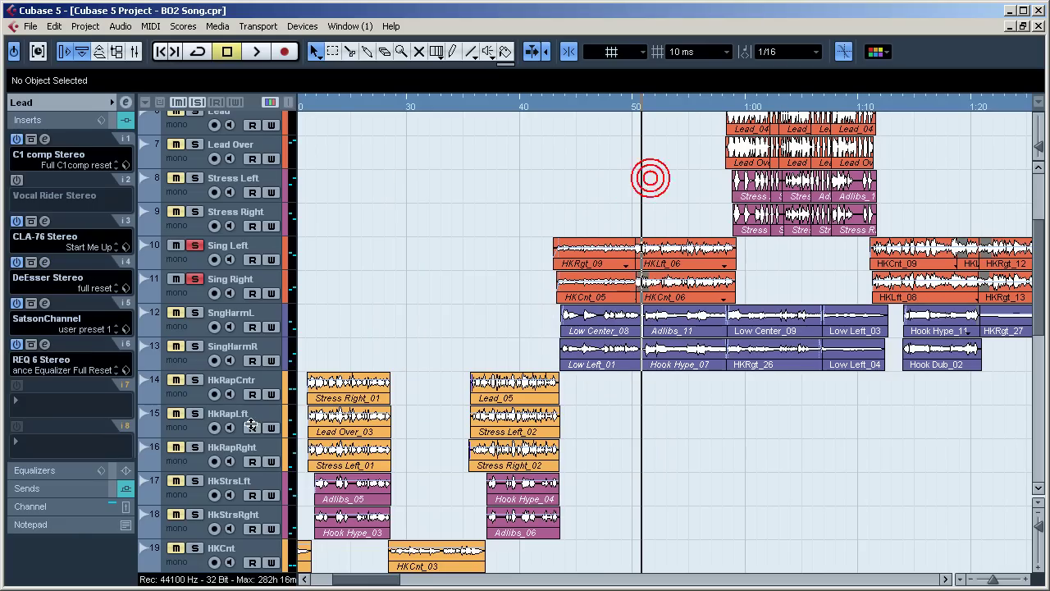
Step: Show the Lead group's sends and inspect the LexVintagePlate reverb behind the FrontRvb send, closing its window when done
{"action": "left_click", "coordinate": [86, 490]}
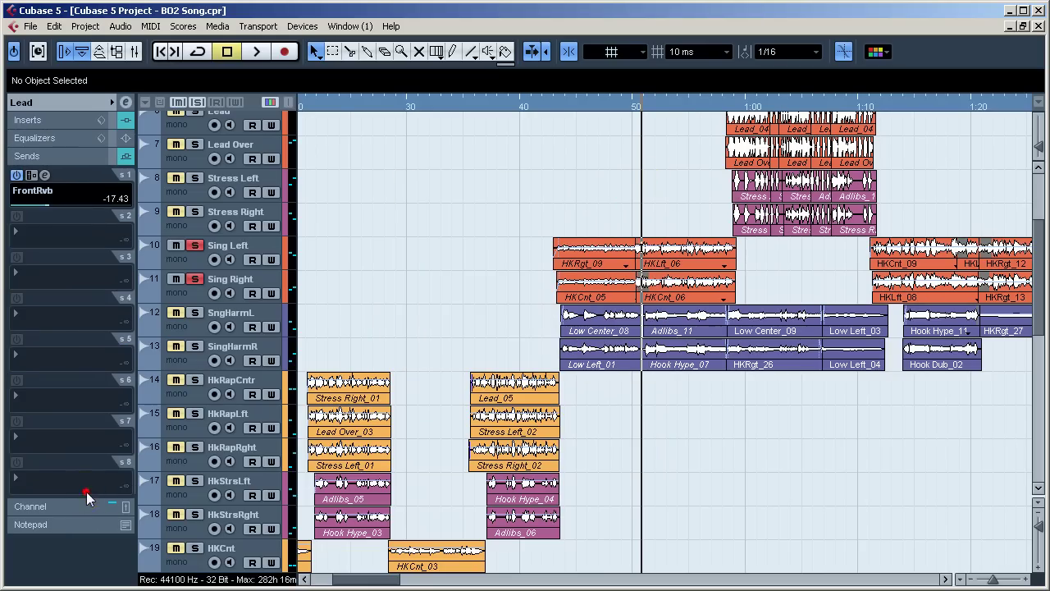
{"action": "left_click", "coordinate": [45, 176]}
{"action": "left_click", "coordinate": [45, 177]}
{"action": "left_click", "coordinate": [41, 179]}
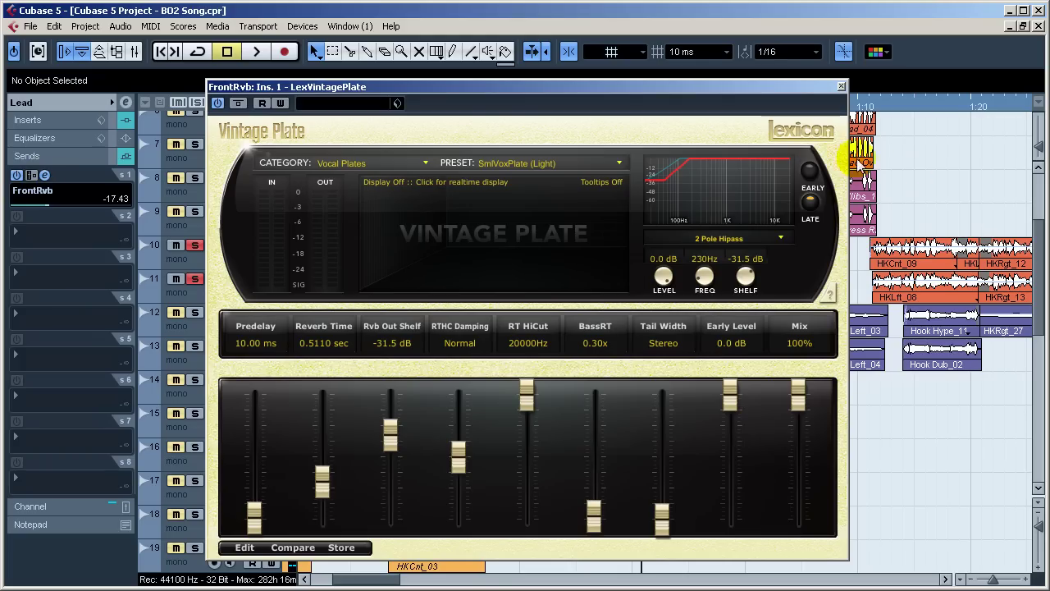
{"action": "left_click", "coordinate": [840, 87]}
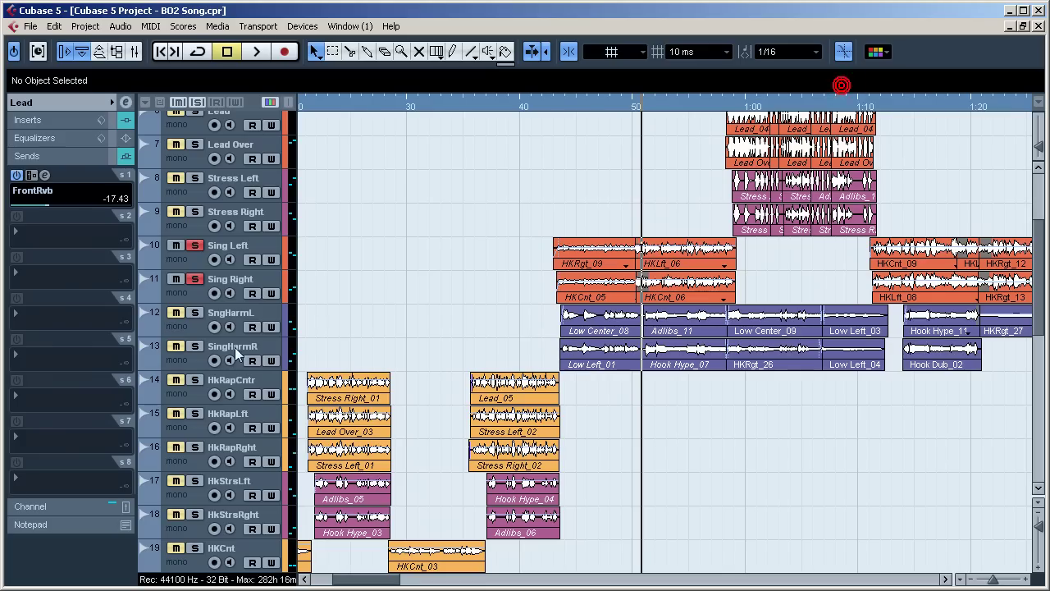
{"action": "left_click", "coordinate": [44, 176]}
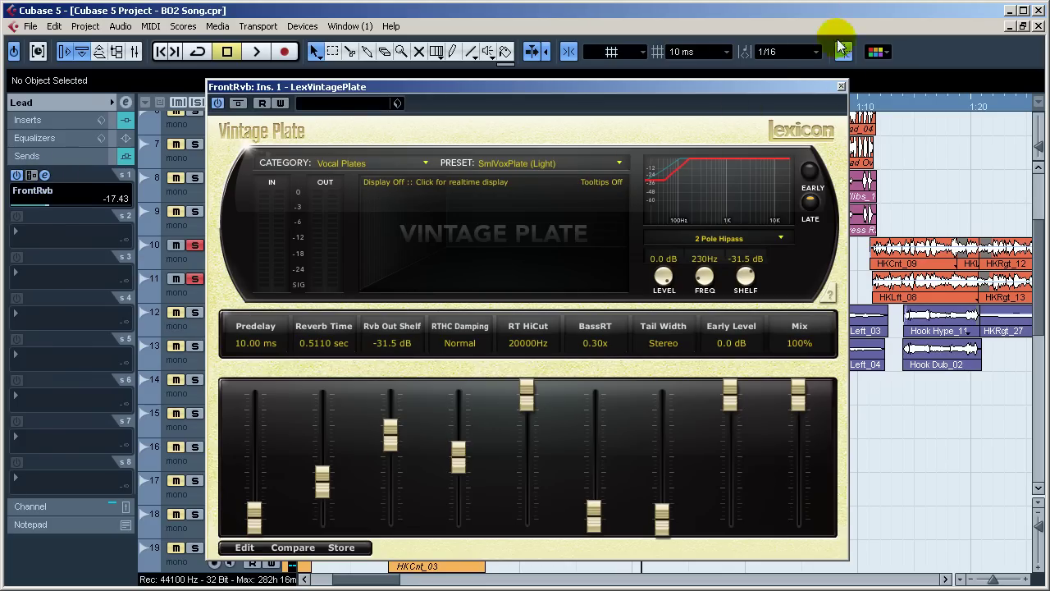
{"action": "left_click", "coordinate": [841, 87]}
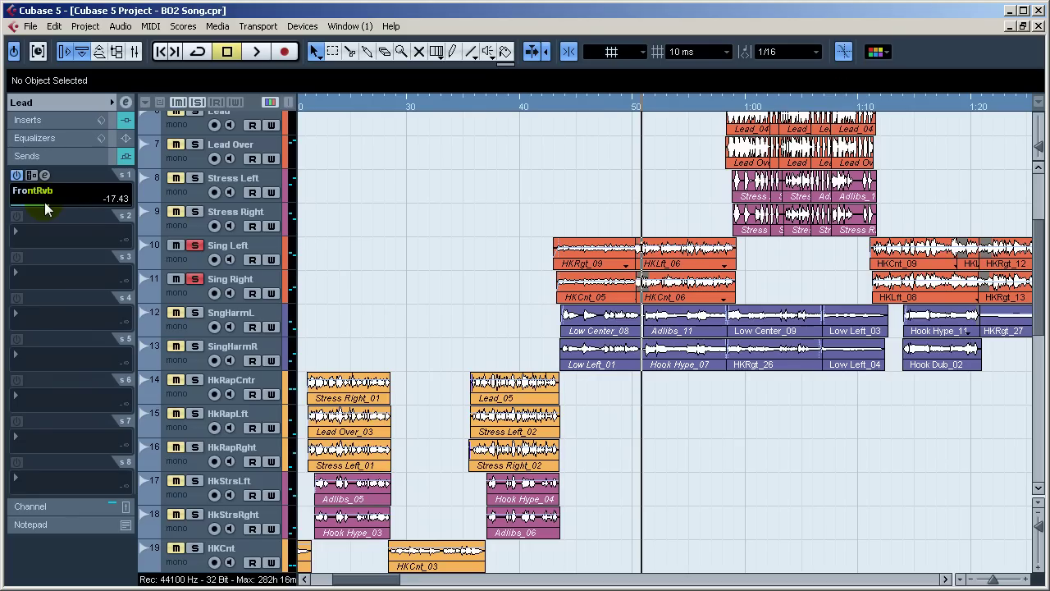
Step: Move the playback position to about 43 seconds and solo the SingHarmR and SngHarmL tracks in place of the Sing tracks
{"action": "left_click", "coordinate": [551, 108]}
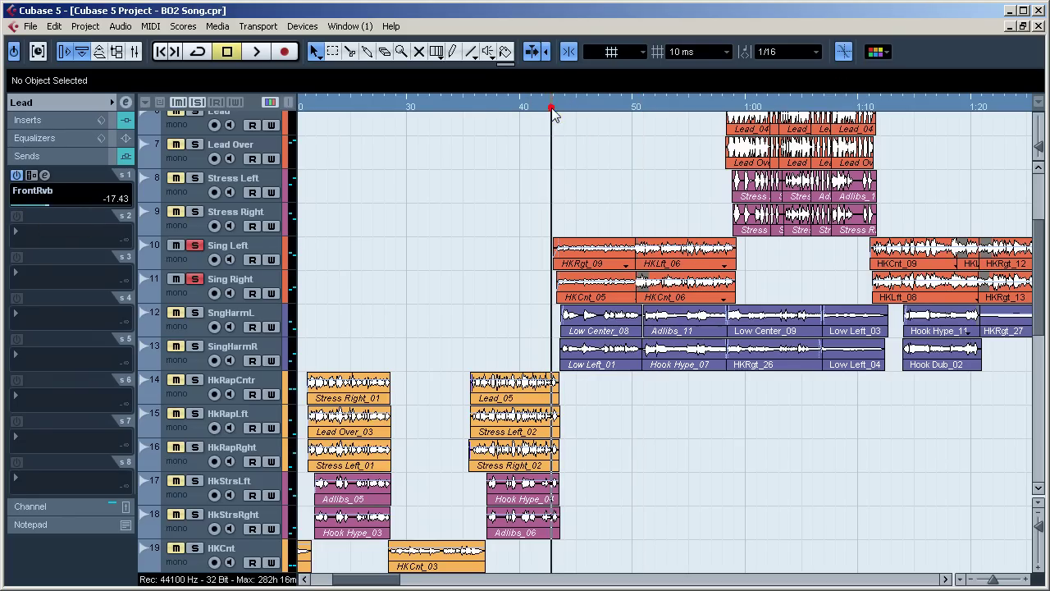
{"action": "left_click", "coordinate": [191, 329]}
{"action": "left_click", "coordinate": [195, 346]}
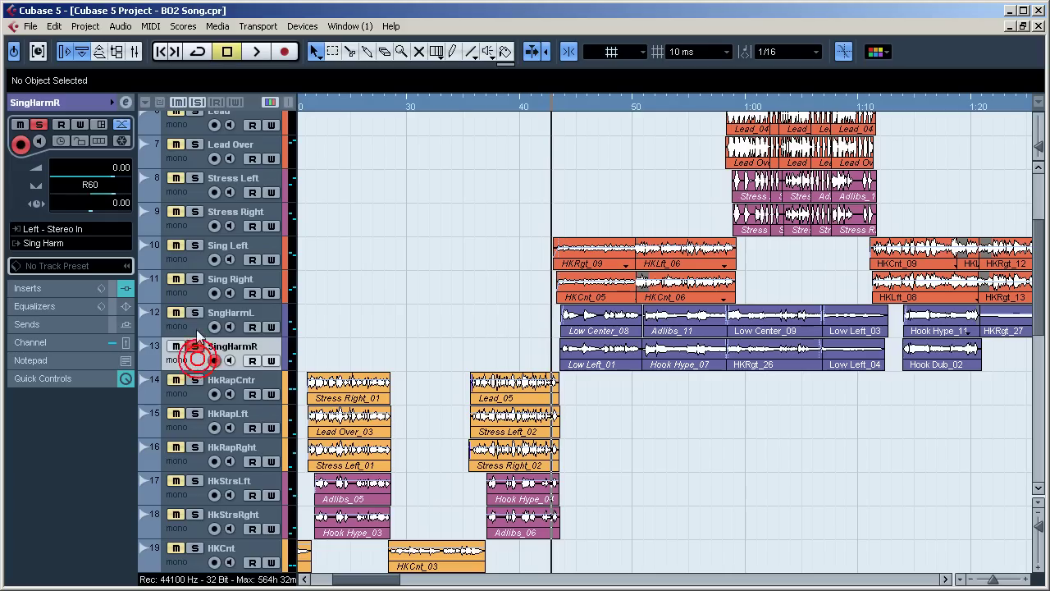
{"action": "left_click", "coordinate": [195, 320]}
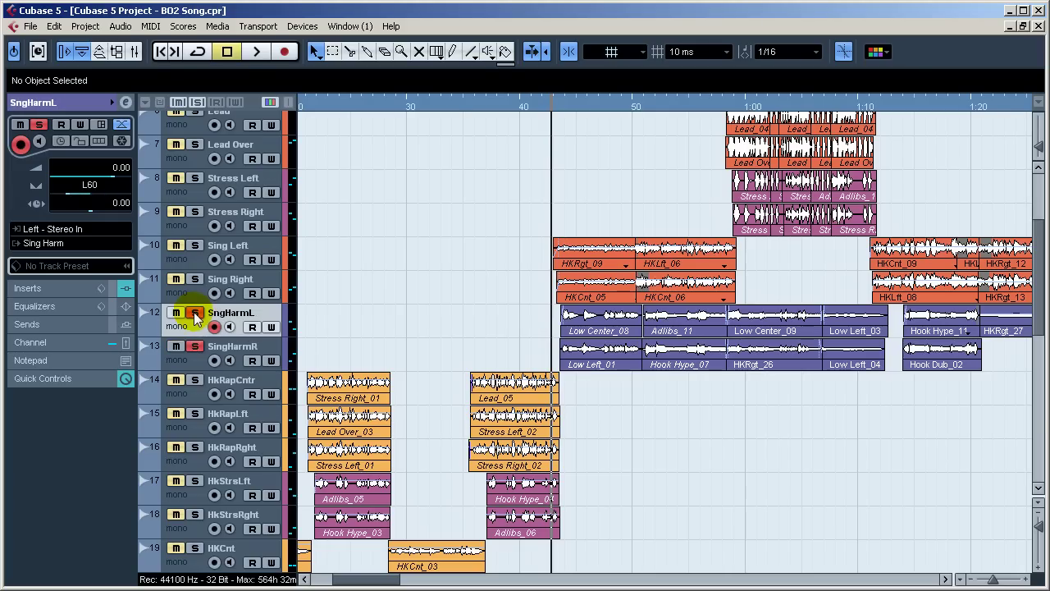
Step: Show the inserts of SngHarmL and SingHarmR to compare their Auto-Tune EFX slots, ending on SngHarmL
{"action": "left_click", "coordinate": [53, 288]}
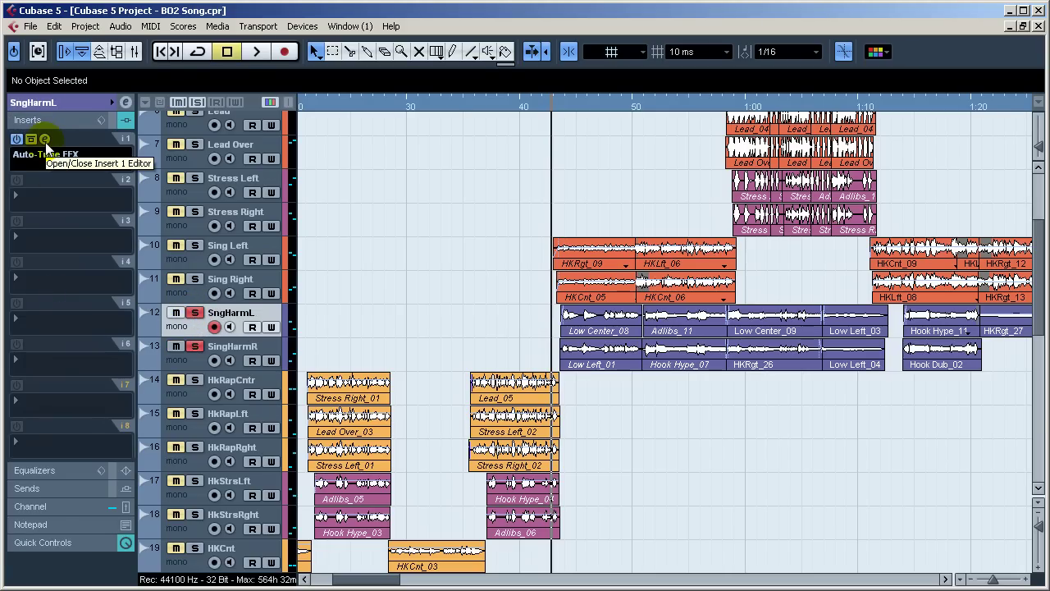
{"action": "left_click", "coordinate": [168, 355]}
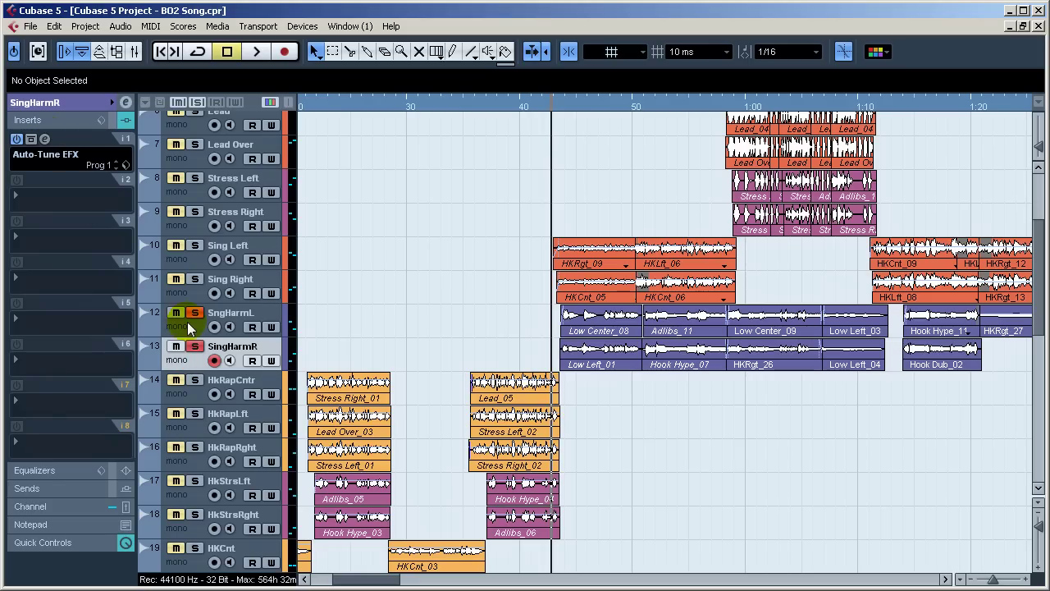
{"action": "left_click", "coordinate": [182, 327]}
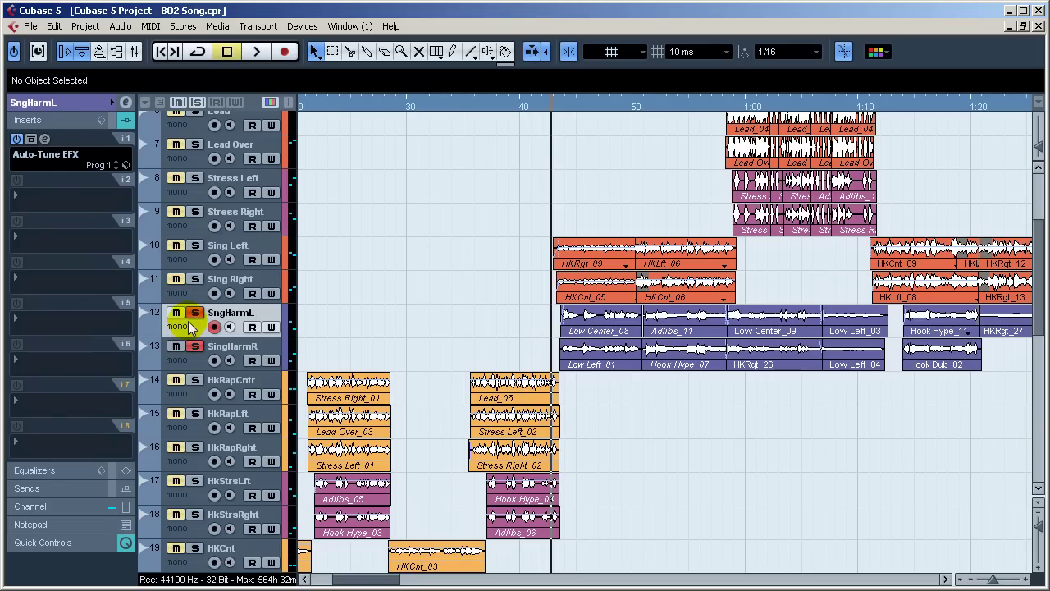
Step: Switch off Auto-Tune EFX on SngHarmL and audition the harmony from about 43 seconds with SingHarmR's solo removed
{"action": "left_click", "coordinate": [17, 138]}
{"action": "left_click", "coordinate": [213, 320]}
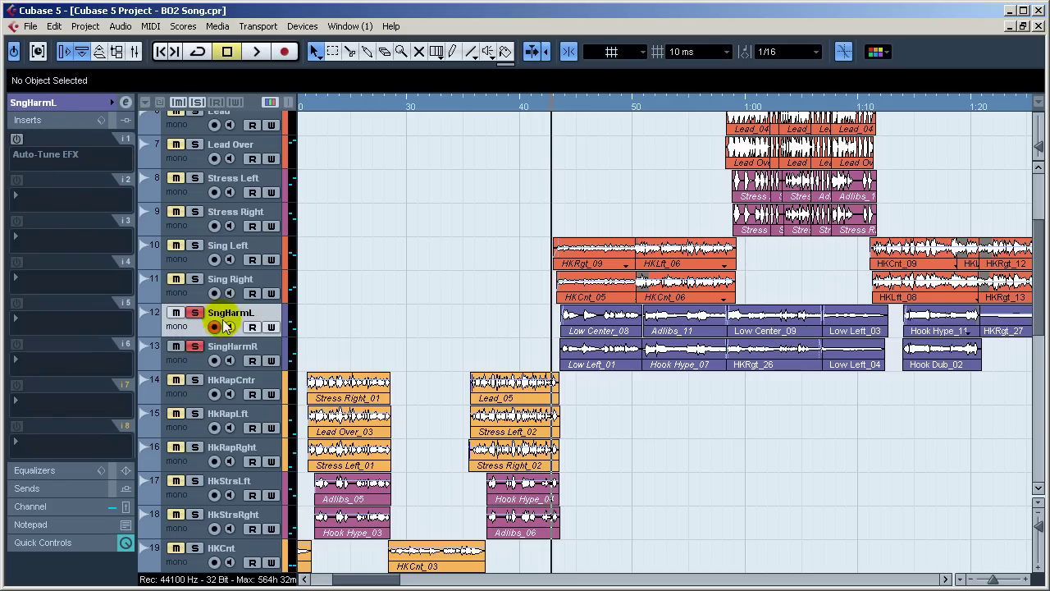
{"action": "key", "text": "space"}
{"action": "left_click", "coordinate": [176, 347]}
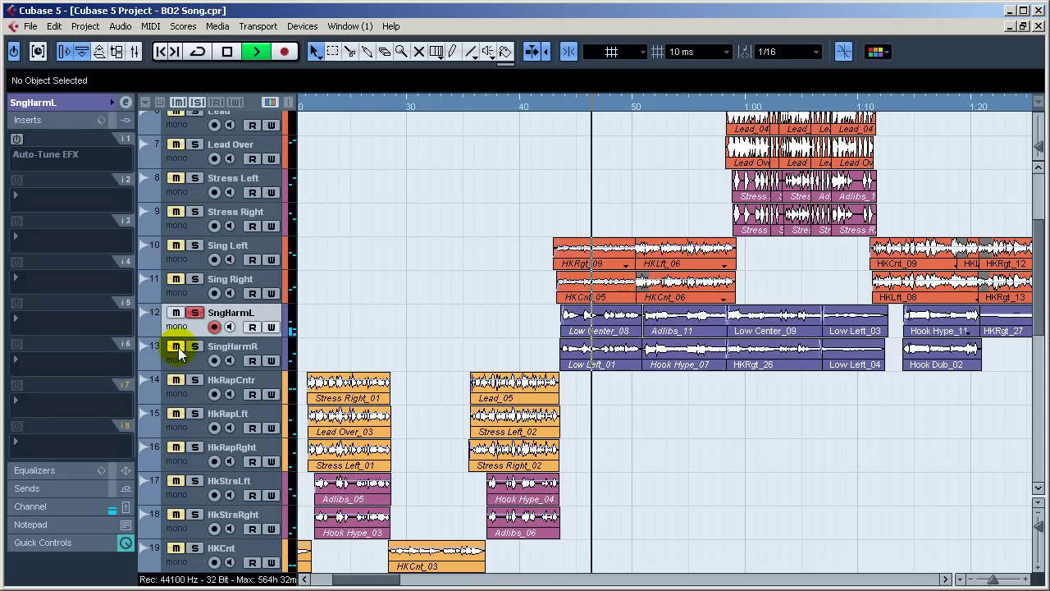
{"action": "key", "text": "space"}
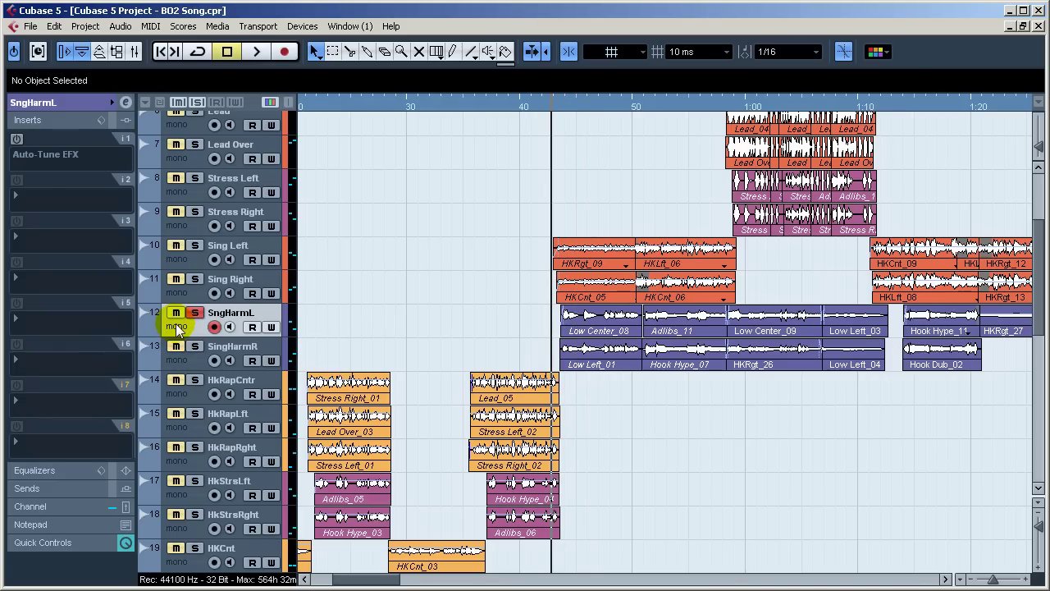
Step: Play the SngHarmL track alone without Auto-Tune, and move the playback position to about 53 seconds
{"action": "key", "text": "space"}
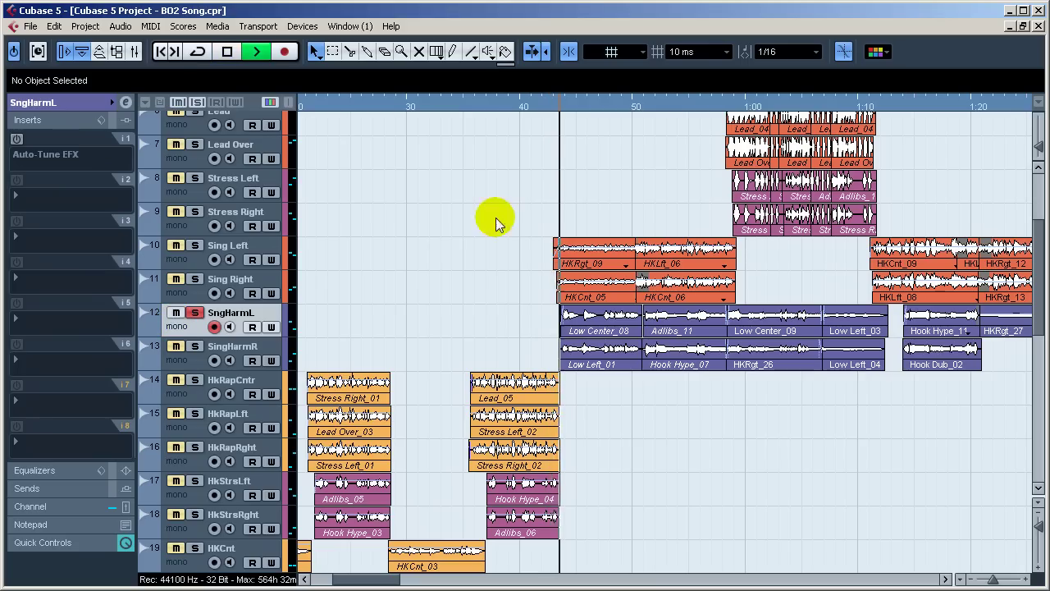
{"action": "left_click", "coordinate": [668, 107]}
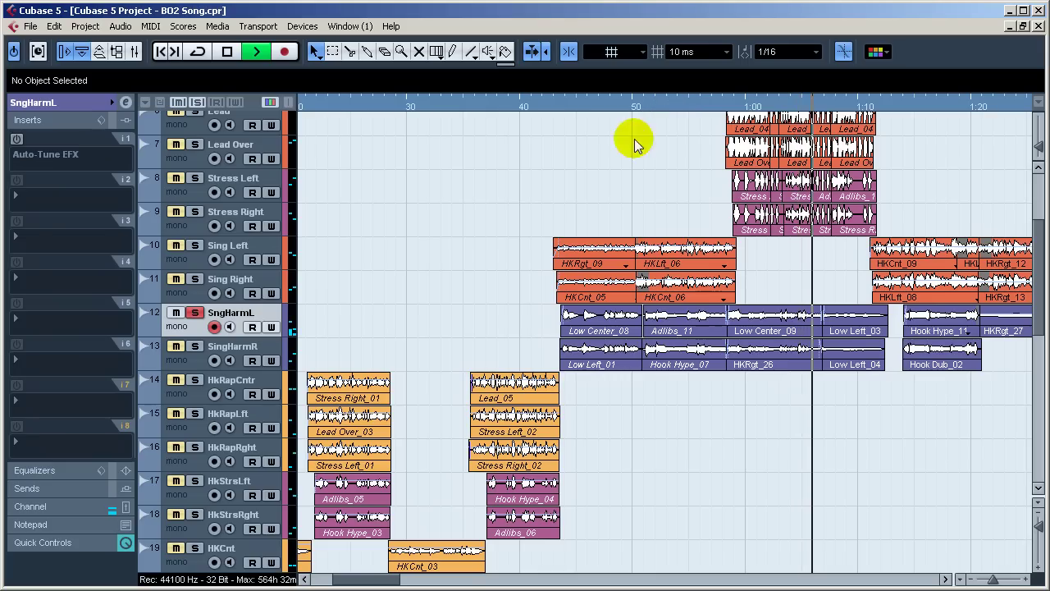
{"action": "key", "text": "space"}
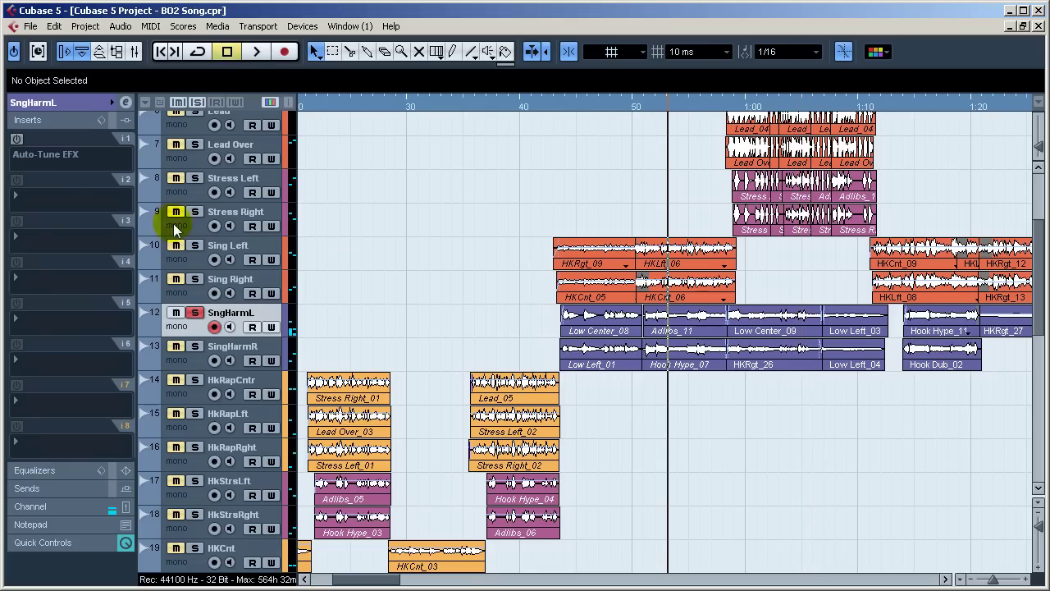
Step: Switch Auto-Tune EFX back on for SngHarmL and solo SingHarmR alongside it again
{"action": "left_click", "coordinate": [17, 140]}
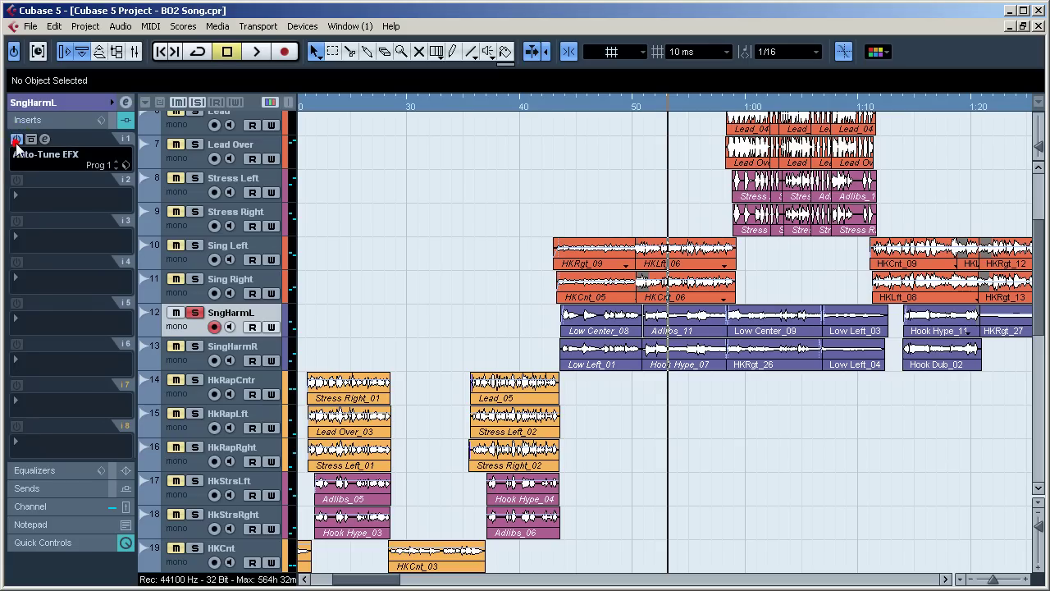
{"action": "left_click", "coordinate": [195, 346]}
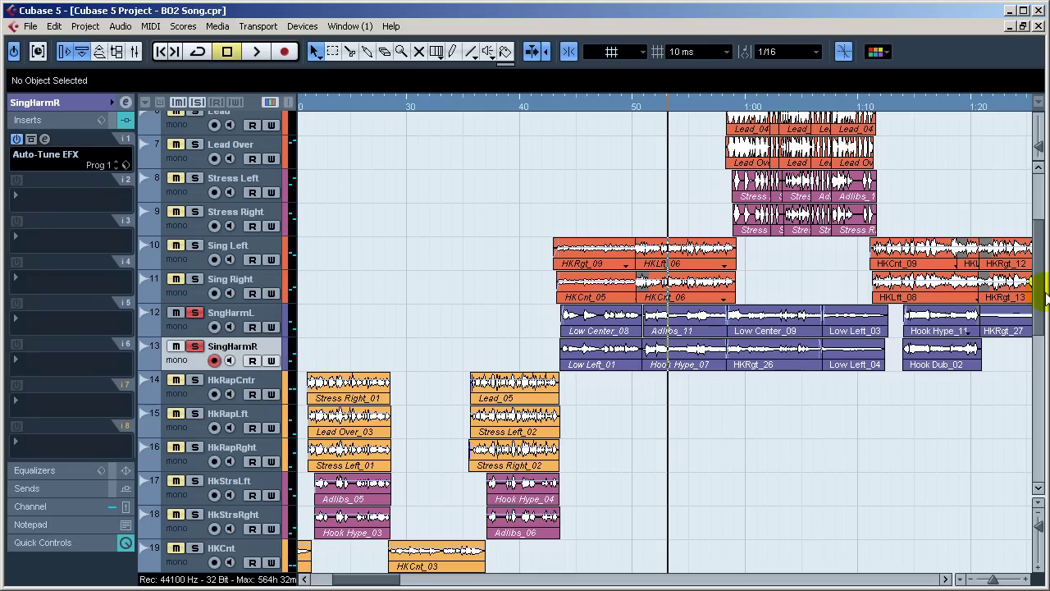
Step: Open the AVOX CHOIR insert on the Sing Harm group track and deactivate the plug-in
{"action": "left_click_drag", "start_coordinate": [1042, 295], "coordinate": [1039, 385]}
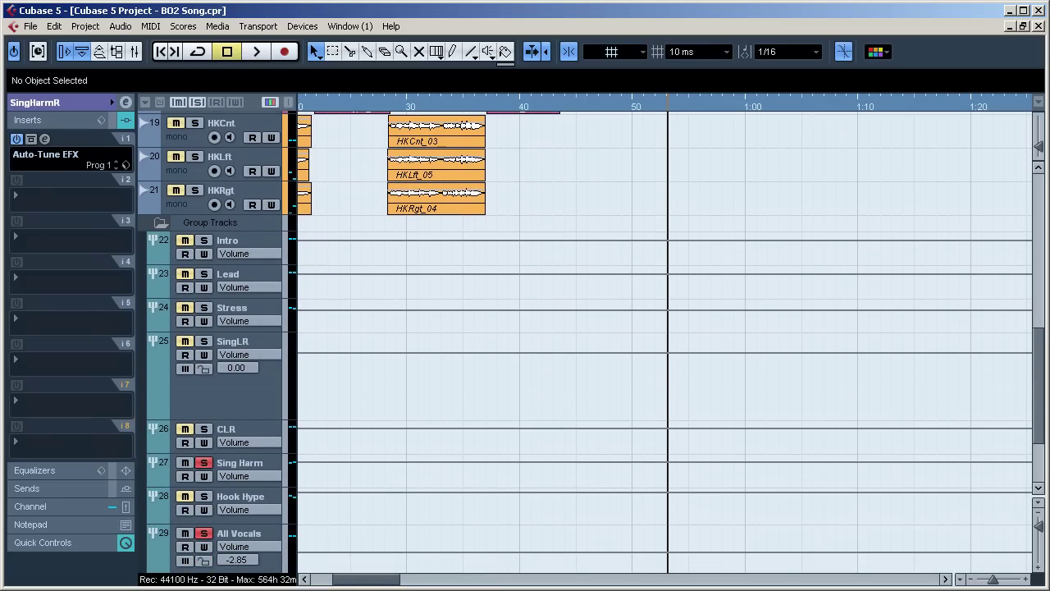
{"action": "left_click", "coordinate": [267, 463]}
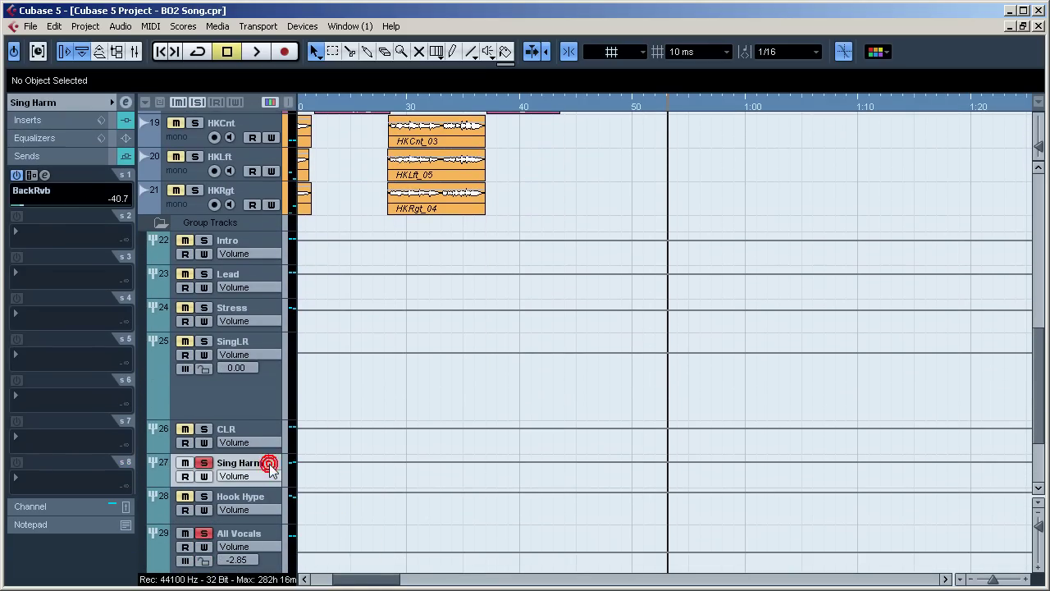
{"action": "left_click", "coordinate": [62, 123]}
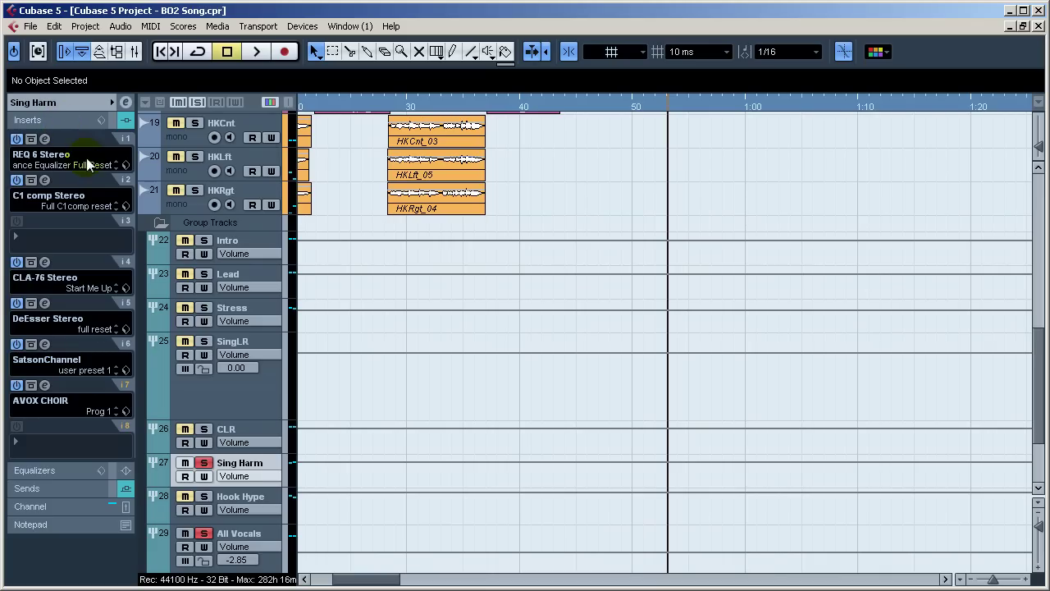
{"action": "left_click", "coordinate": [46, 386]}
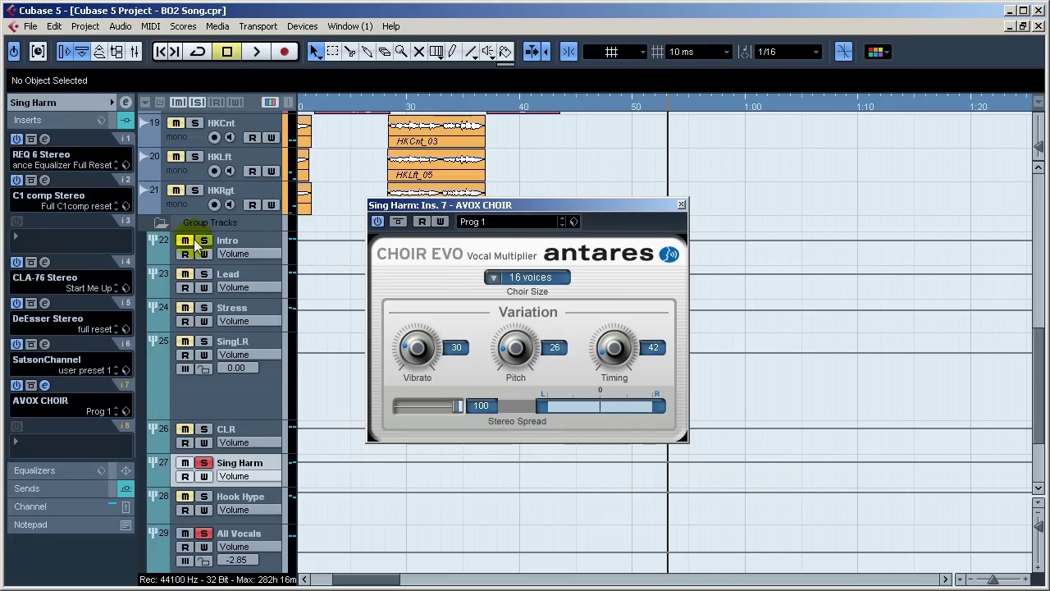
{"action": "left_click", "coordinate": [377, 222]}
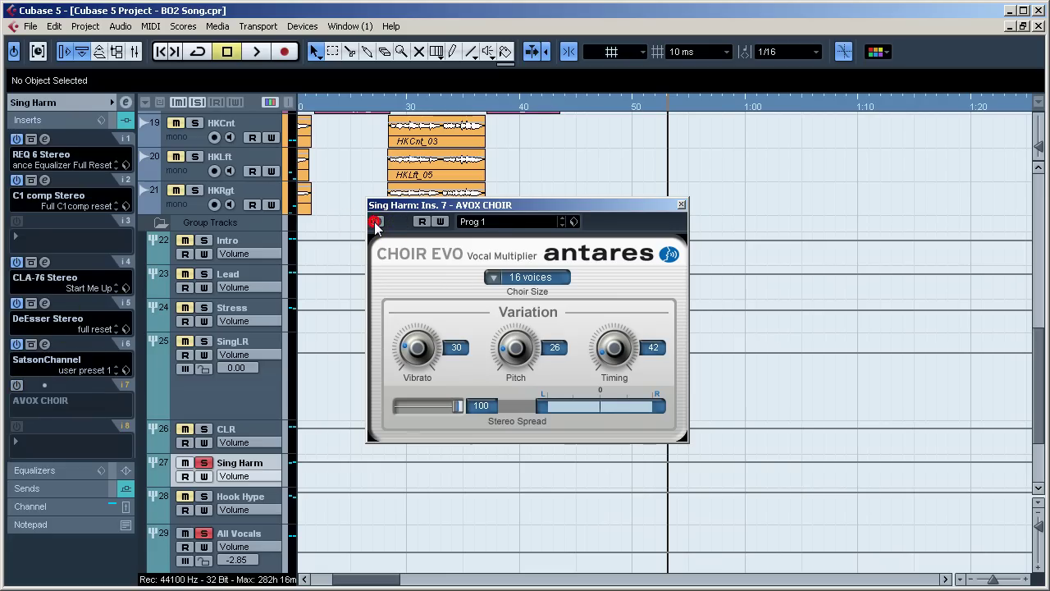
Step: Audition the Sing Harm group without AVOX CHOIR, and reactivate the plug-in before closing its window
{"action": "key", "text": "space"}
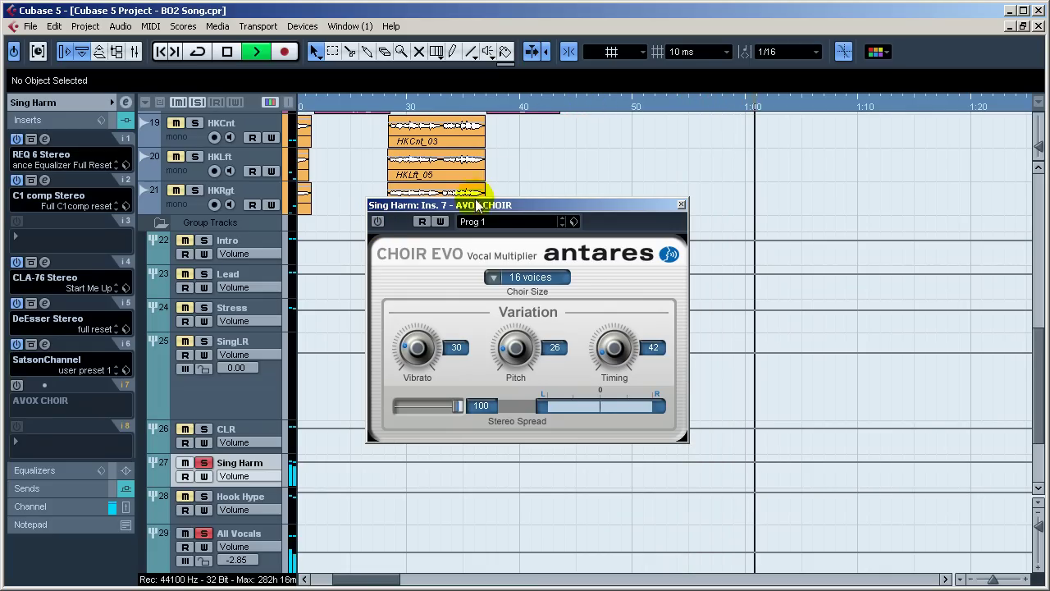
{"action": "left_click", "coordinate": [376, 222]}
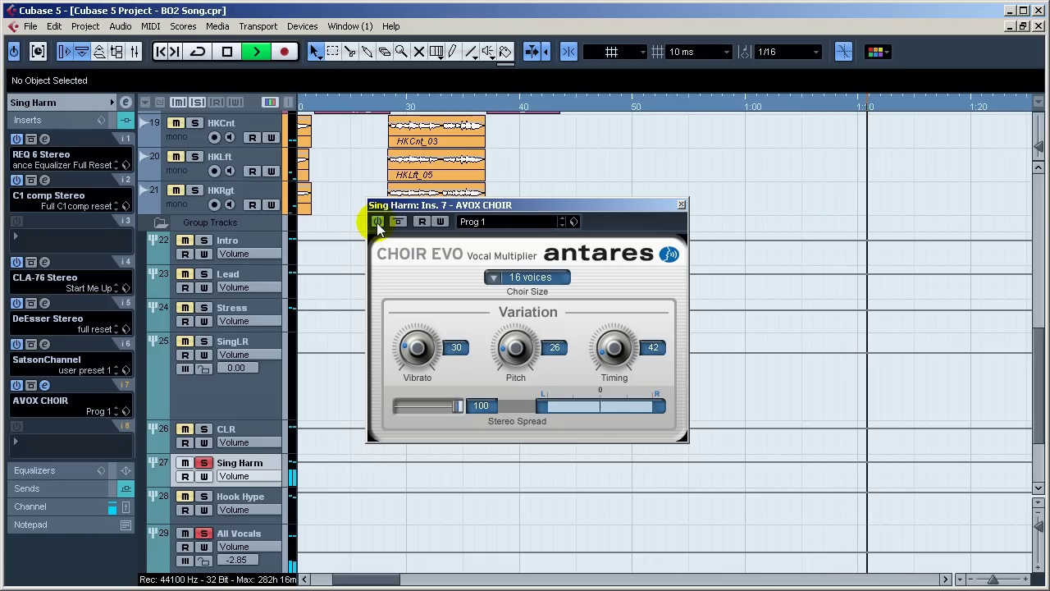
{"action": "key", "text": "space"}
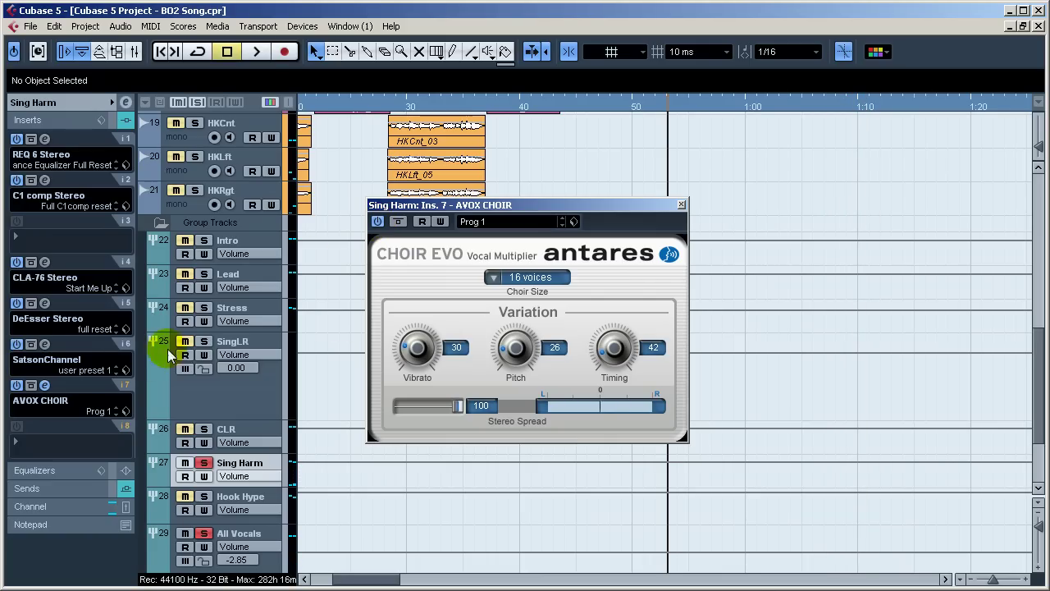
{"action": "left_click", "coordinate": [681, 205]}
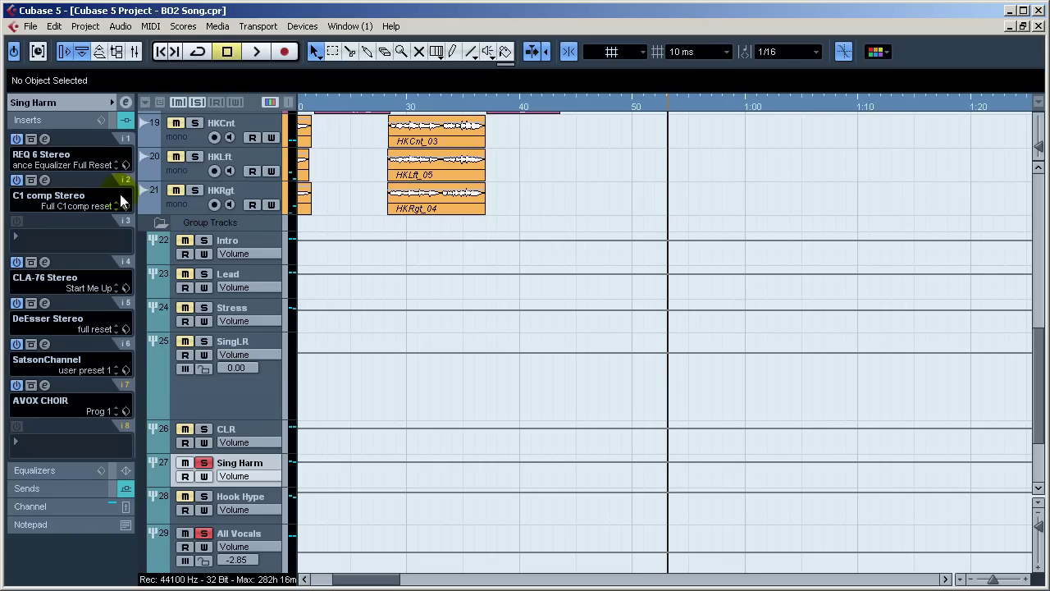
Step: View the REQ 6 Stereo equalizer on Sing Harm and the Auto-Tune EFX inserts on SngHarmL and SingHarmR
{"action": "left_click", "coordinate": [46, 139]}
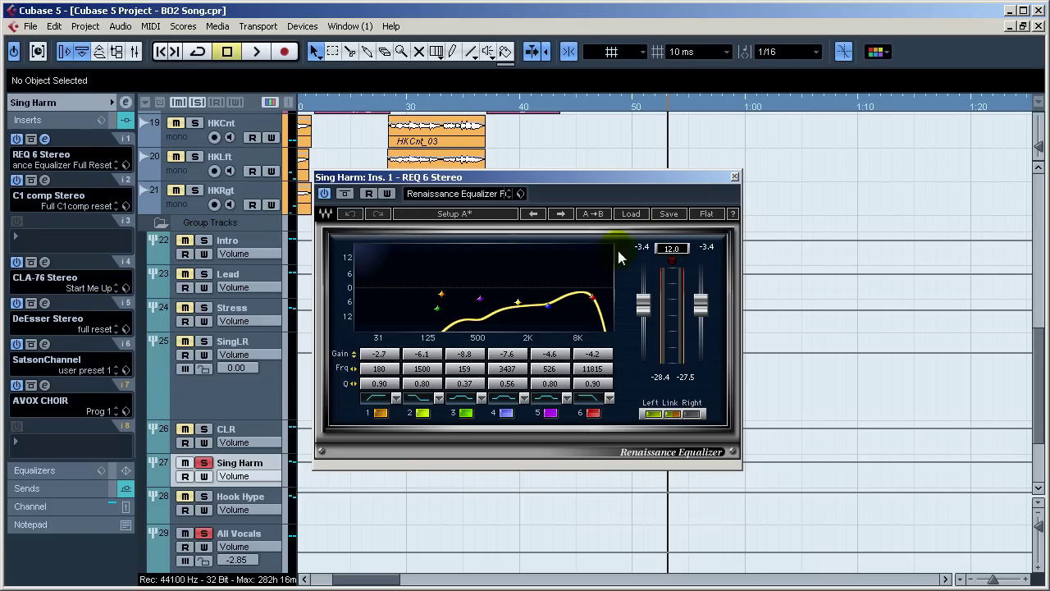
{"action": "left_click", "coordinate": [734, 177]}
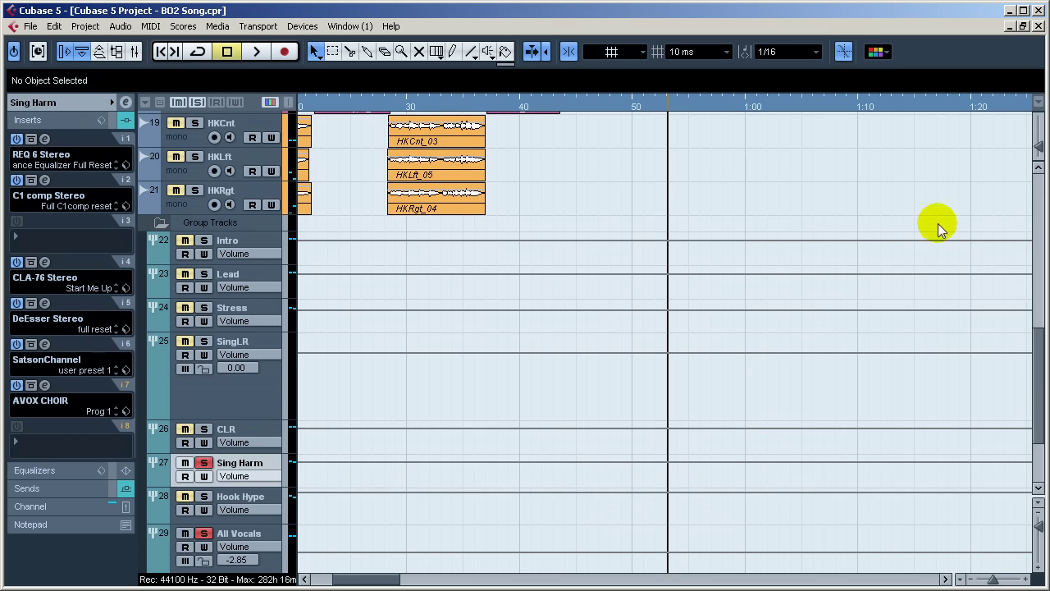
{"action": "left_click_drag", "start_coordinate": [1038, 382], "coordinate": [1016, 254]}
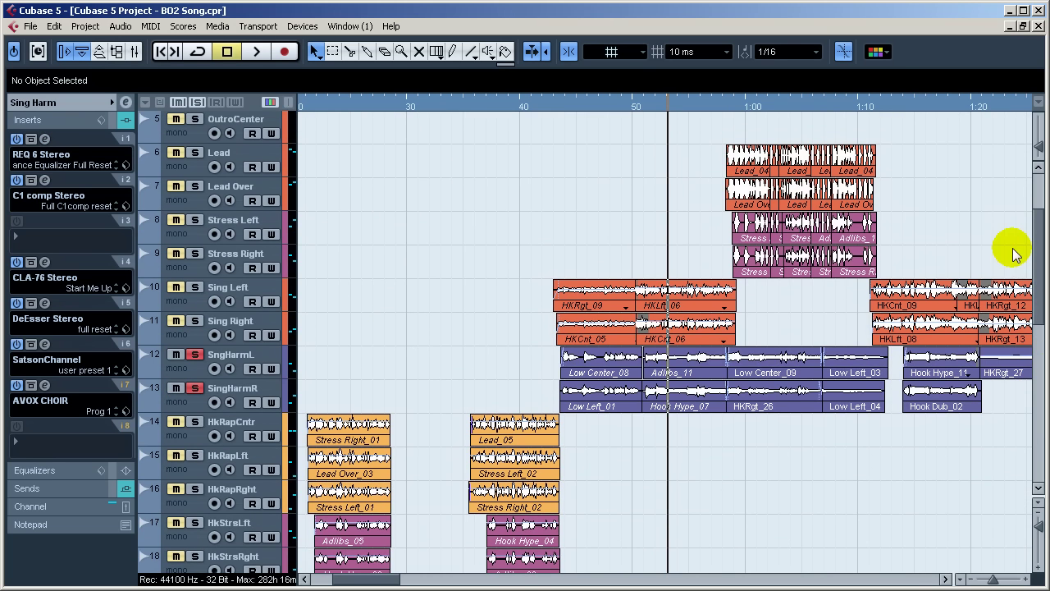
{"action": "scroll", "coordinate": [1016, 255], "scroll_direction": "down", "scroll_amount": 2}
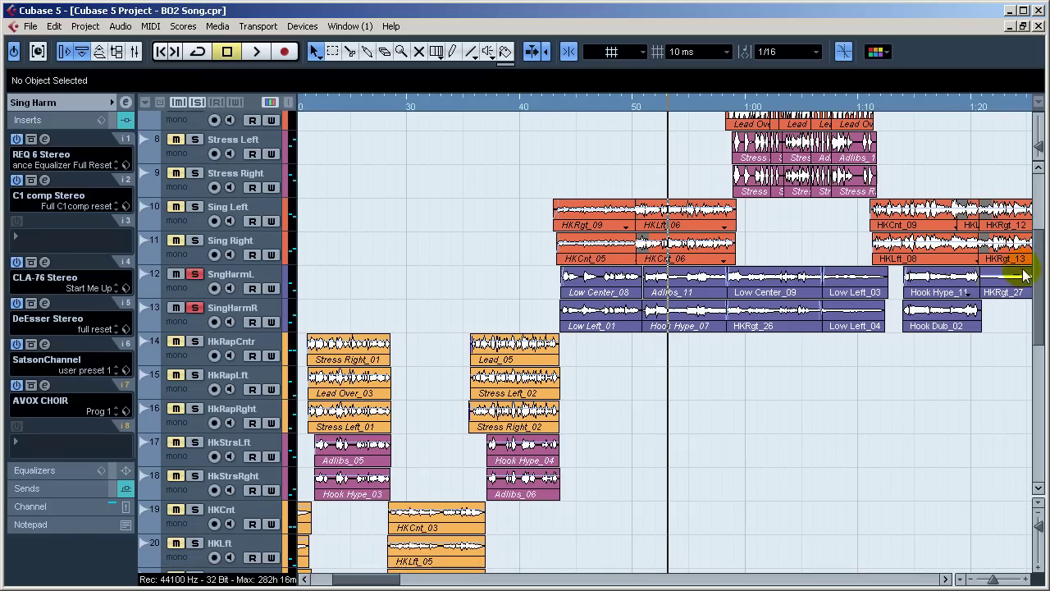
{"action": "left_click", "coordinate": [194, 297]}
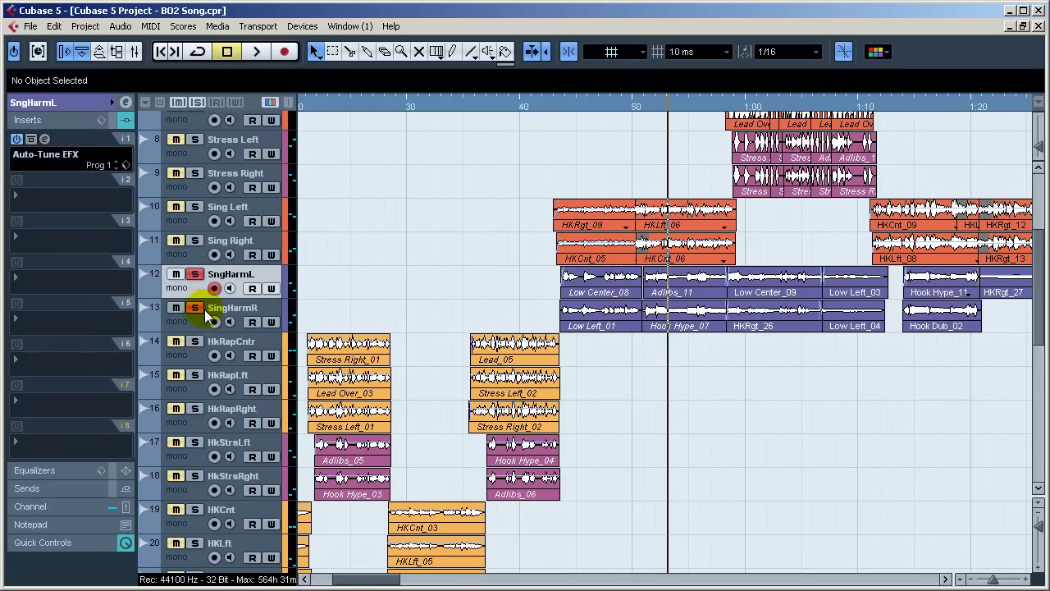
{"action": "left_click", "coordinate": [197, 320]}
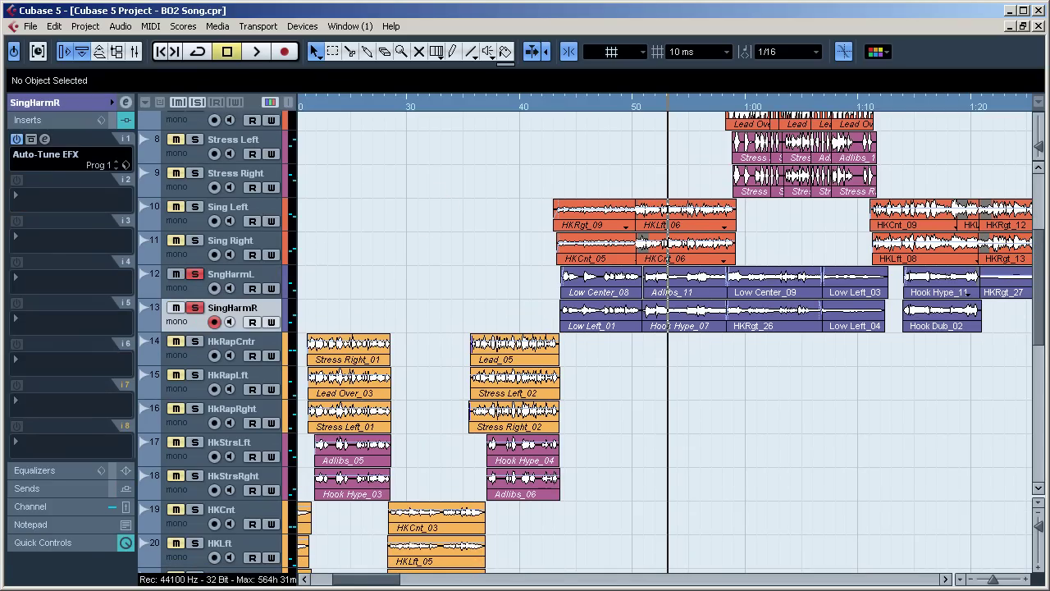
Step: Select the Lead group track to examine its insert chain
{"action": "left_click_drag", "start_coordinate": [1036, 265], "coordinate": [1038, 288]}
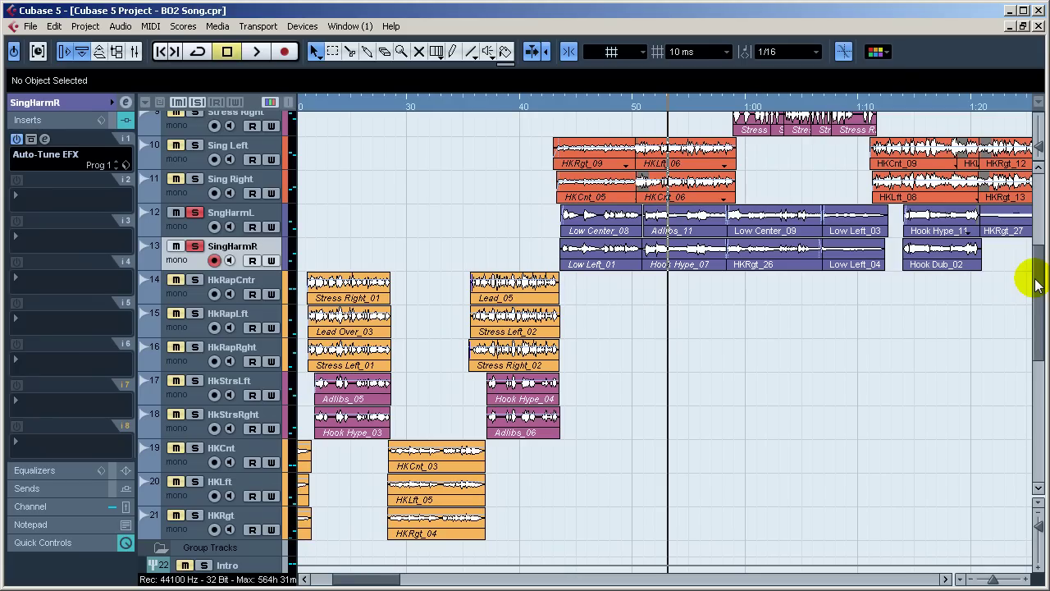
{"action": "left_click_drag", "start_coordinate": [1035, 283], "coordinate": [1039, 328]}
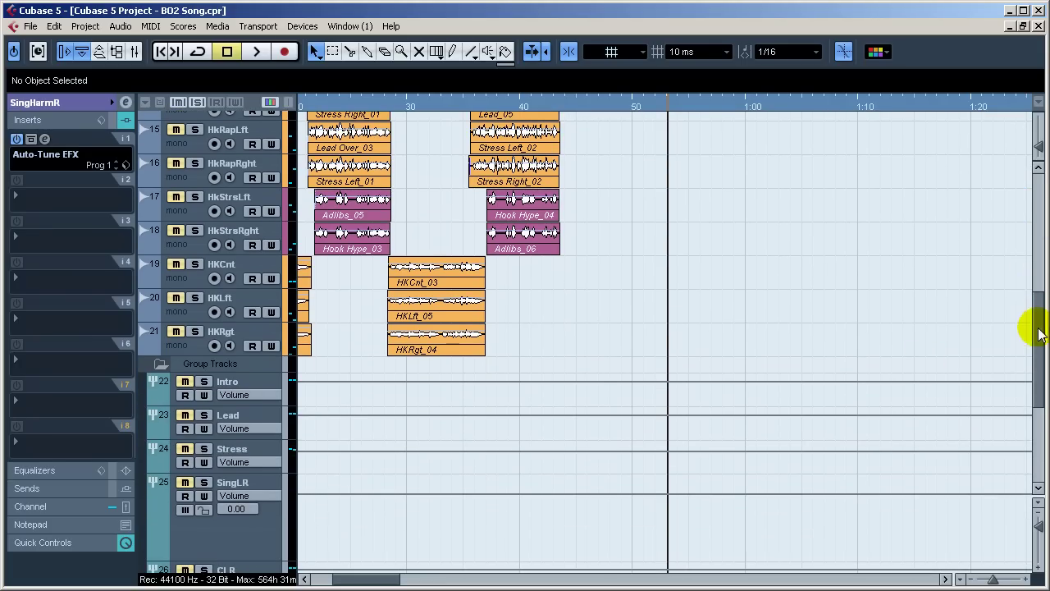
{"action": "left_click", "coordinate": [234, 415]}
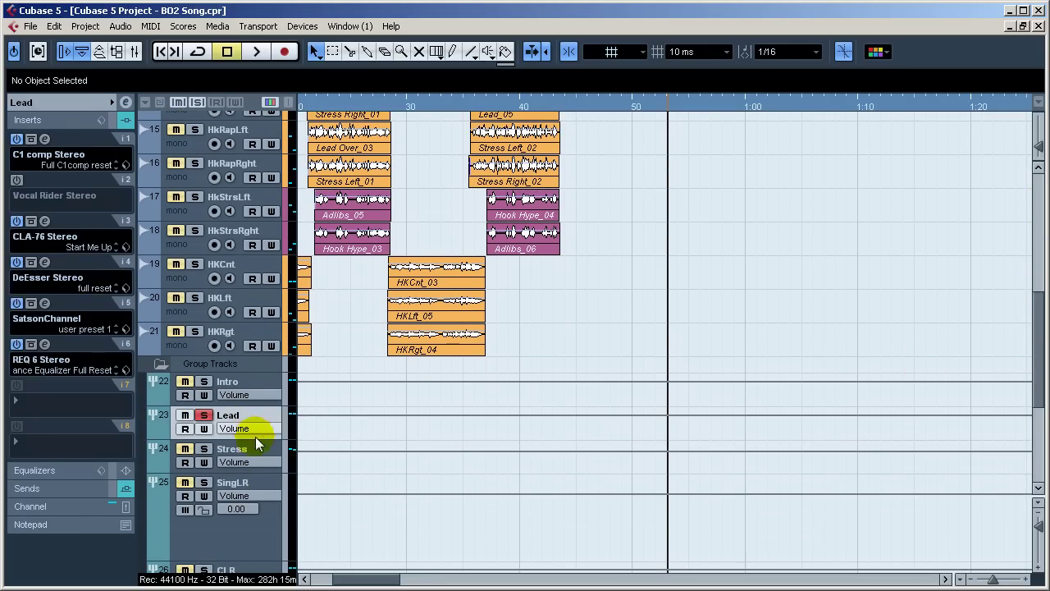
Step: Show the SngHarmL track's basic channel settings with its pan and output routing
{"action": "scroll", "coordinate": [1038, 387], "scroll_direction": "up", "scroll_amount": 10}
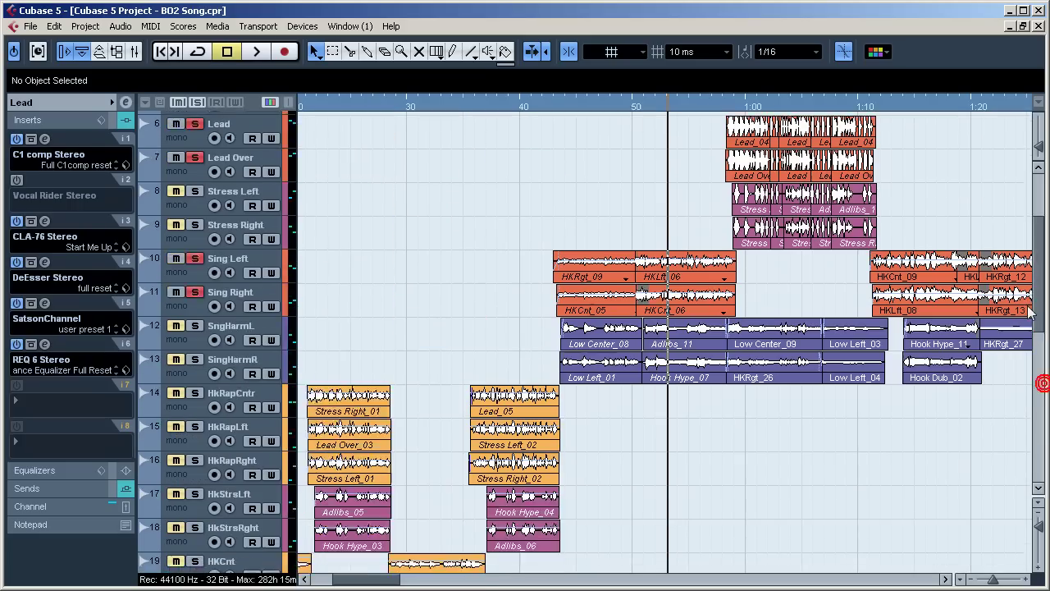
{"action": "left_click", "coordinate": [194, 411]}
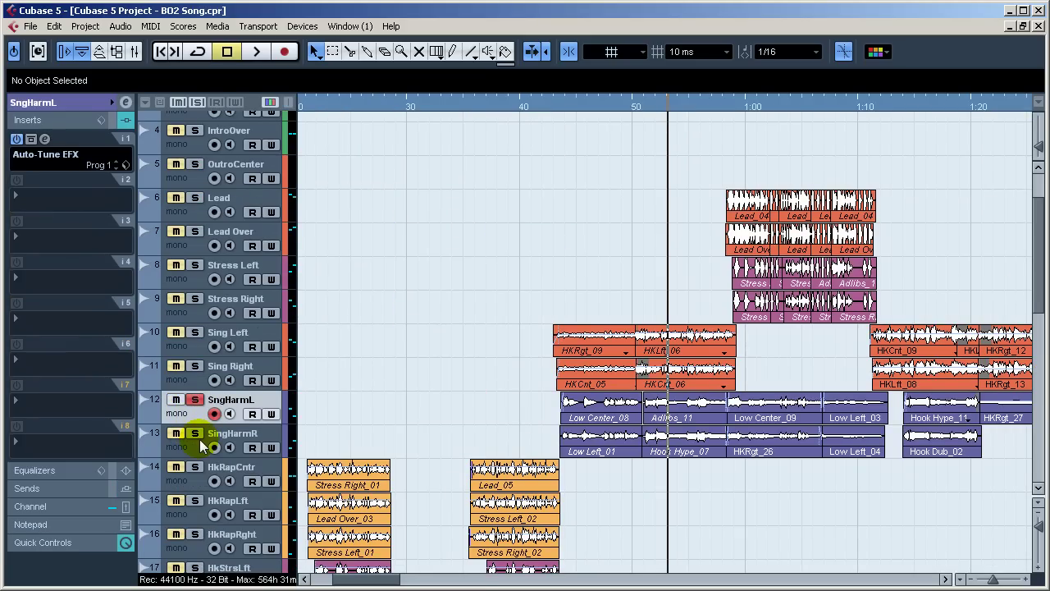
{"action": "left_click", "coordinate": [58, 103]}
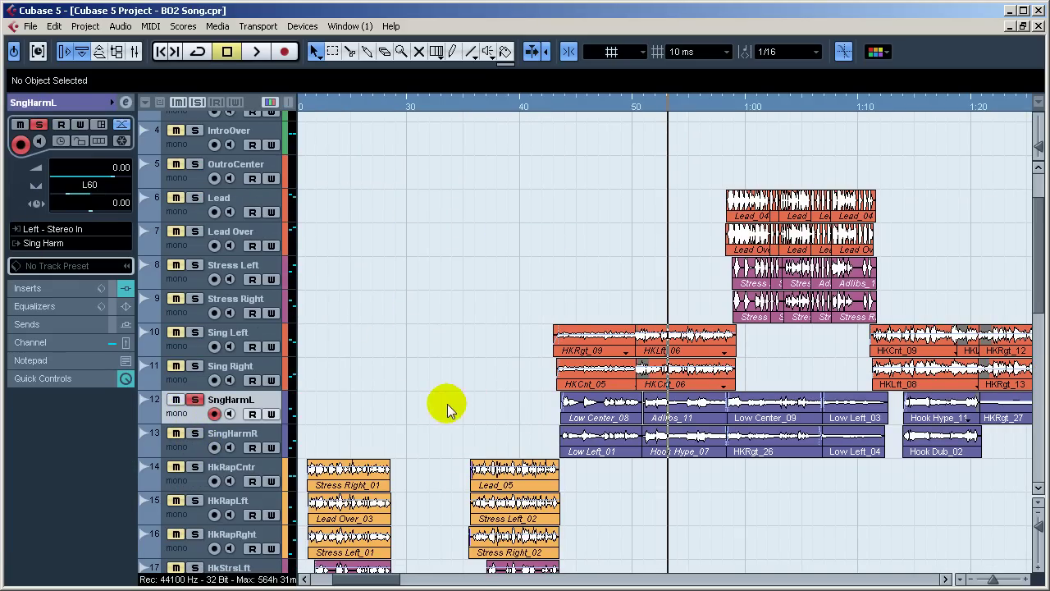
Step: Open the REQ 6 Stereo insert on the Sing Harm group and briefly play the soloed harmonies
{"action": "scroll", "coordinate": [447, 404], "scroll_direction": "down", "scroll_amount": 10}
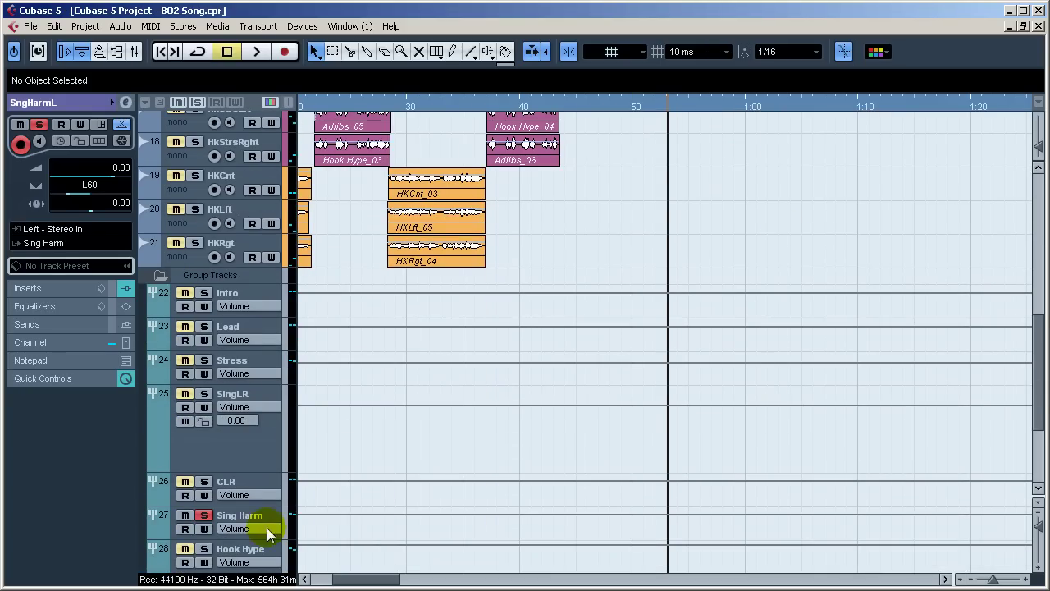
{"action": "left_click", "coordinate": [252, 516]}
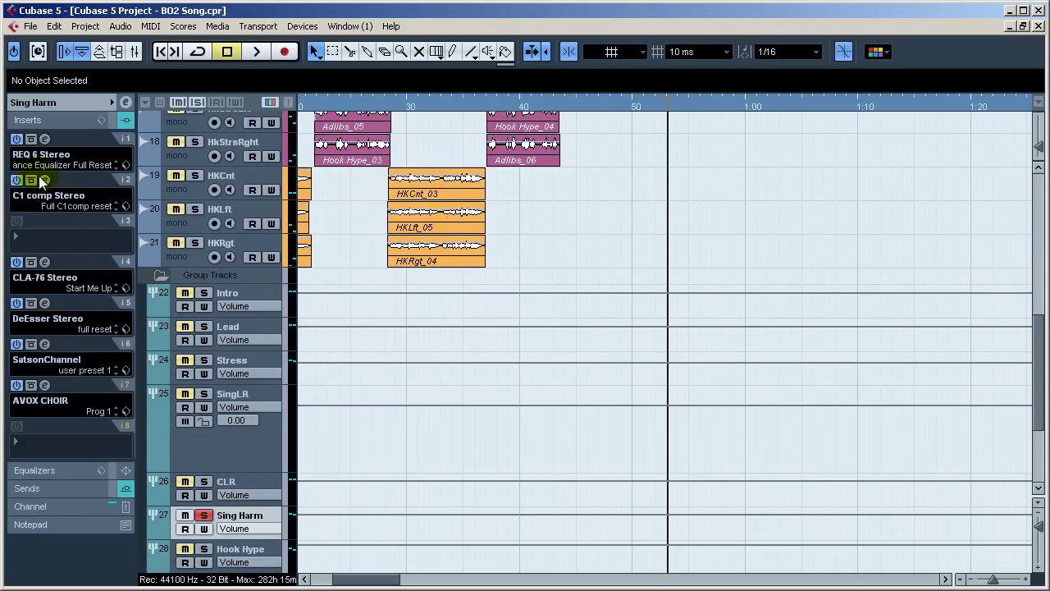
{"action": "left_click", "coordinate": [43, 140]}
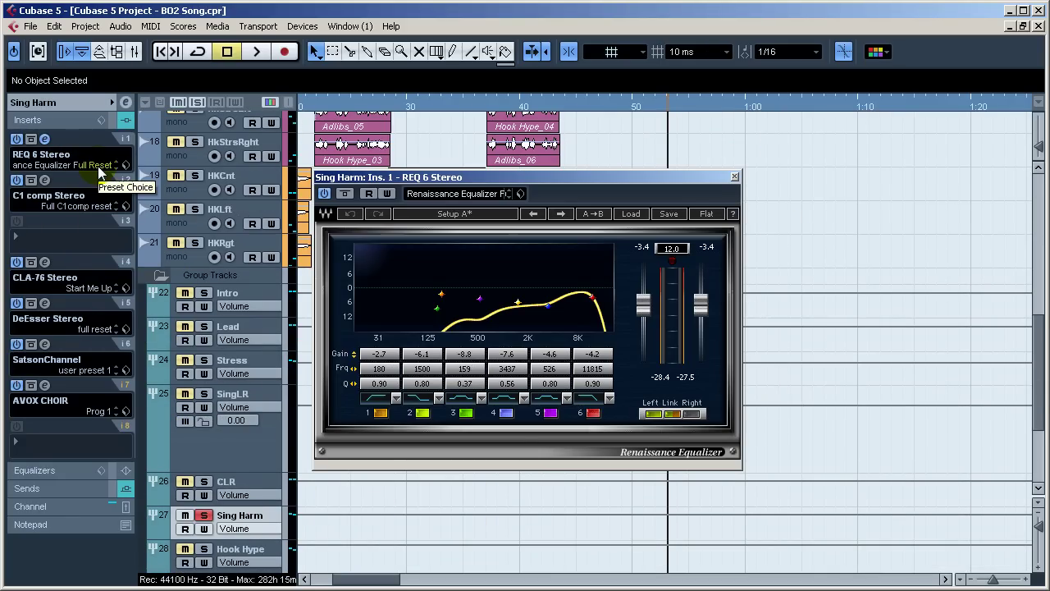
{"action": "key", "text": "space"}
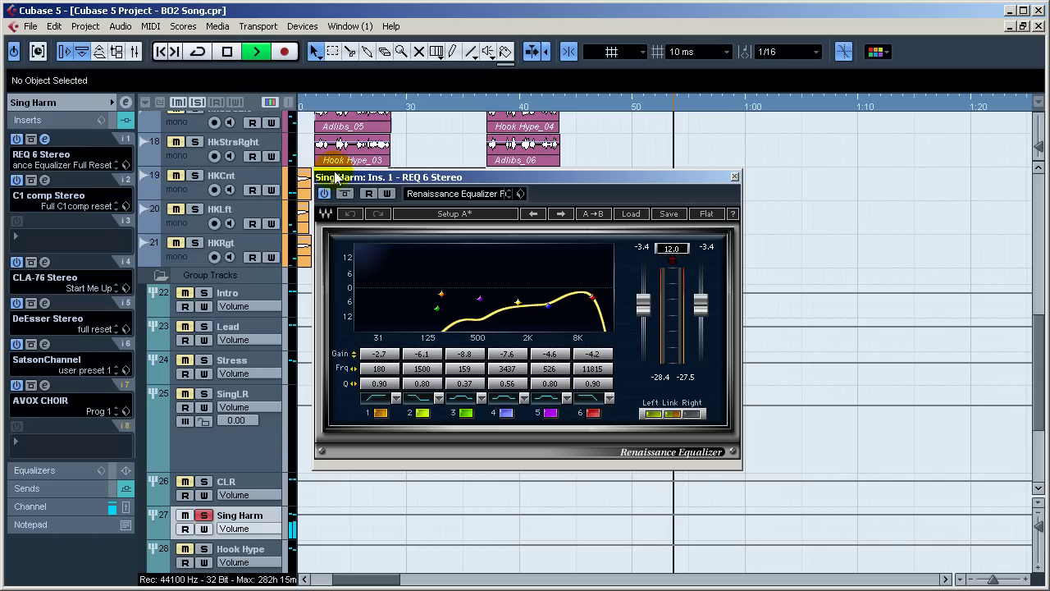
{"action": "key", "text": "space"}
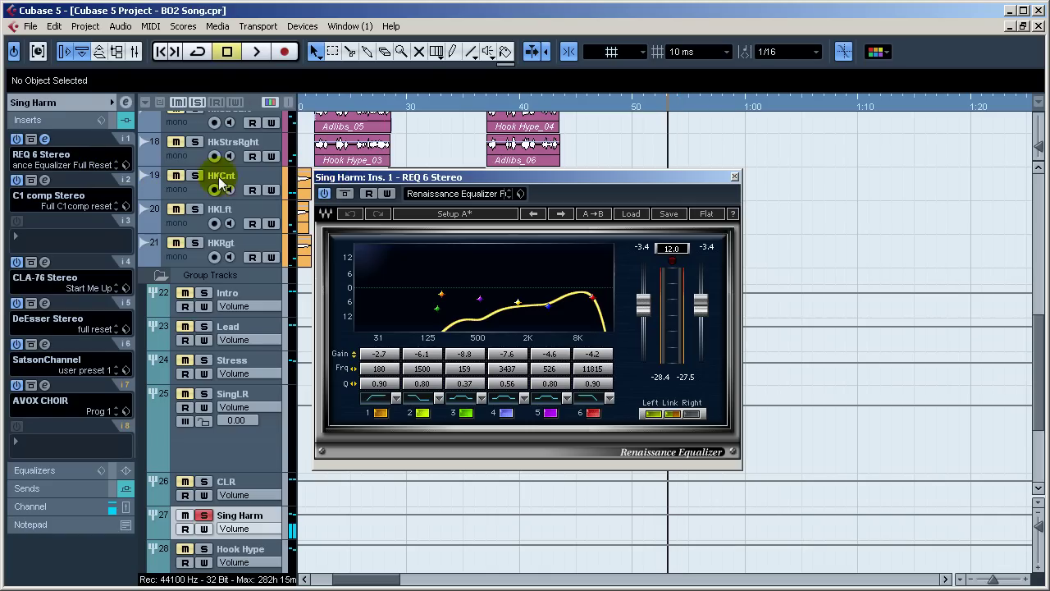
Step: Audition the mix with all solos cleared, and solo the Sing Harm group again
{"action": "left_click", "coordinate": [196, 103]}
{"action": "key", "text": "space"}
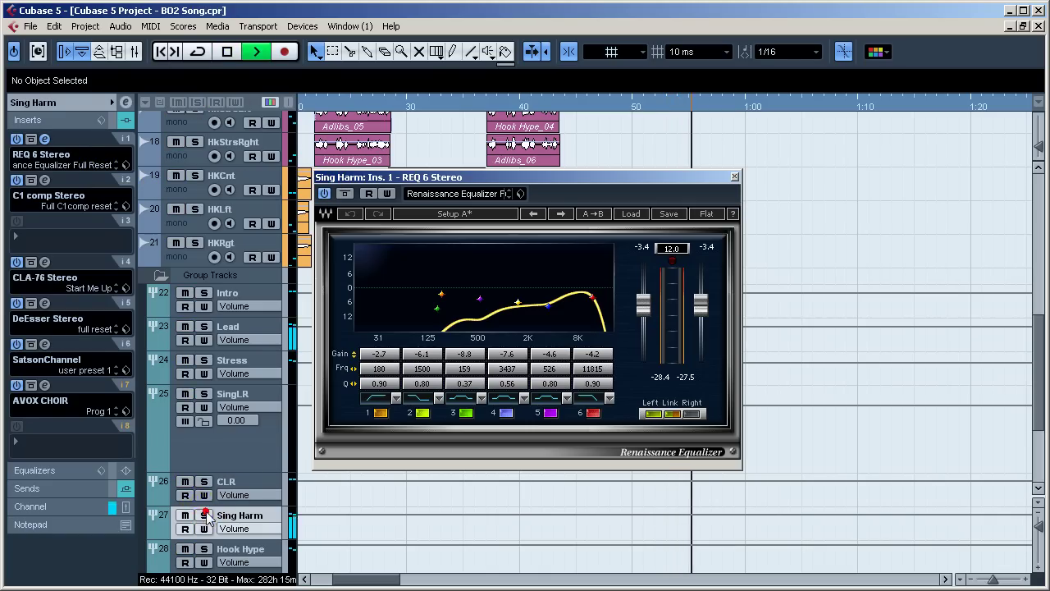
{"action": "left_click", "coordinate": [203, 515]}
{"action": "key", "text": "space"}
Step: Play the soloed Sing Harm vocals without the Beat while the REQ 6 equalizer curve is open
{"action": "scroll", "coordinate": [1025, 208], "scroll_direction": "up", "scroll_amount": 10}
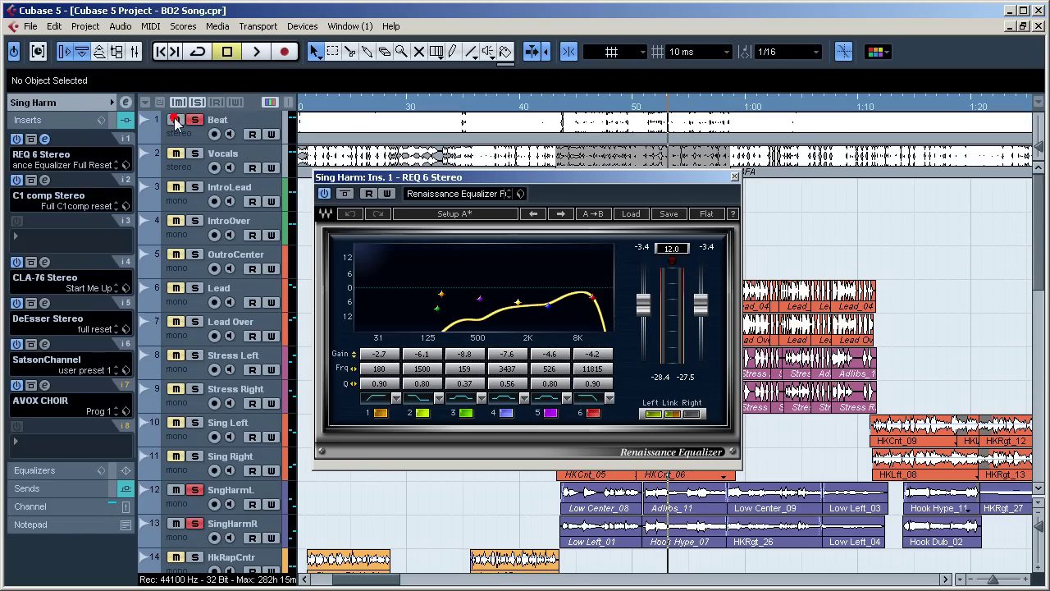
{"action": "key", "text": "space"}
{"action": "scroll", "coordinate": [1039, 262], "scroll_direction": "down", "scroll_amount": 3}
{"action": "left_click_drag", "start_coordinate": [1039, 277], "coordinate": [1027, 412]}
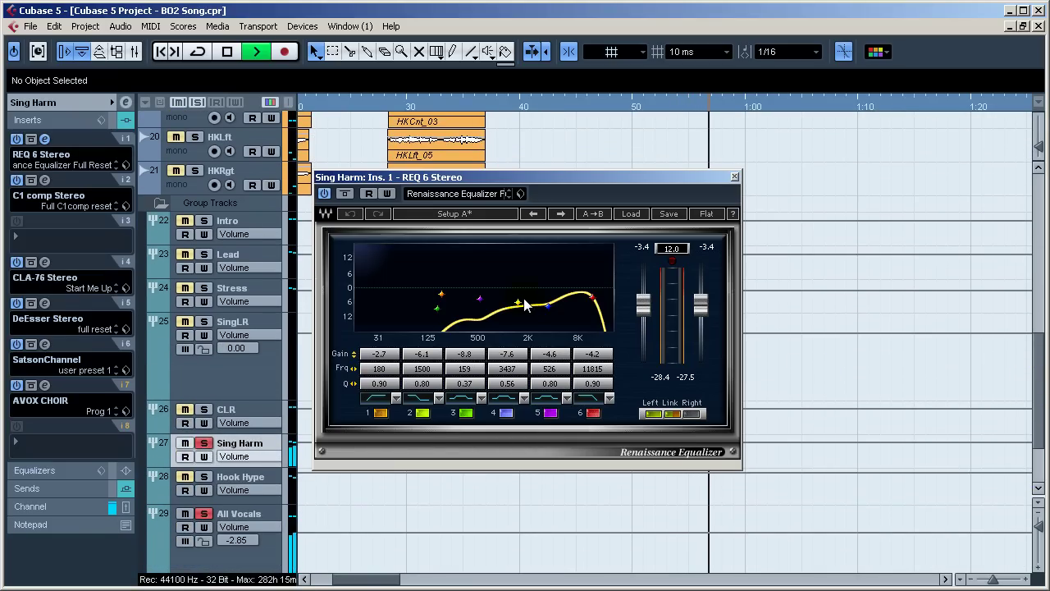
{"action": "key", "text": "space"}
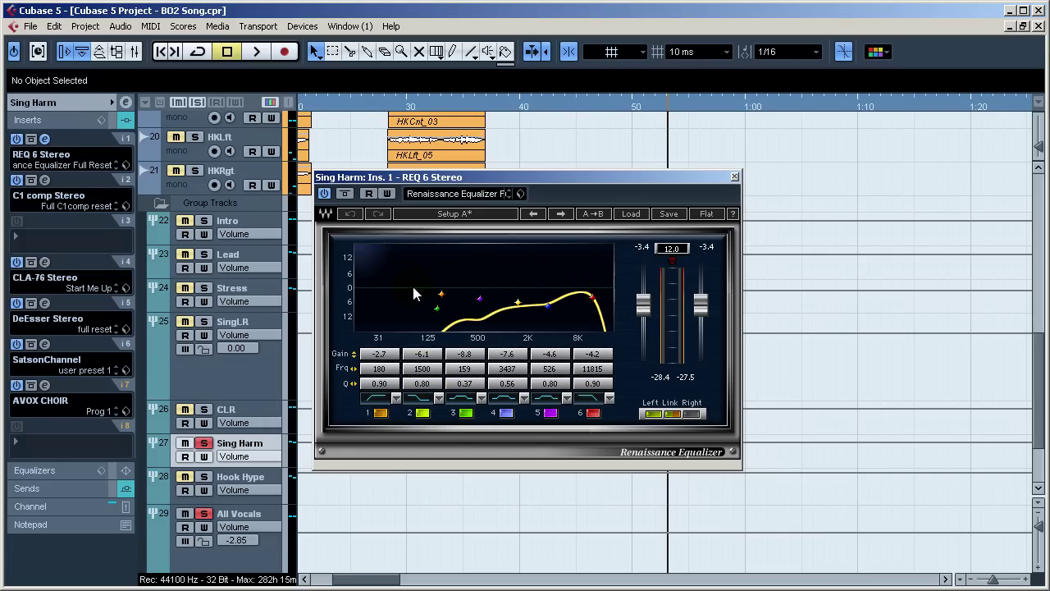
Step: Close the REQ 6 window and solo Sing Left, Sing Right, SngHarmL and SingHarmR together
{"action": "left_click_drag", "start_coordinate": [1032, 382], "coordinate": [1021, 257]}
{"action": "scroll", "coordinate": [1022, 257], "scroll_direction": "down", "scroll_amount": 2}
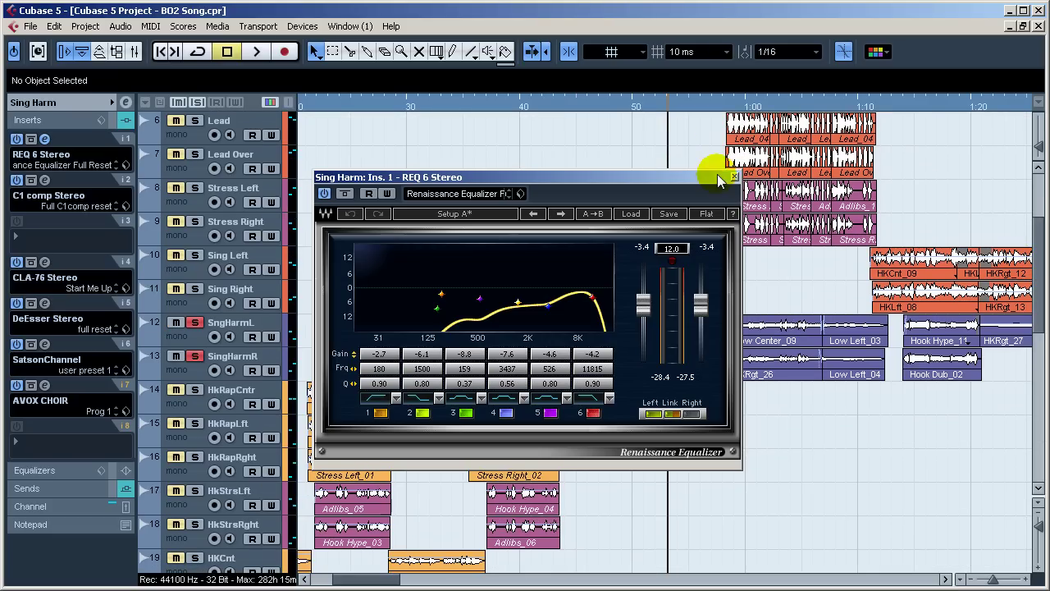
{"action": "left_click", "coordinate": [735, 177]}
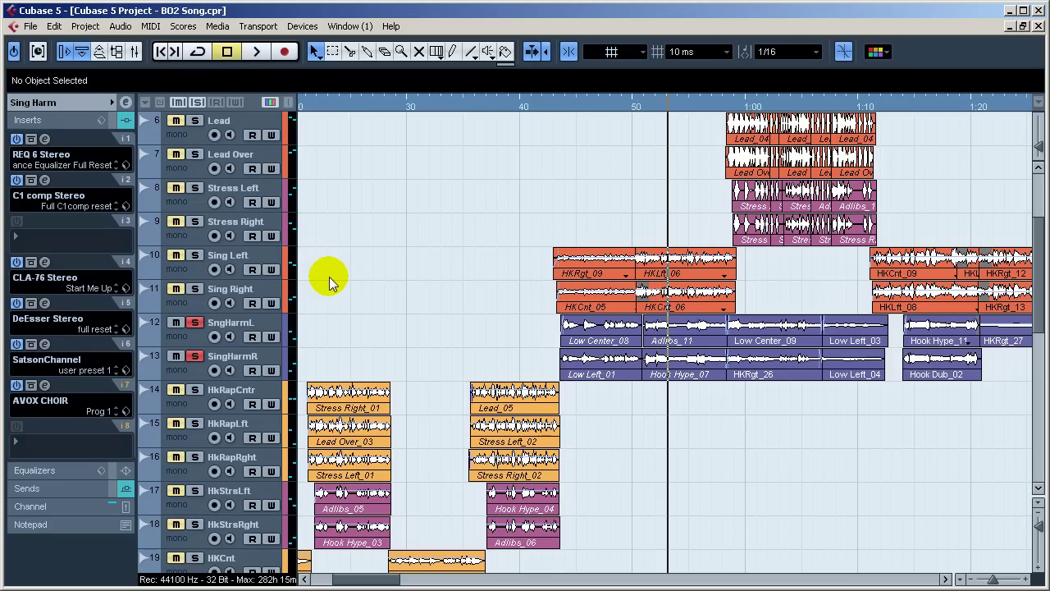
{"action": "left_click", "coordinate": [225, 286]}
{"action": "left_click", "coordinate": [220, 255]}
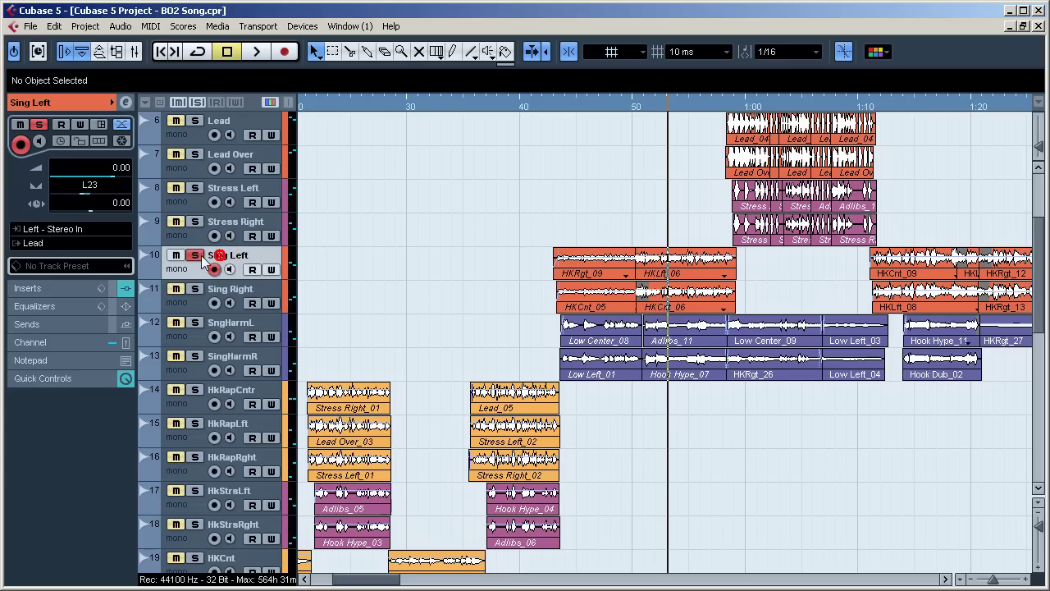
{"action": "left_click", "coordinate": [194, 288]}
{"action": "left_click", "coordinate": [209, 256]}
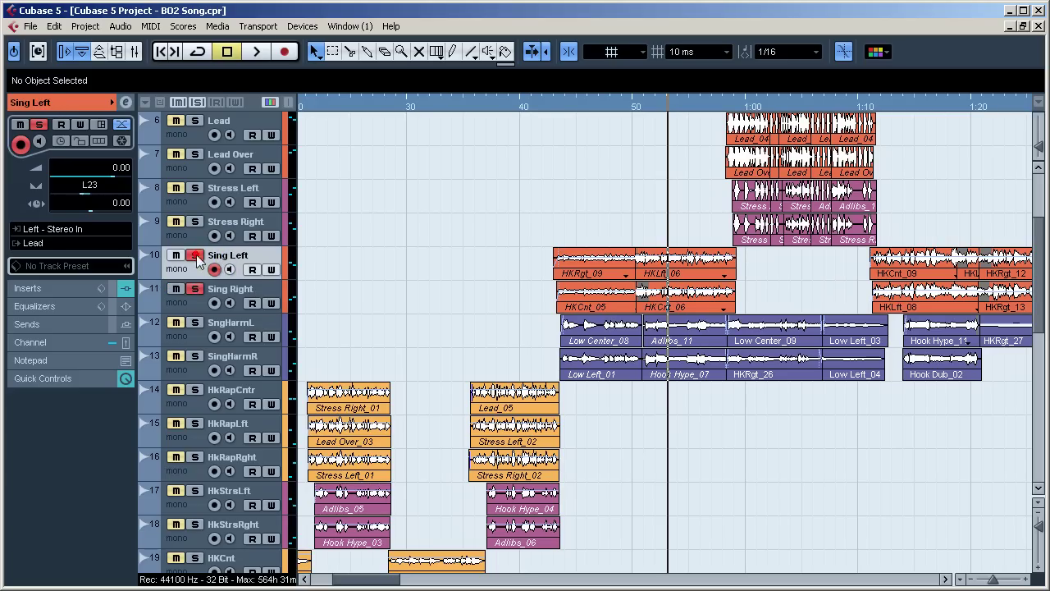
{"action": "left_click", "coordinate": [192, 323]}
{"action": "left_click", "coordinate": [194, 357]}
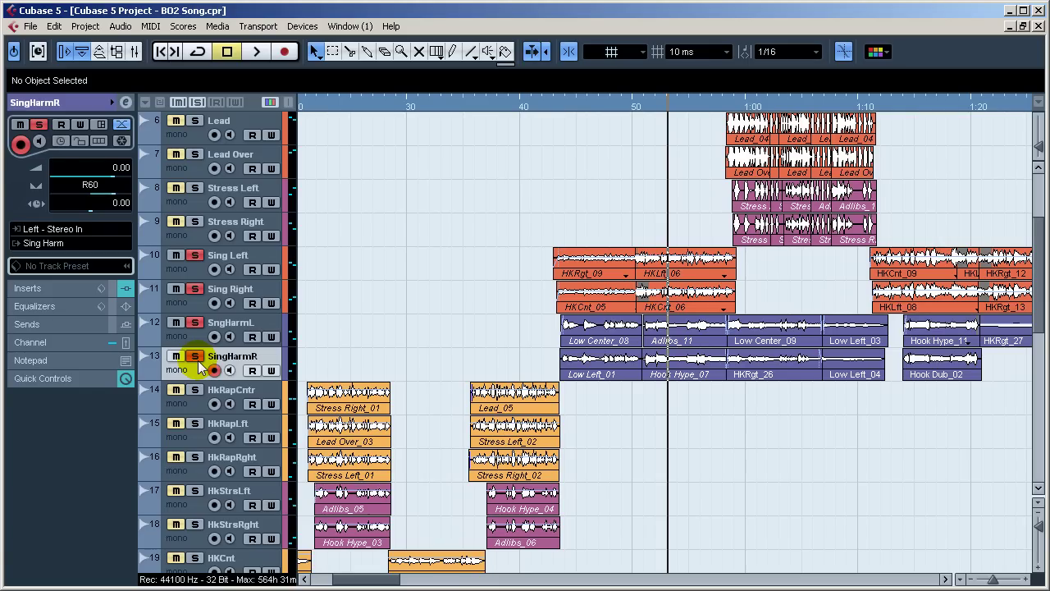
Step: Audition the four soloed singing tracks with Sing Harm's REQ 6 Stereo equalizer open, and clear all solos
{"action": "left_click_drag", "start_coordinate": [1034, 305], "coordinate": [980, 438]}
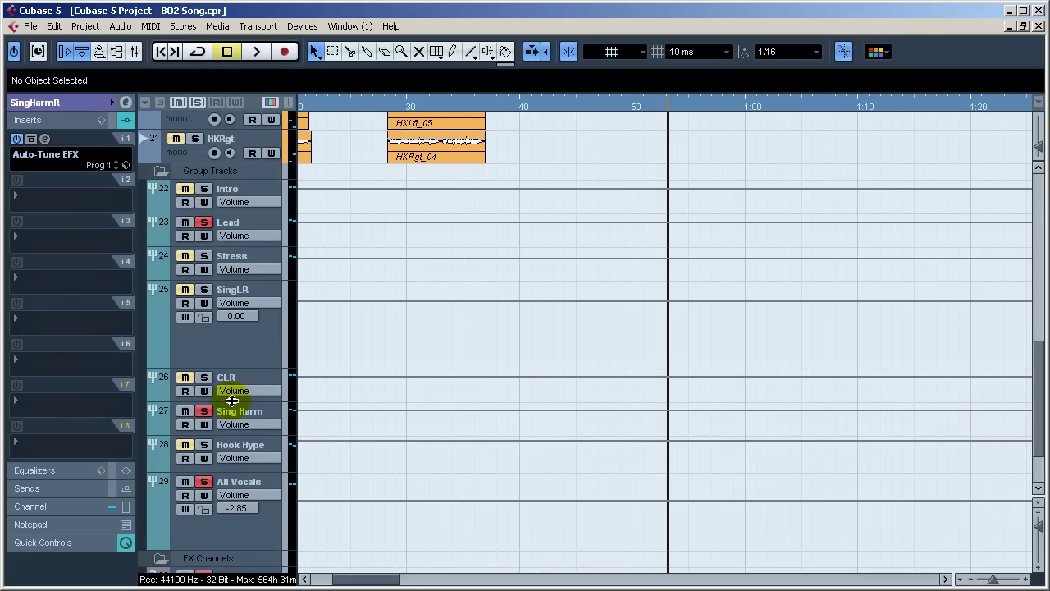
{"action": "left_click", "coordinate": [256, 414]}
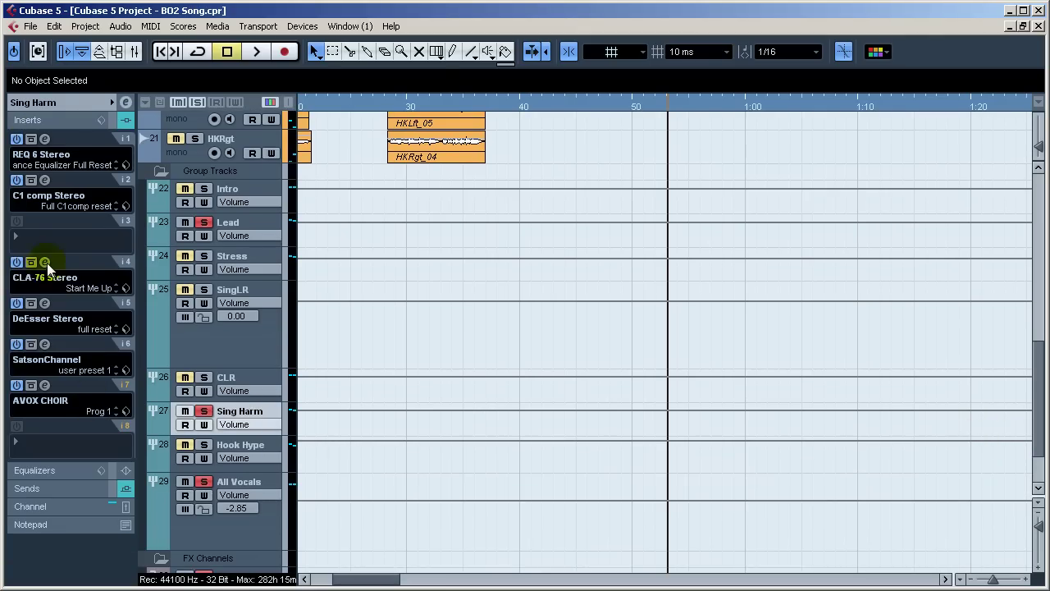
{"action": "left_click", "coordinate": [45, 139]}
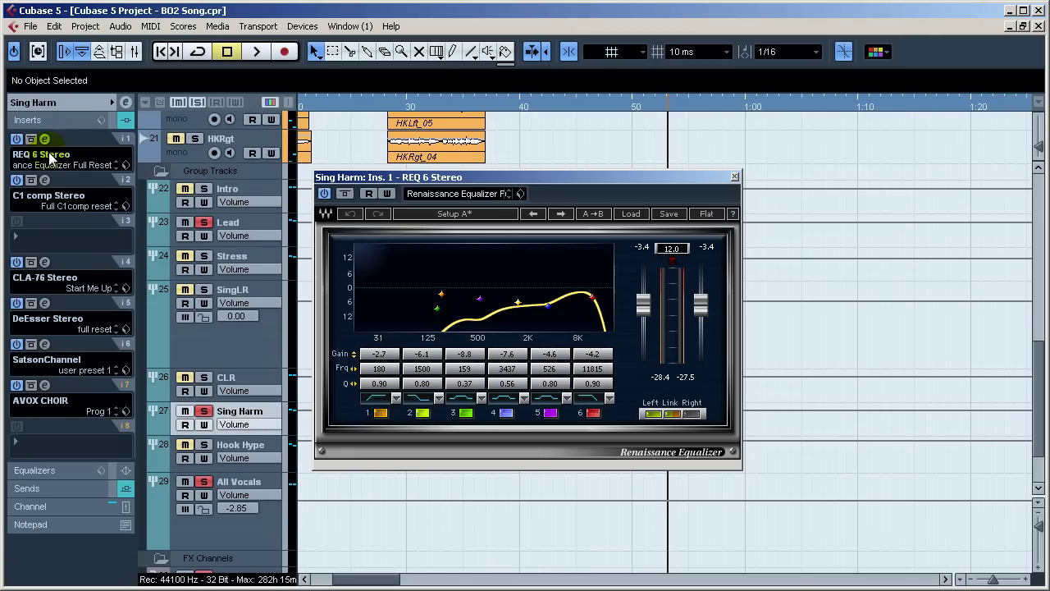
{"action": "key", "text": "space"}
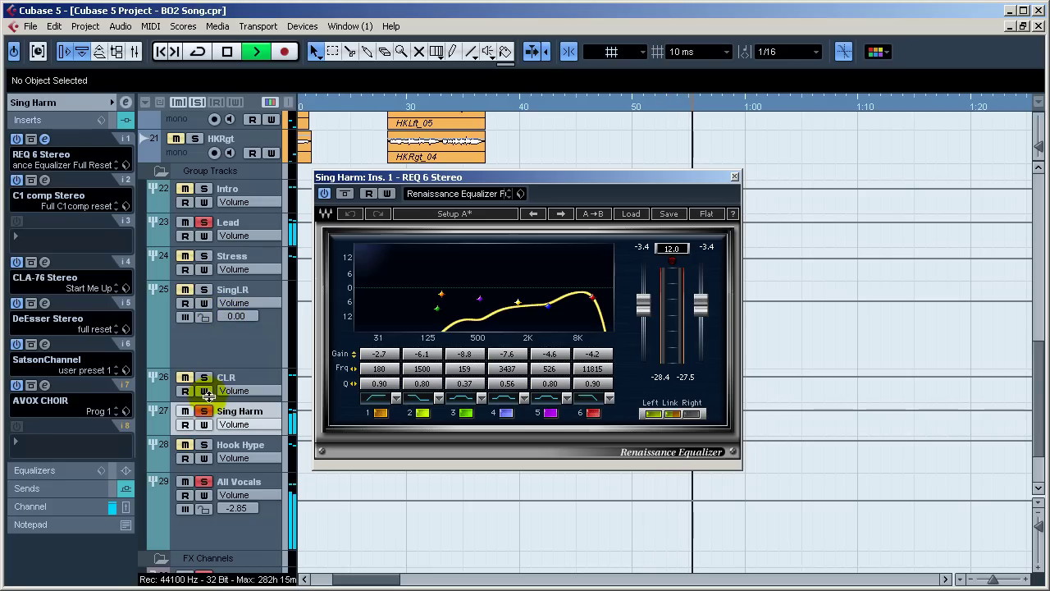
{"action": "key", "text": "space"}
{"action": "left_click", "coordinate": [198, 103]}
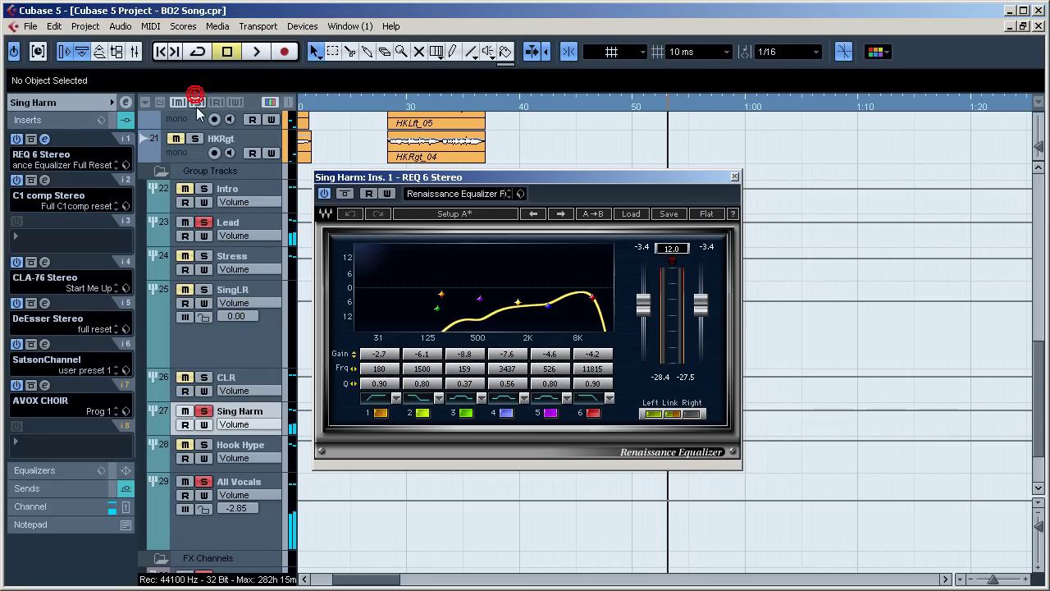
Step: Solo the Sing Harm group, clear the accidental CLR solo, and play it briefly
{"action": "left_click", "coordinate": [204, 378]}
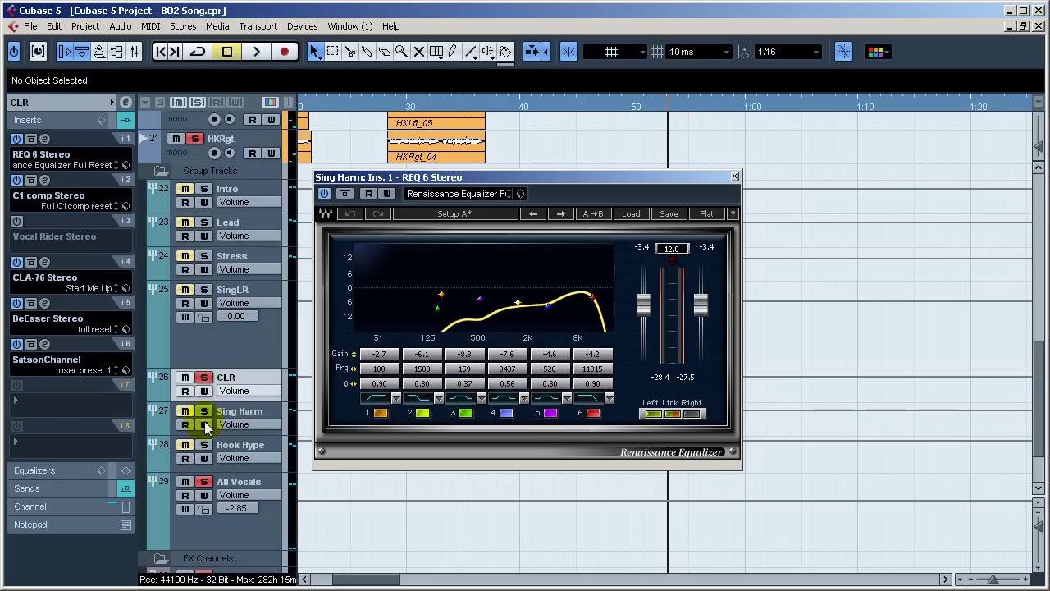
{"action": "left_click", "coordinate": [204, 412]}
{"action": "key", "text": "space"}
{"action": "left_click", "coordinate": [200, 378]}
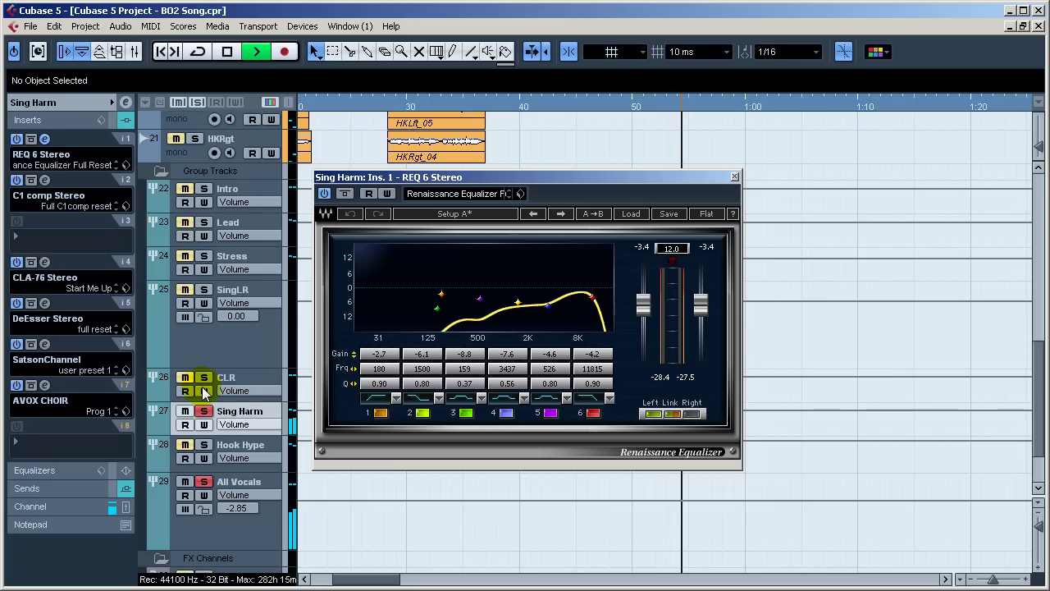
{"action": "key", "text": "space"}
Step: Audition Sing Harm with its C1 comp Stereo open, resetting the compressor's gain-change peak reading and moving playback to about 0:58
{"action": "left_click", "coordinate": [44, 180]}
{"action": "key", "text": "space"}
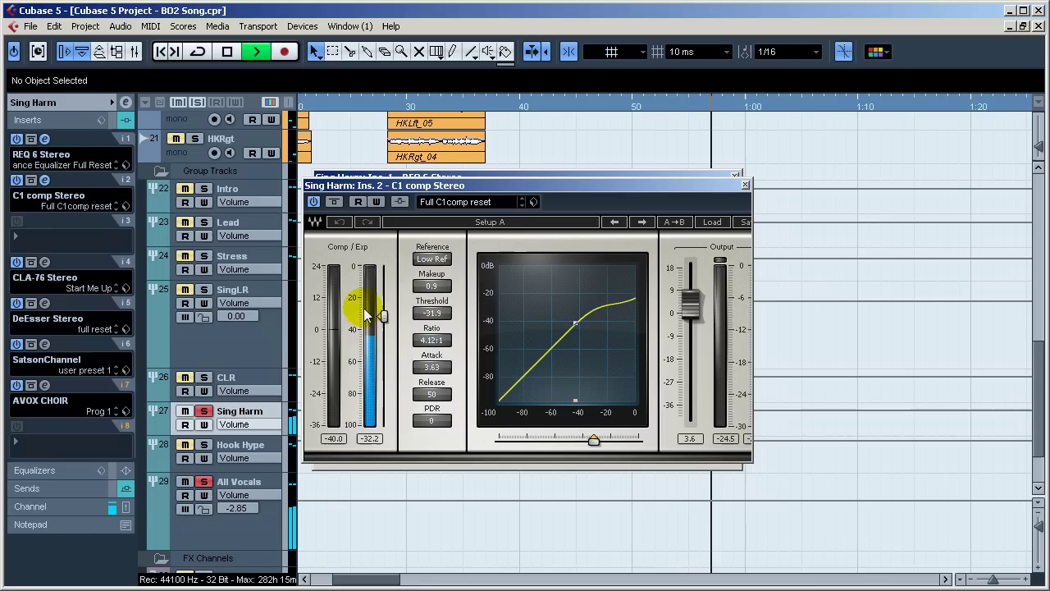
{"action": "key", "text": "space"}
{"action": "left_click", "coordinate": [334, 439]}
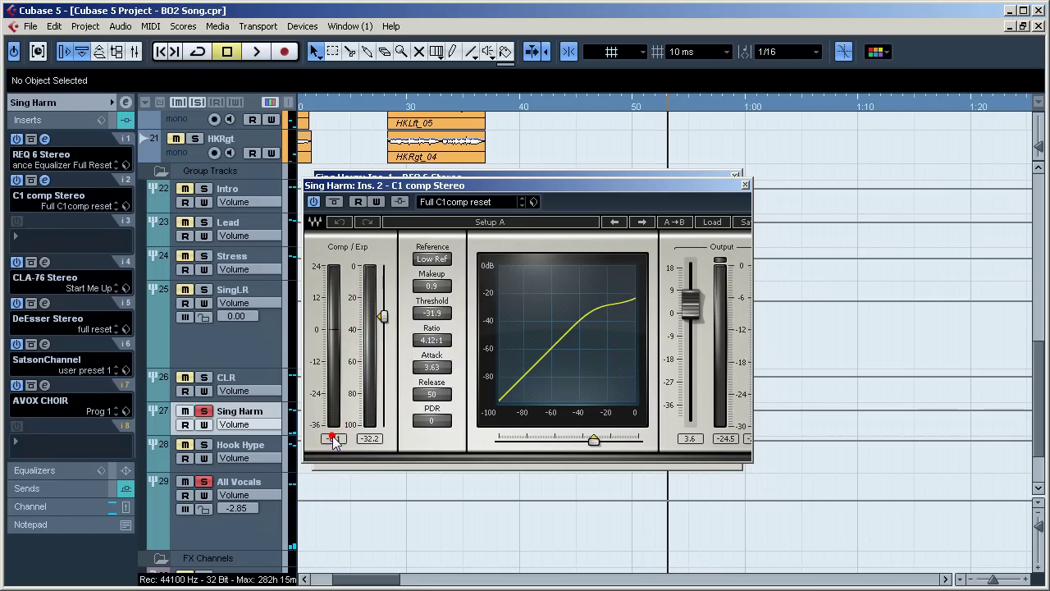
{"action": "key", "text": "space"}
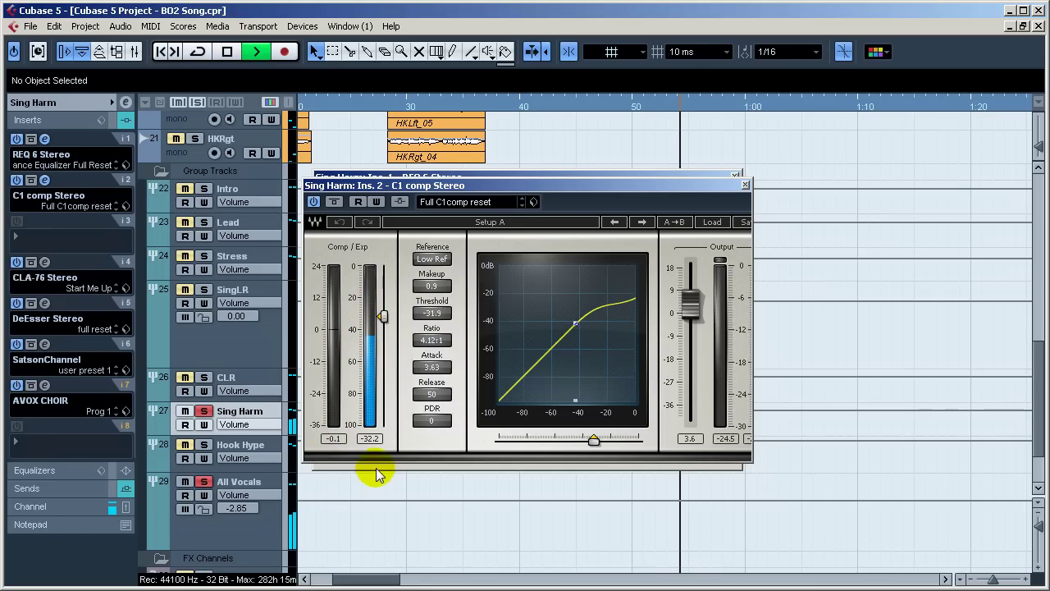
{"action": "left_click", "coordinate": [731, 106]}
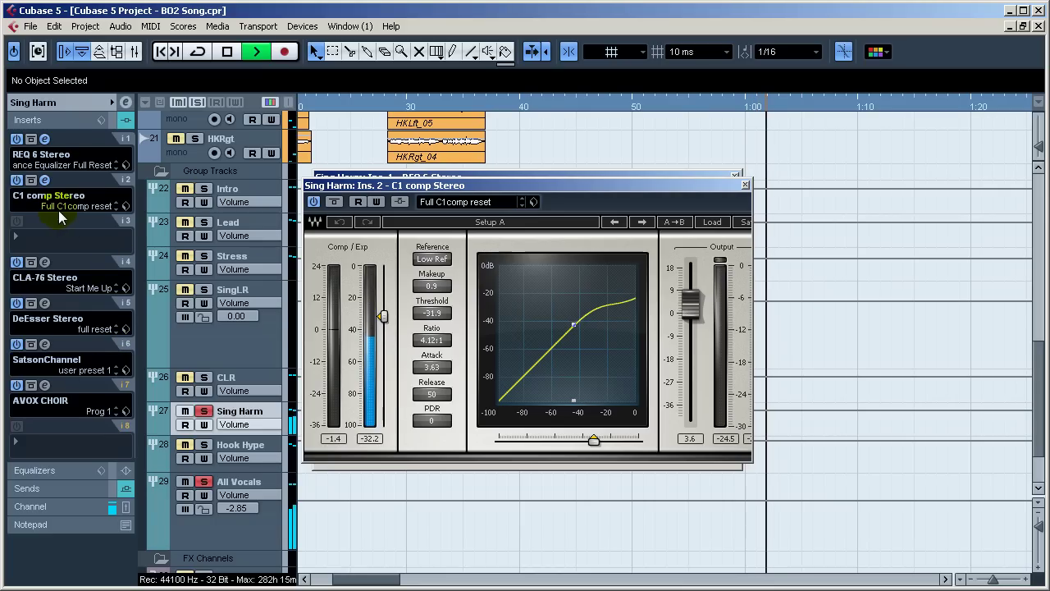
{"action": "key", "text": "space"}
Step: Play Sing Harm with its CLA-76 Stereo compressor open, and close the CLA-76 and C1 comp windows
{"action": "left_click", "coordinate": [46, 261]}
{"action": "key", "text": "space"}
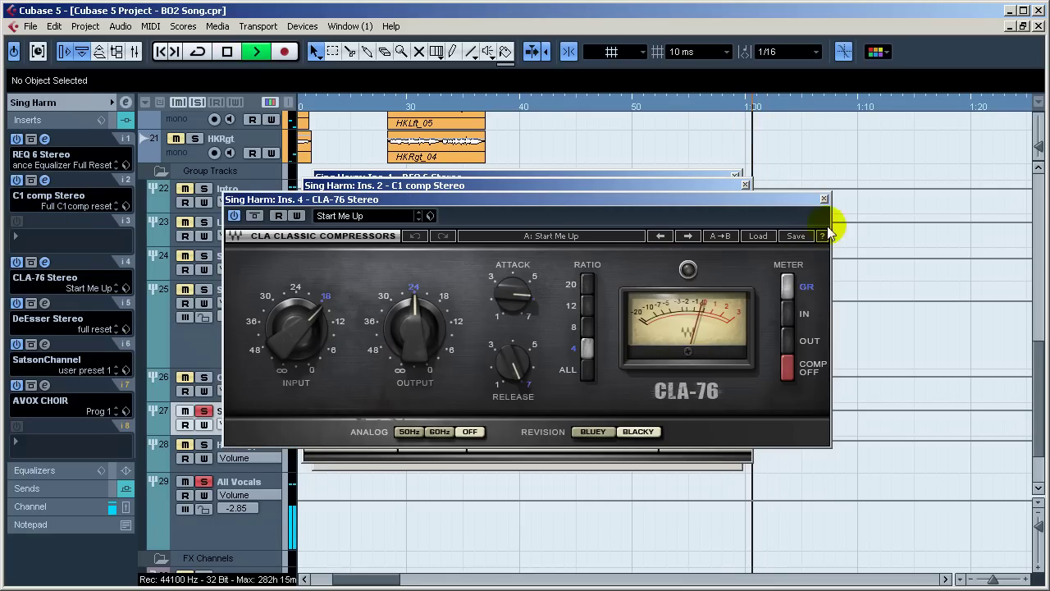
{"action": "key", "text": "space"}
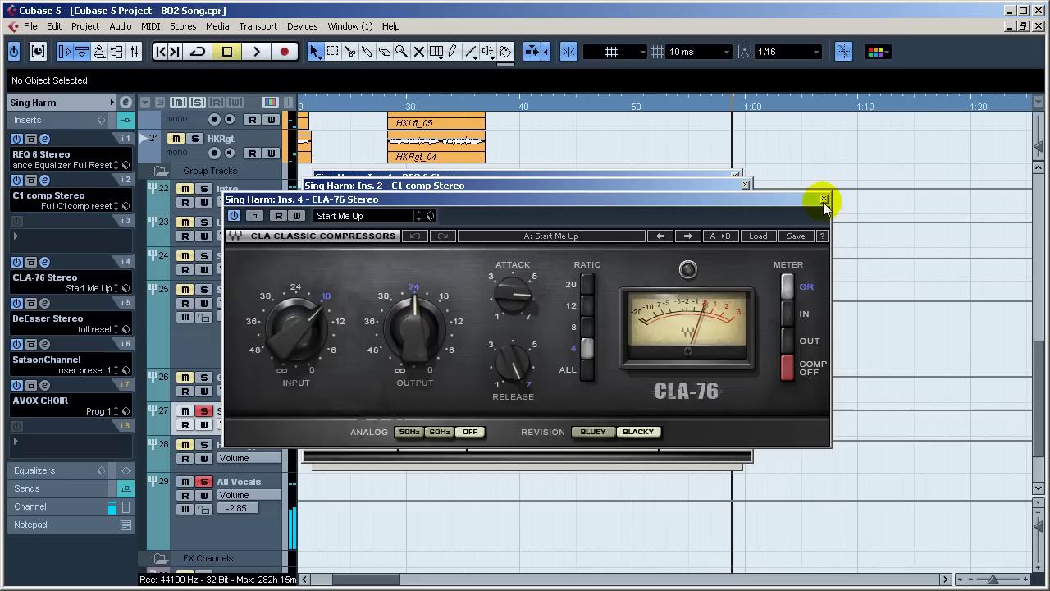
{"action": "left_click", "coordinate": [823, 199]}
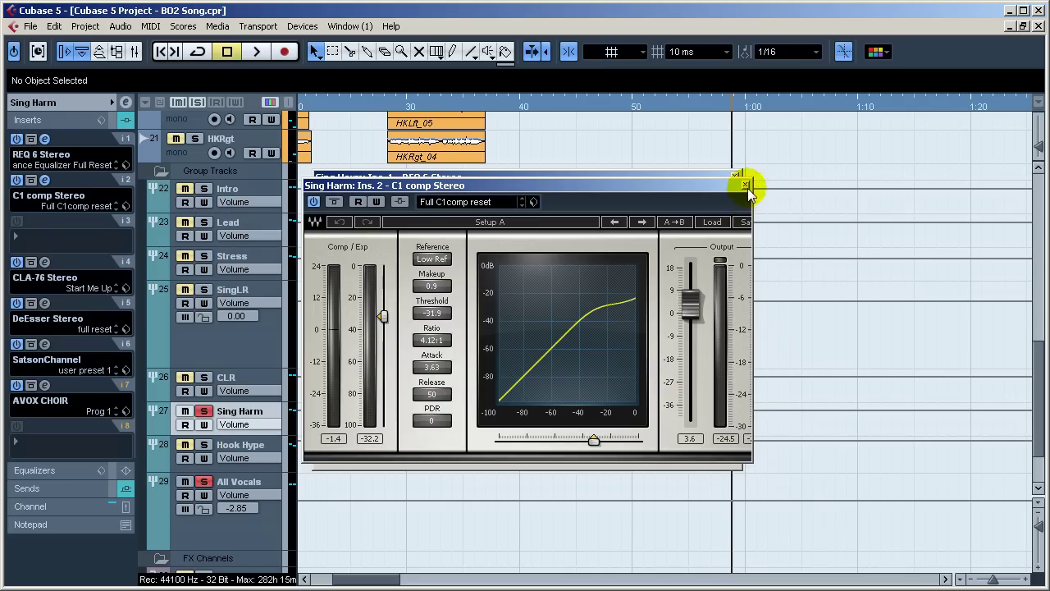
{"action": "left_click", "coordinate": [745, 184]}
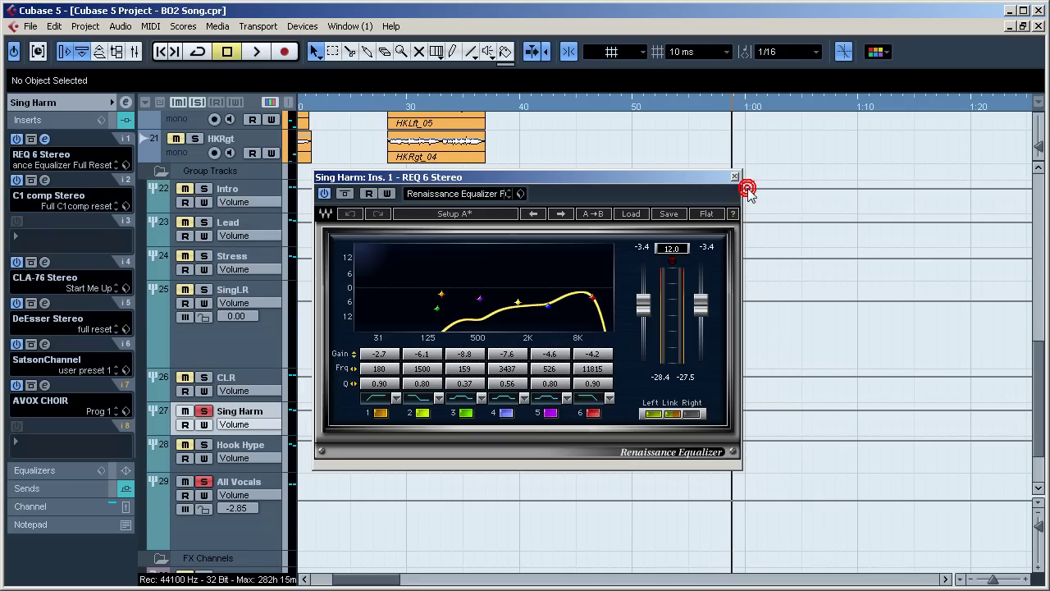
Step: Audition Sing Harm while watching its DeEsser Stereo threshold and attenuation meters, and close the DeEsser
{"action": "left_click", "coordinate": [45, 305]}
{"action": "key", "text": "space"}
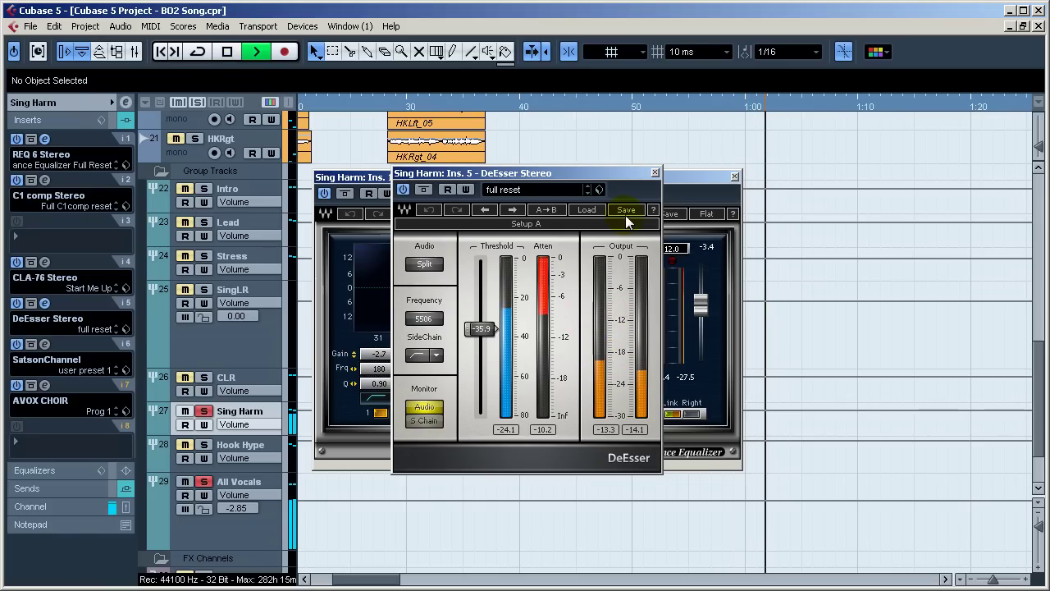
{"action": "key", "text": "space"}
{"action": "left_click", "coordinate": [654, 174]}
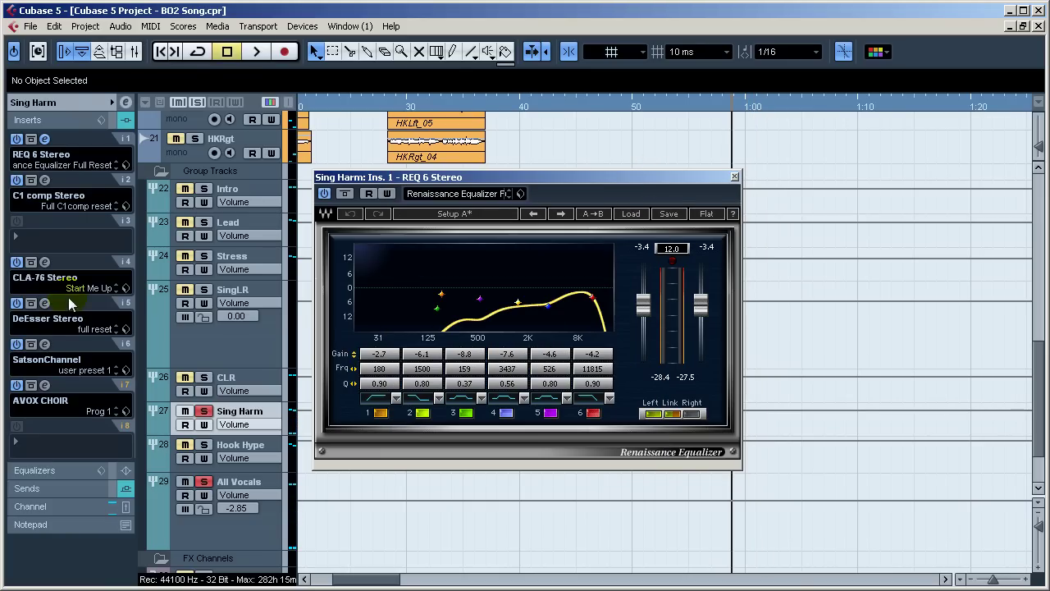
Step: Play Sing Harm with its SatsonChannel insert open, and close the plug-in window
{"action": "left_click", "coordinate": [45, 344]}
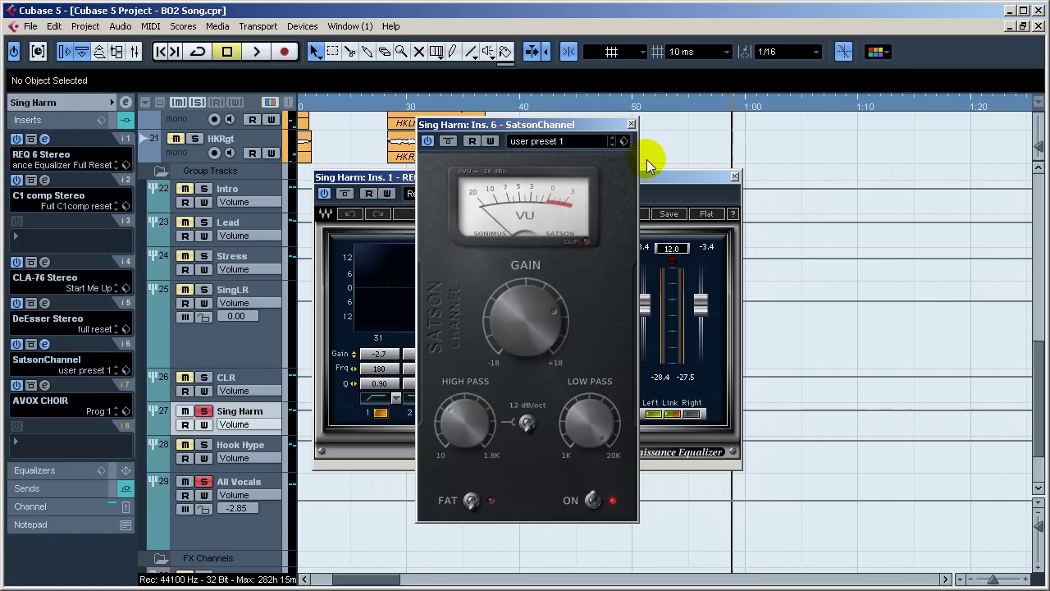
{"action": "key", "text": "space"}
{"action": "key", "text": "space"}
{"action": "left_click", "coordinate": [629, 124]}
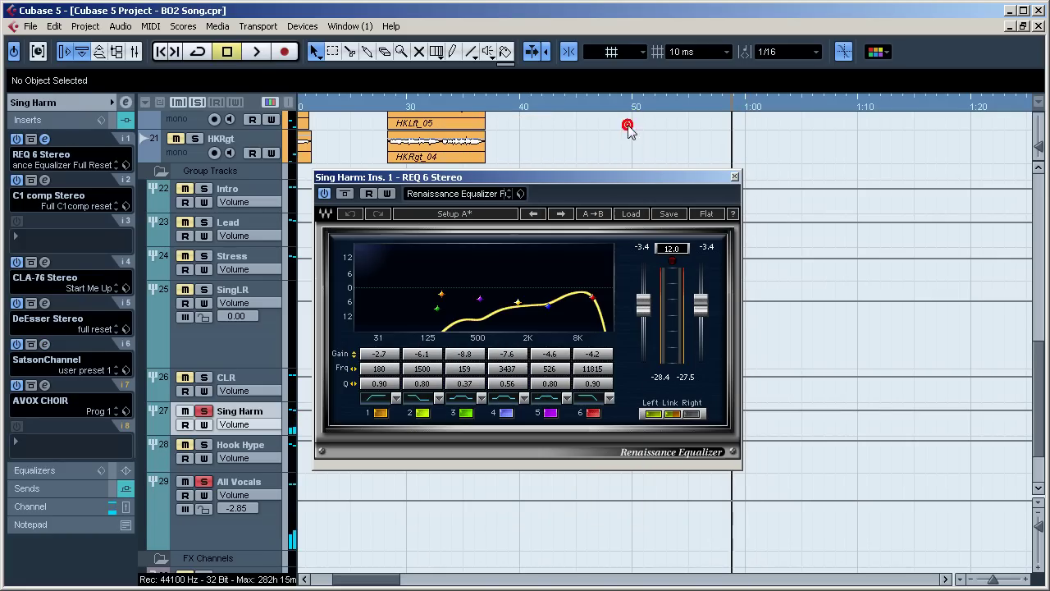
Step: Examine Sing Harm's AVOX CHOIR settings and its reverb send, and close the choir and REQ 6 windows
{"action": "left_click", "coordinate": [44, 385]}
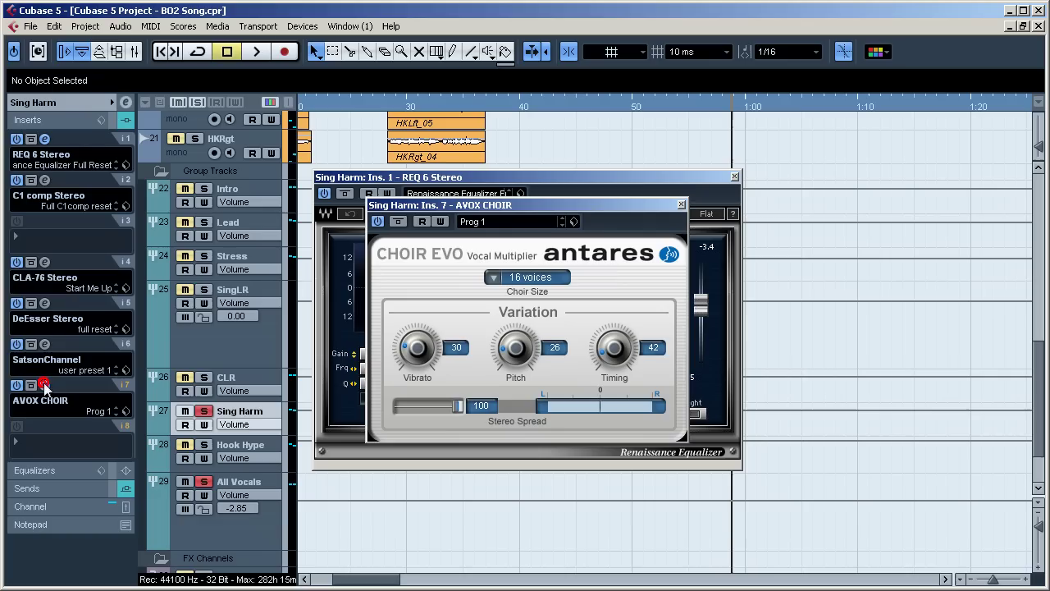
{"action": "left_click", "coordinate": [681, 204]}
{"action": "left_click", "coordinate": [41, 490]}
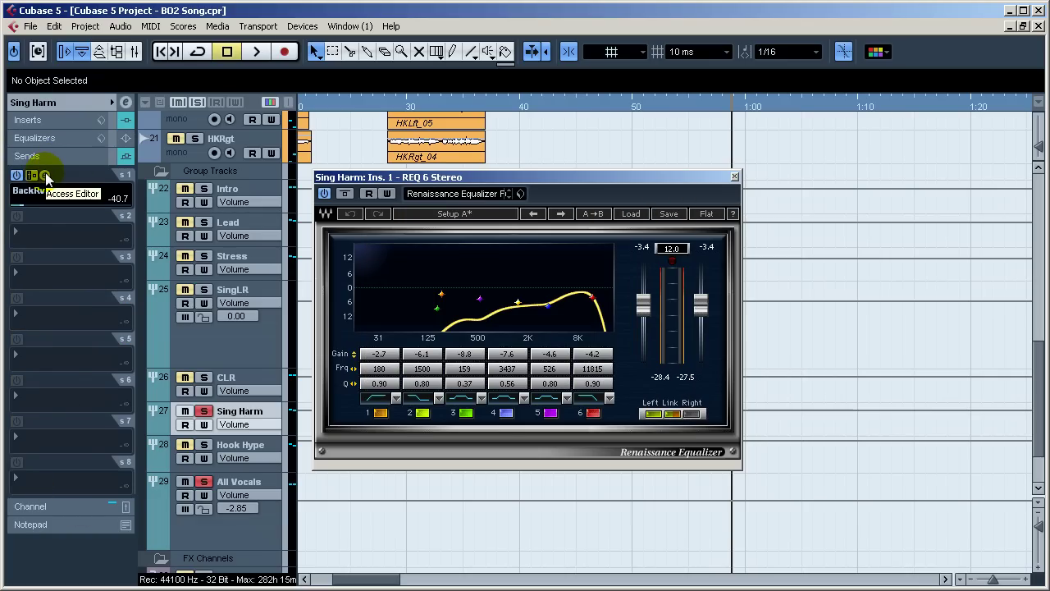
{"action": "left_click", "coordinate": [53, 122]}
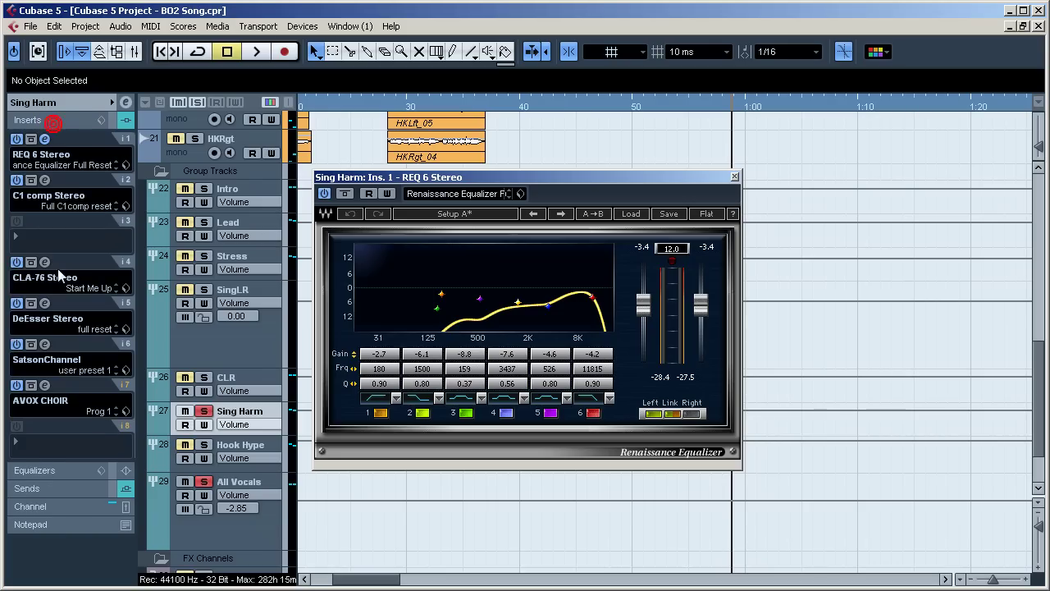
{"action": "left_click", "coordinate": [45, 386]}
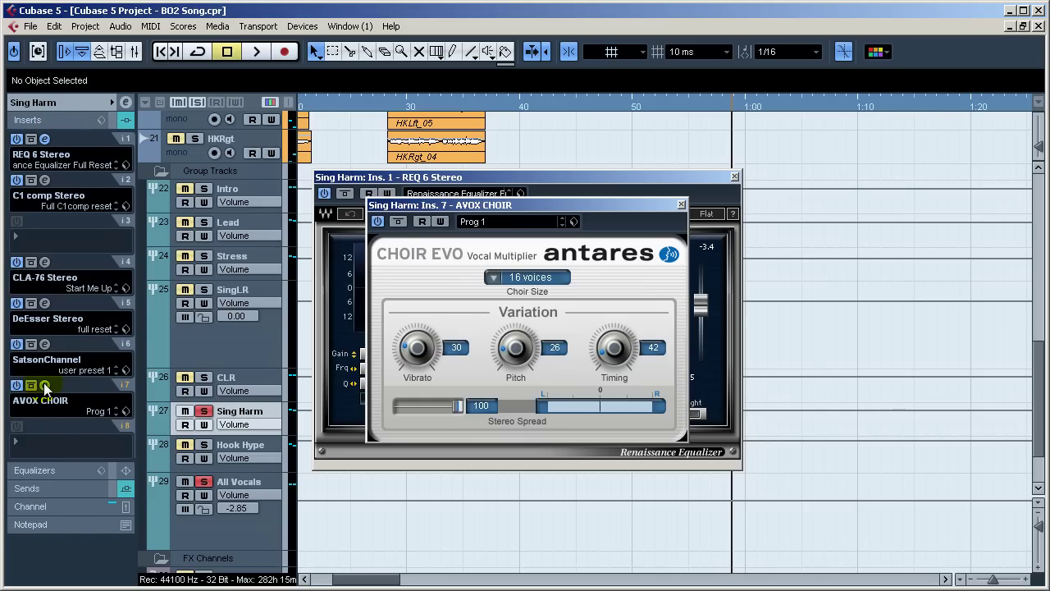
{"action": "left_click", "coordinate": [681, 206]}
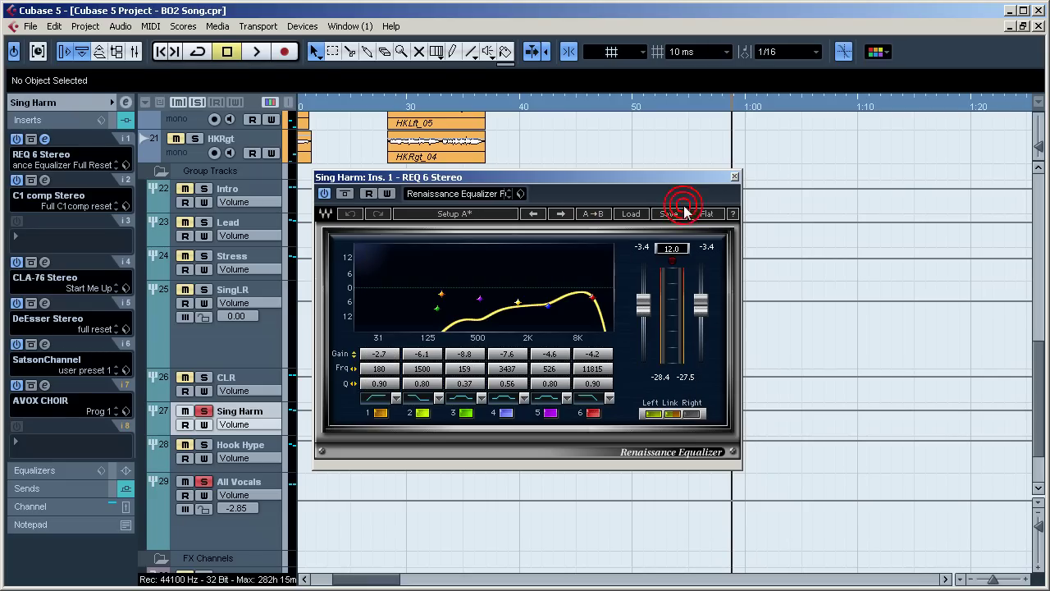
{"action": "left_click", "coordinate": [734, 178]}
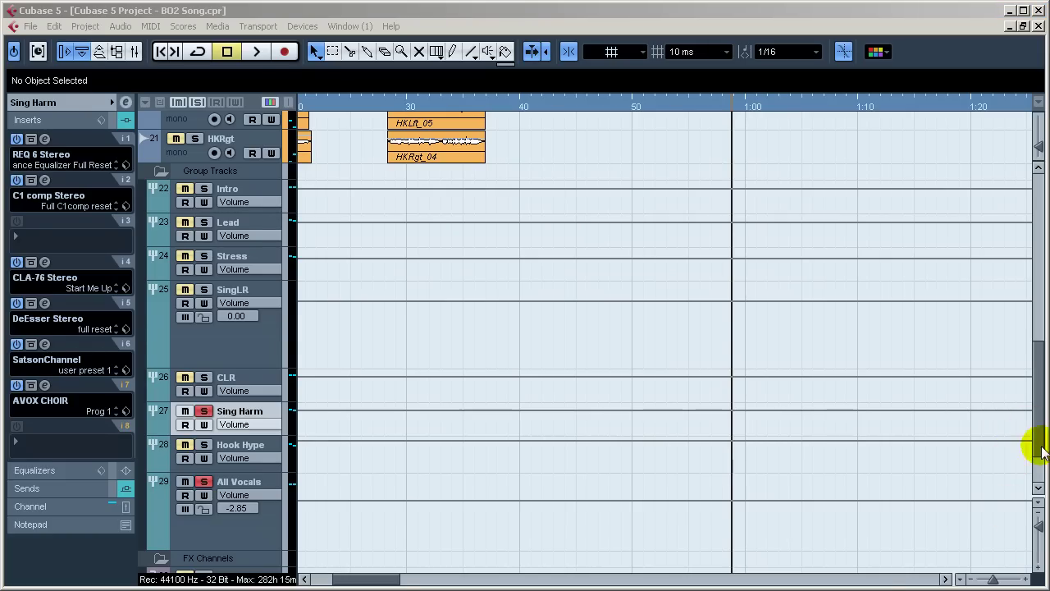
Step: Solo the individual Lead track, and clear all solos in the project
{"action": "left_click_drag", "start_coordinate": [1037, 443], "coordinate": [1033, 285]}
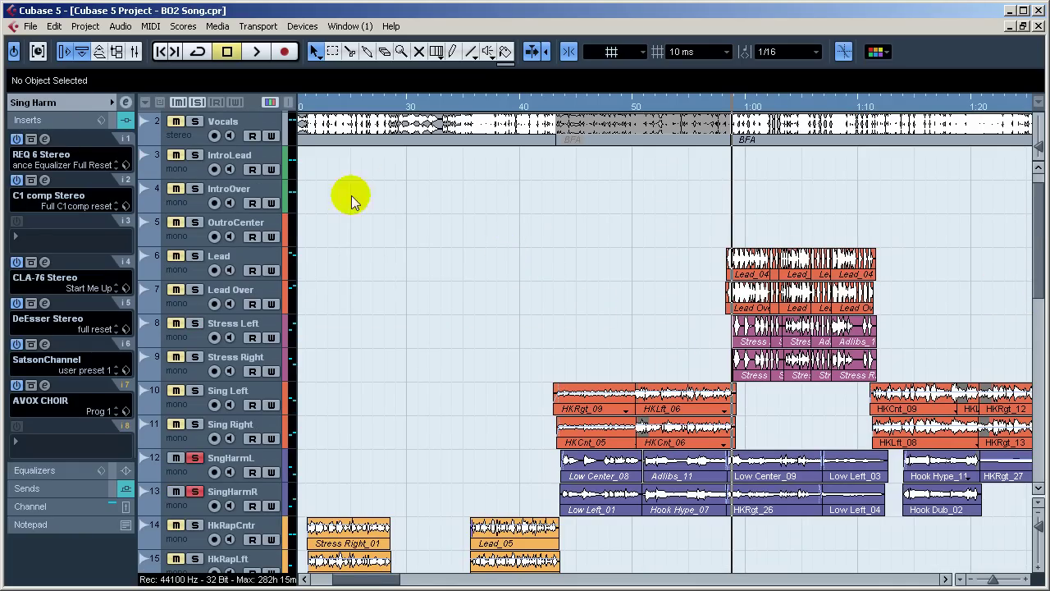
{"action": "left_click", "coordinate": [195, 256]}
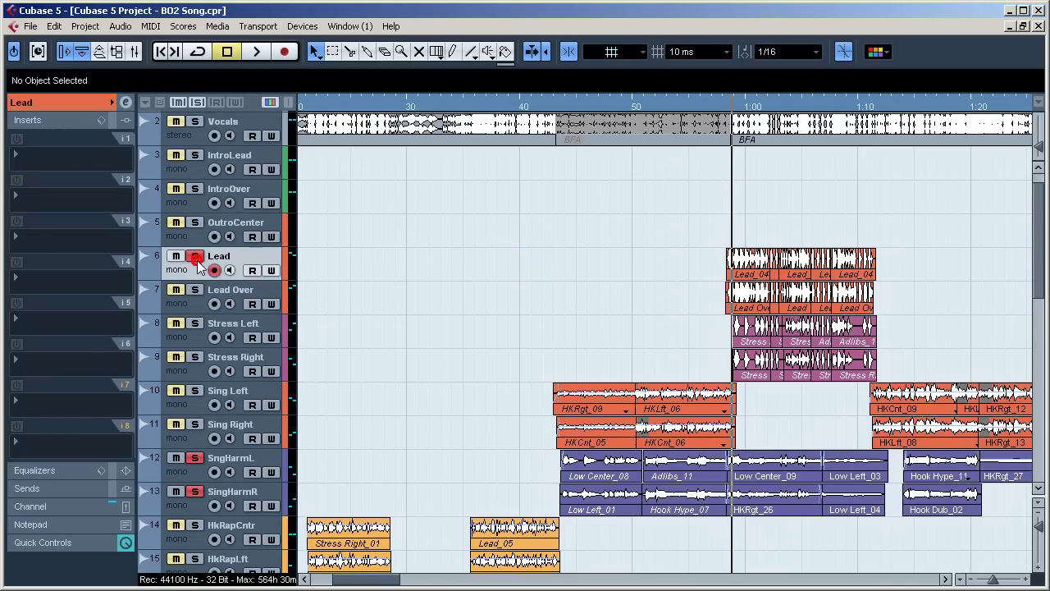
{"action": "left_click", "coordinate": [197, 102]}
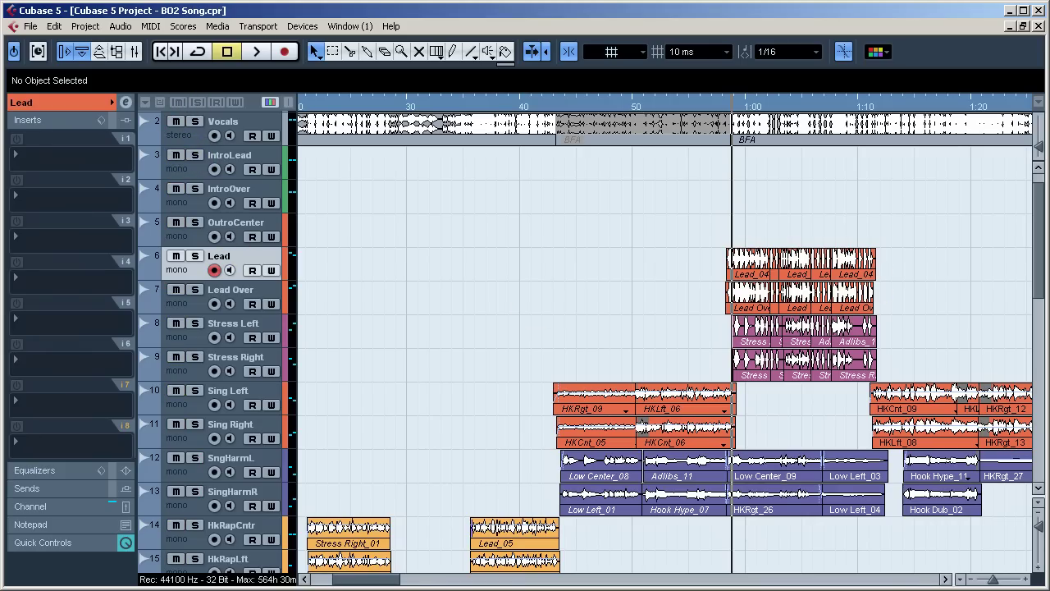
Step: Show the Lead track's basic channel settings, and examine Lead Over's pan and output routing
{"action": "left_click_drag", "start_coordinate": [404, 580], "coordinate": [429, 579]}
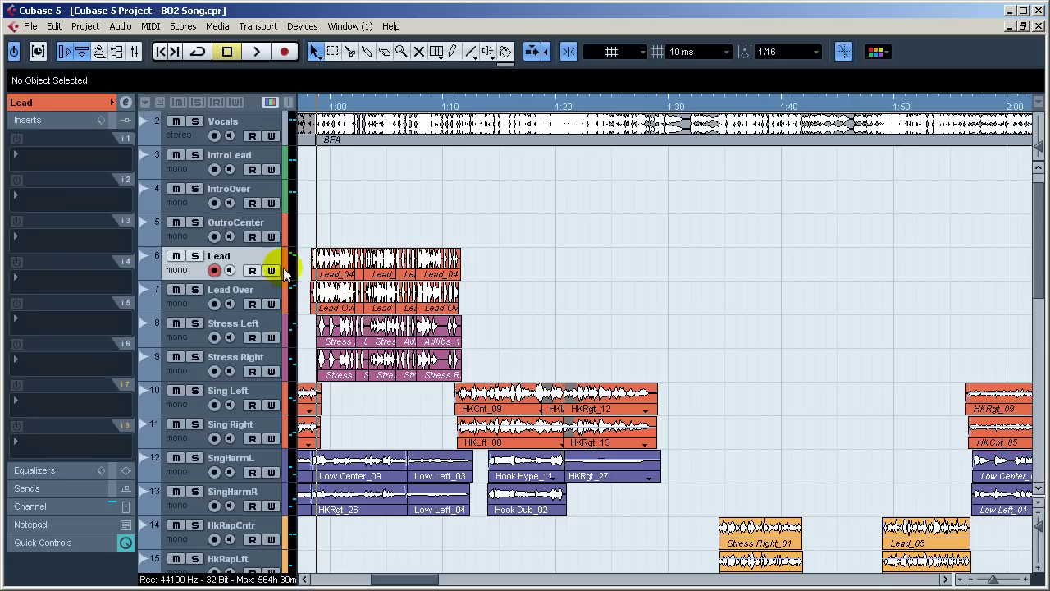
{"action": "left_click", "coordinate": [196, 301]}
{"action": "left_click", "coordinate": [196, 271]}
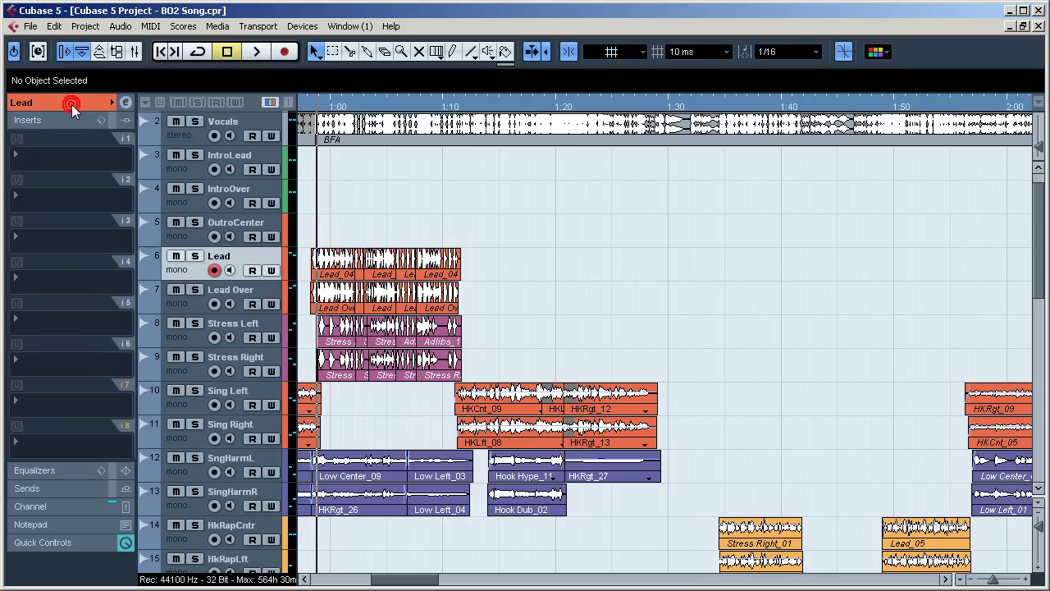
{"action": "left_click", "coordinate": [75, 105]}
{"action": "left_click", "coordinate": [192, 301]}
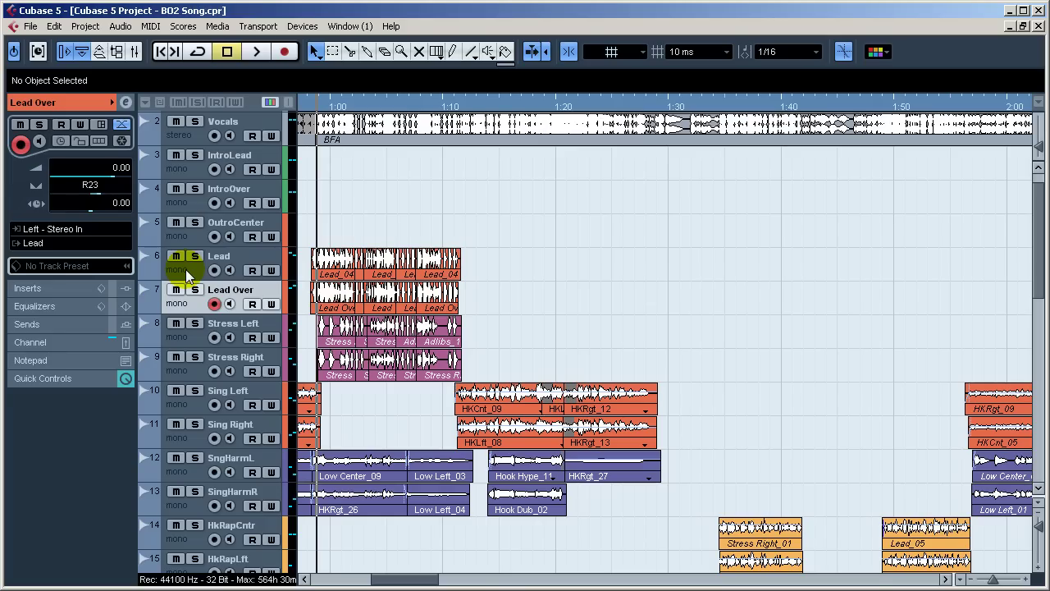
Step: Alternate between the Lead and Lead Over tracks to compare their pan positions and output routing
{"action": "left_click", "coordinate": [187, 275]}
{"action": "left_click", "coordinate": [195, 302]}
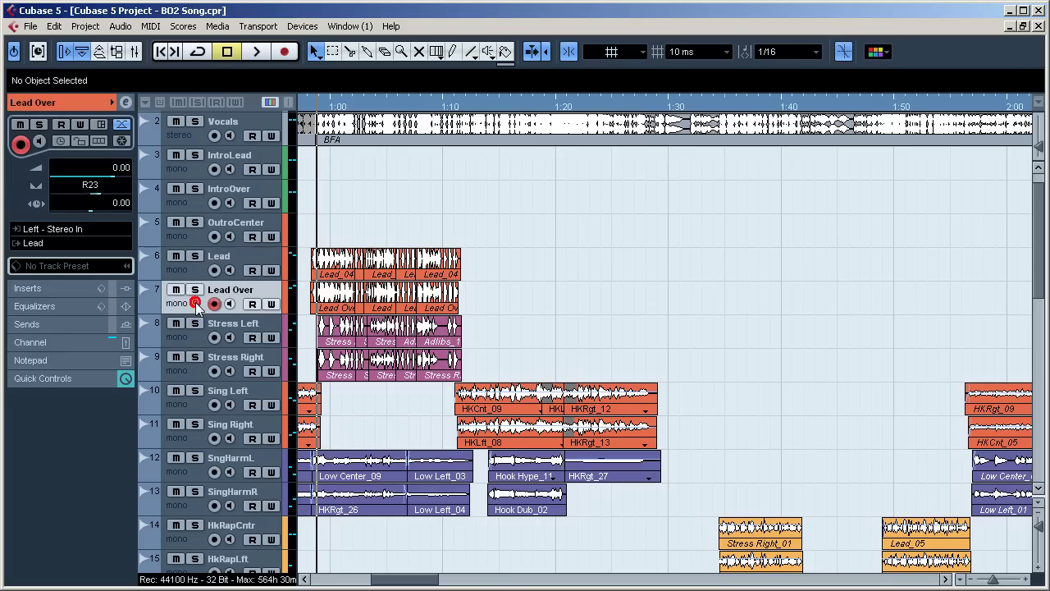
{"action": "left_click", "coordinate": [191, 274]}
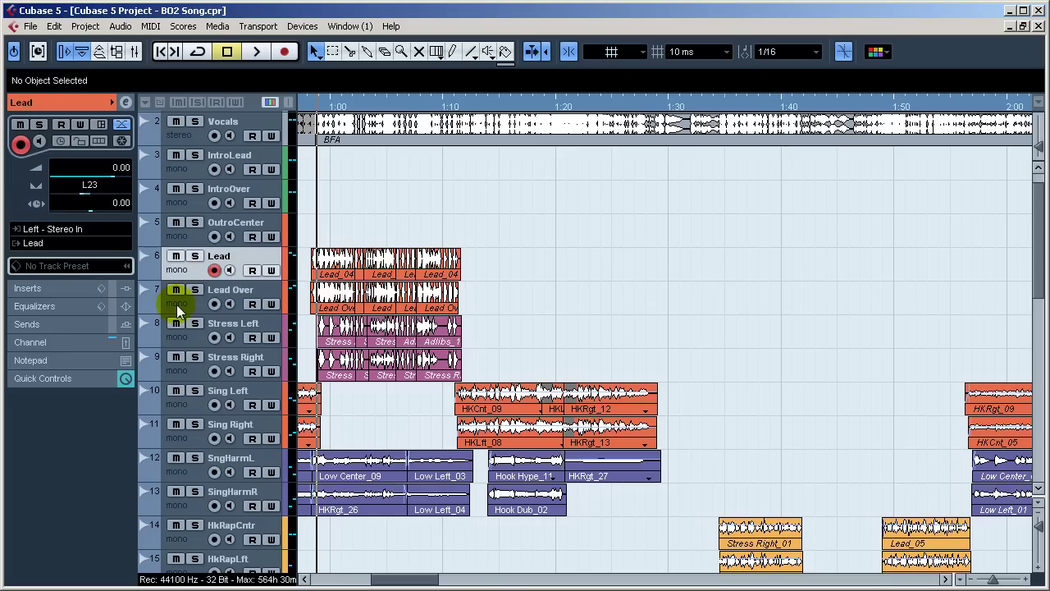
{"action": "left_click", "coordinate": [192, 305]}
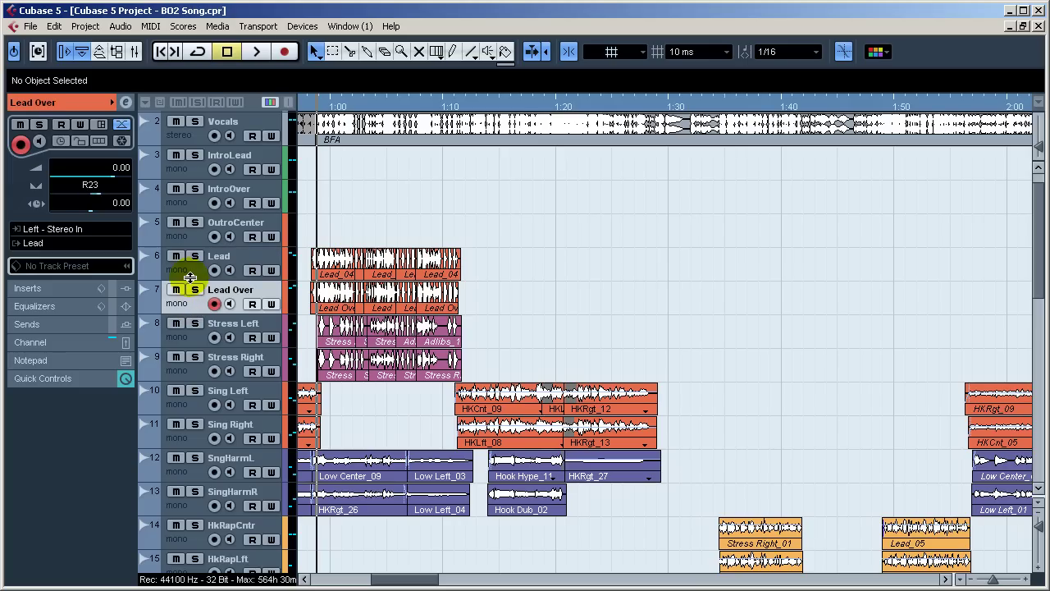
{"action": "left_click", "coordinate": [189, 273]}
{"action": "left_click", "coordinate": [191, 309]}
Step: Check the panning and routing of Stress Left and Stress Right, and audition both tracks soloed together
{"action": "left_click", "coordinate": [192, 340]}
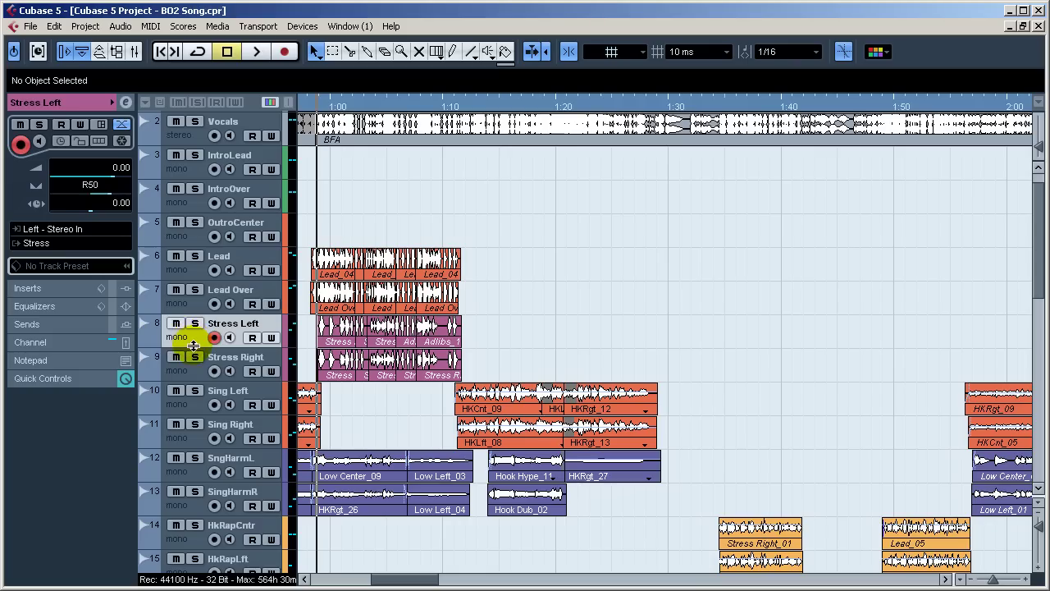
{"action": "left_click", "coordinate": [193, 369]}
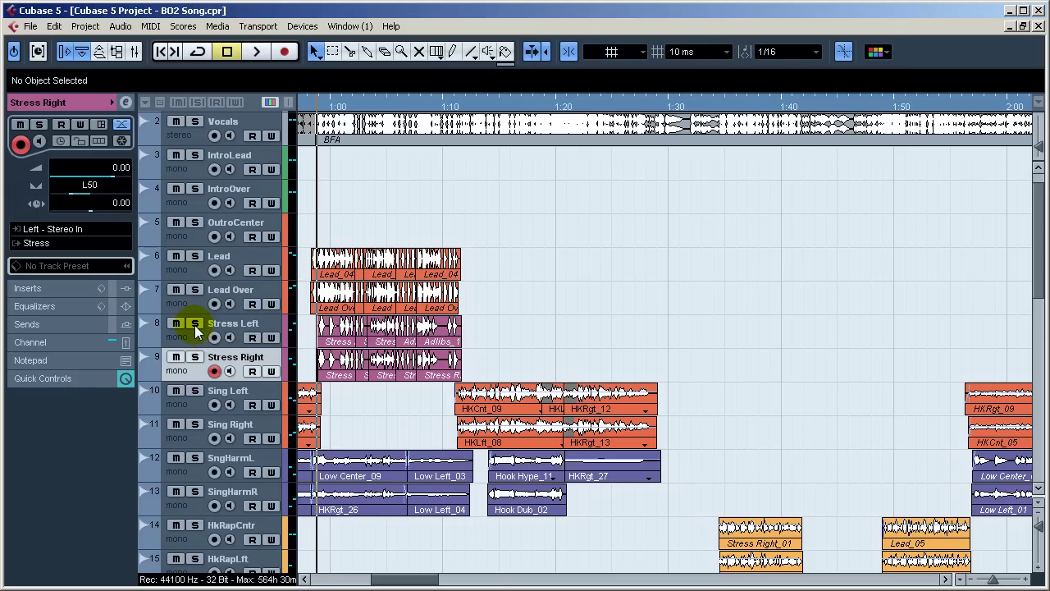
{"action": "left_click", "coordinate": [194, 324]}
{"action": "left_click", "coordinate": [196, 357]}
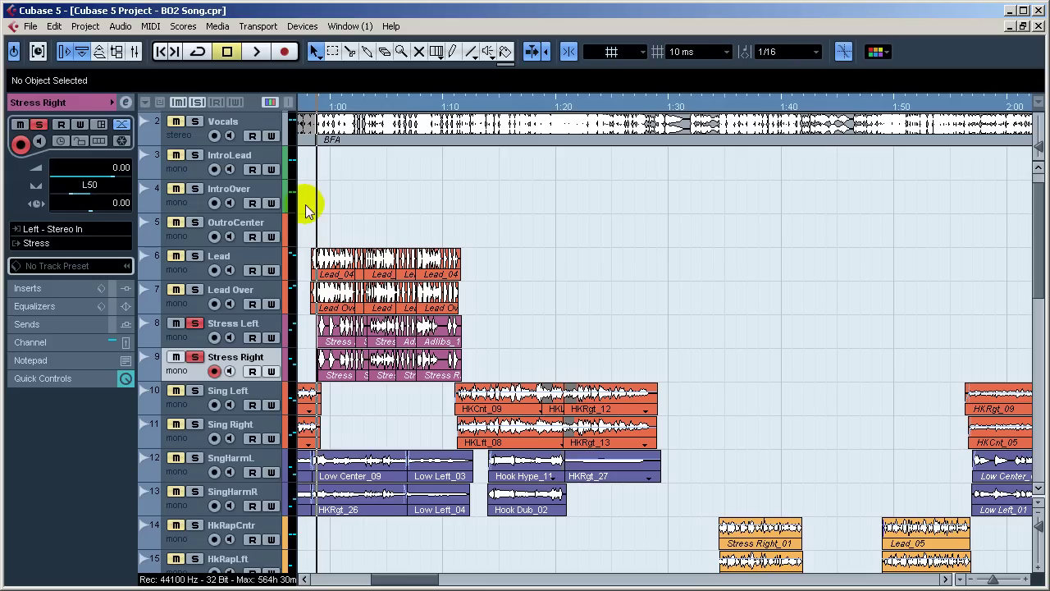
{"action": "key", "text": "space"}
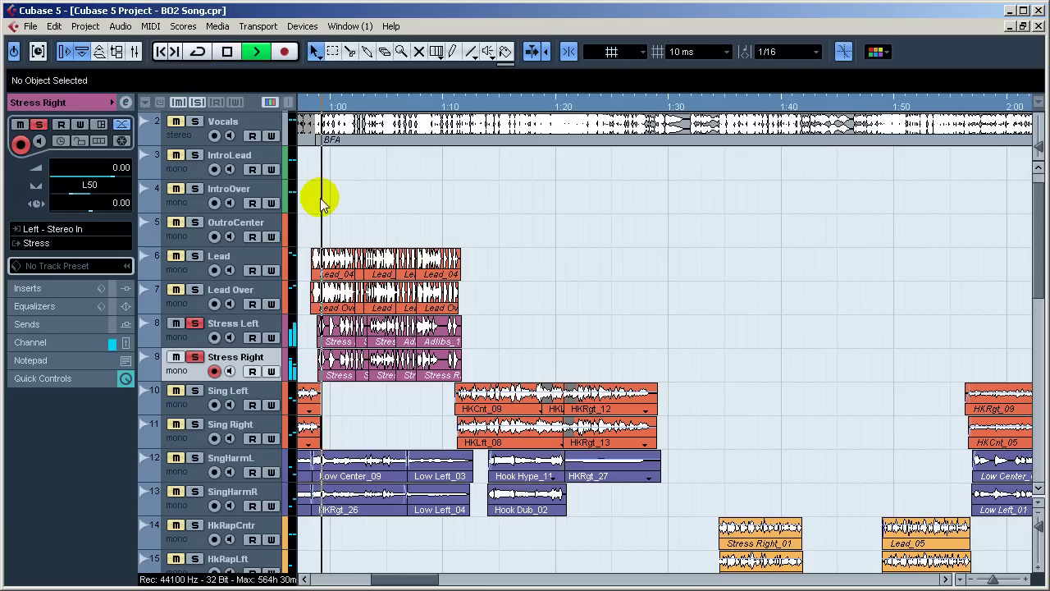
{"action": "key", "text": "space"}
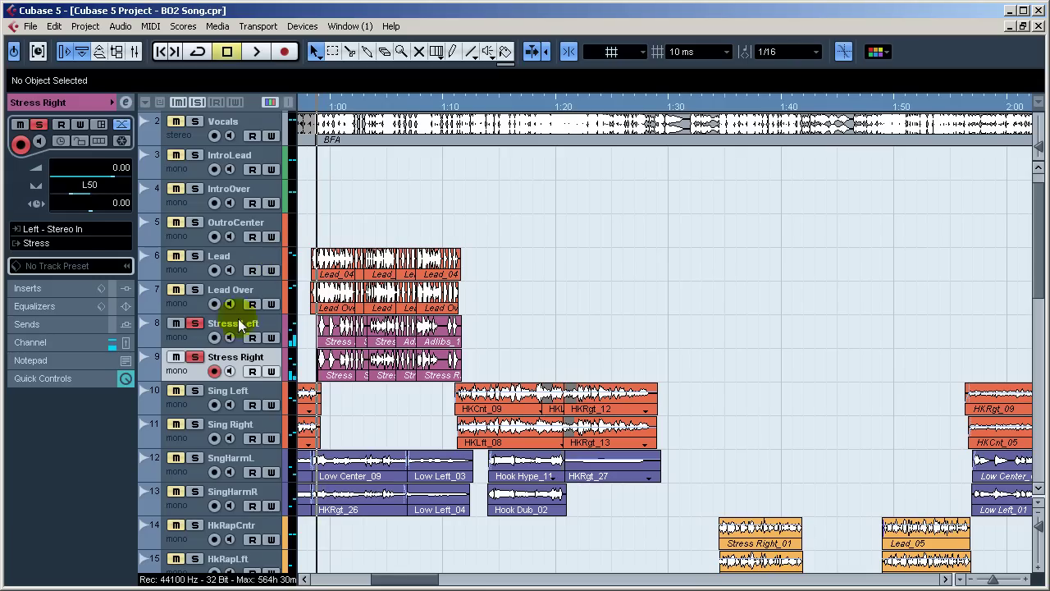
Step: Add Lead Over and Lead to the soloed Stress tracks, and compare the panning and routing of Lead and Stress Right
{"action": "left_click", "coordinate": [194, 290]}
{"action": "left_click", "coordinate": [195, 256]}
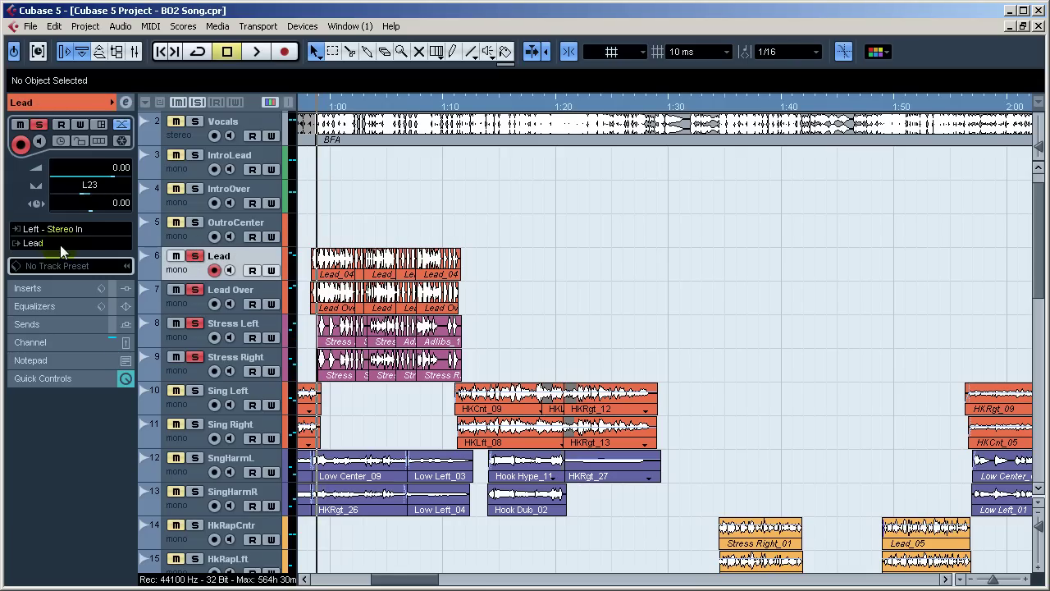
{"action": "left_click", "coordinate": [195, 368]}
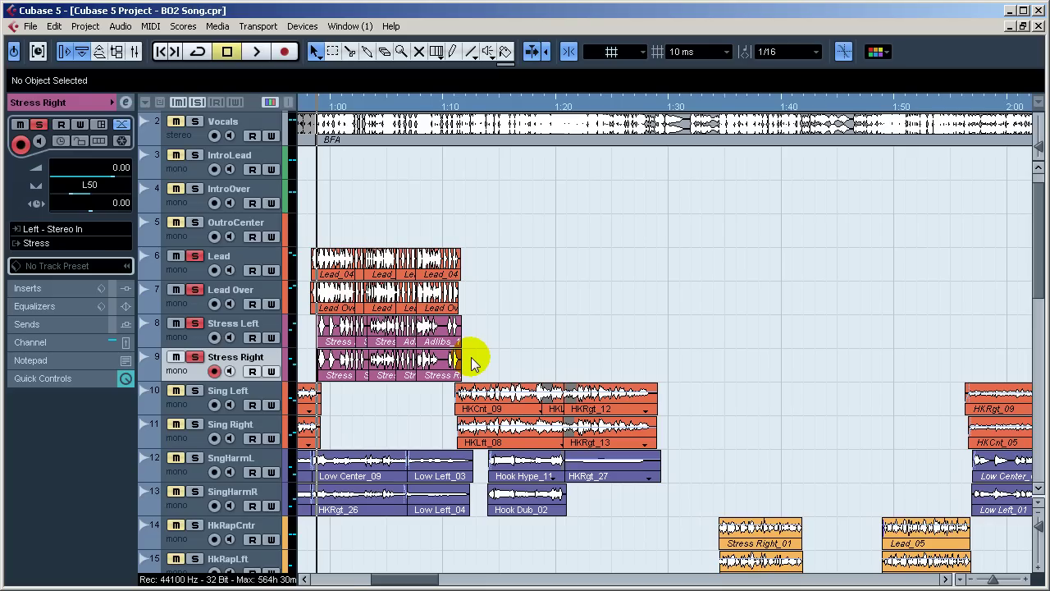
{"action": "left_click_drag", "start_coordinate": [481, 293], "coordinate": [421, 262]}
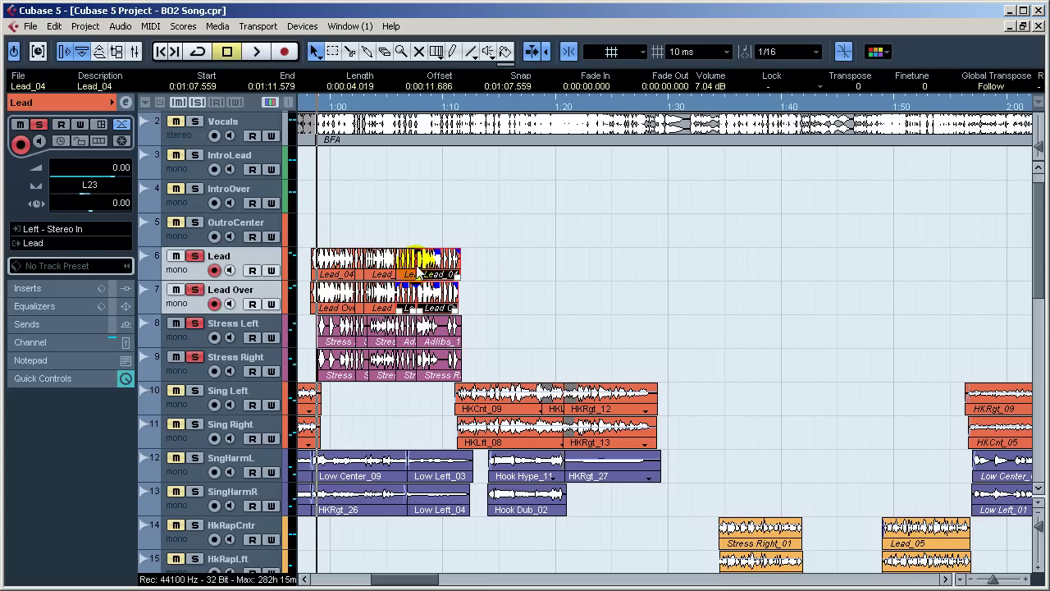
{"action": "left_click", "coordinate": [481, 293]}
{"action": "left_click", "coordinate": [191, 269]}
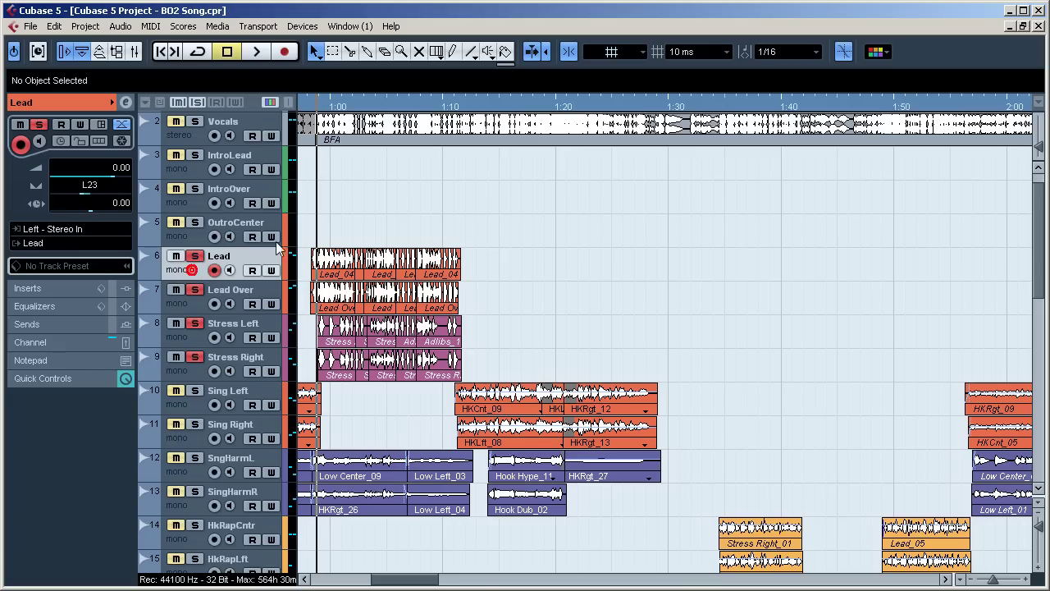
{"action": "left_click", "coordinate": [441, 190]}
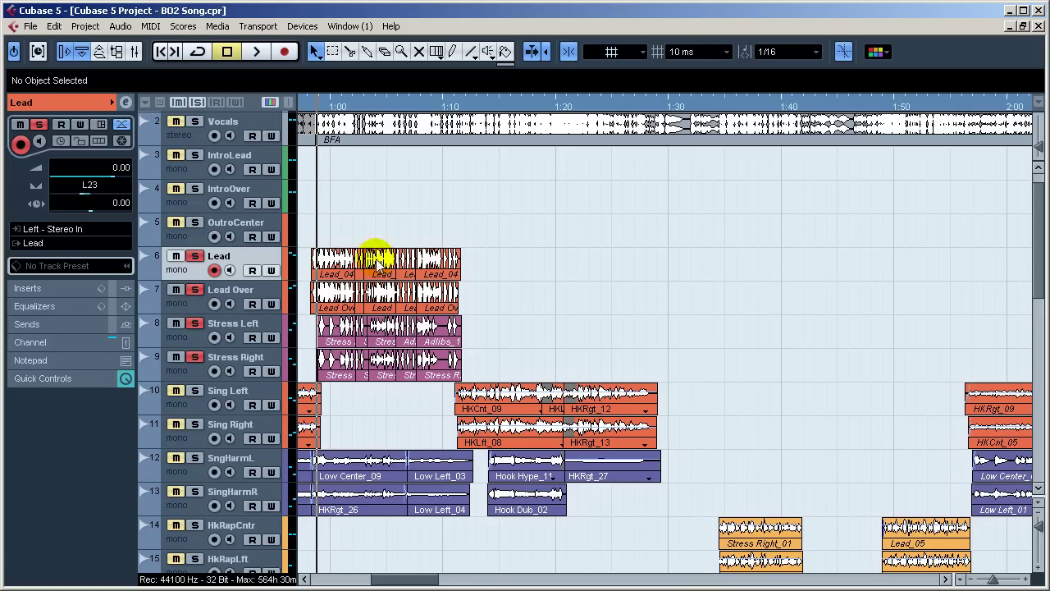
Step: Solo the Beat track along with the Lead and Stress tracks, and audition the combined mix
{"action": "left_click", "coordinate": [195, 122]}
{"action": "left_click", "coordinate": [195, 121]}
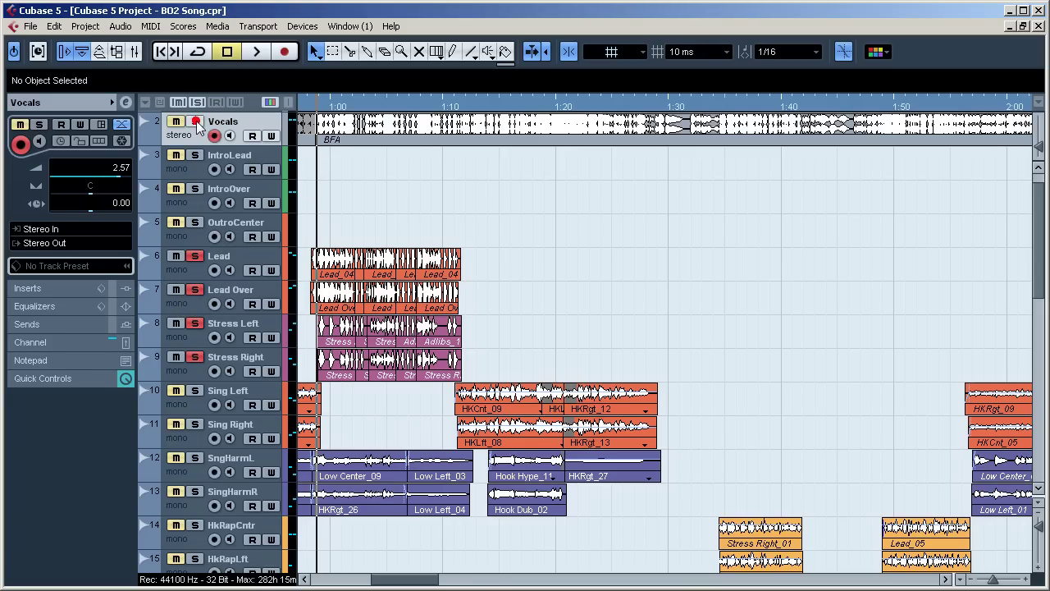
{"action": "scroll", "coordinate": [341, 173], "scroll_direction": "up", "scroll_amount": 1}
{"action": "left_click", "coordinate": [195, 120]}
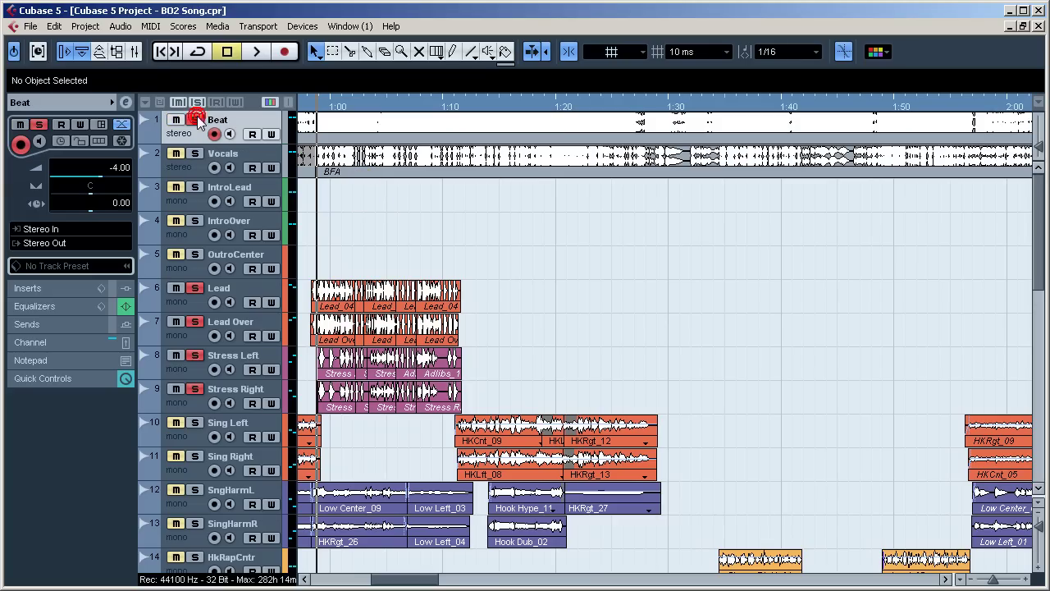
{"action": "key", "text": "space"}
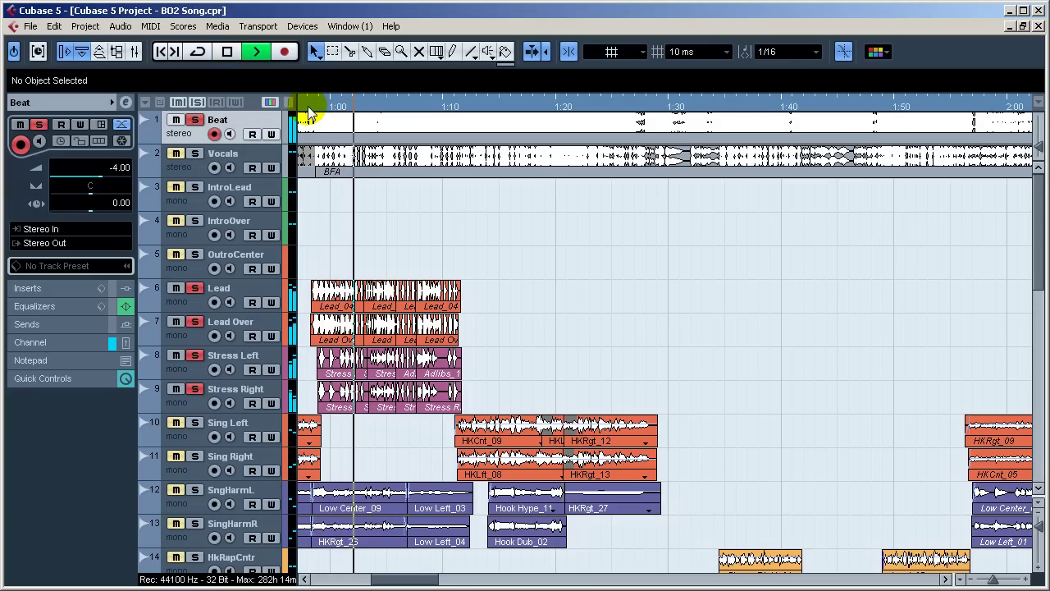
{"action": "key", "text": "space"}
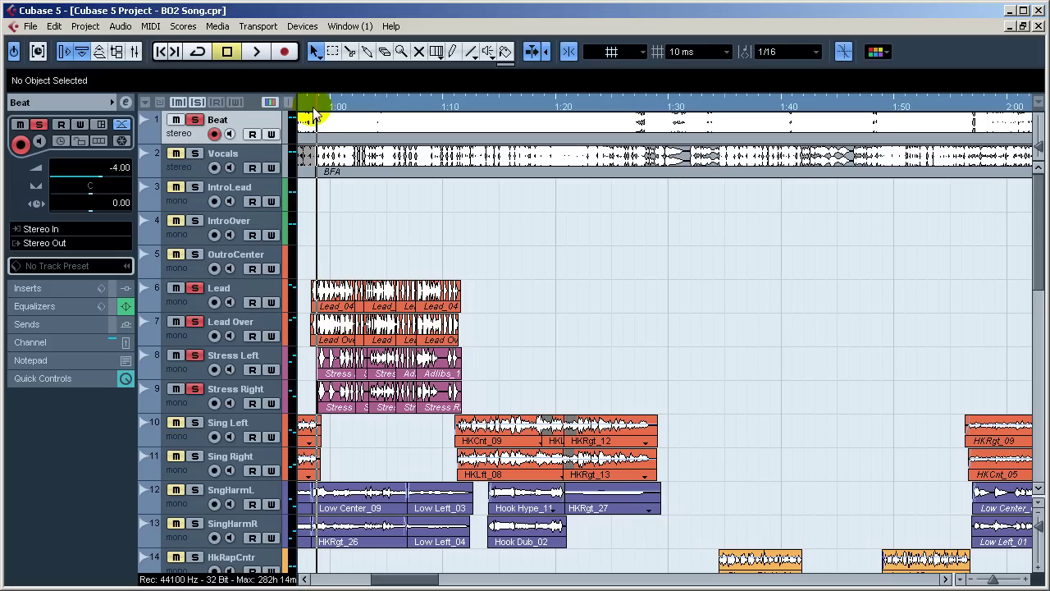
{"action": "key", "text": "space"}
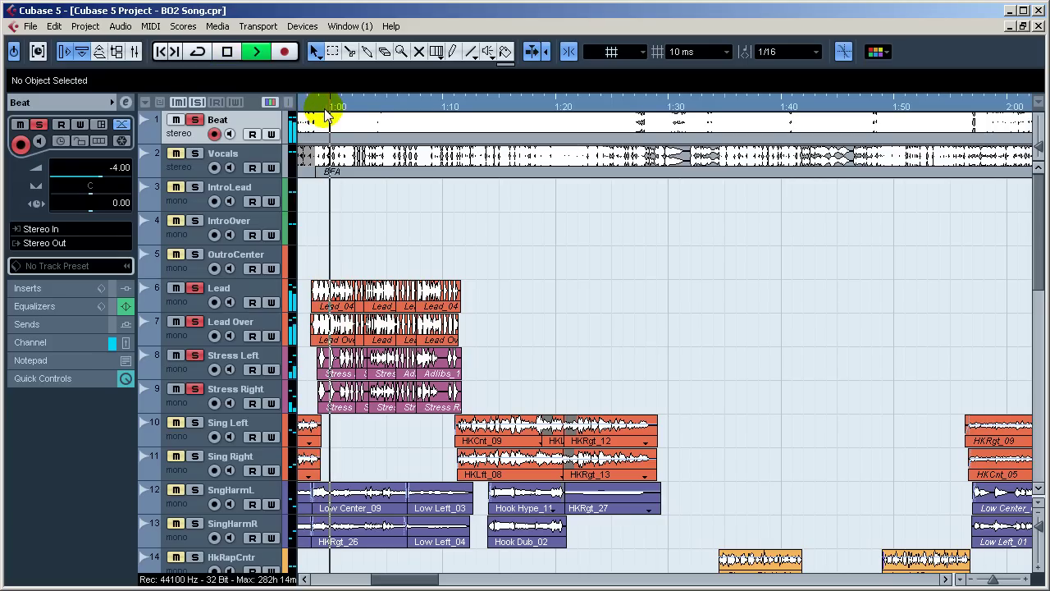
{"action": "key", "text": "space"}
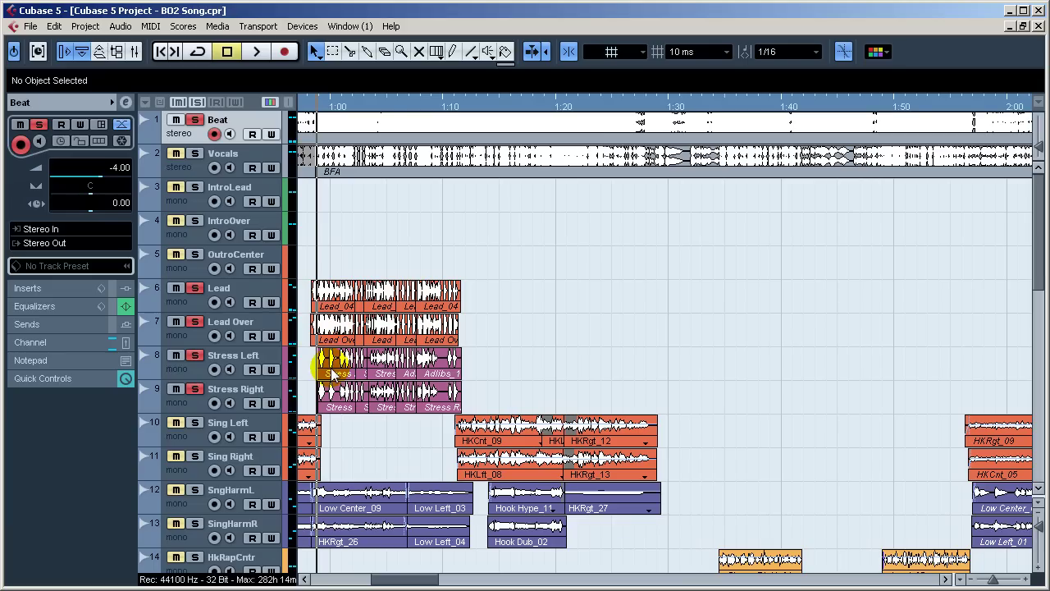
Step: Mute Stress Left and Stress Right, and audition the Lead and Lead Over tracks with the beat
{"action": "left_click", "coordinate": [173, 356]}
{"action": "left_click", "coordinate": [176, 390]}
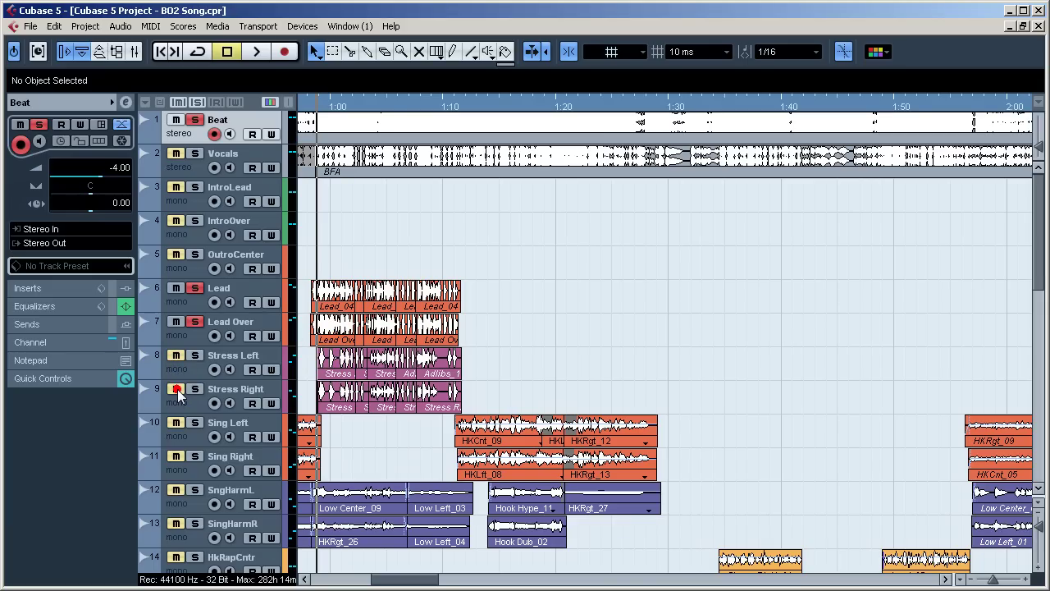
{"action": "key", "text": "space"}
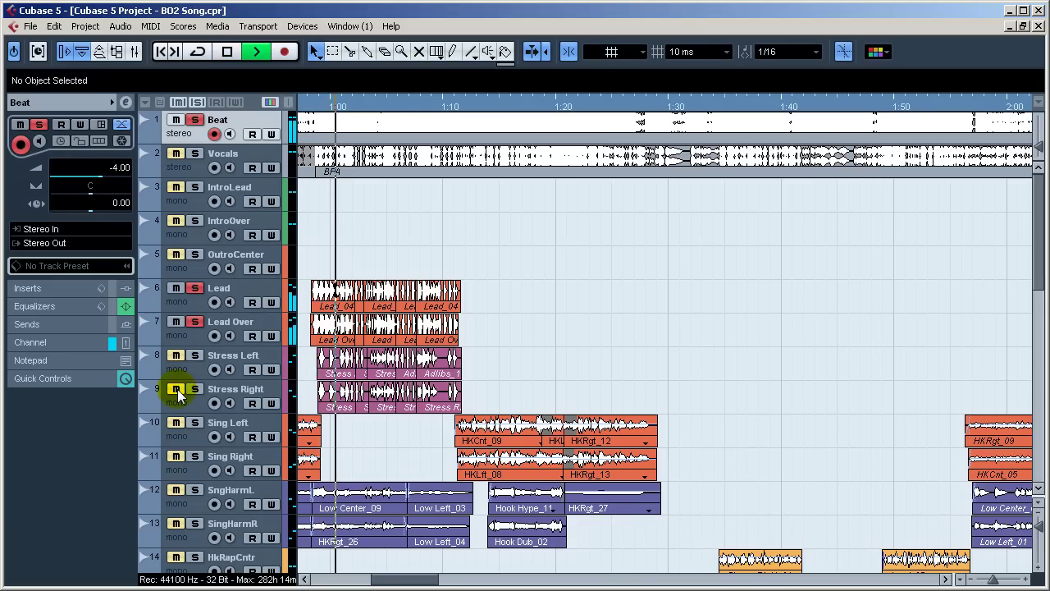
{"action": "key", "text": "space"}
{"action": "key", "text": "space"}
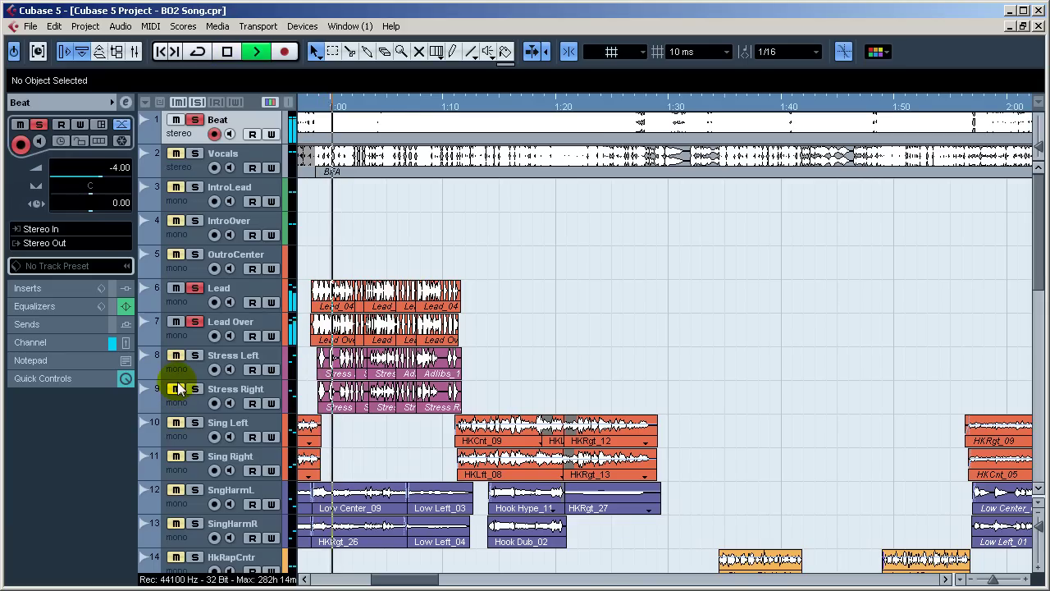
{"action": "key", "text": "space"}
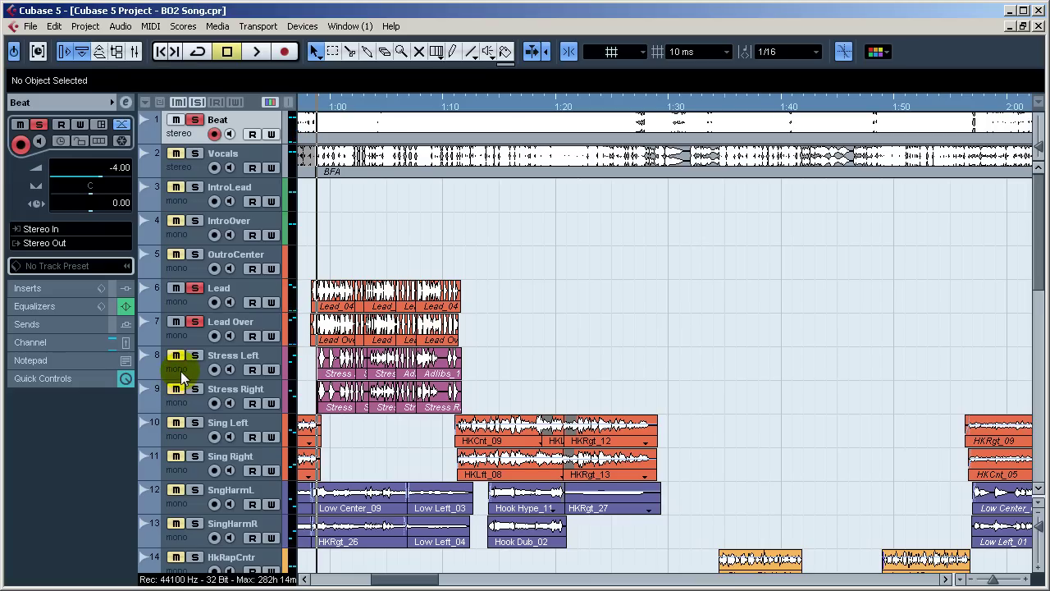
Step: Switch the solos from Lead and Lead Over to both Stress tracks, and audition these with the beat
{"action": "left_click", "coordinate": [176, 355]}
{"action": "left_click", "coordinate": [194, 355]}
{"action": "left_click", "coordinate": [176, 389]}
{"action": "left_click", "coordinate": [194, 389]}
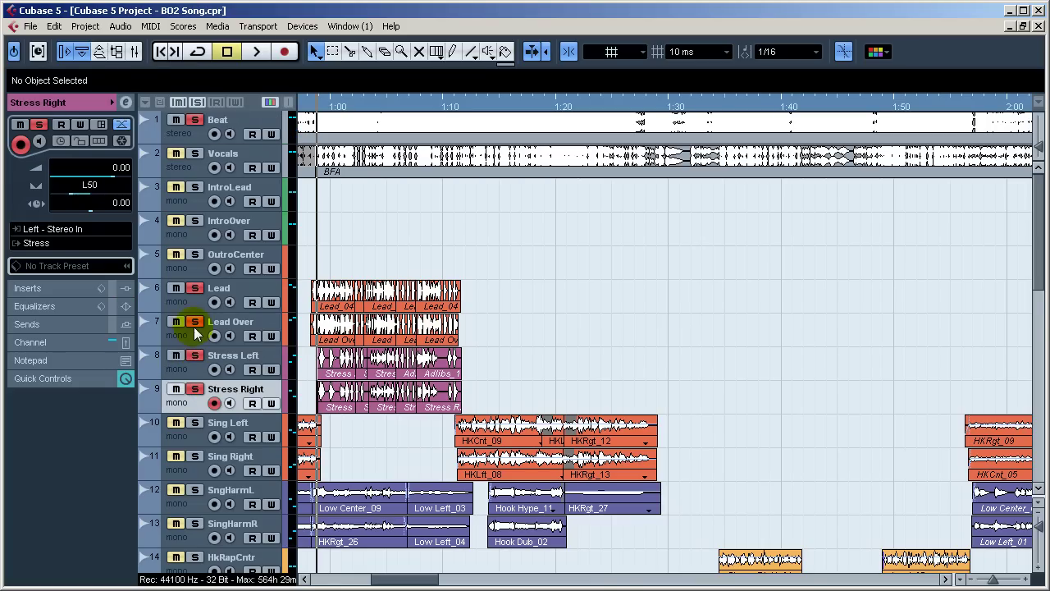
{"action": "left_click", "coordinate": [195, 322]}
{"action": "key", "text": "space"}
{"action": "left_click", "coordinate": [194, 289]}
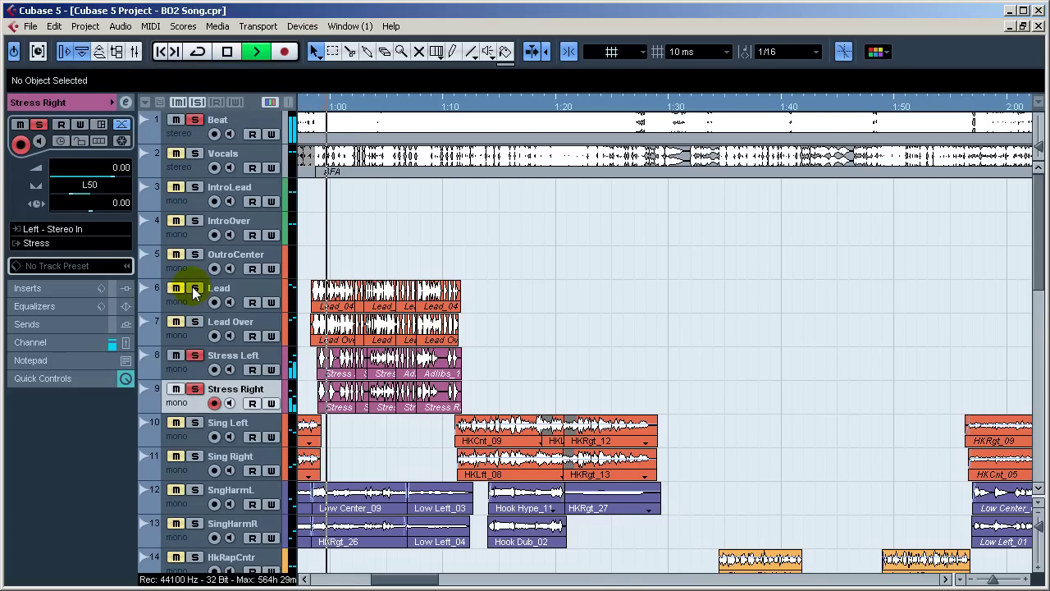
{"action": "key", "text": "space"}
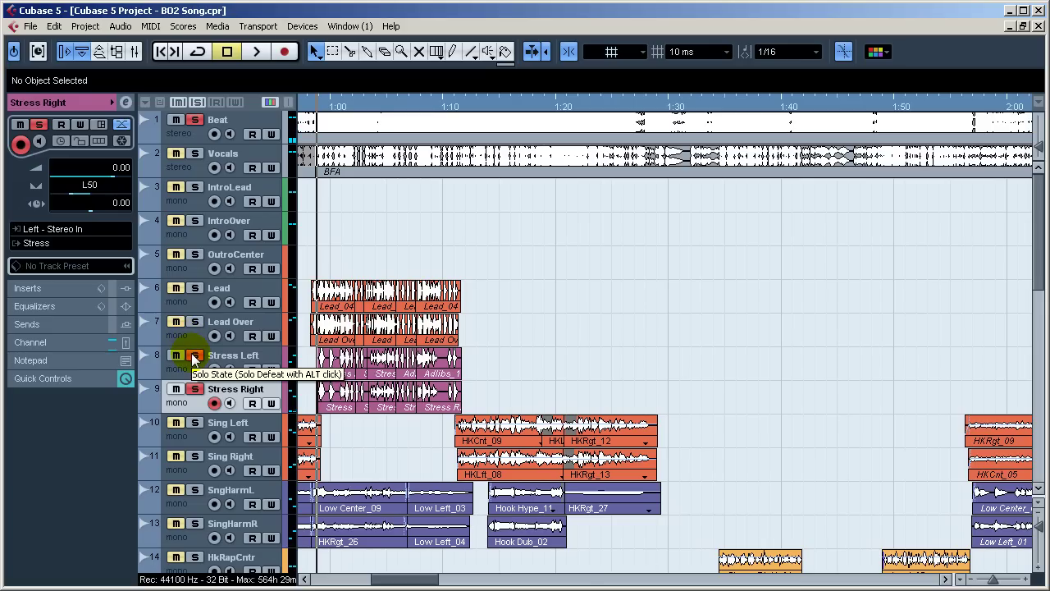
Step: Remove the solos from Stress Left and Stress Right, and audition the beat alone
{"action": "left_click", "coordinate": [194, 356]}
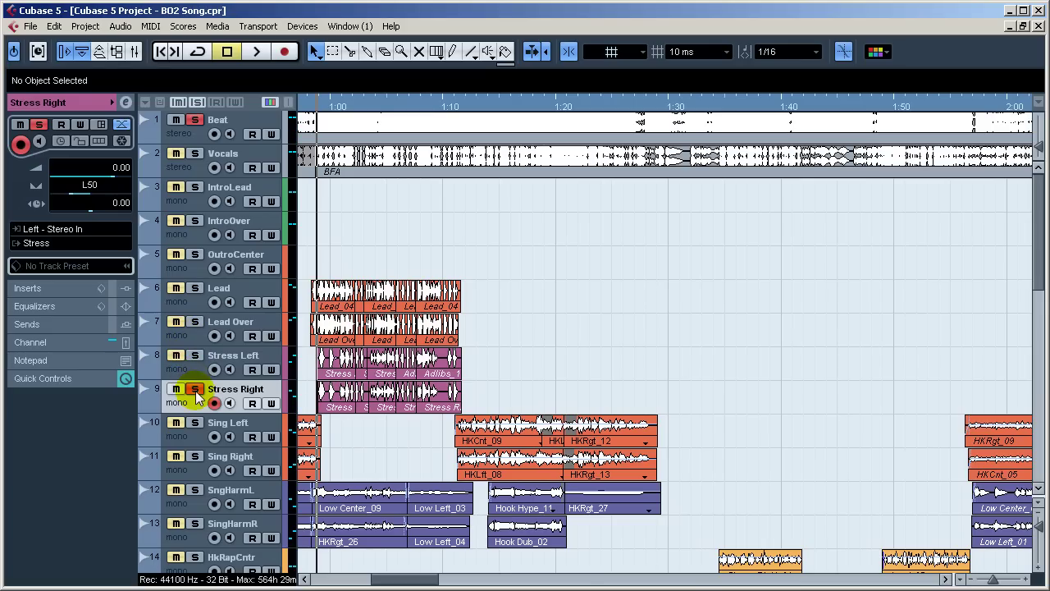
{"action": "left_click", "coordinate": [194, 390]}
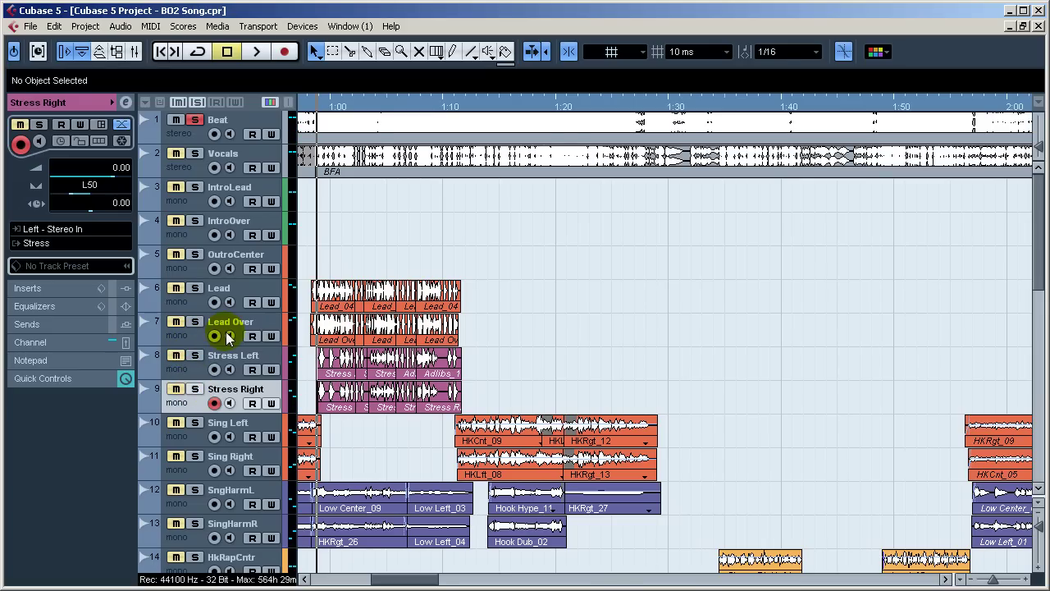
{"action": "left_click_drag", "start_coordinate": [998, 579], "coordinate": [999, 580]}
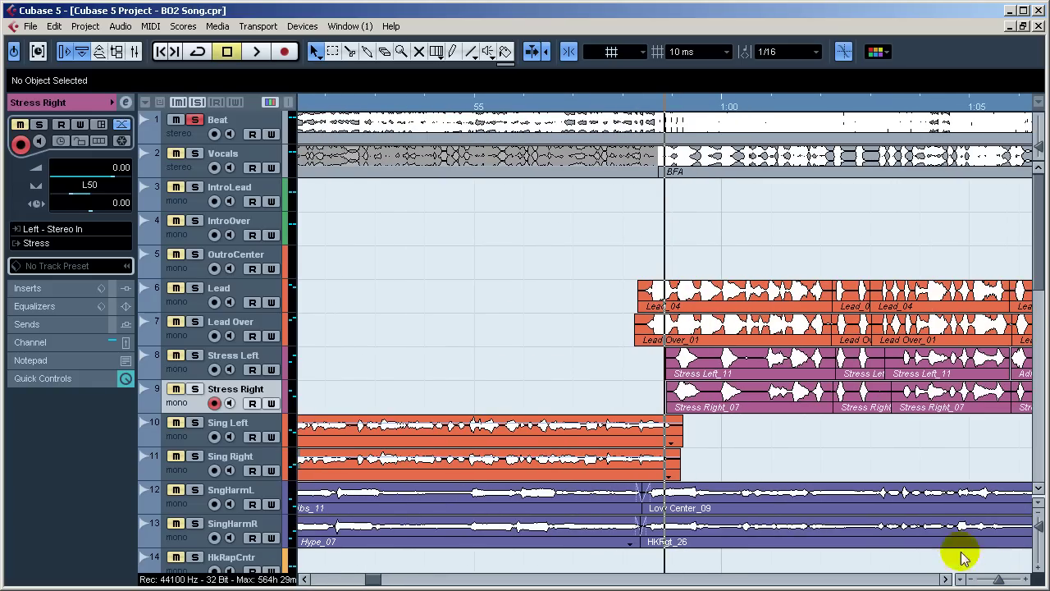
{"action": "key", "text": "space"}
{"action": "key", "text": "space"}
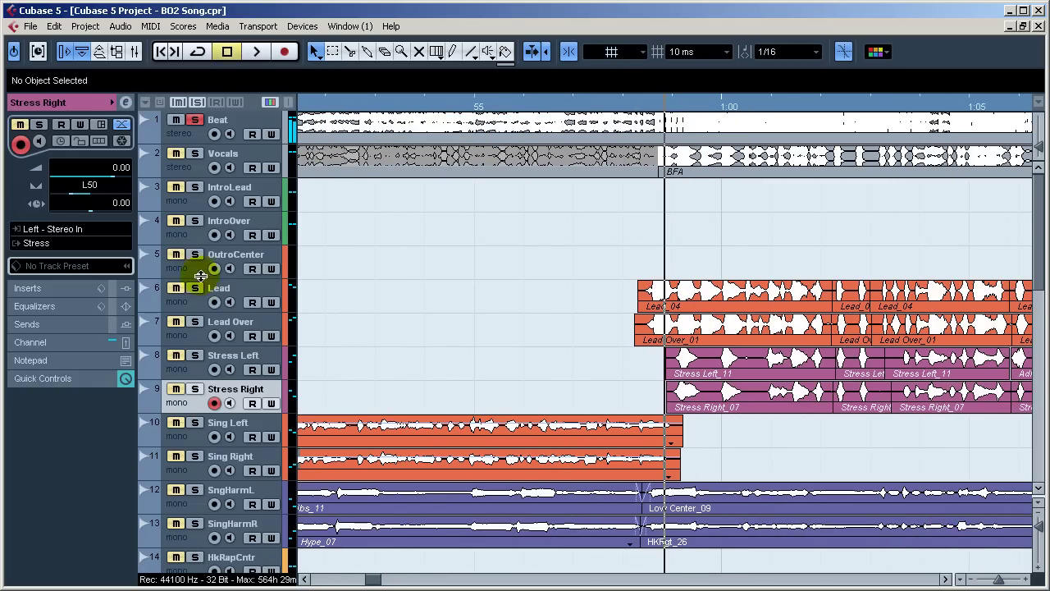
Step: Solo Stress Right, Stress Left, Lead Over and Lead again, and audition all four together with the beat
{"action": "left_click", "coordinate": [195, 389]}
{"action": "left_click", "coordinate": [194, 355]}
{"action": "left_click", "coordinate": [195, 322]}
{"action": "left_click", "coordinate": [194, 288]}
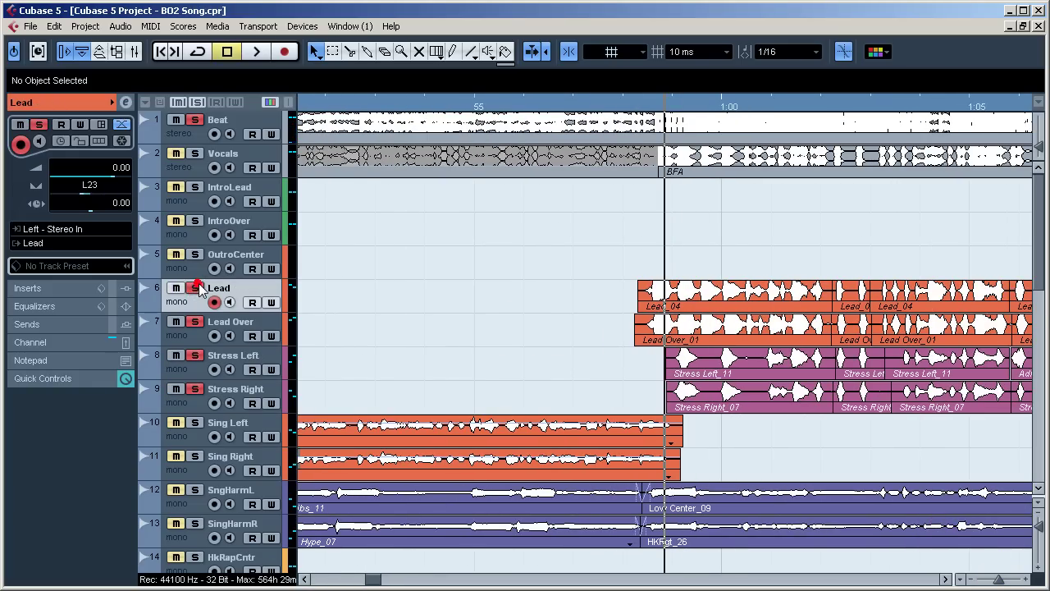
{"action": "key", "text": "space"}
{"action": "key", "text": "space"}
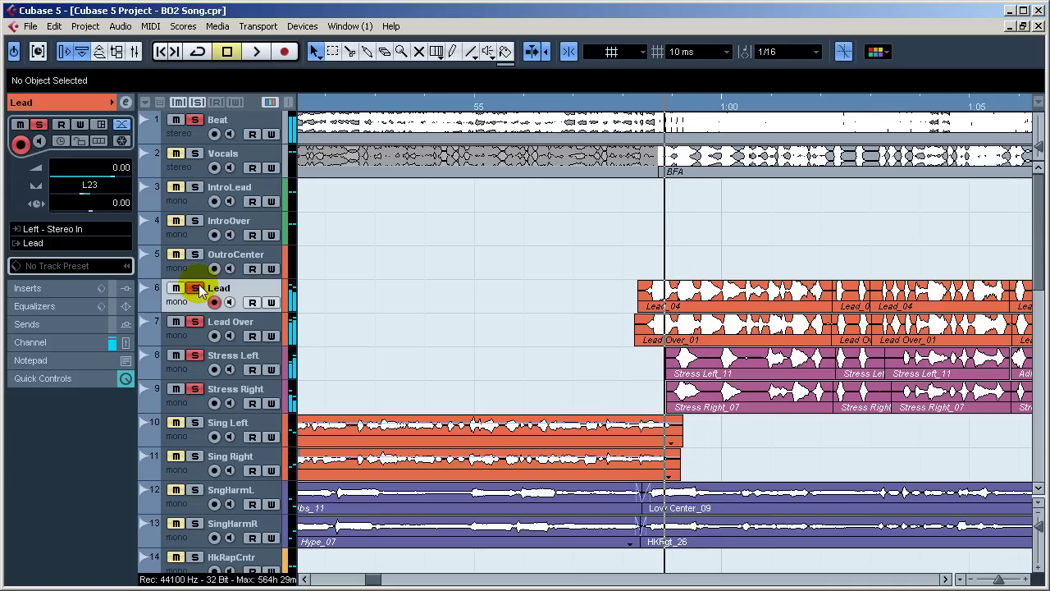
Step: Place the playback cursor just before the Stress clips begin, and audition the opening Lead and Stress phrases twice
{"action": "left_click", "coordinate": [648, 108]}
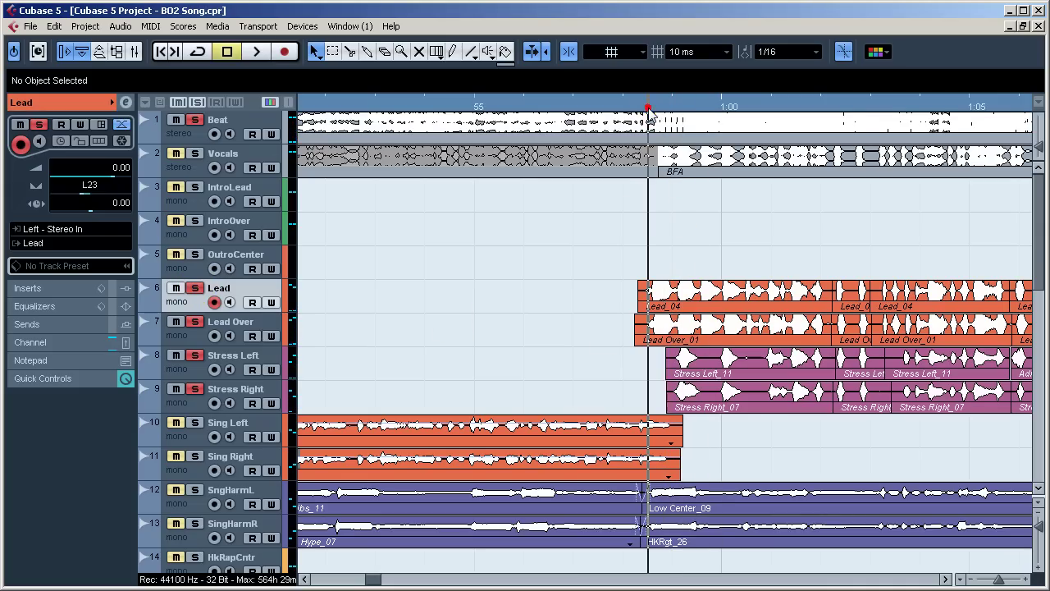
{"action": "left_click", "coordinate": [658, 109]}
{"action": "left_click", "coordinate": [652, 109]}
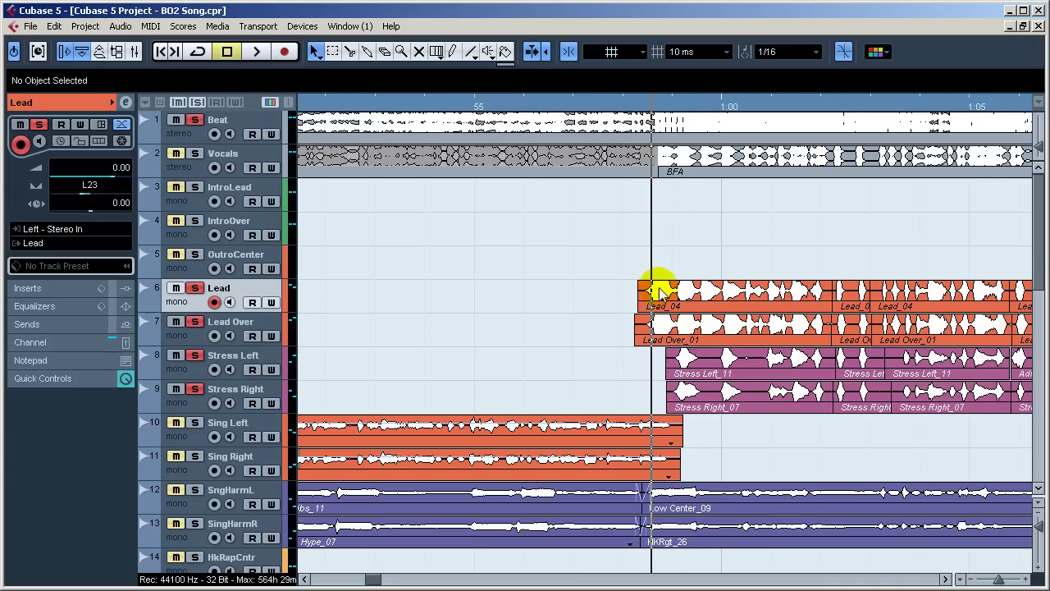
{"action": "key", "text": "space"}
{"action": "key", "text": "space"}
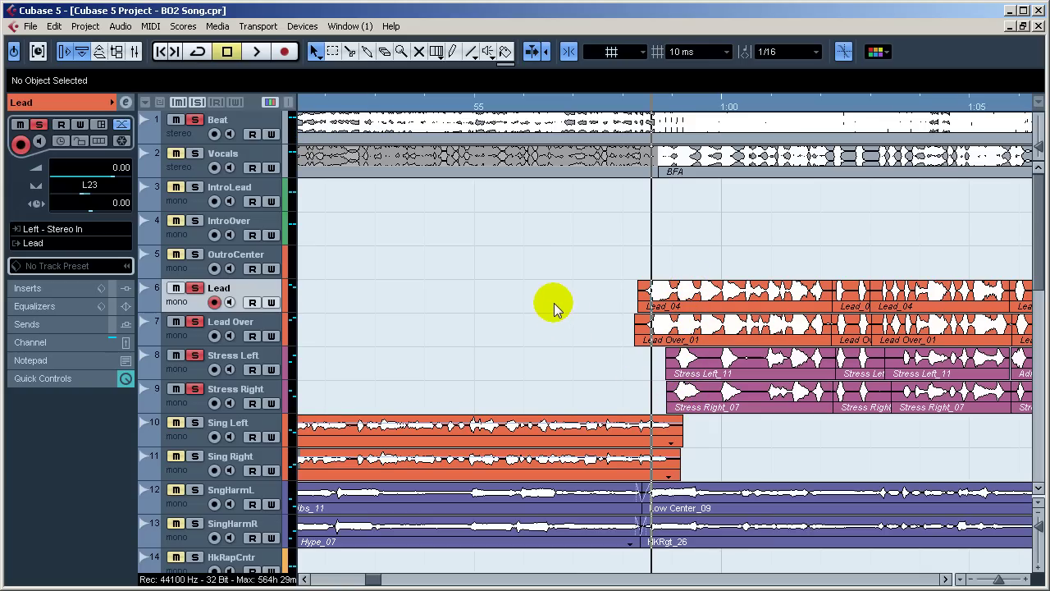
{"action": "key", "text": "space"}
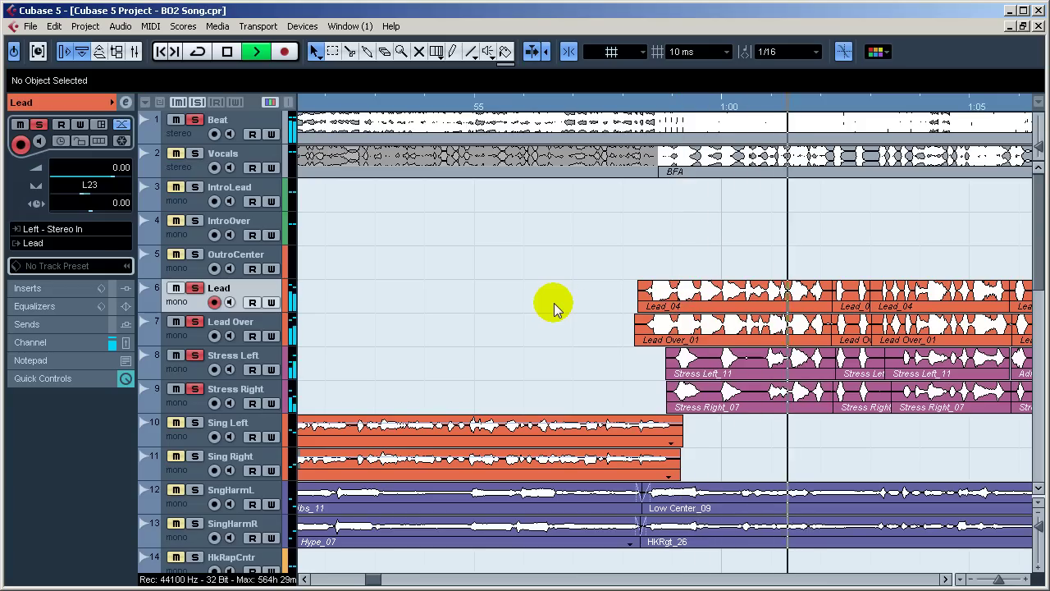
{"action": "key", "text": "space"}
Step: Audition the soloed Lead and Stress section from its beginning, and again from about 1:02
{"action": "left_click_drag", "start_coordinate": [1000, 580], "coordinate": [996, 580]}
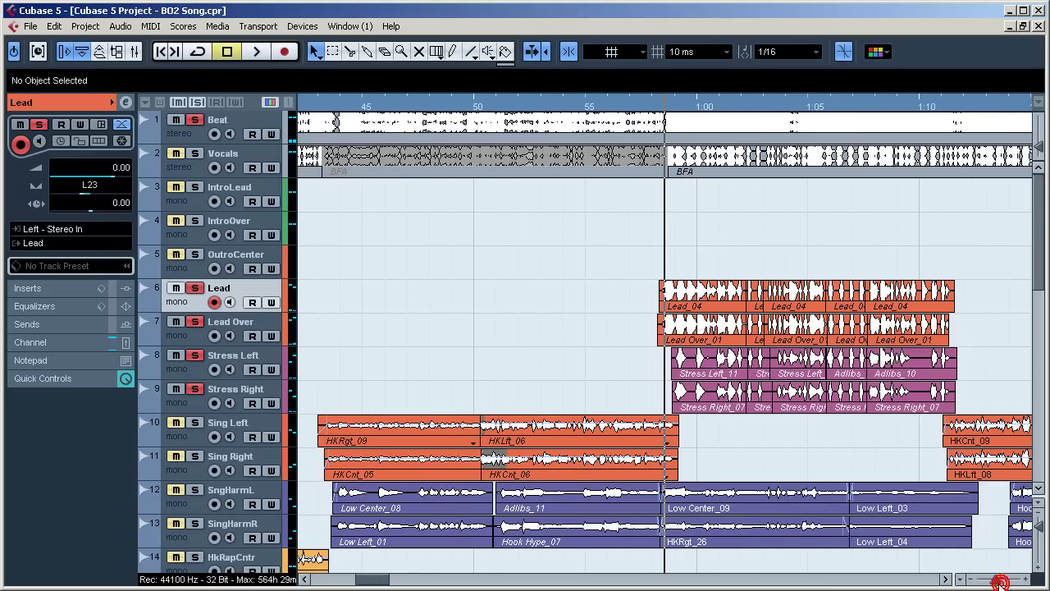
{"action": "left_click", "coordinate": [945, 580]}
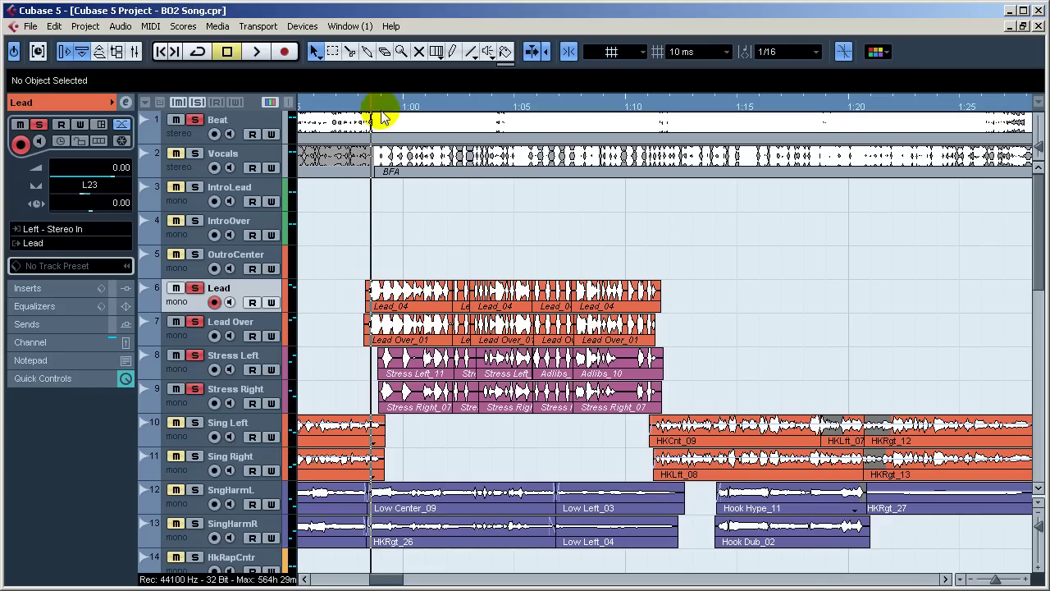
{"action": "key", "text": "space"}
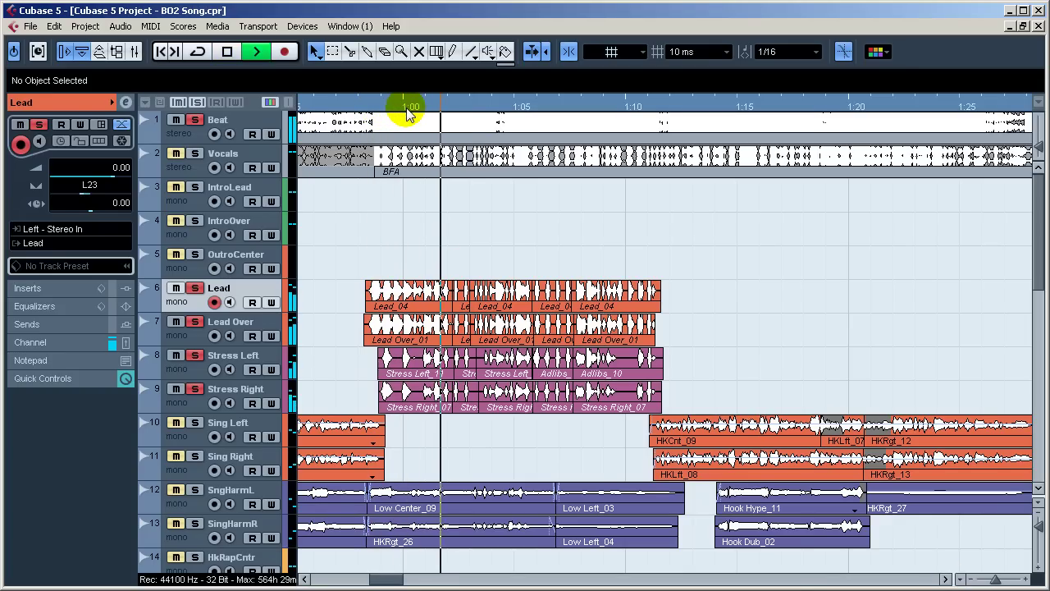
{"action": "key", "text": "space"}
{"action": "left_click", "coordinate": [457, 107]}
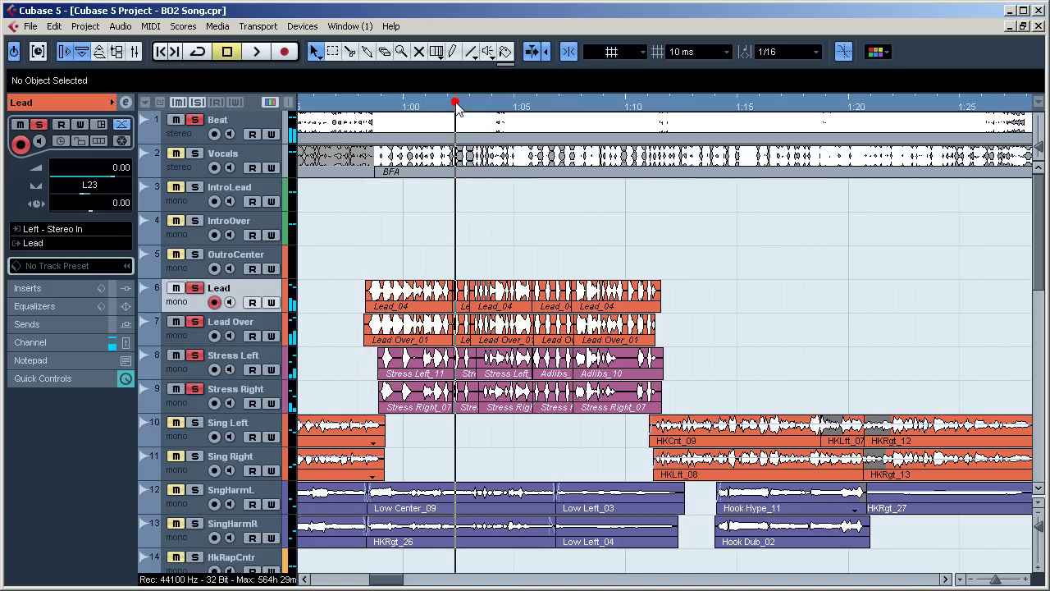
{"action": "left_click", "coordinate": [452, 106]}
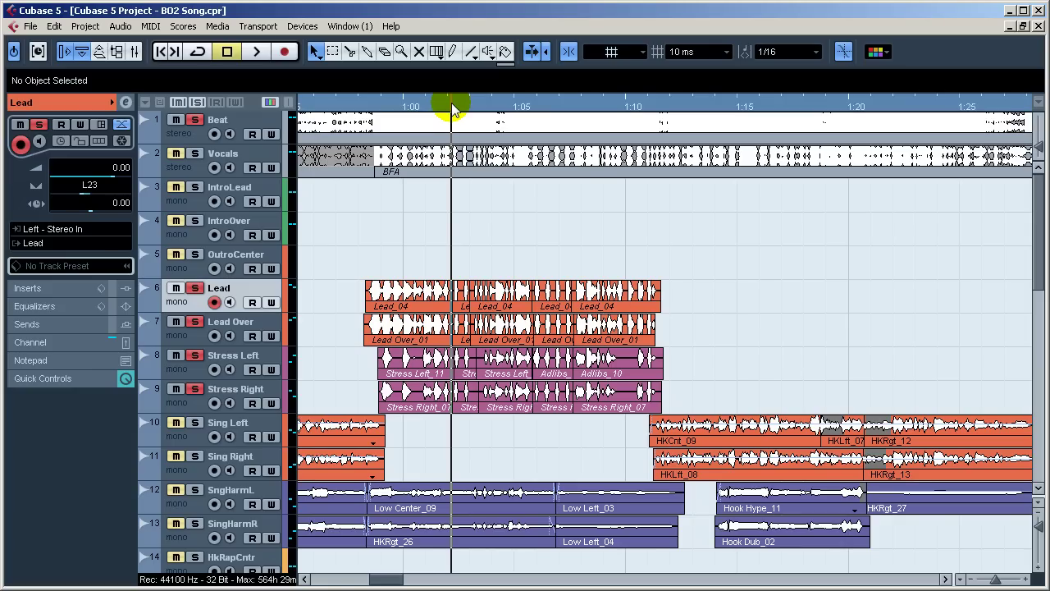
{"action": "key", "text": "space"}
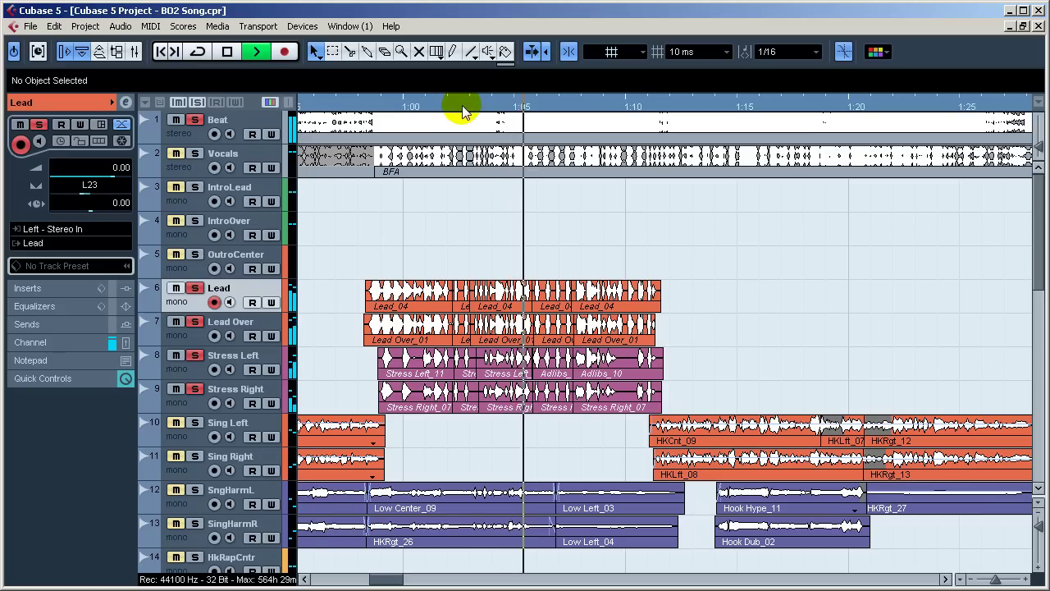
{"action": "key", "text": "space"}
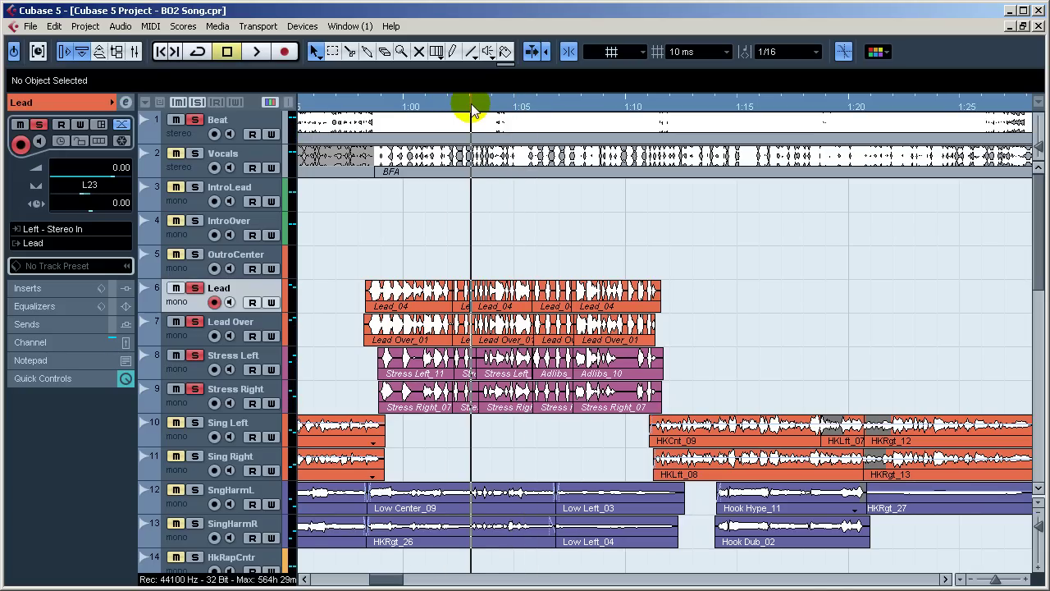
Step: Audition the soloed Lead and Stress section twice from about 1:03
{"action": "key", "text": "space"}
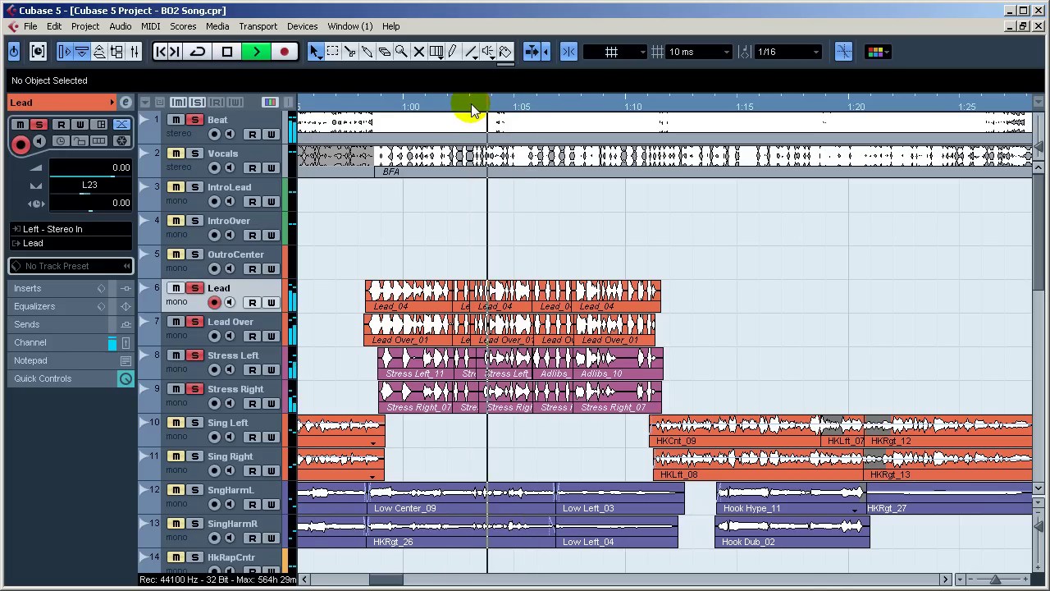
{"action": "key", "text": "space"}
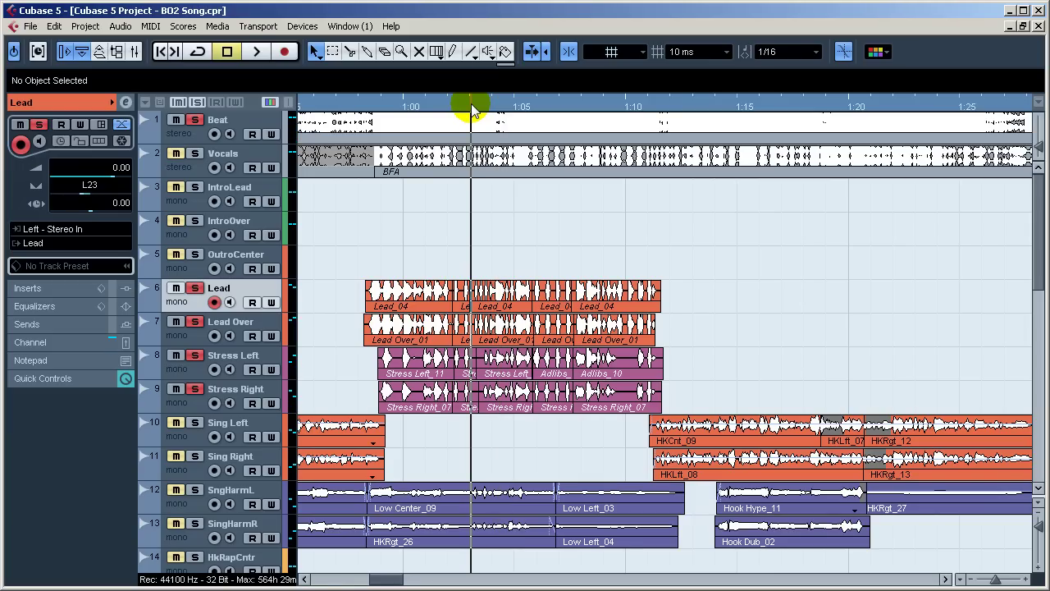
{"action": "key", "text": "space"}
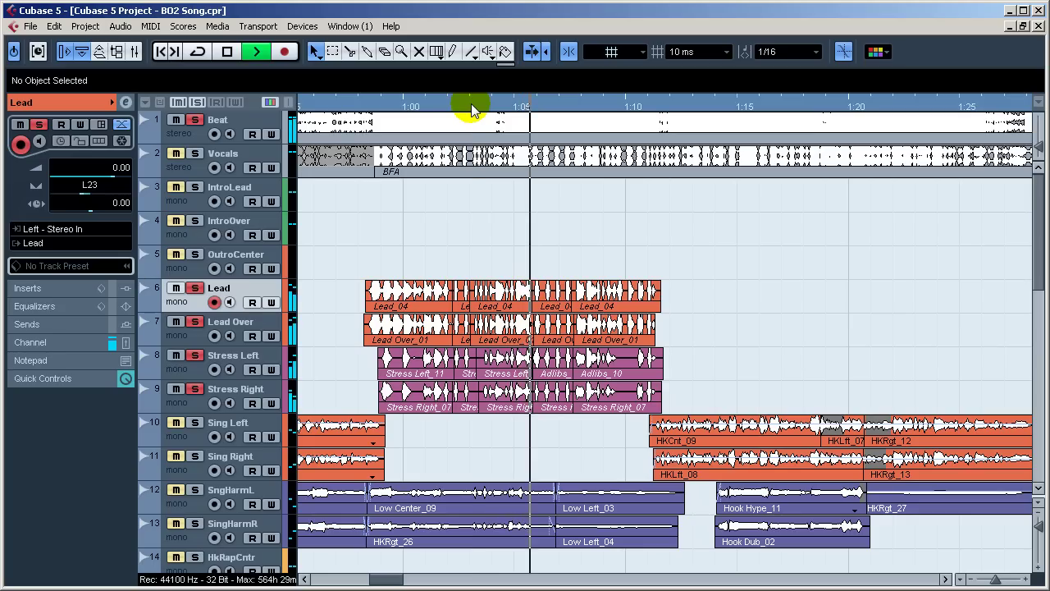
{"action": "key", "text": "space"}
Step: Audition the remaining Lead and Stress phrases from about 1:05, and again from between 1:08 and 1:09
{"action": "left_click", "coordinate": [523, 104]}
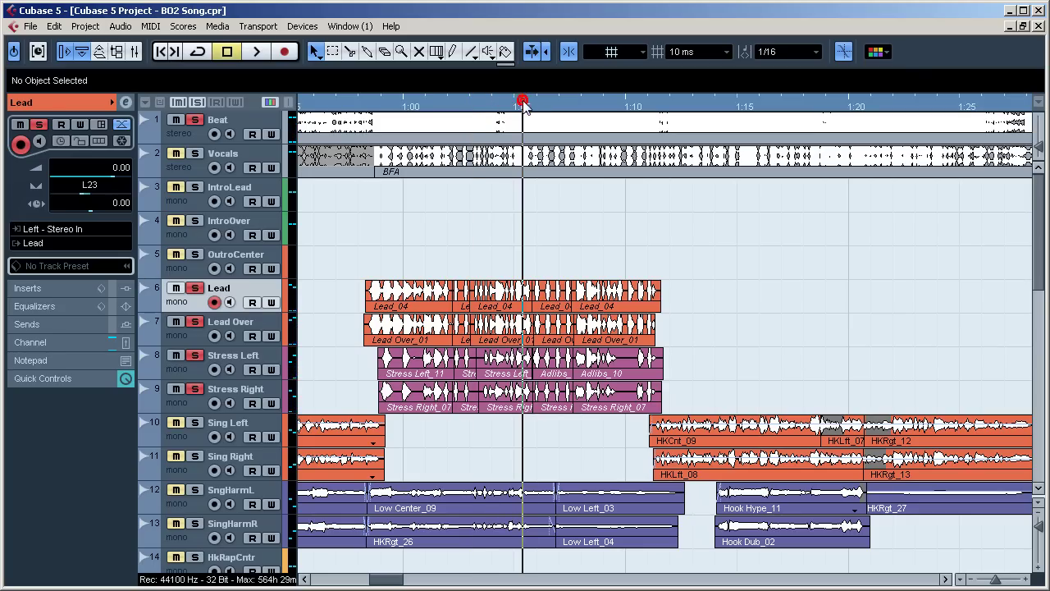
{"action": "key", "text": "space"}
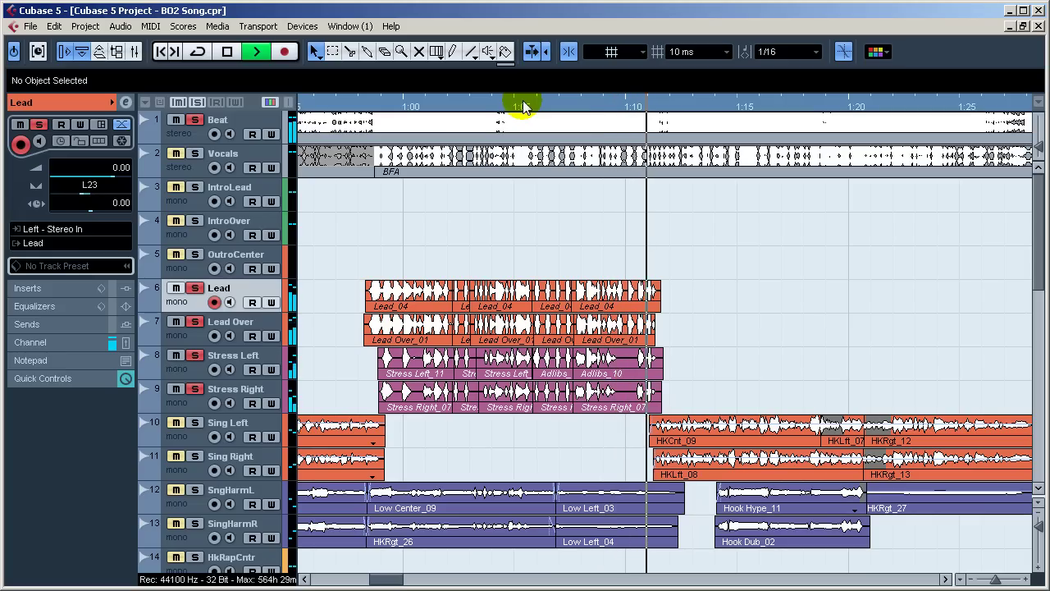
{"action": "key", "text": "space"}
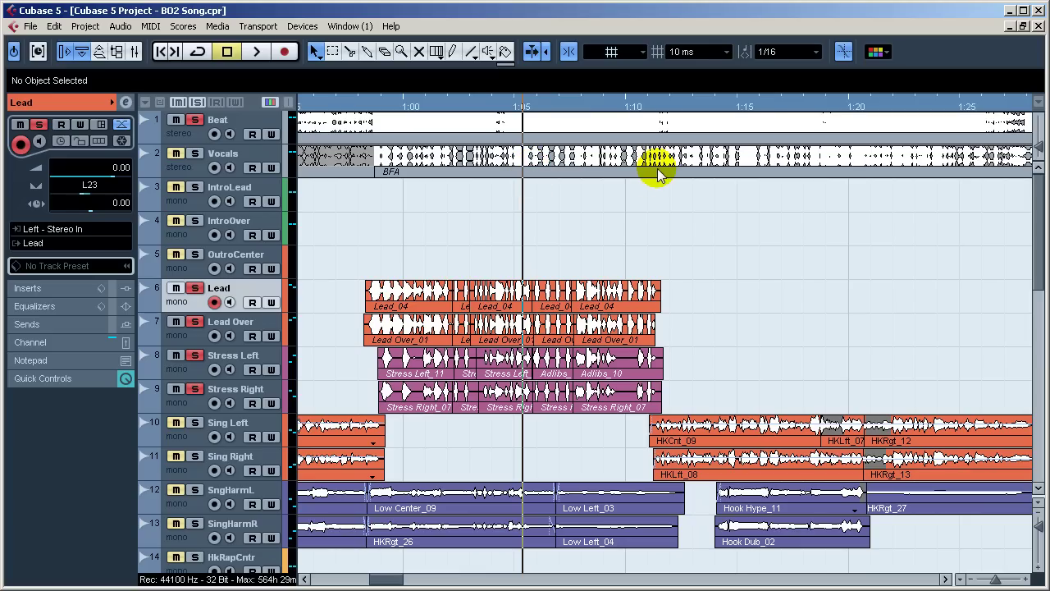
{"action": "double_click", "coordinate": [594, 108]}
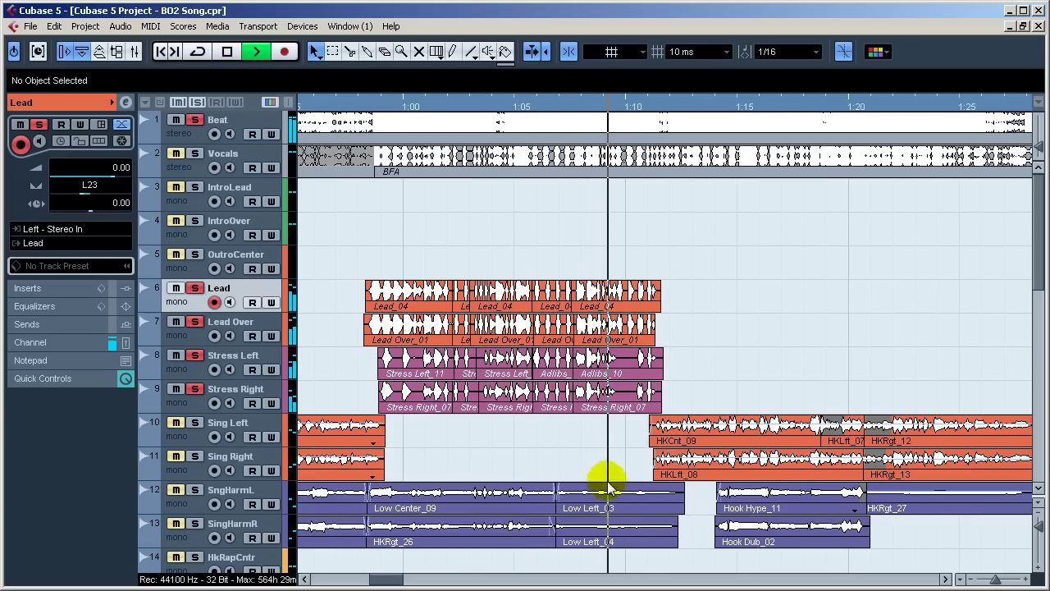
{"action": "key", "text": "space"}
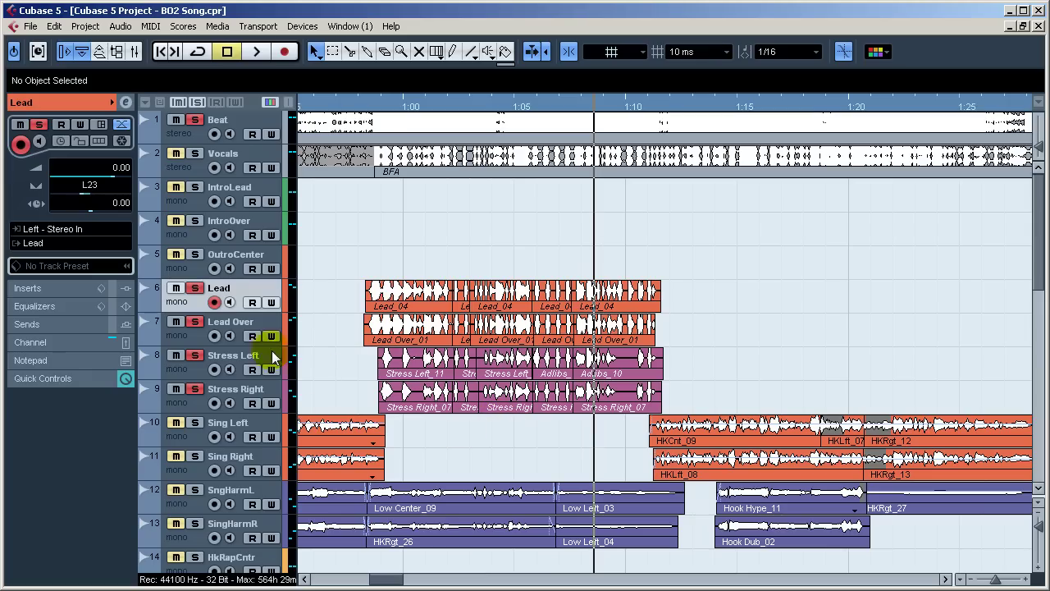
Step: Check the Lead and Lead Over tracks' panning and routing, and view the REQ 6 equalizer on the Lead group
{"action": "left_click", "coordinate": [214, 302]}
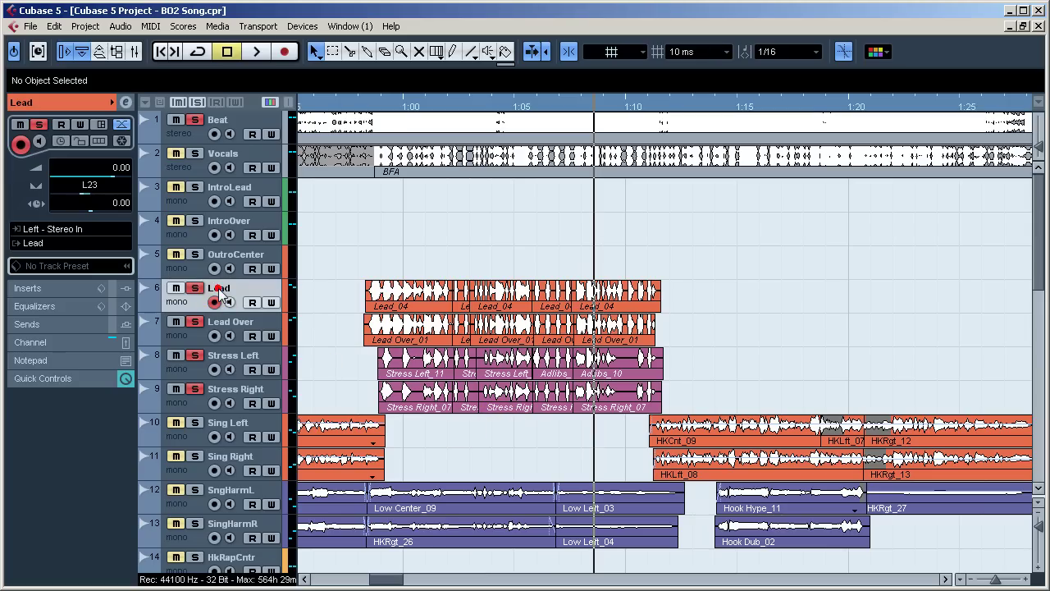
{"action": "left_click", "coordinate": [191, 339]}
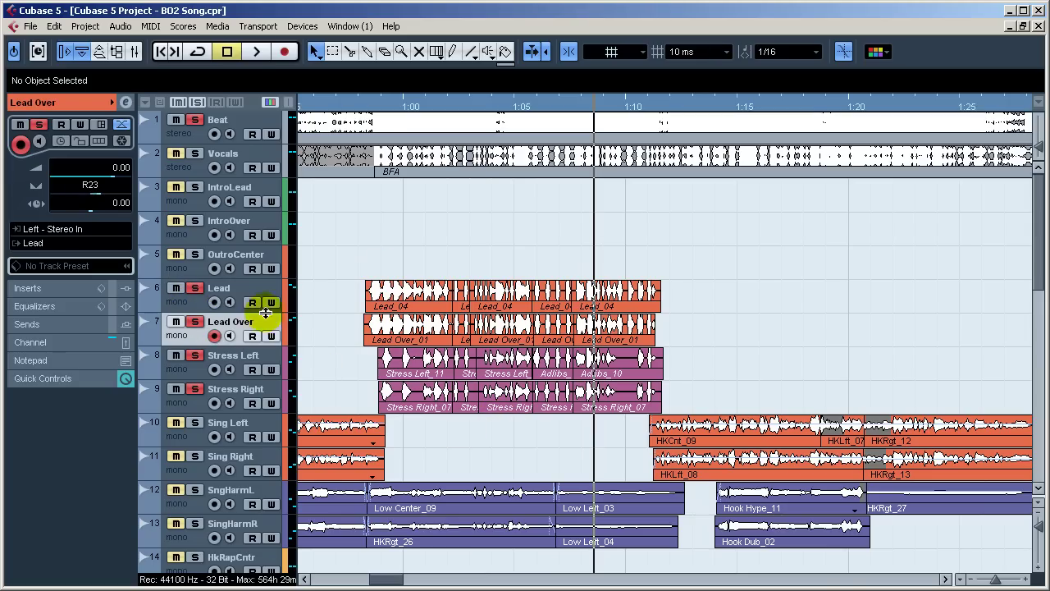
{"action": "scroll", "coordinate": [311, 254], "scroll_direction": "down", "scroll_amount": 10}
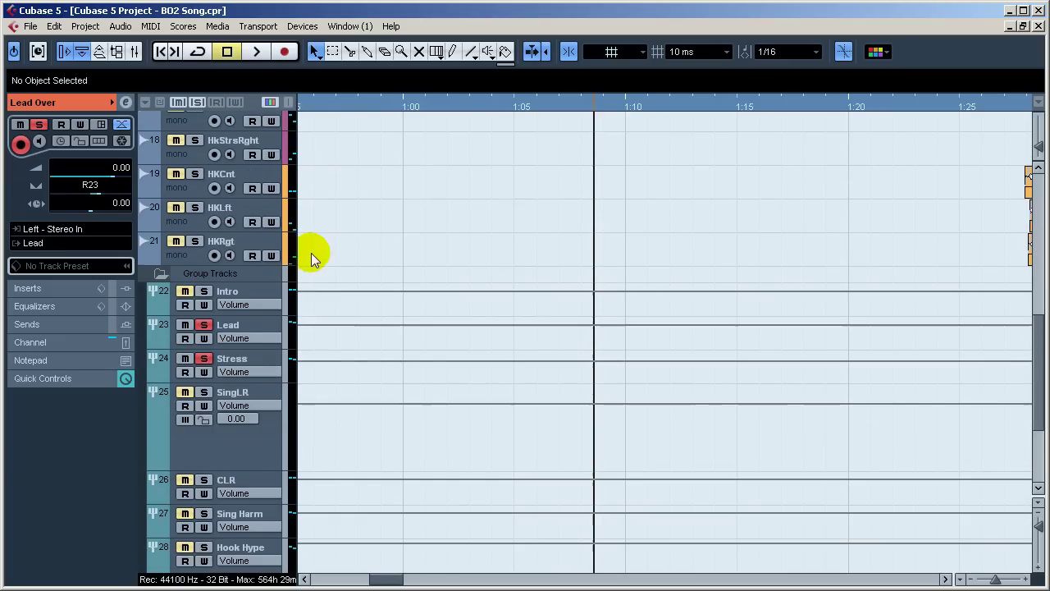
{"action": "left_click", "coordinate": [261, 323]}
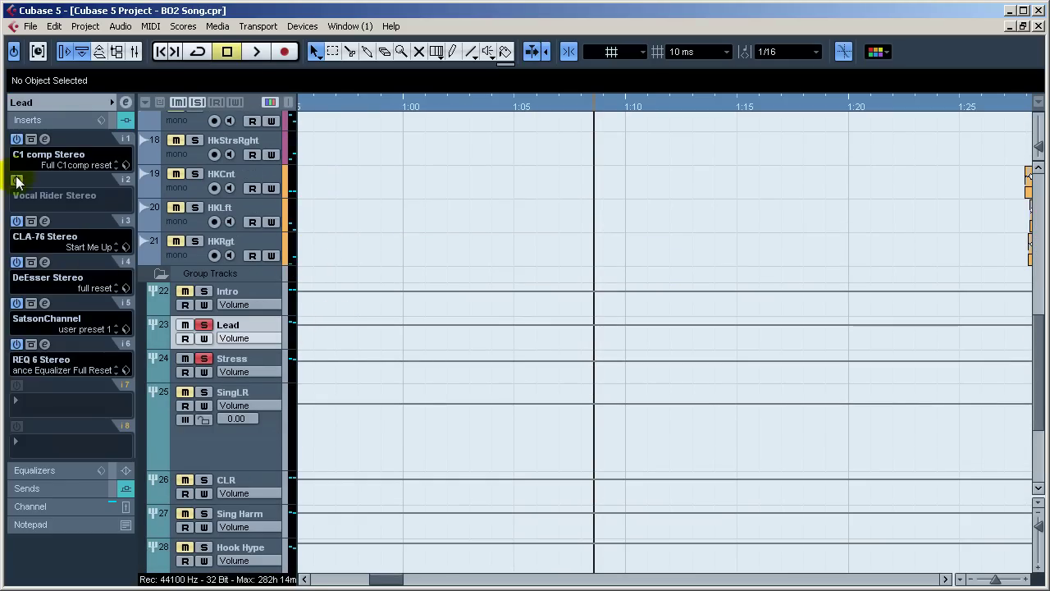
{"action": "left_click", "coordinate": [44, 344]}
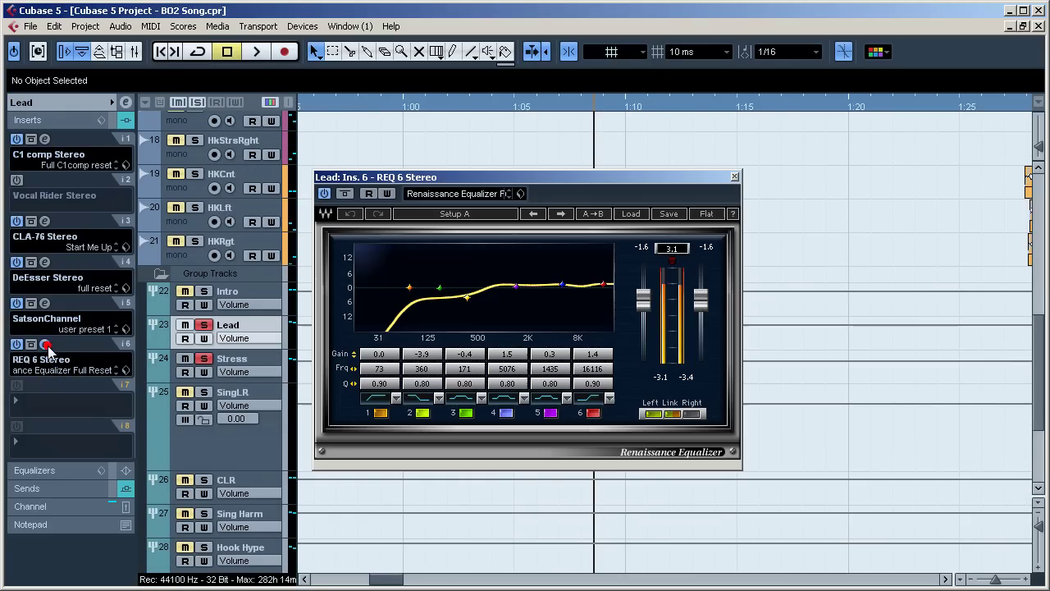
{"action": "left_click", "coordinate": [734, 178]}
Step: Examine the Lead group's C1 comp and CLA-76 compressors during playback, restarting from about 1:02
{"action": "left_click", "coordinate": [45, 139]}
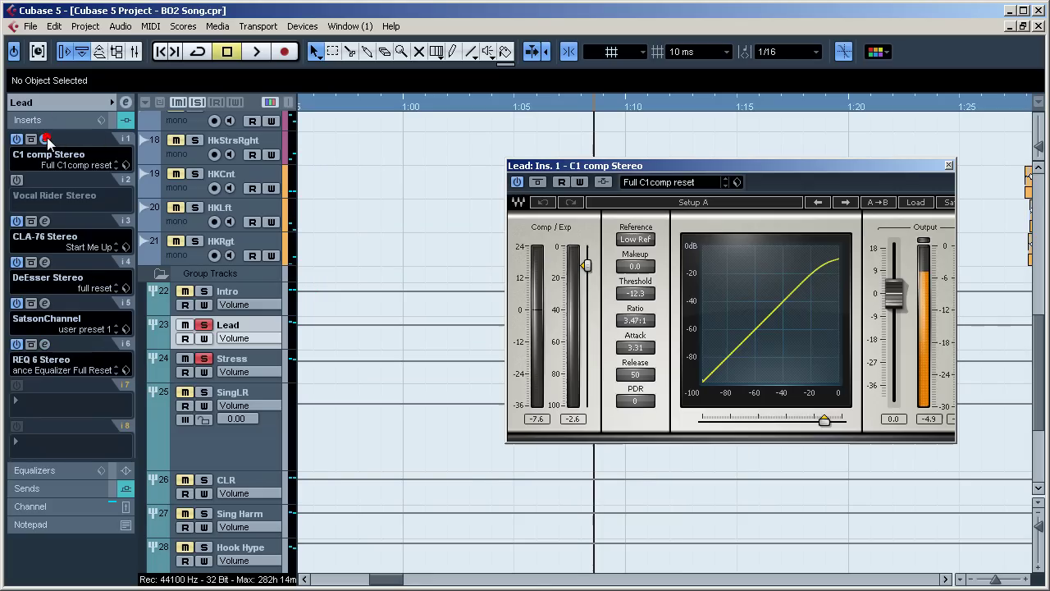
{"action": "key", "text": "space"}
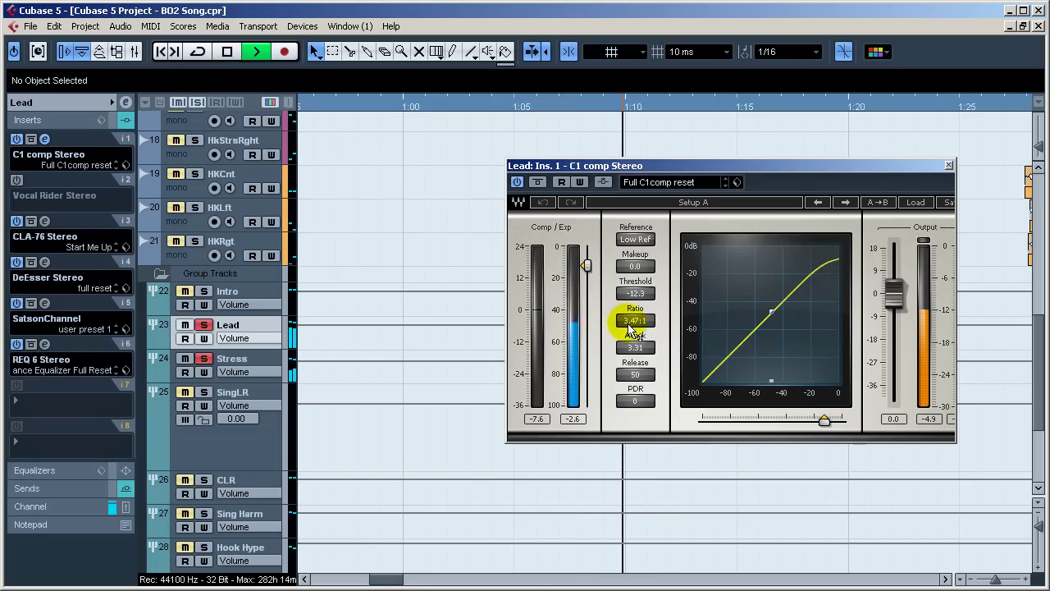
{"action": "left_click", "coordinate": [45, 221]}
{"action": "left_click", "coordinate": [457, 102]}
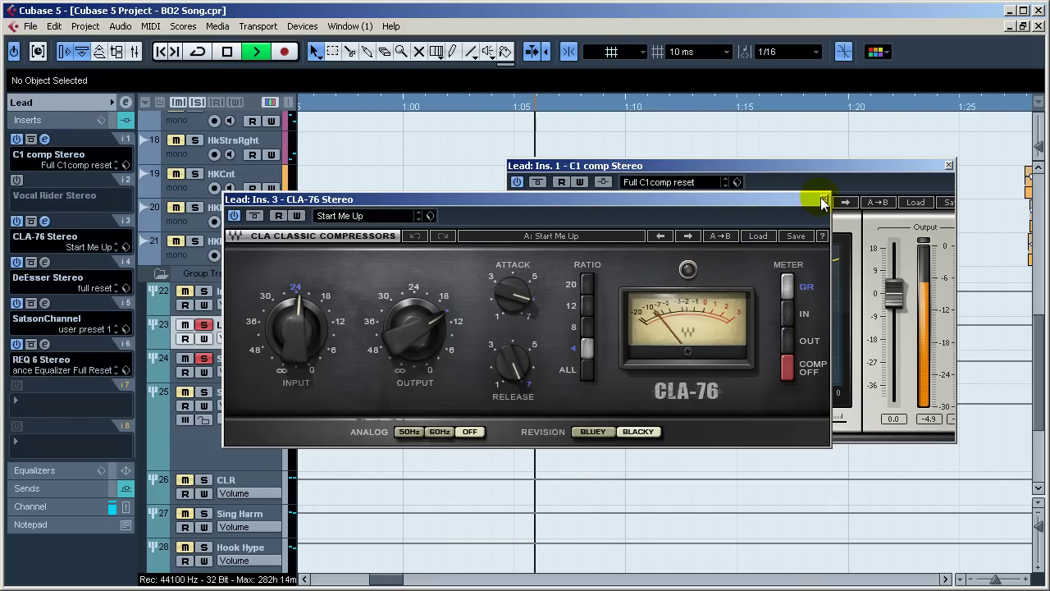
{"action": "key", "text": "space"}
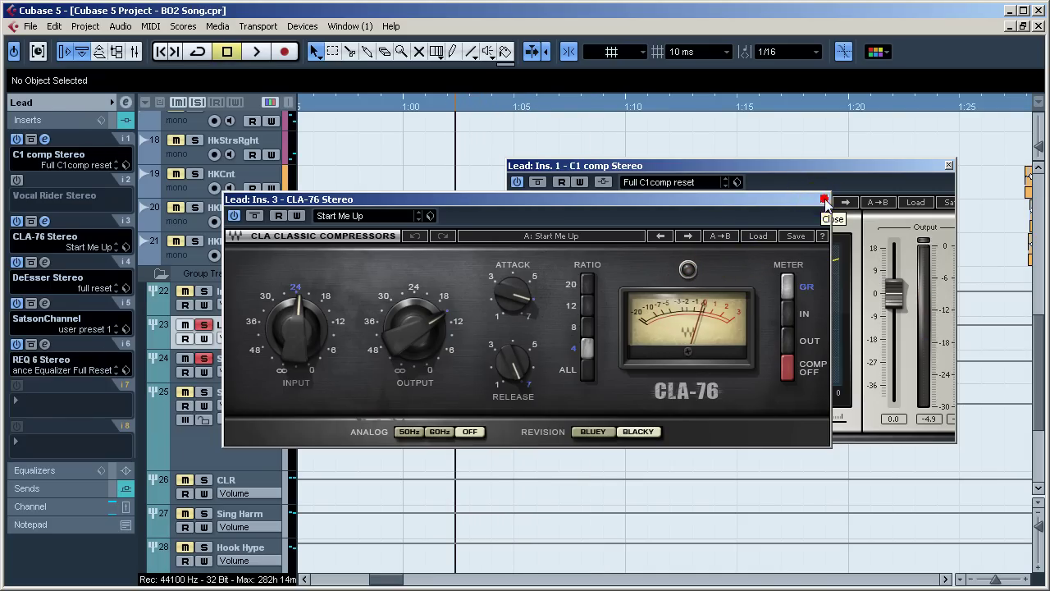
{"action": "left_click", "coordinate": [825, 200]}
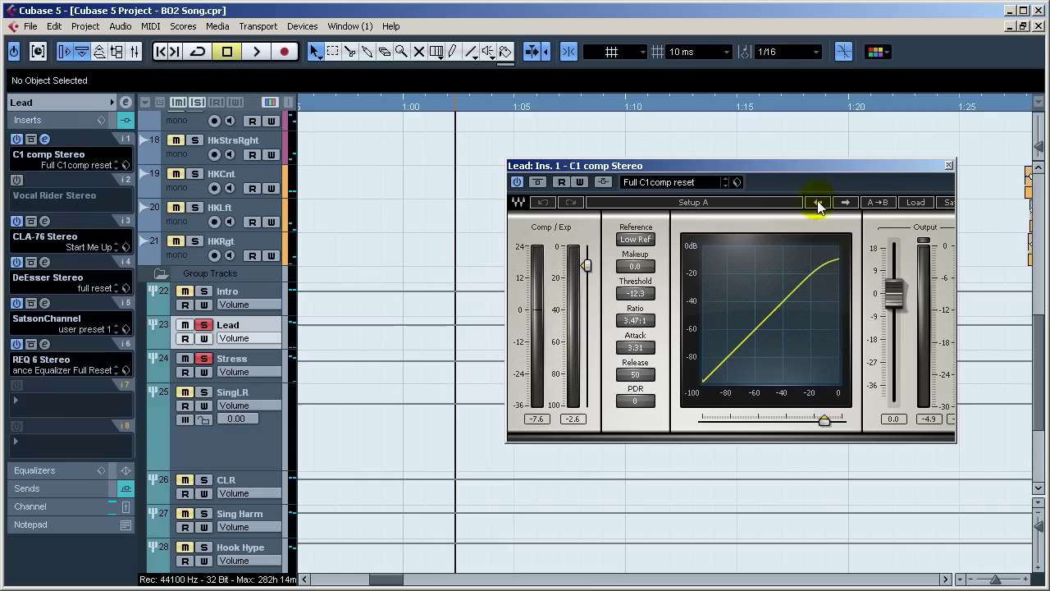
Step: Audition the vocals from just after 1:00 while checking the Lead group's C1 comp meters, and reposition the compressor window
{"action": "left_click", "coordinate": [420, 109]}
{"action": "key", "text": "space"}
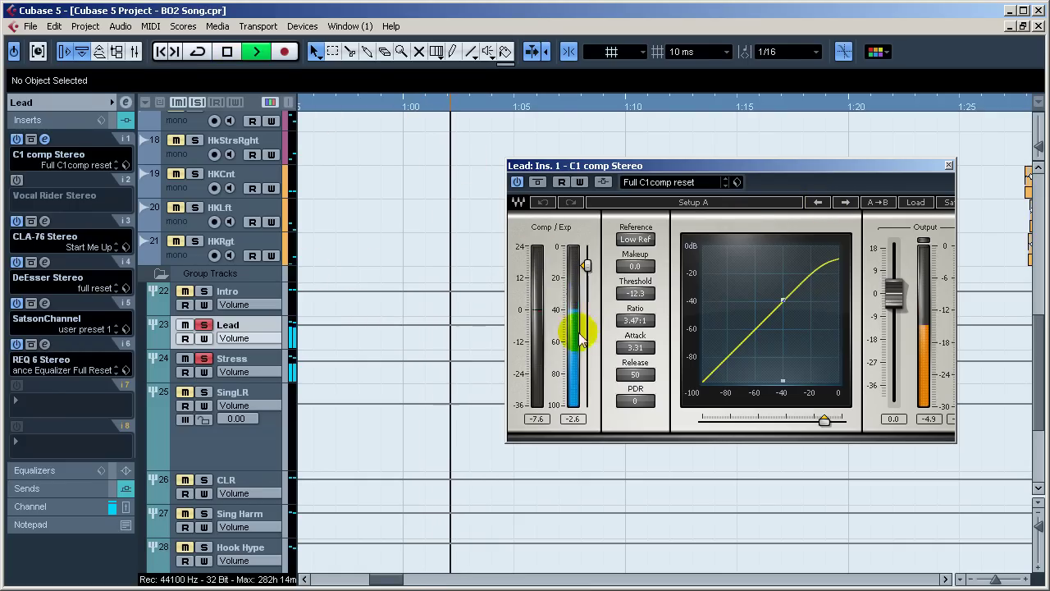
{"action": "key", "text": "space"}
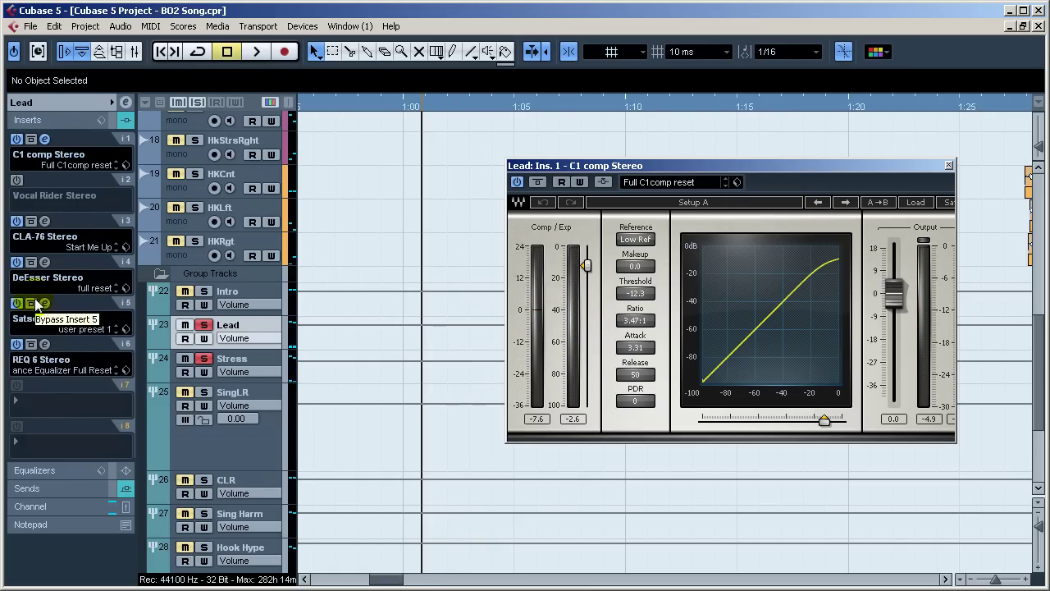
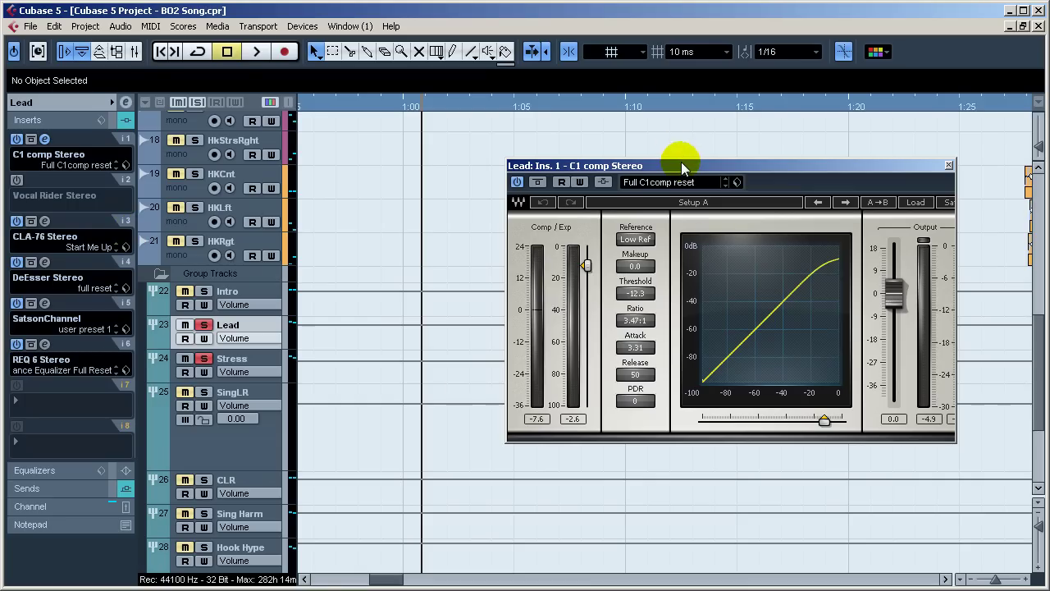
{"action": "left_click_drag", "start_coordinate": [681, 162], "coordinate": [654, 153]}
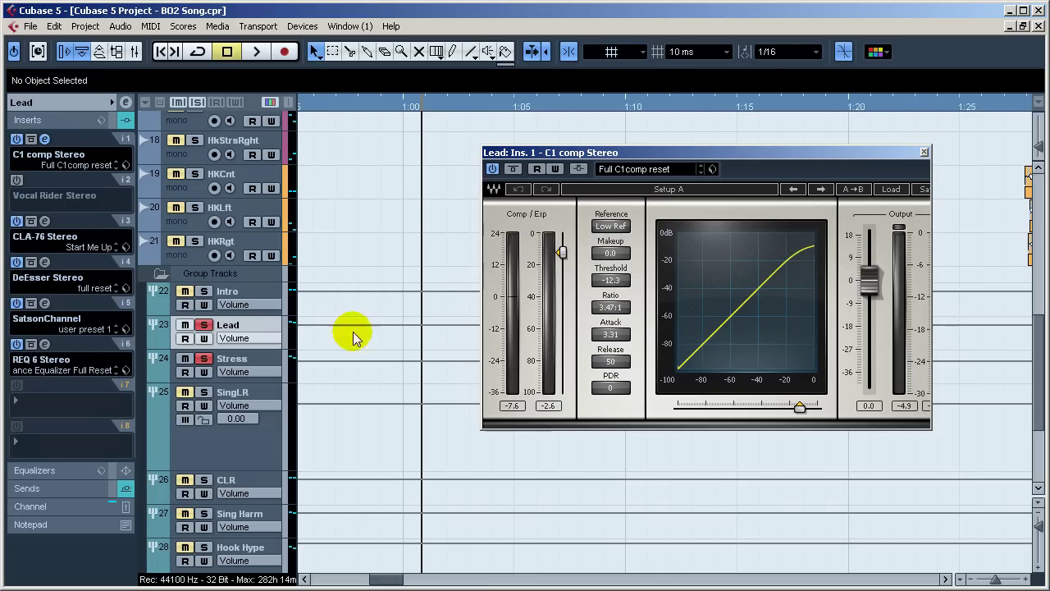
Step: Examine the Lead group's DeEsser during playback, and close both the DeEsser and C1 comp windows
{"action": "left_click", "coordinate": [45, 263]}
{"action": "key", "text": "space"}
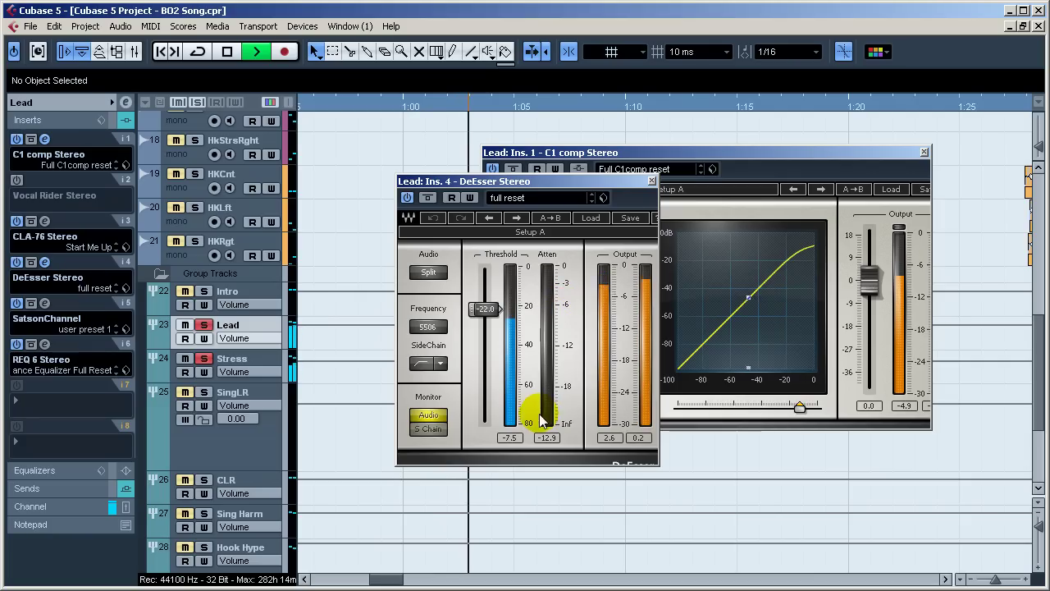
{"action": "left_click", "coordinate": [652, 180]}
{"action": "key", "text": "space"}
{"action": "left_click", "coordinate": [924, 153]}
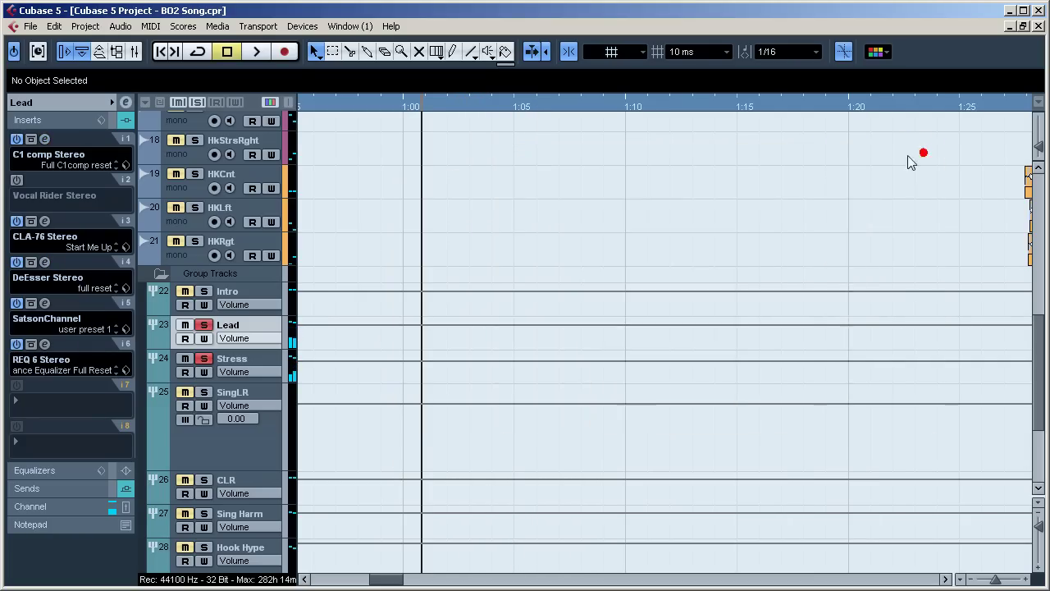
Step: Examine the Lead group's SatsonChannel plug-in with a brief playback, and close it
{"action": "left_click", "coordinate": [44, 304]}
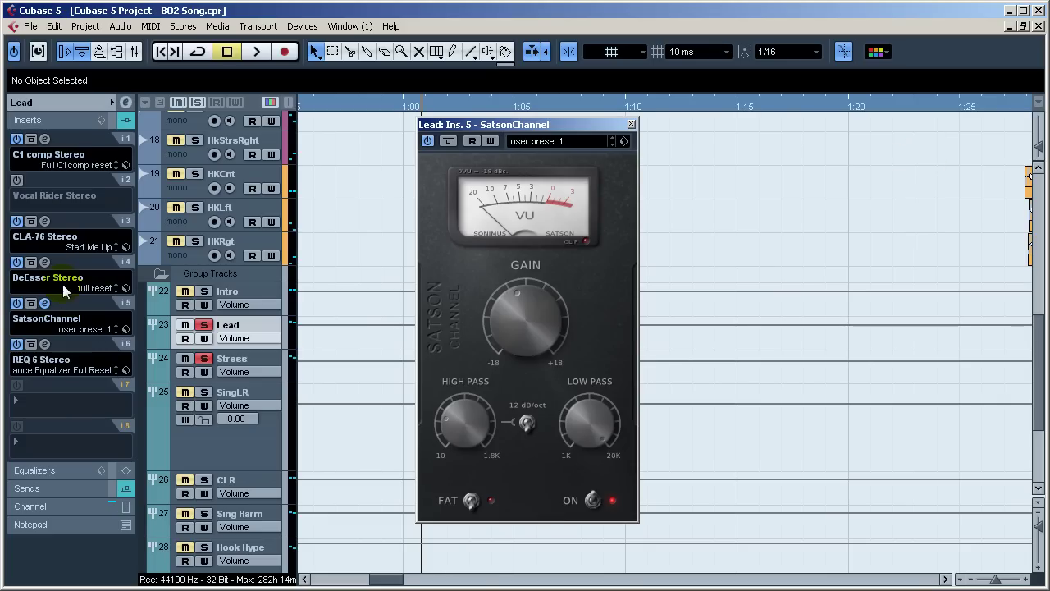
{"action": "key", "text": "space"}
{"action": "key", "text": "space"}
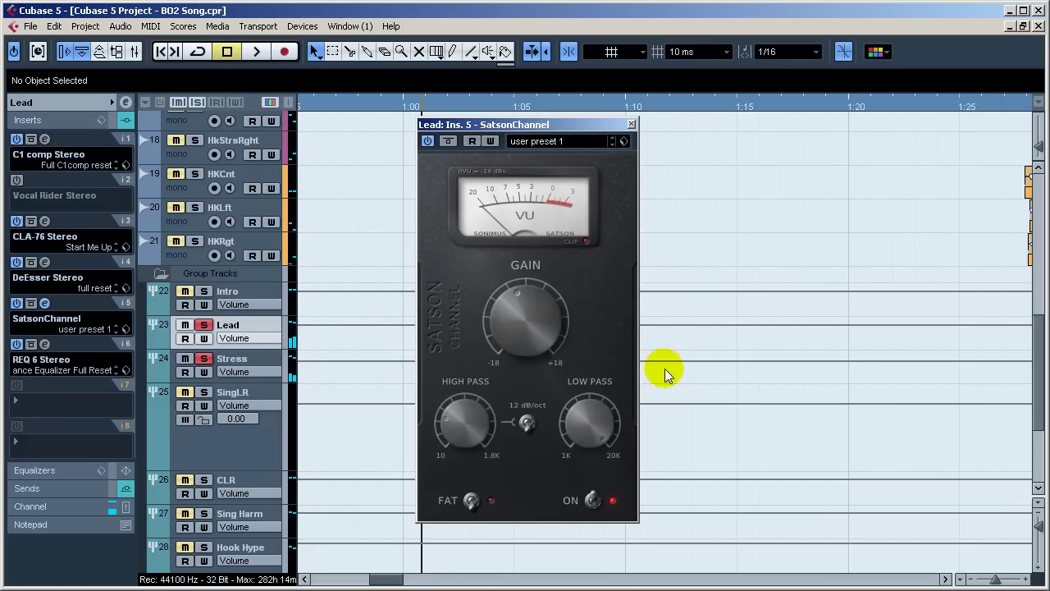
{"action": "left_click", "coordinate": [632, 123]}
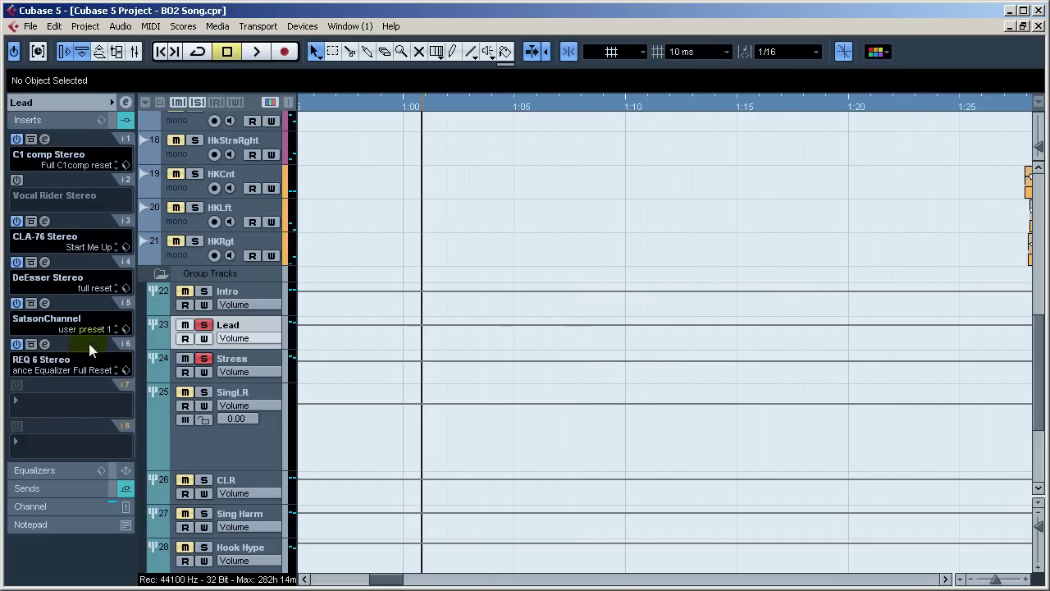
Step: Examine the Lead group's REQ 6 equalizer curve and levels during playback, and close it
{"action": "left_click", "coordinate": [44, 344]}
{"action": "key", "text": "space"}
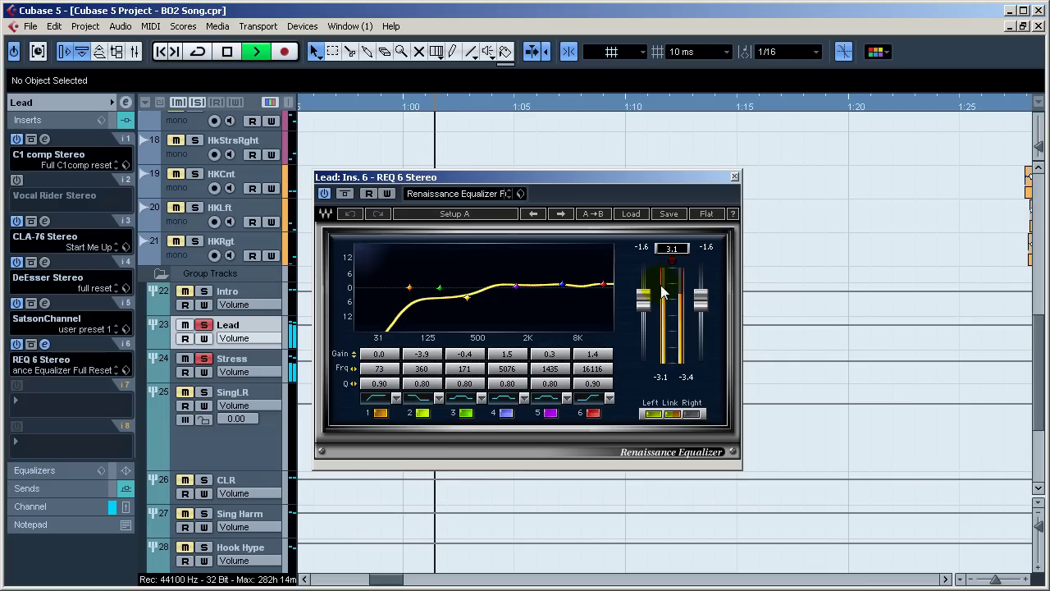
{"action": "key", "text": "space"}
{"action": "left_click", "coordinate": [735, 177]}
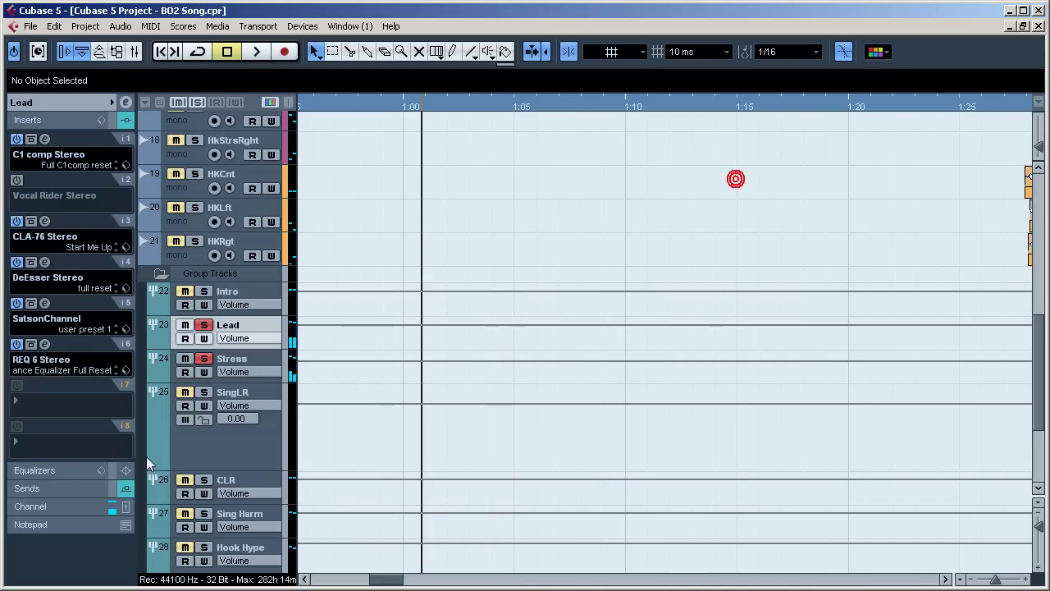
Step: View the Lead group's FrontRvb send and the Vintage Plate reverb it feeds, and close the reverb
{"action": "left_click", "coordinate": [55, 491]}
{"action": "left_click", "coordinate": [44, 175]}
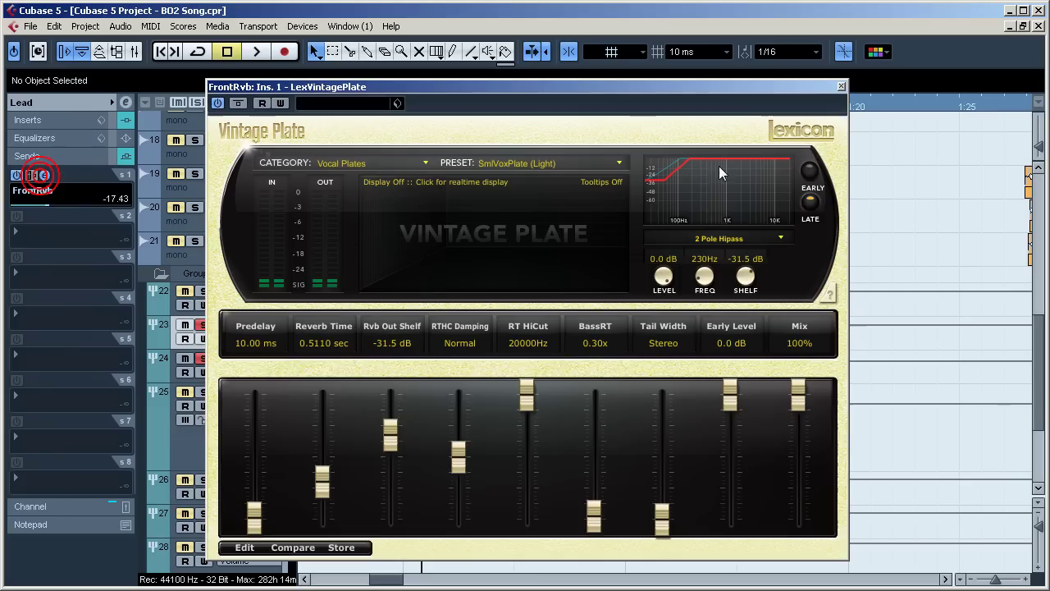
{"action": "left_click", "coordinate": [839, 88]}
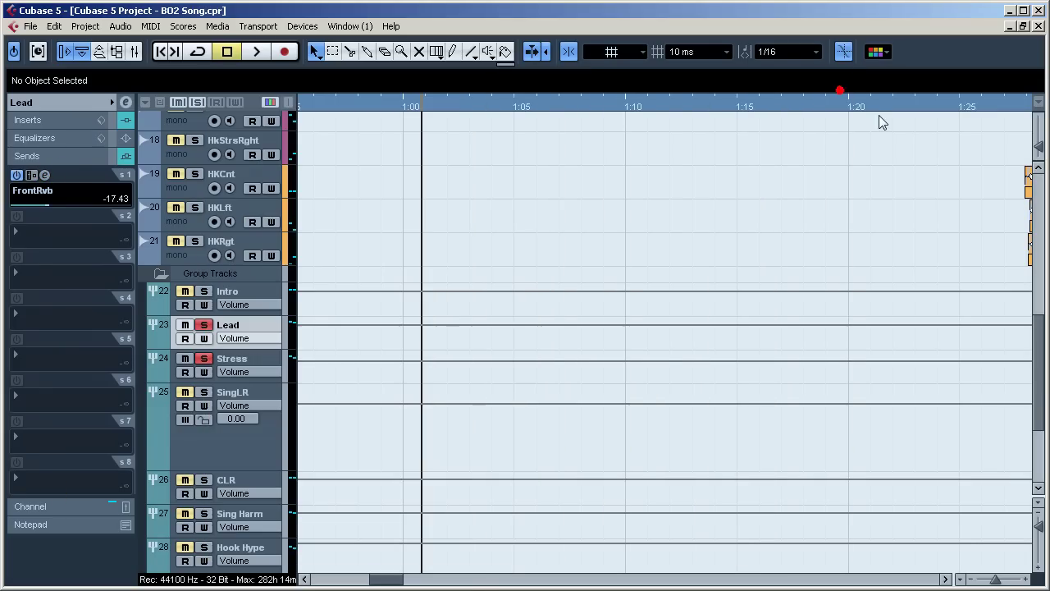
Step: Check the panning of the Stress Left and Stress Right tracks, and view Stress Right's output routing options without changing them
{"action": "left_click", "coordinate": [1038, 352]}
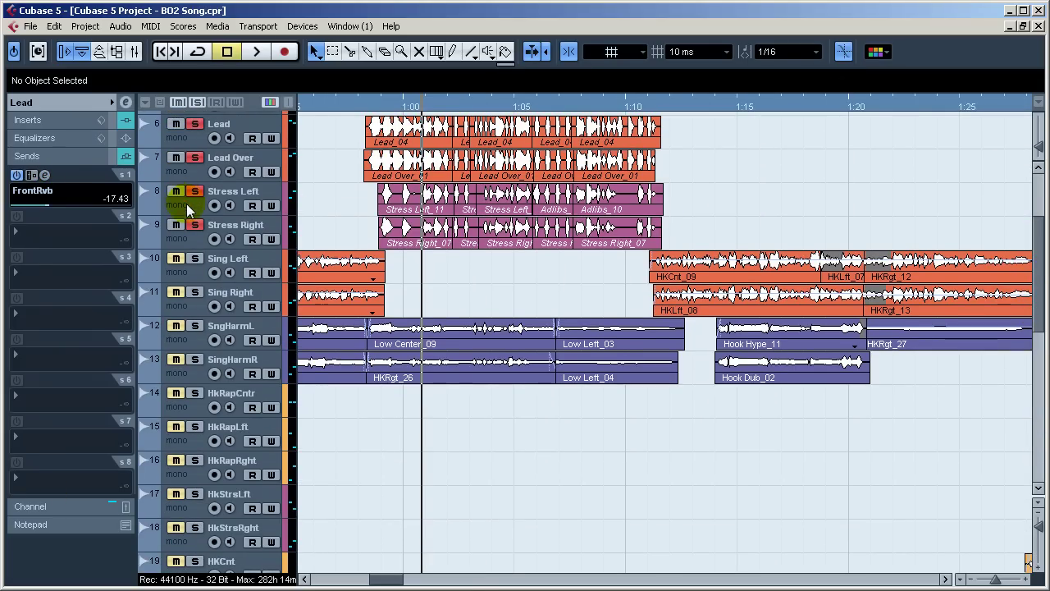
{"action": "left_click", "coordinate": [187, 209]}
{"action": "left_click", "coordinate": [199, 235]}
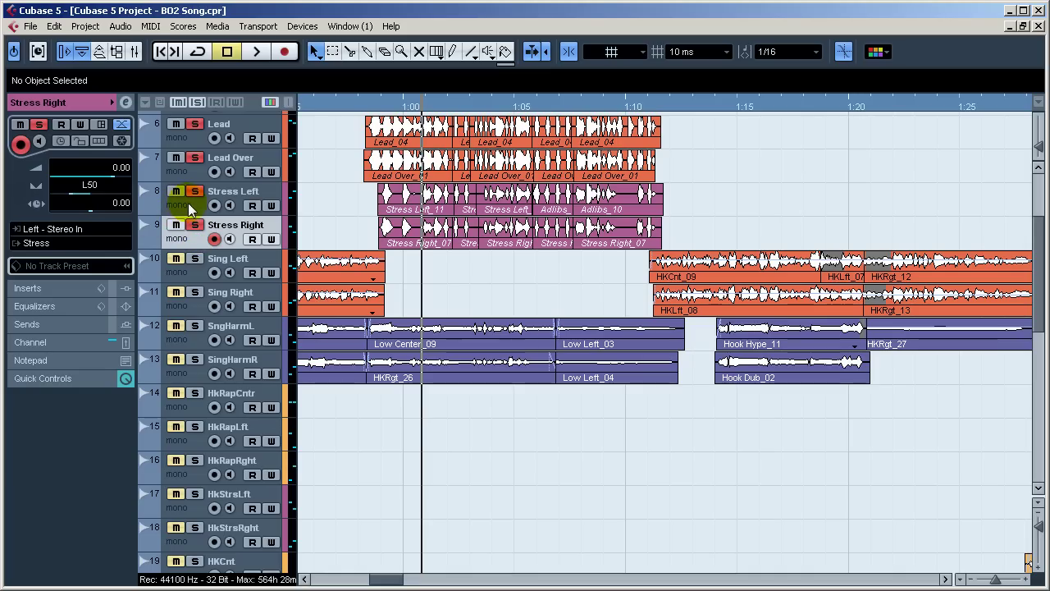
{"action": "left_click", "coordinate": [25, 238]}
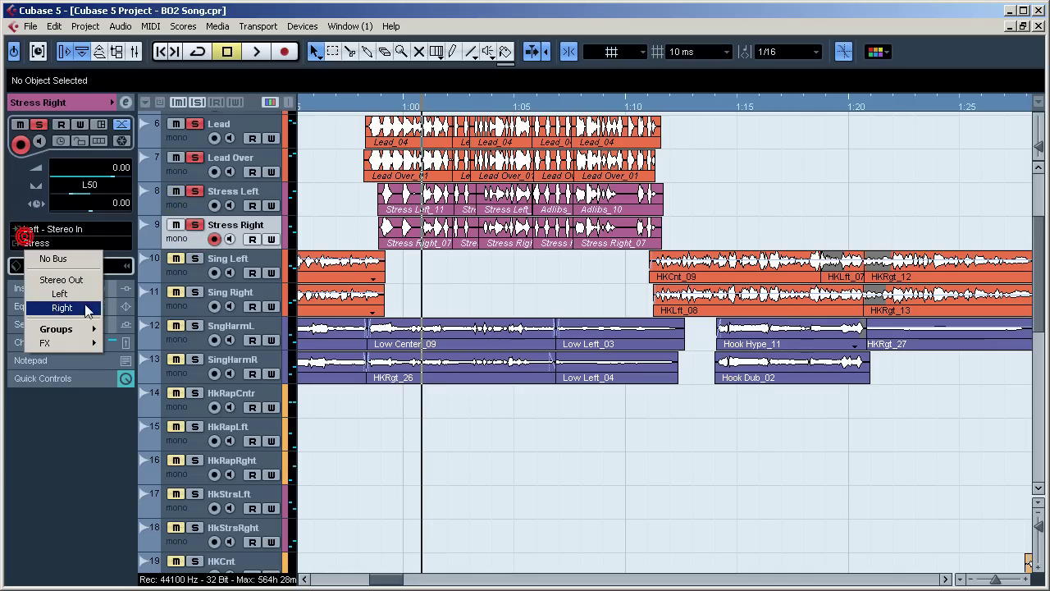
{"action": "left_click", "coordinate": [395, 468]}
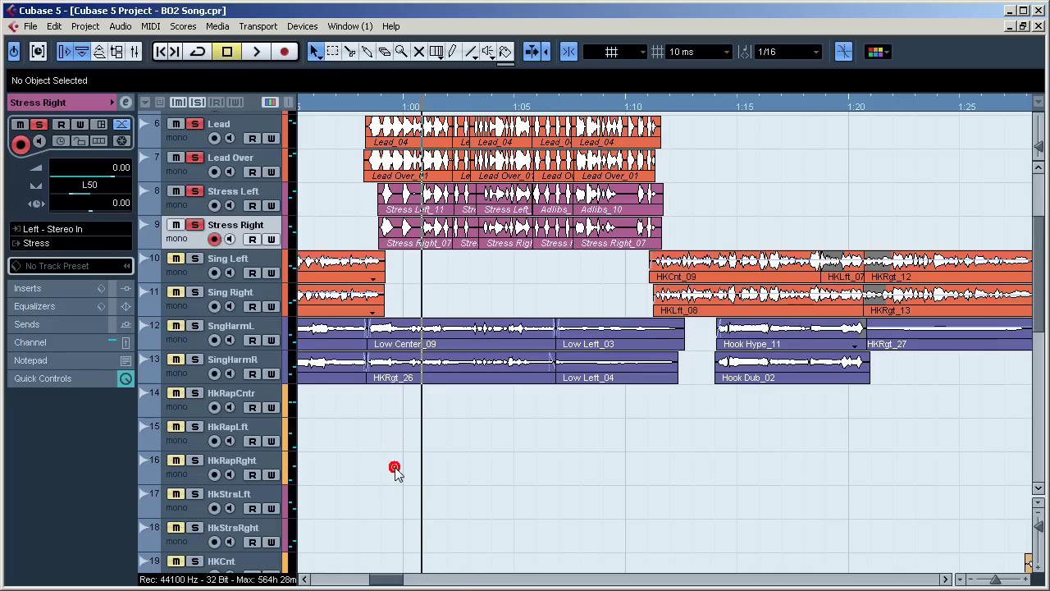
Step: Examine the Stress group's C1 comp compressor in the first insert with a brief playback, and close it
{"action": "scroll", "coordinate": [394, 467], "scroll_direction": "down", "scroll_amount": 6}
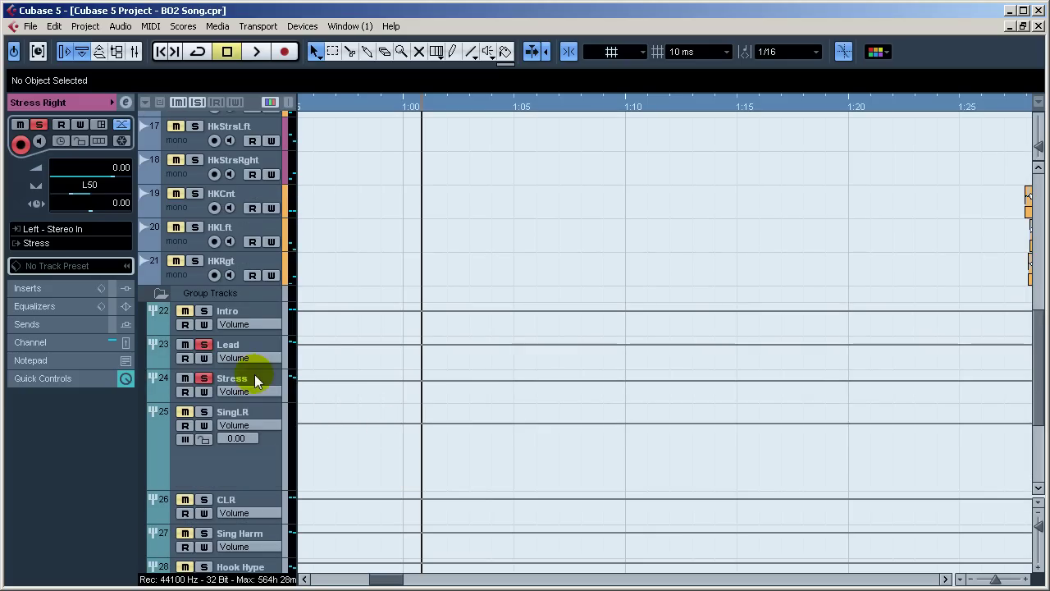
{"action": "left_click", "coordinate": [254, 380]}
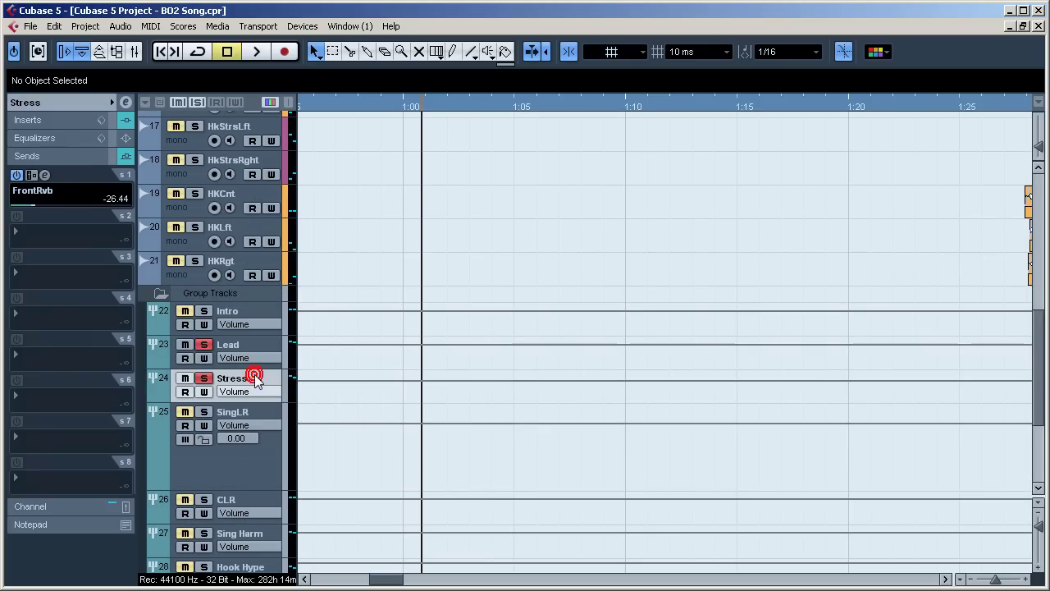
{"action": "left_click", "coordinate": [33, 123]}
{"action": "left_click", "coordinate": [45, 140]}
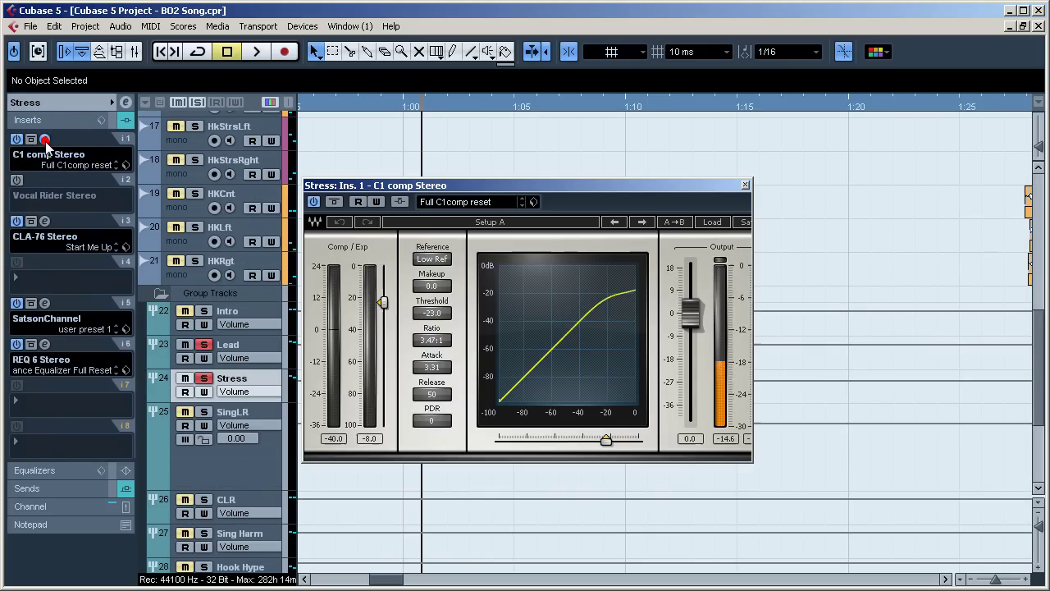
{"action": "key", "text": "space"}
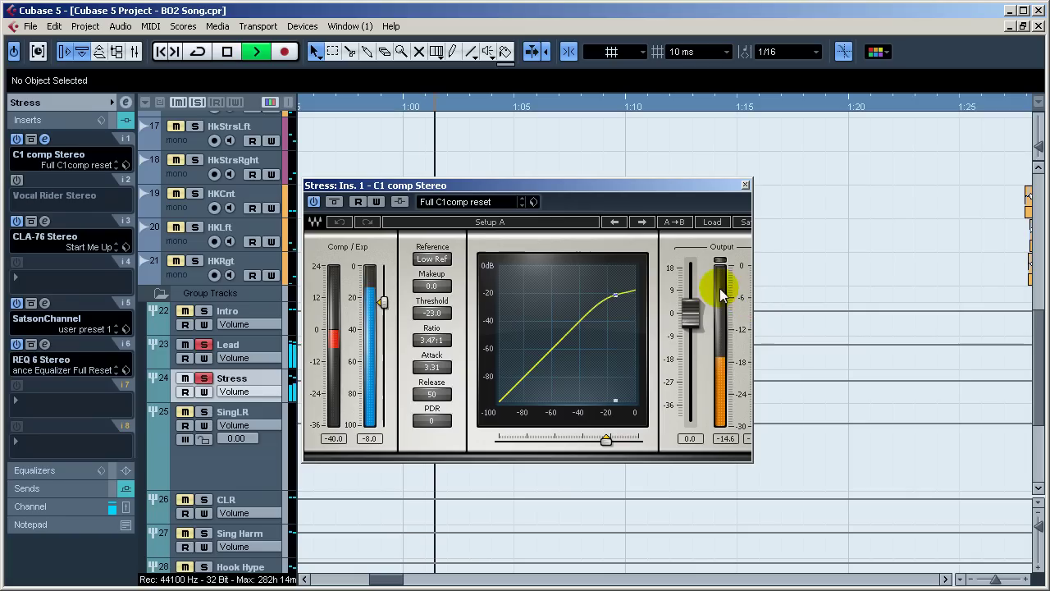
{"action": "key", "text": "space"}
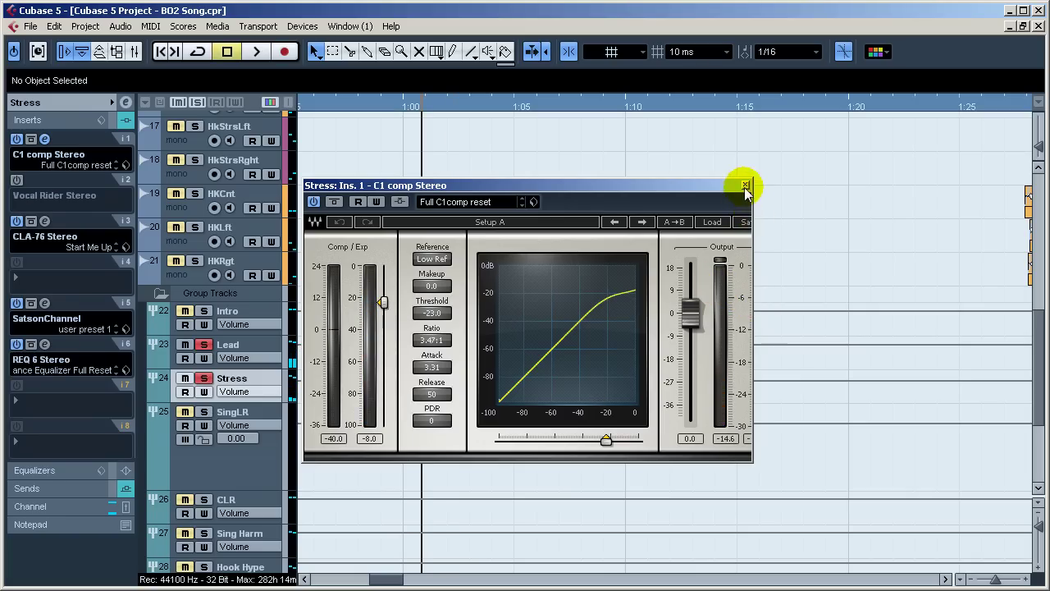
{"action": "left_click", "coordinate": [745, 185]}
Step: Examine the Stress group's CLA-76 compressor during a brief playback, compare it with the C1 comp settings, and close both plug-ins
{"action": "left_click", "coordinate": [44, 222]}
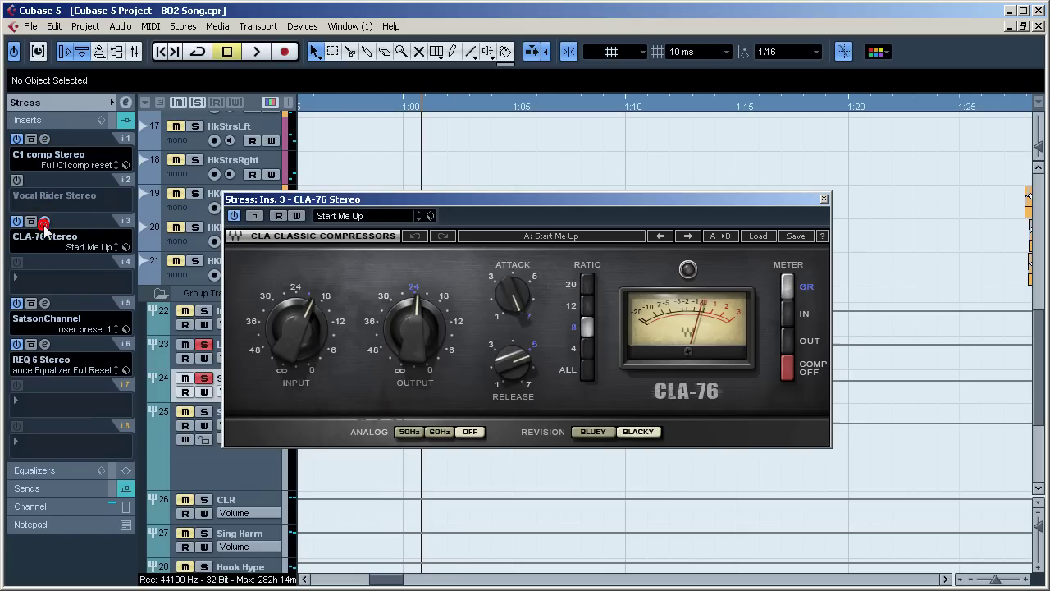
{"action": "key", "text": "space"}
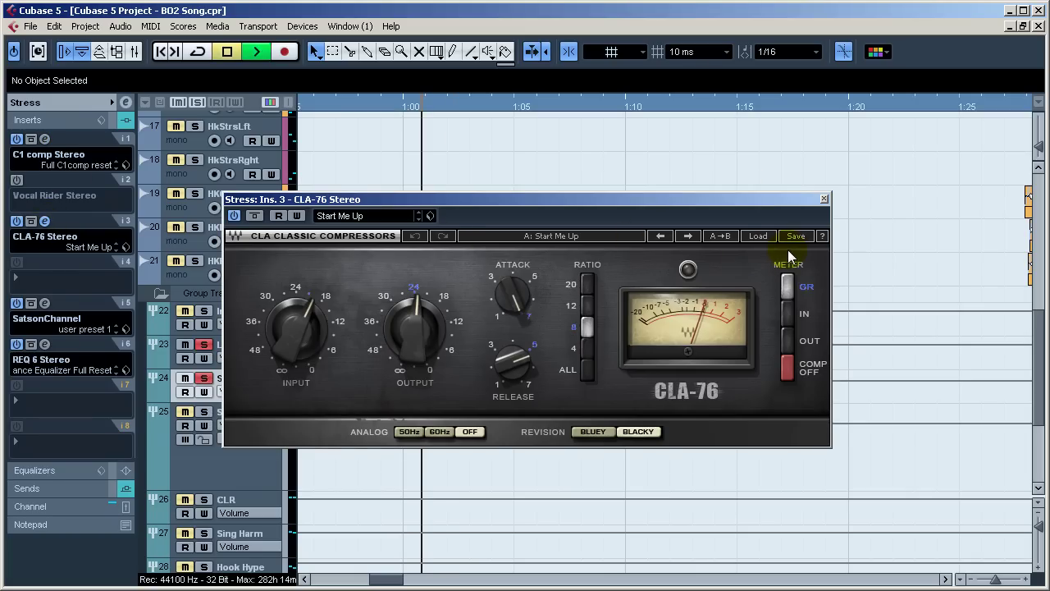
{"action": "key", "text": "space"}
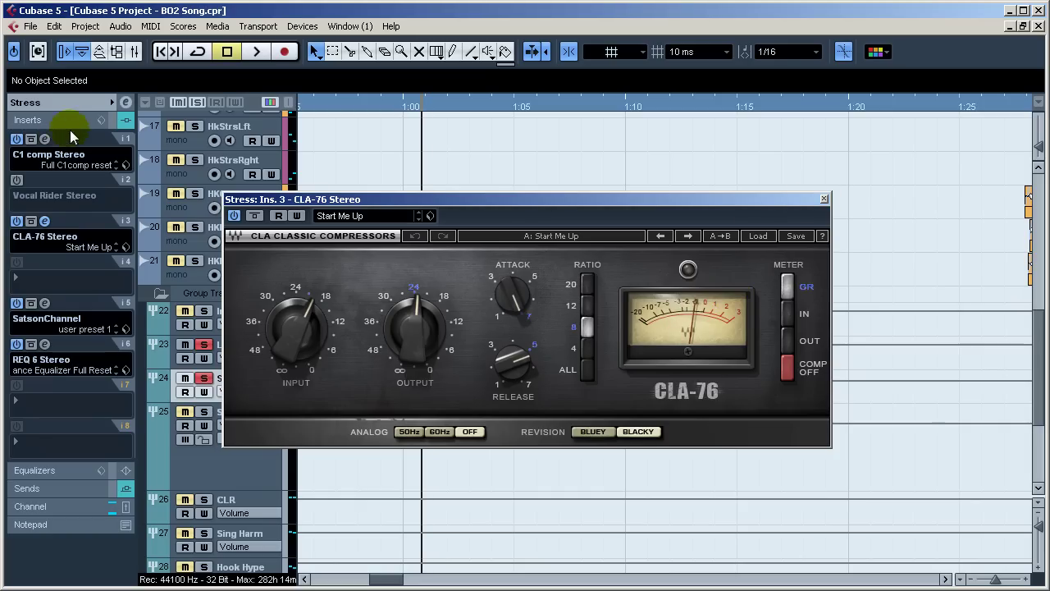
{"action": "left_click", "coordinate": [45, 139]}
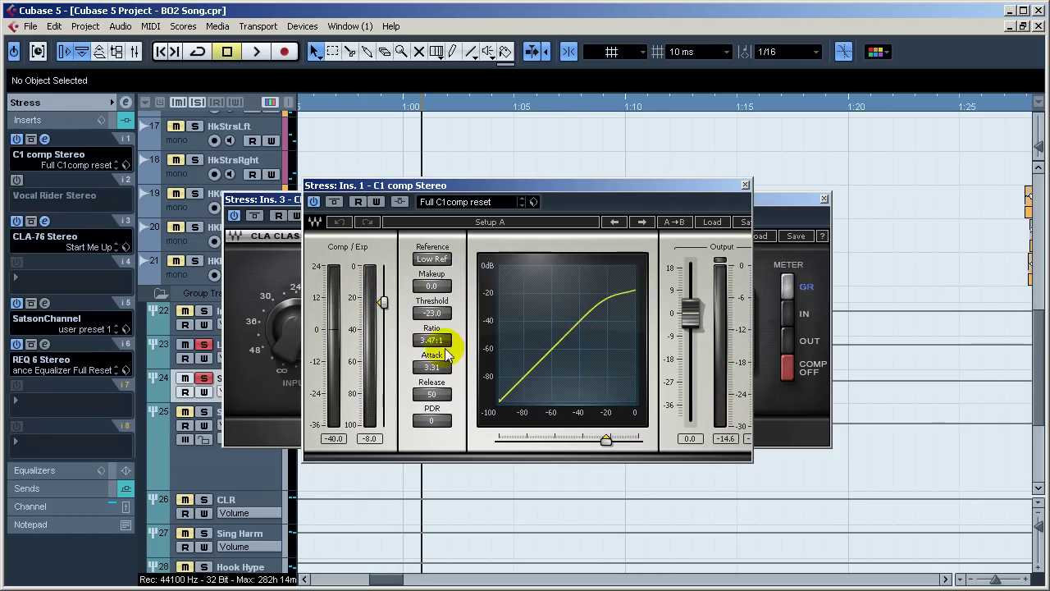
{"action": "left_click", "coordinate": [745, 183]}
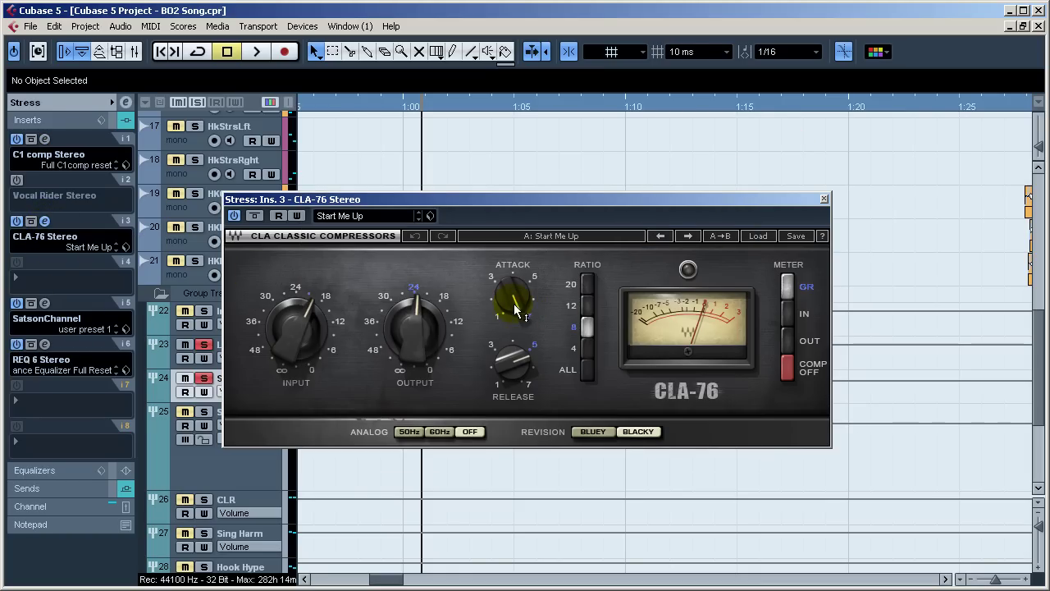
{"action": "left_click", "coordinate": [824, 199]}
Step: View the Stress group's SatsonChannel settings, close that plug-in, and bring up the group's REQ 6 equalizer
{"action": "left_click", "coordinate": [44, 303]}
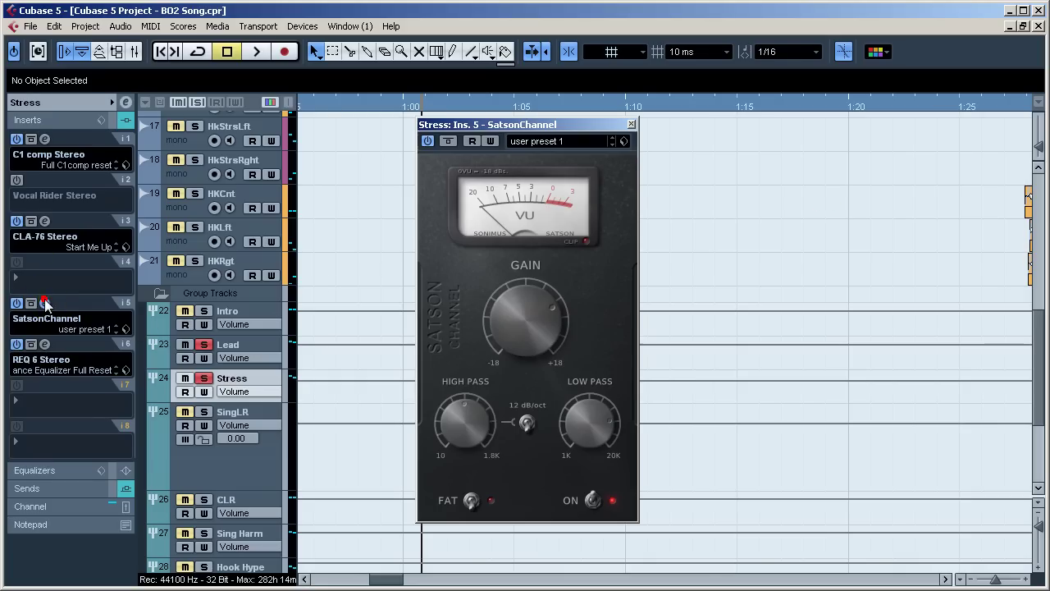
{"action": "left_click", "coordinate": [631, 124]}
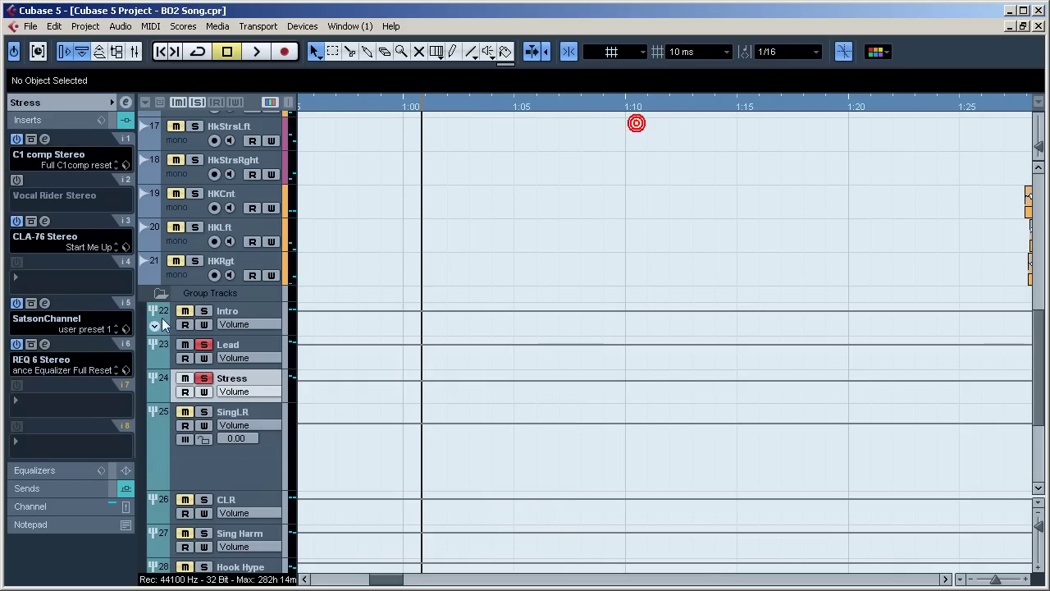
{"action": "left_click", "coordinate": [49, 344]}
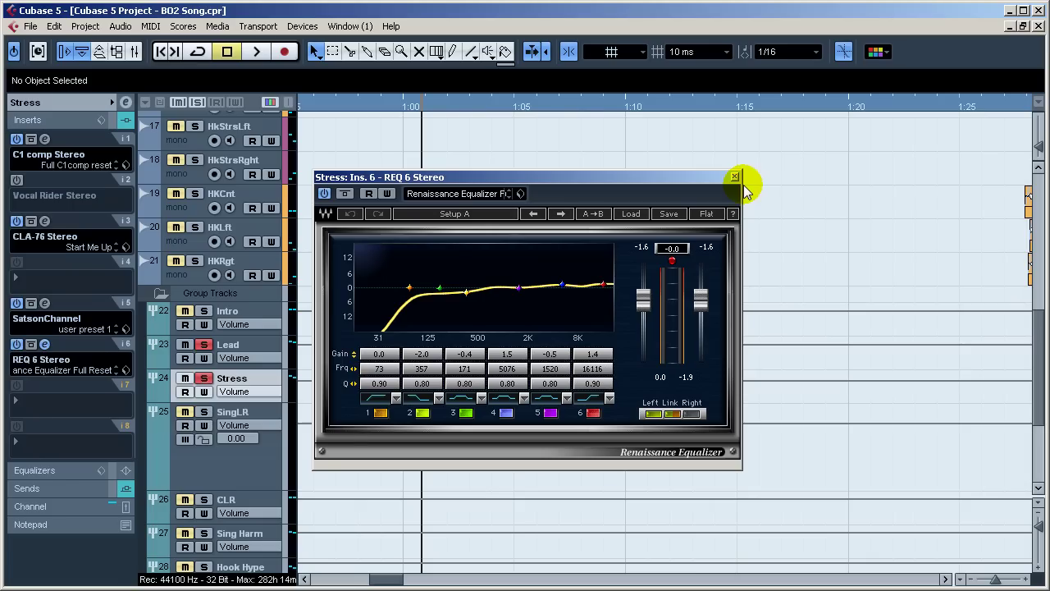
Step: Compare the Lead group's REQ 6 equalizer side by side with the Stress group's, and close both equalizers
{"action": "left_click", "coordinate": [253, 348]}
{"action": "left_click", "coordinate": [44, 343]}
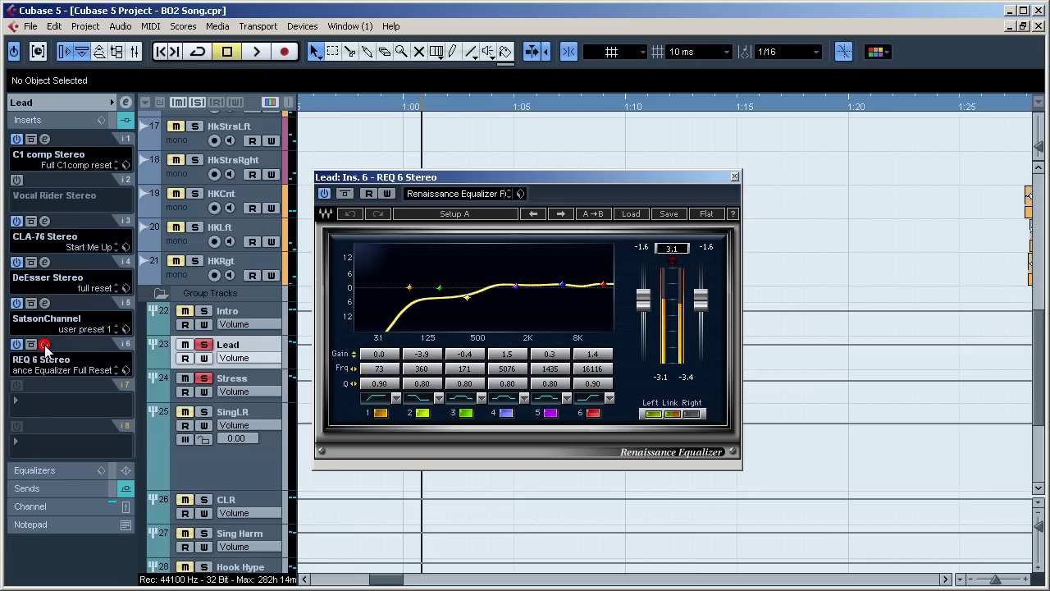
{"action": "left_click_drag", "start_coordinate": [476, 178], "coordinate": [651, 151]}
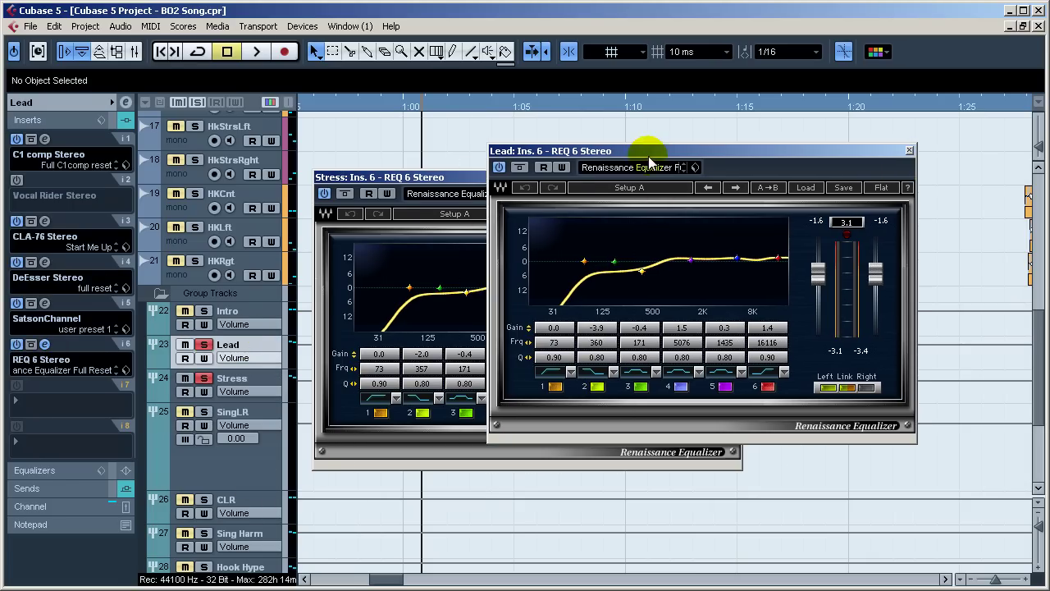
{"action": "left_click_drag", "start_coordinate": [423, 177], "coordinate": [264, 118]}
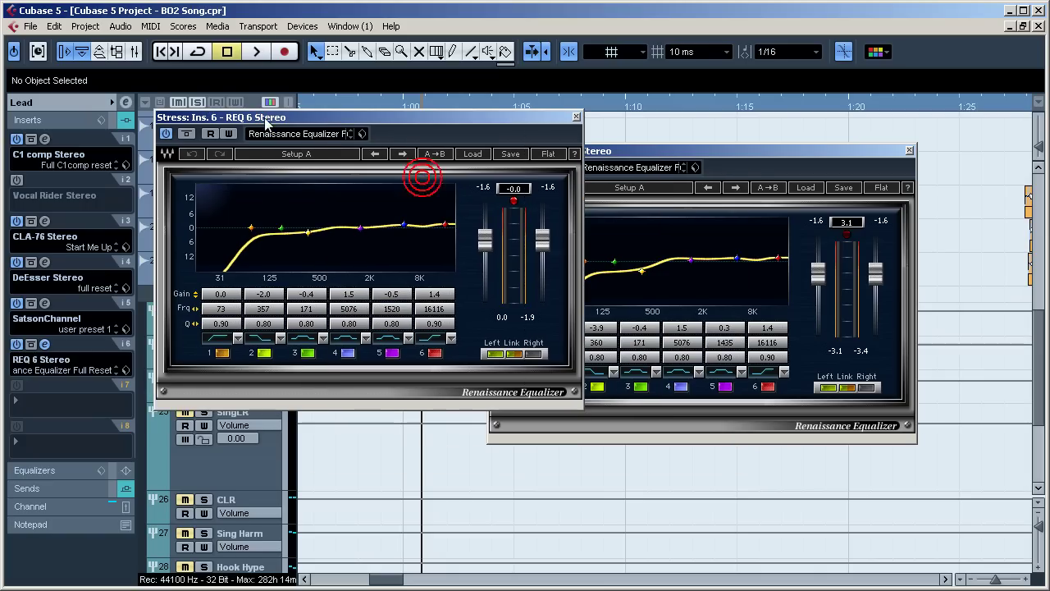
{"action": "left_click", "coordinate": [677, 152]}
{"action": "left_click_drag", "start_coordinate": [753, 120], "coordinate": [758, 121]}
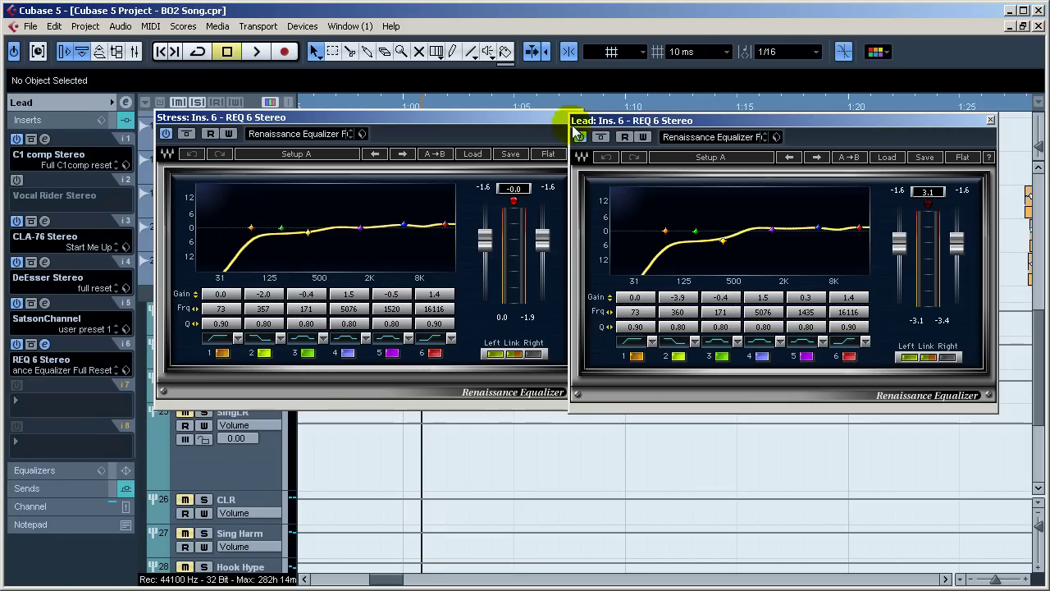
{"action": "left_click", "coordinate": [537, 118]}
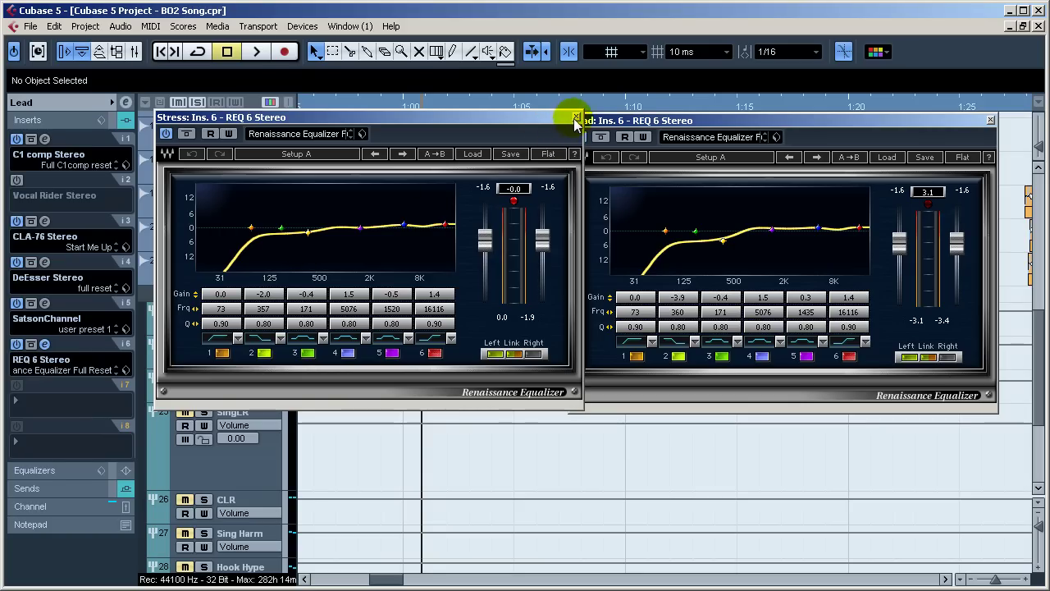
{"action": "left_click", "coordinate": [576, 116]}
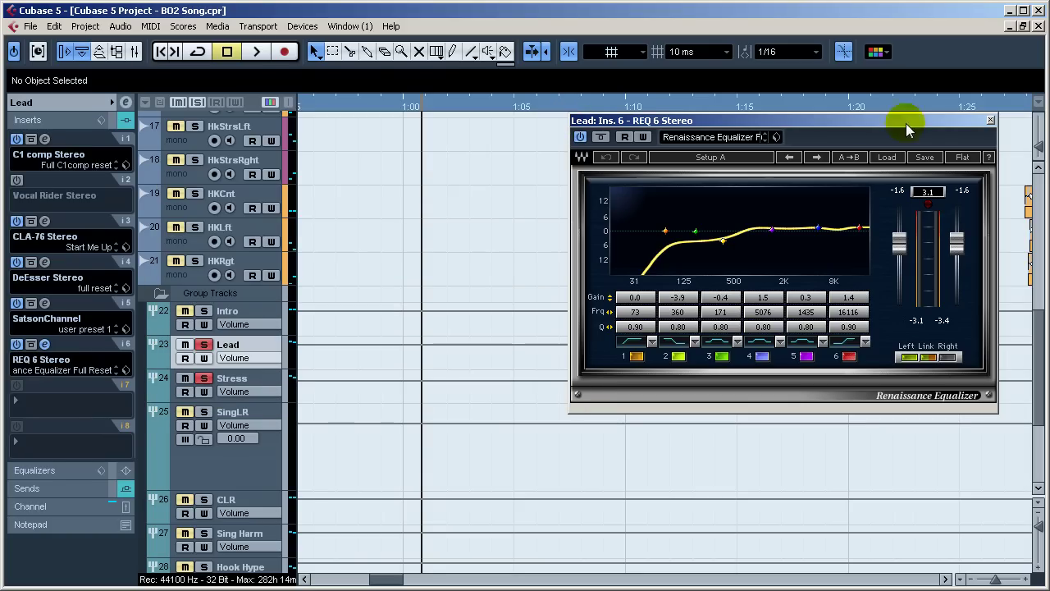
{"action": "left_click", "coordinate": [990, 120]}
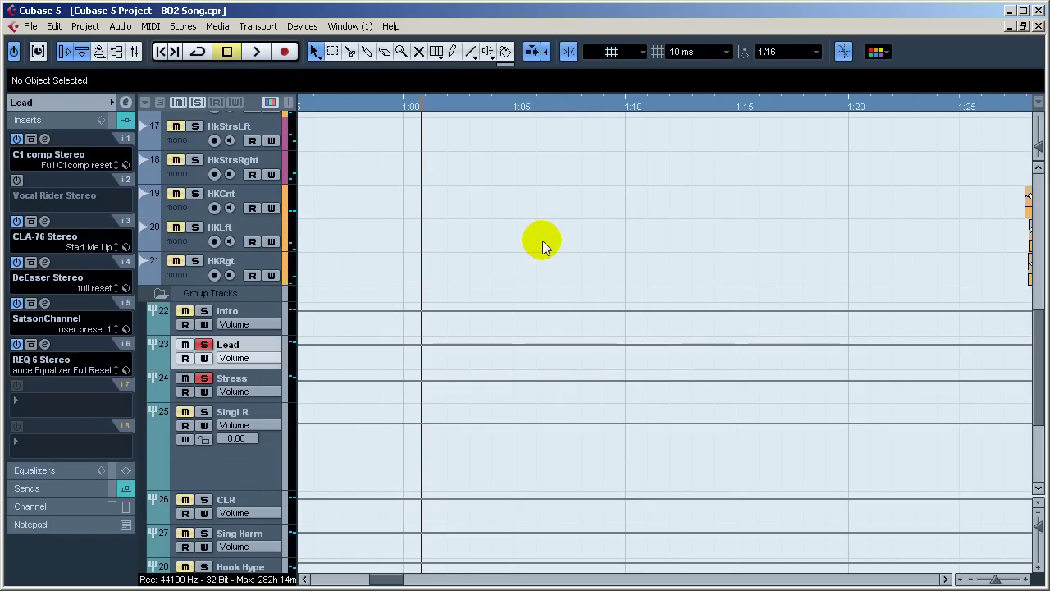
Step: Compare the FrontRvb send levels of the Lead and Stress groups, view the Vintage Plate reverb, and close it
{"action": "left_click", "coordinate": [75, 494]}
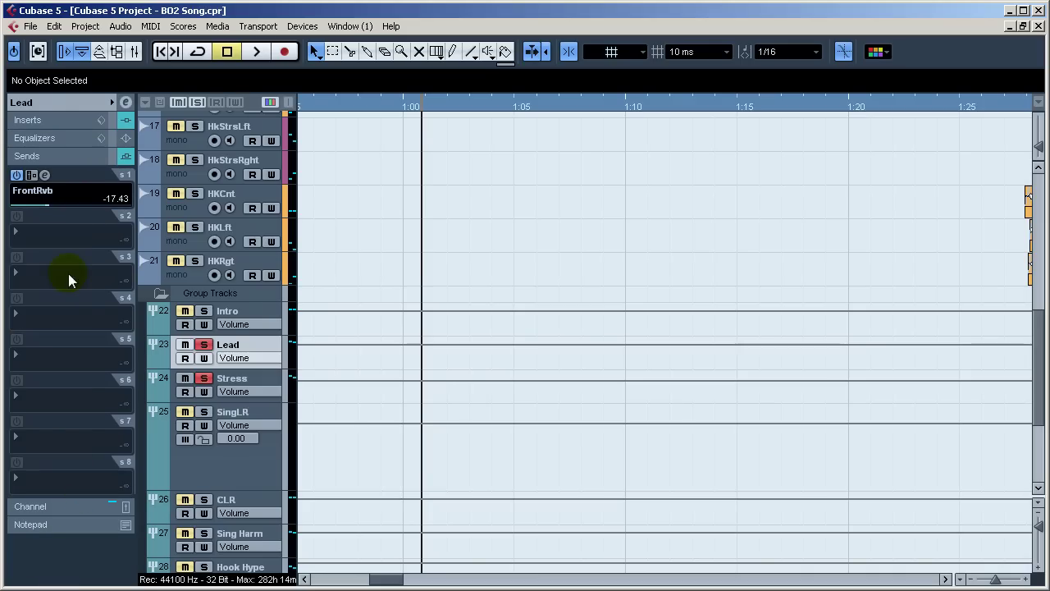
{"action": "left_click", "coordinate": [270, 379]}
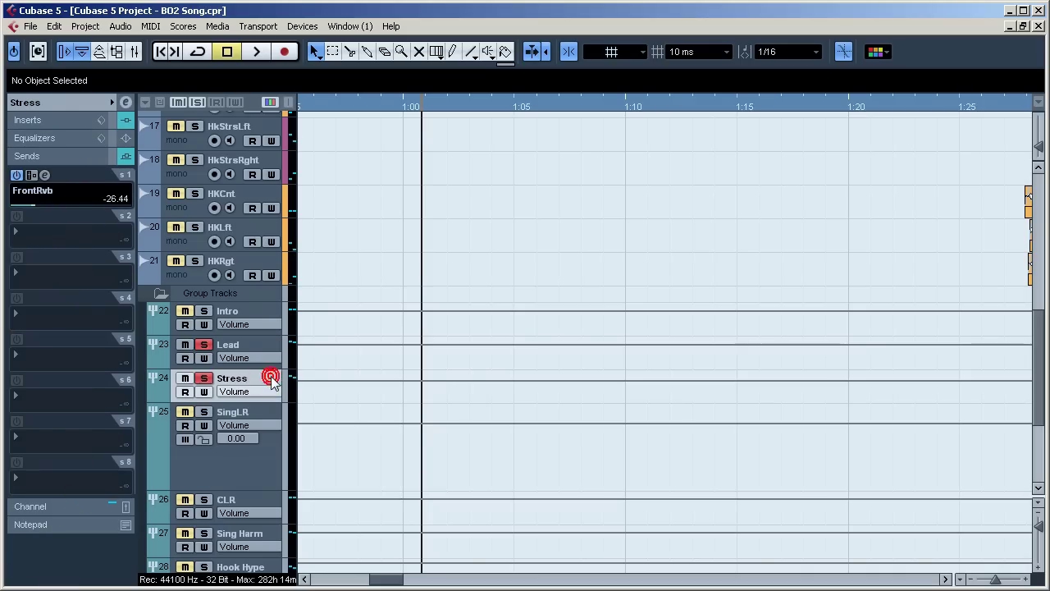
{"action": "left_click", "coordinate": [49, 175]}
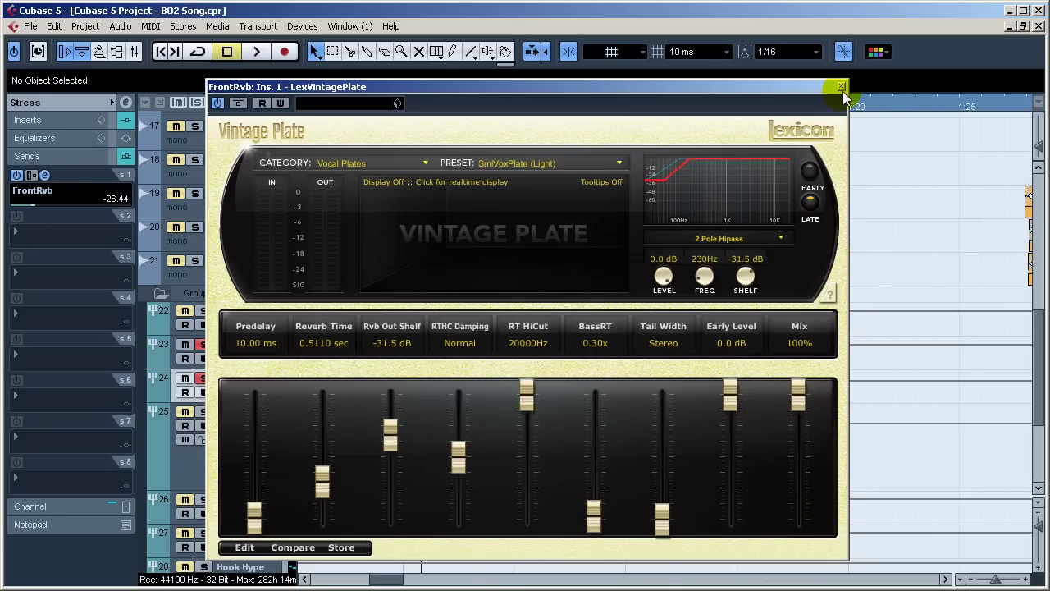
{"action": "left_click", "coordinate": [841, 87]}
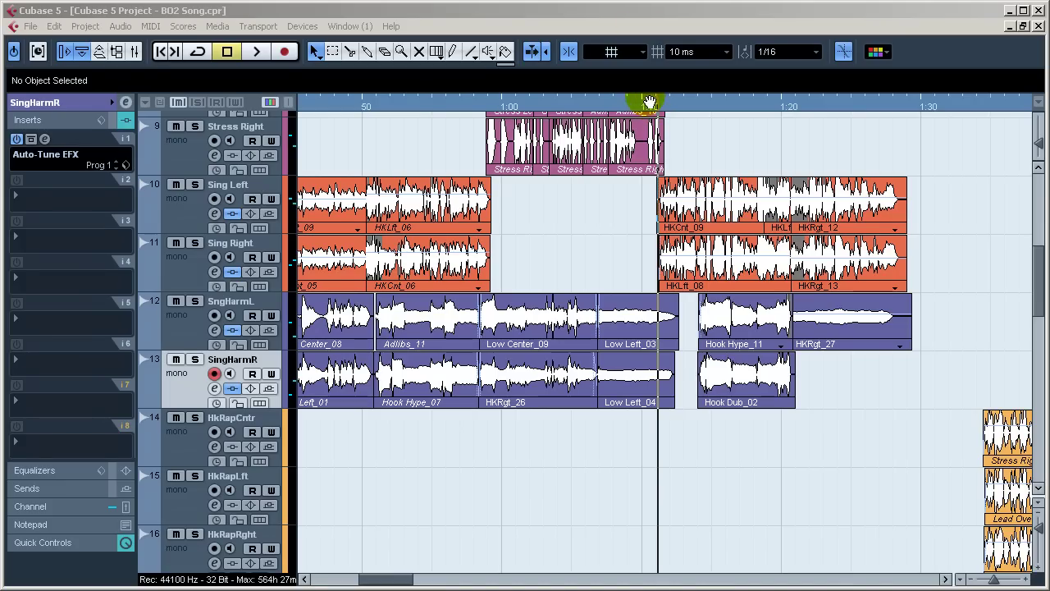
Step: Check the Sing Left and Sing Right tracks, and view Sing Right's panning and group output routing options without changing them
{"action": "left_click", "coordinate": [184, 216]}
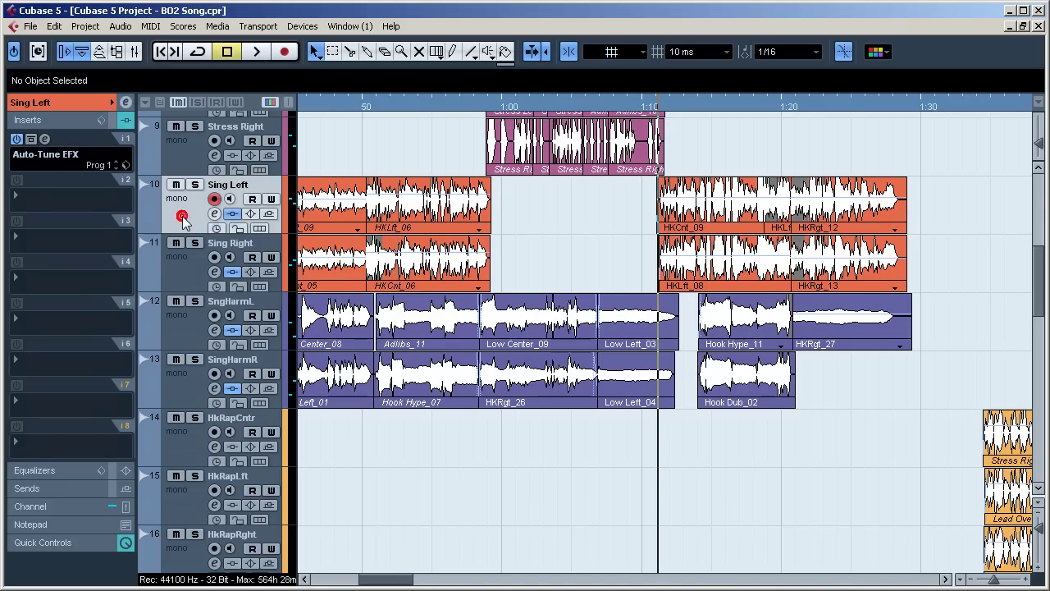
{"action": "left_click", "coordinate": [177, 271]}
{"action": "left_click", "coordinate": [62, 115]}
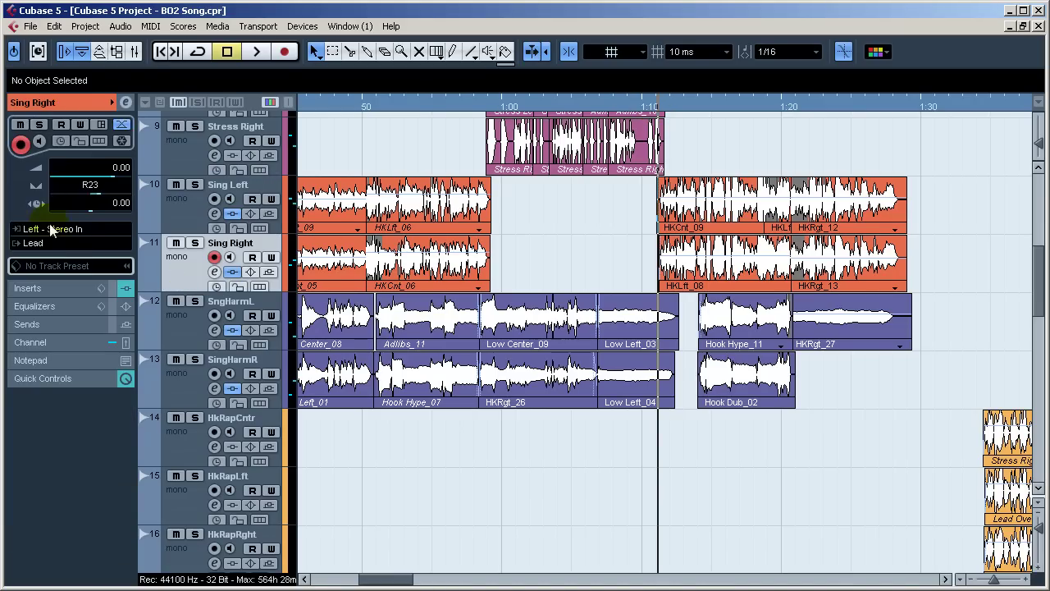
{"action": "left_click", "coordinate": [49, 246]}
{"action": "mouse_move", "coordinate": [70, 329]}
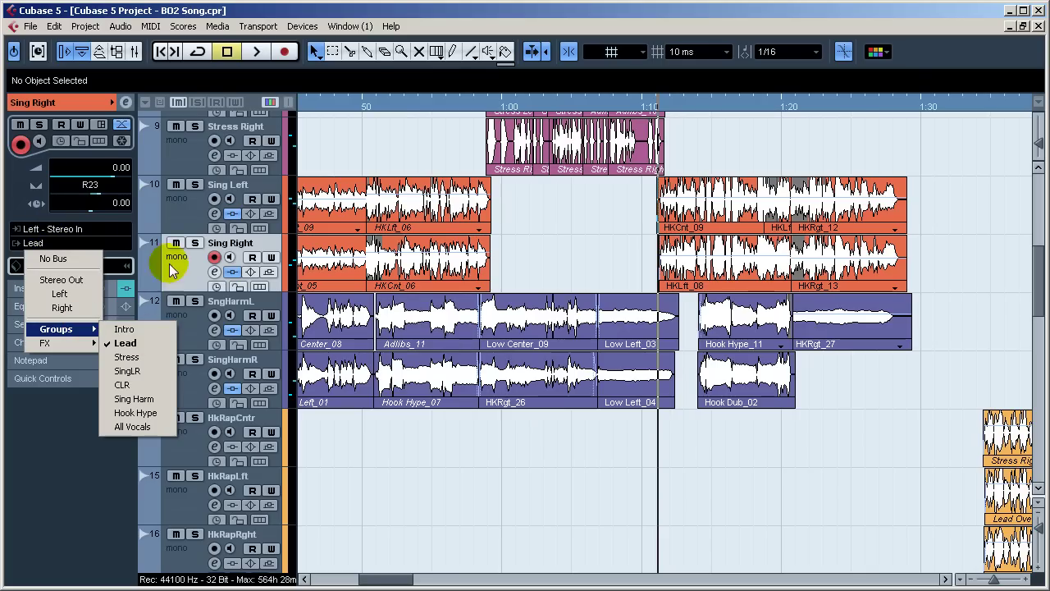
{"action": "left_click", "coordinate": [654, 105]}
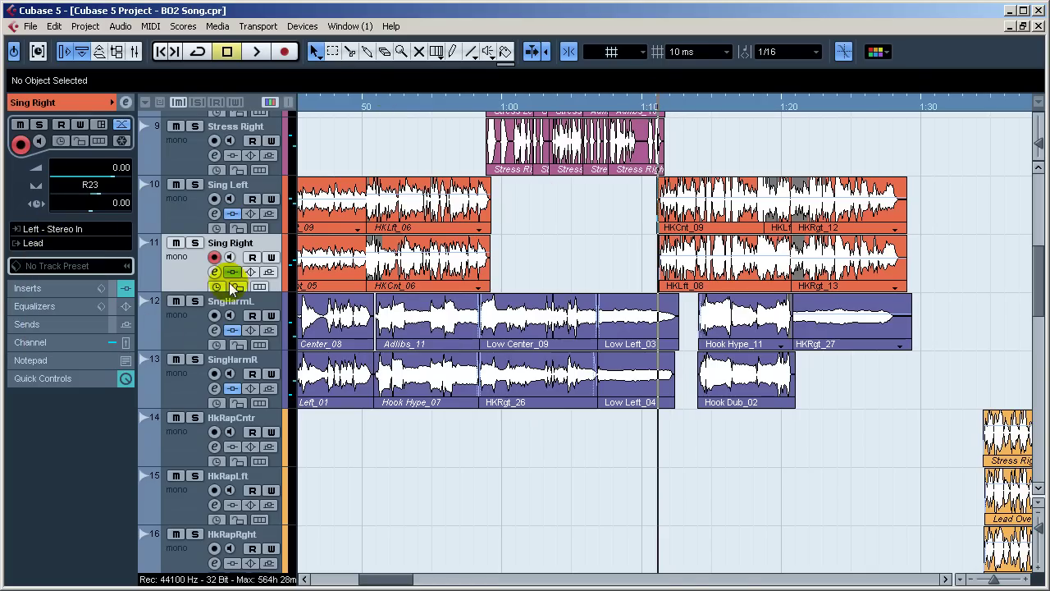
Step: Check the panning and output routing of the SngHarmL and SingHarmR harmony tracks
{"action": "left_click", "coordinate": [553, 105]}
{"action": "left_click", "coordinate": [676, 107]}
{"action": "scroll", "coordinate": [715, 228], "scroll_direction": "down", "scroll_amount": 5}
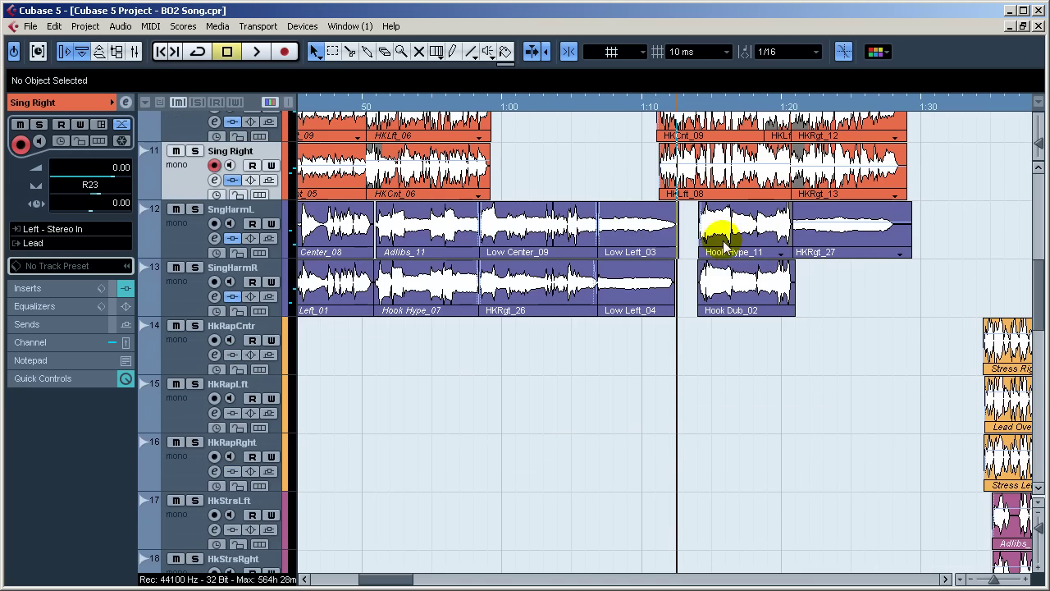
{"action": "scroll", "coordinate": [697, 429], "scroll_direction": "up", "scroll_amount": 1}
{"action": "left_click", "coordinate": [171, 335]}
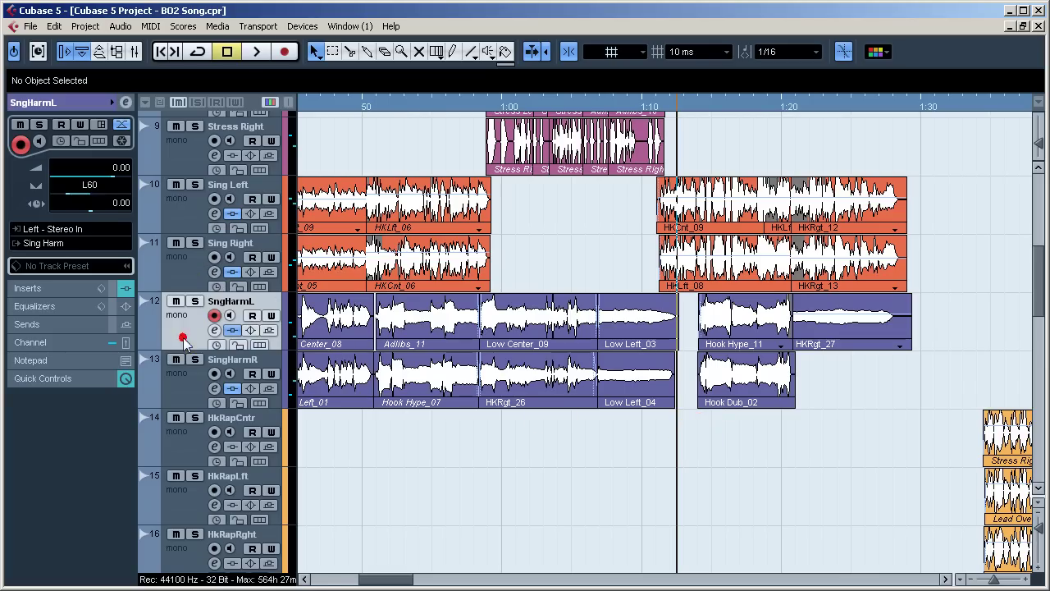
{"action": "left_click", "coordinate": [171, 391]}
{"action": "left_click", "coordinate": [190, 336]}
{"action": "left_click", "coordinate": [196, 396]}
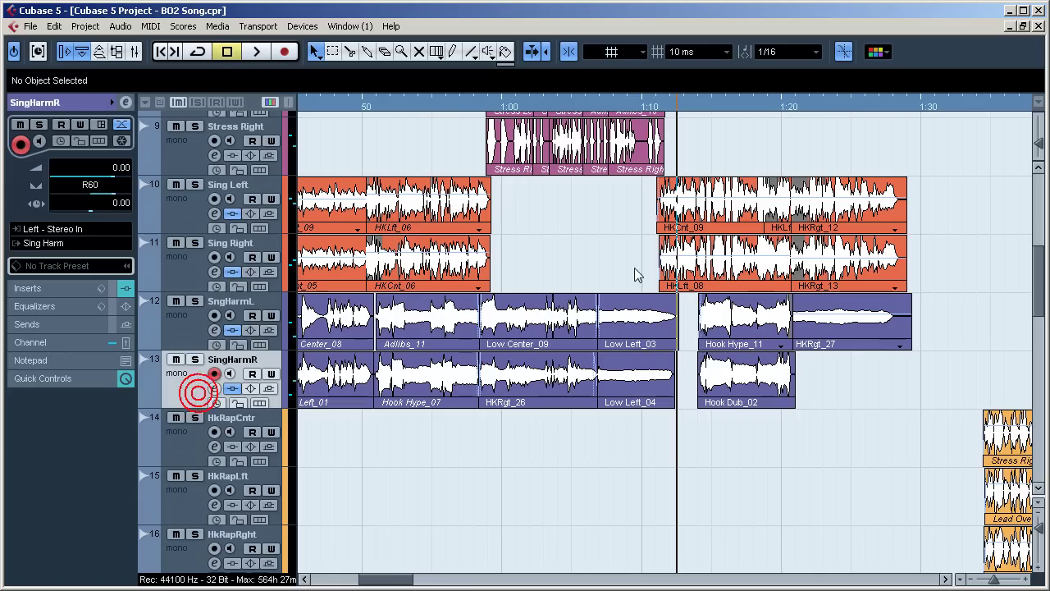
Step: Play the song from around 1:10 to hear the second Sing Left and Sing Right section with its harmonies
{"action": "left_click", "coordinate": [656, 106]}
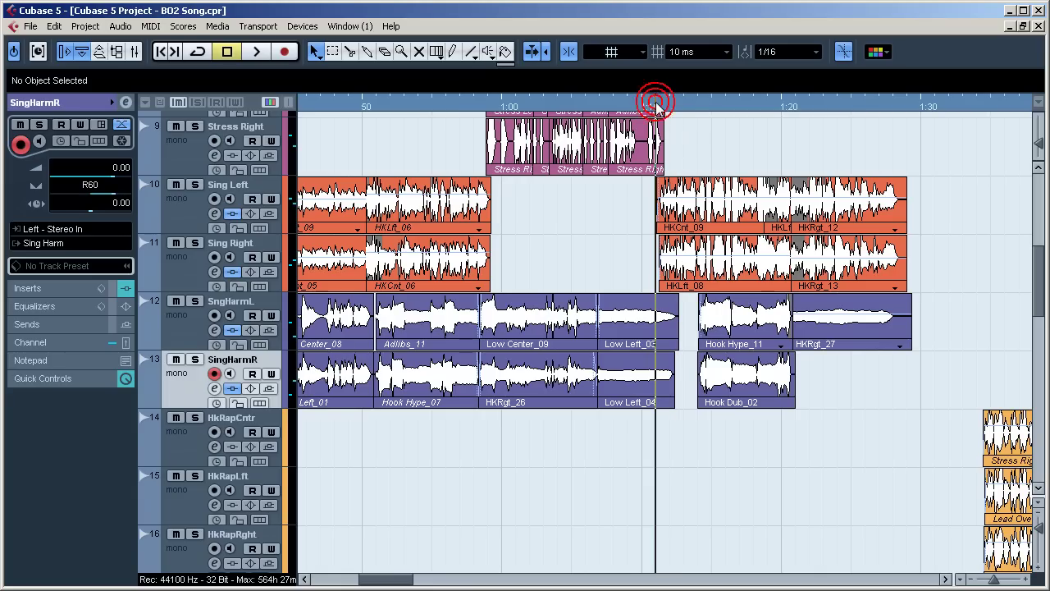
{"action": "key", "text": "space"}
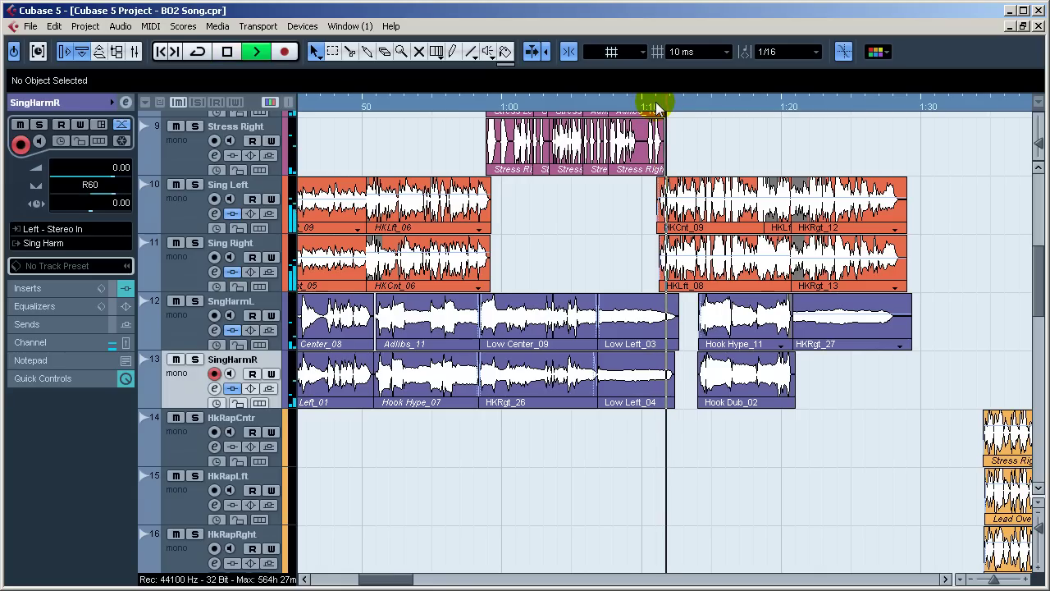
{"action": "left_click", "coordinate": [647, 106]}
{"action": "key", "text": "space"}
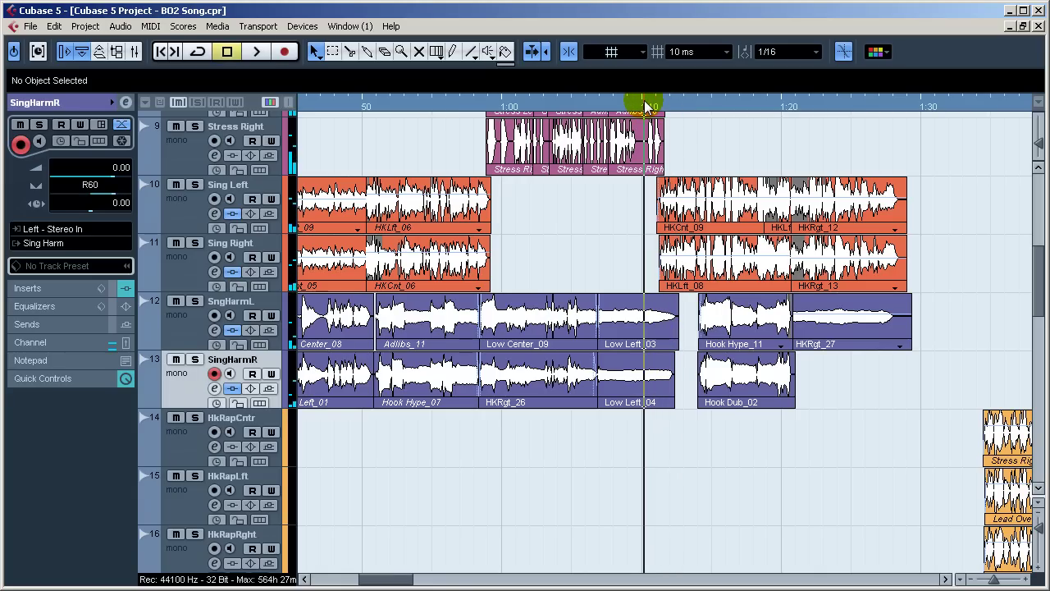
{"action": "key", "text": "space"}
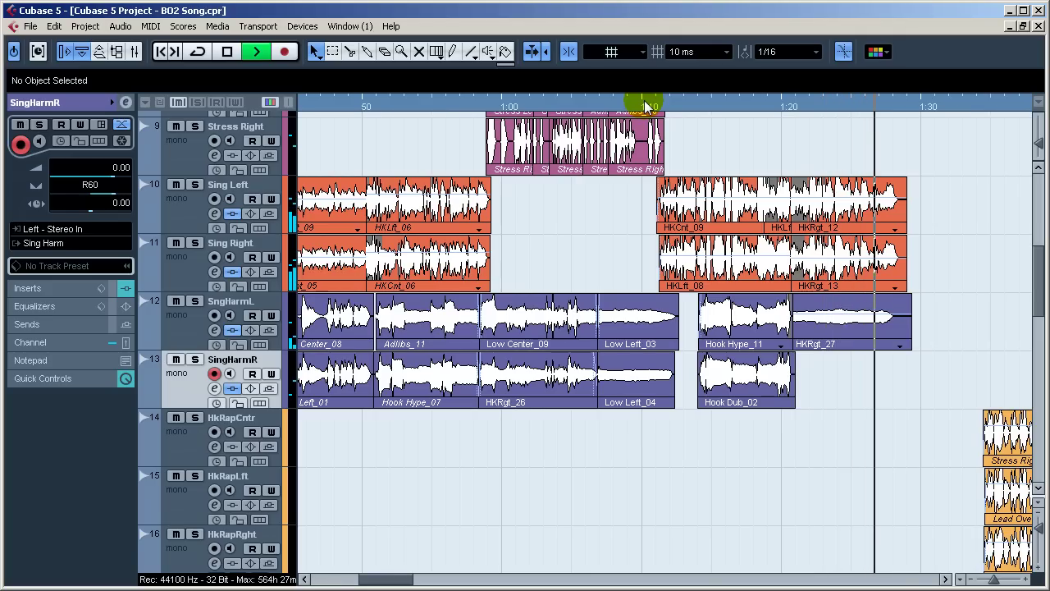
Step: Stop playback and replay the opening of the second Sing Left and Sing Right section from about 1:11
{"action": "key", "text": "space"}
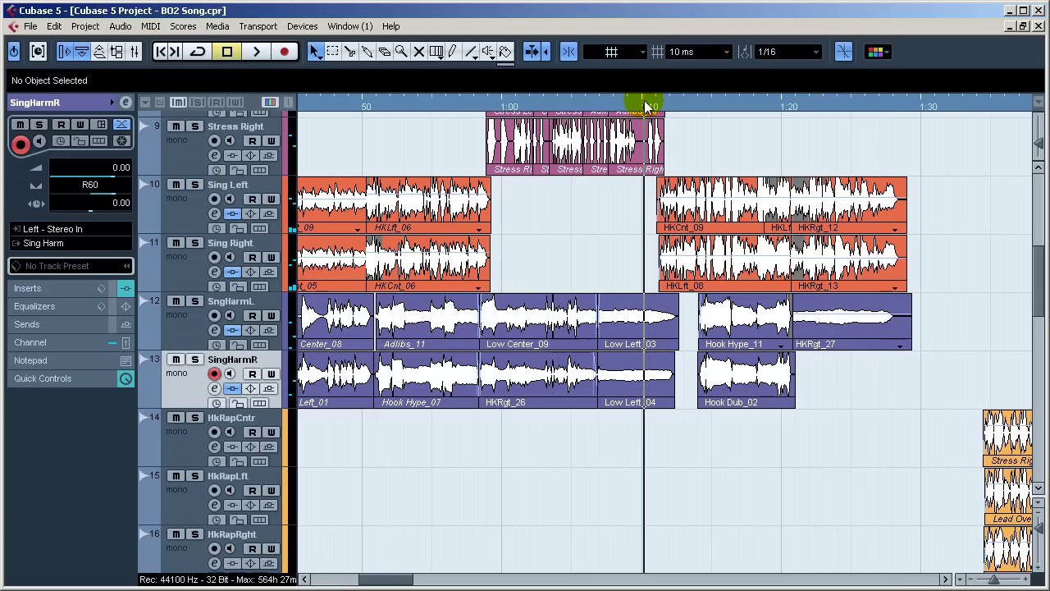
{"action": "left_click", "coordinate": [664, 108]}
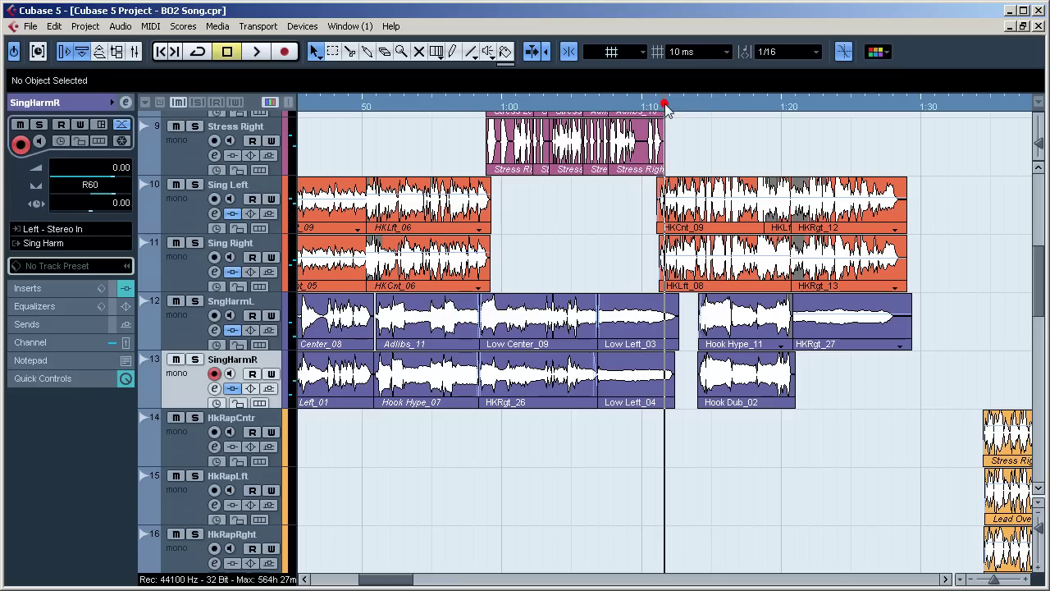
{"action": "left_click", "coordinate": [659, 108]}
{"action": "double_click", "coordinate": [658, 109]}
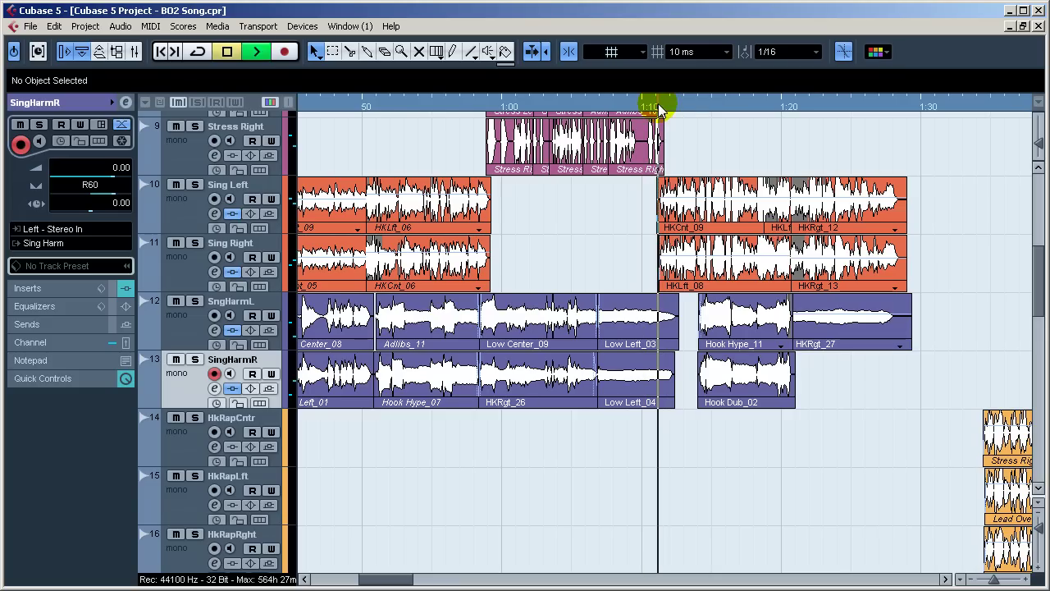
{"action": "key", "text": "space"}
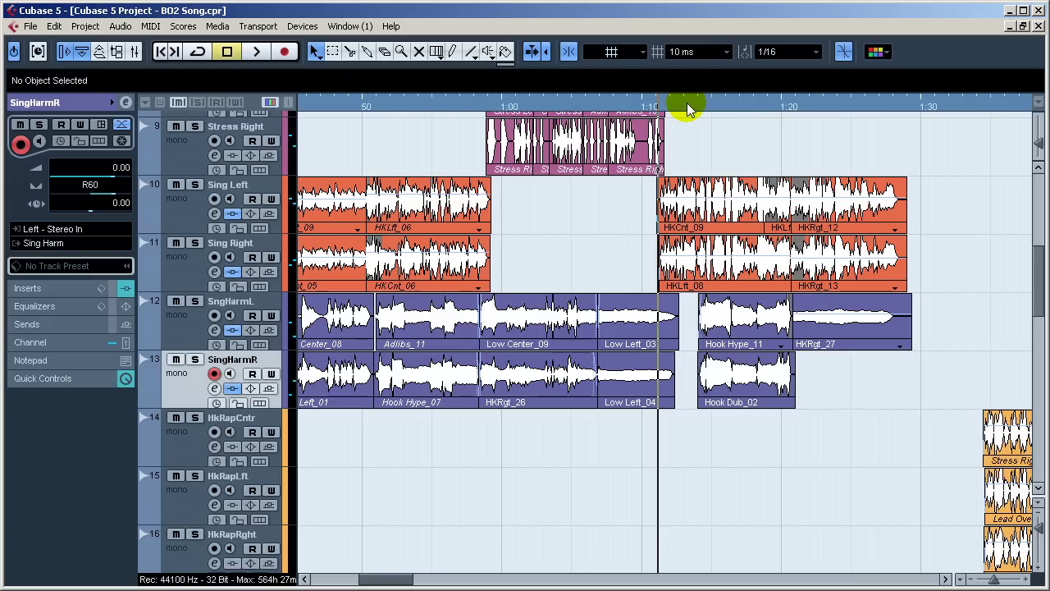
Step: Audition the entry of the Hook Hype_11 and Hook Dub_02 harmonies from about 1:14
{"action": "left_click", "coordinate": [694, 109]}
{"action": "key", "text": "space"}
{"action": "key", "text": "space"}
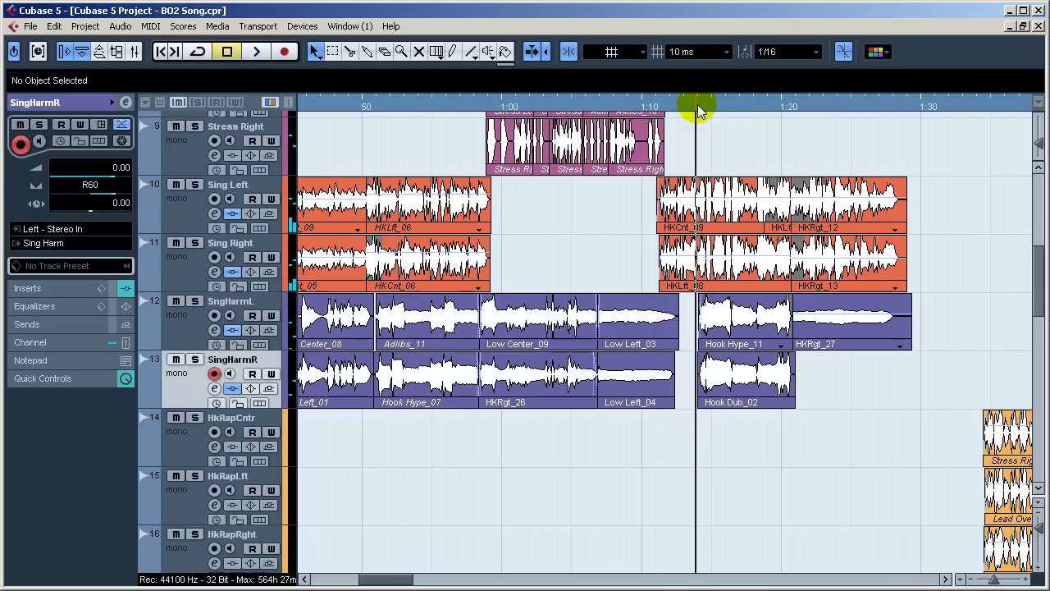
{"action": "key", "text": "space"}
{"action": "key", "text": "space"}
{"action": "key", "text": "space"}
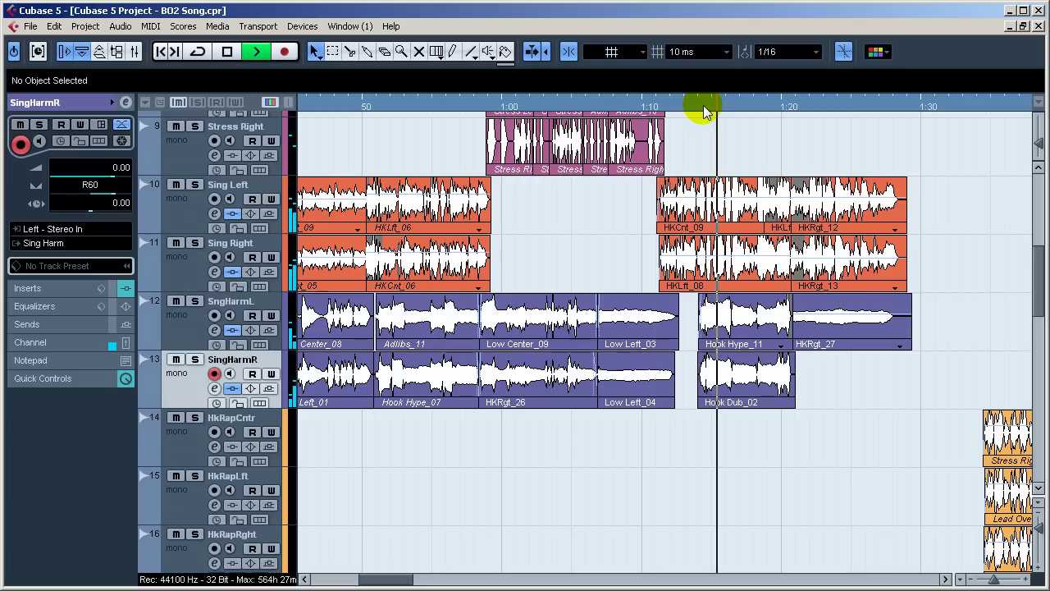
{"action": "key", "text": "space"}
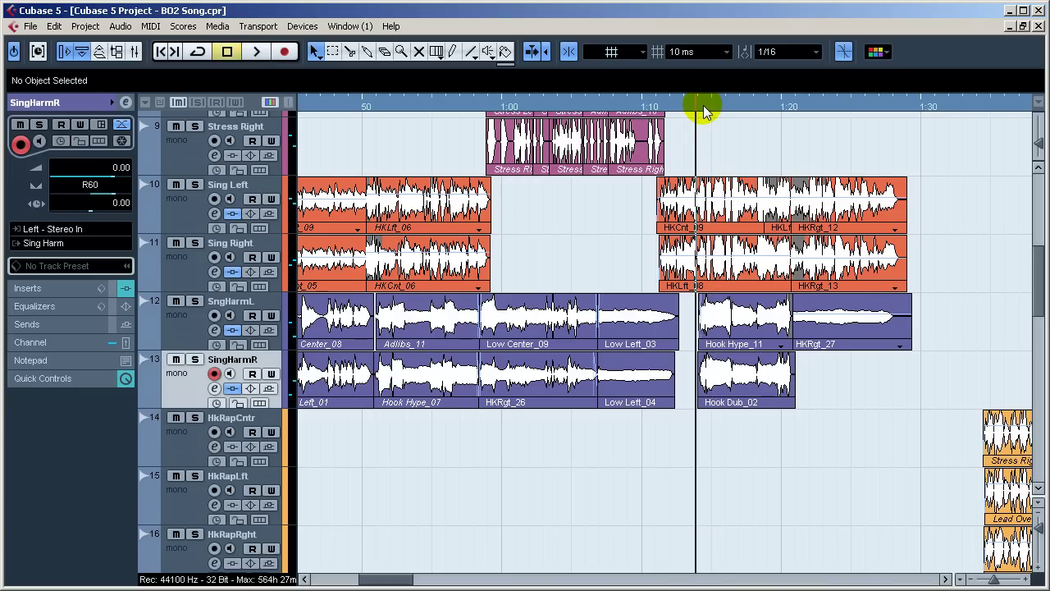
Step: Audition short passages of the sung hook with harmonies from about 1:15 and 1:17
{"action": "left_click", "coordinate": [712, 107]}
{"action": "key", "text": "space"}
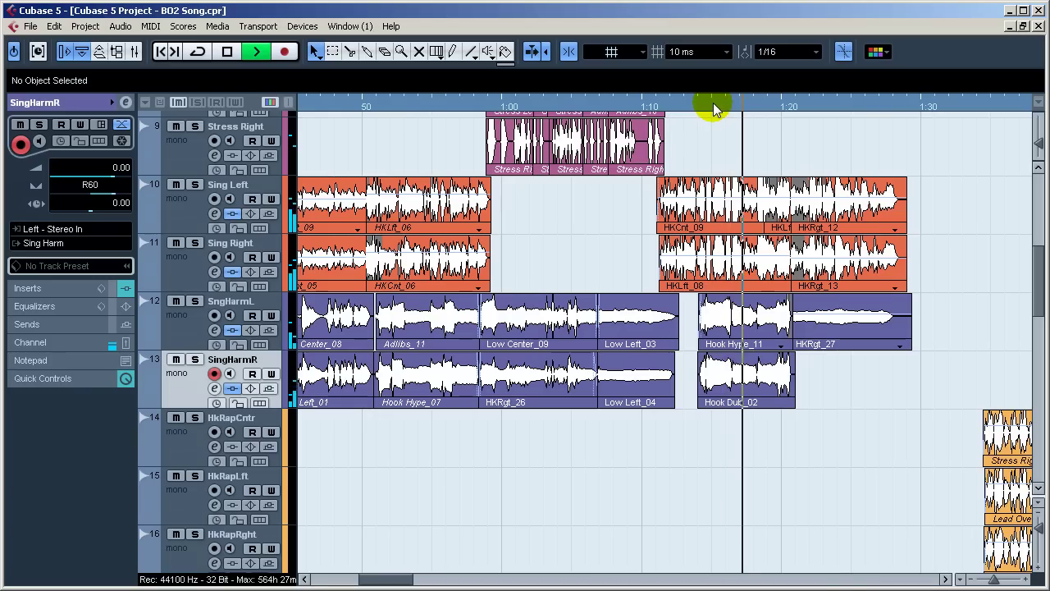
{"action": "key", "text": "space"}
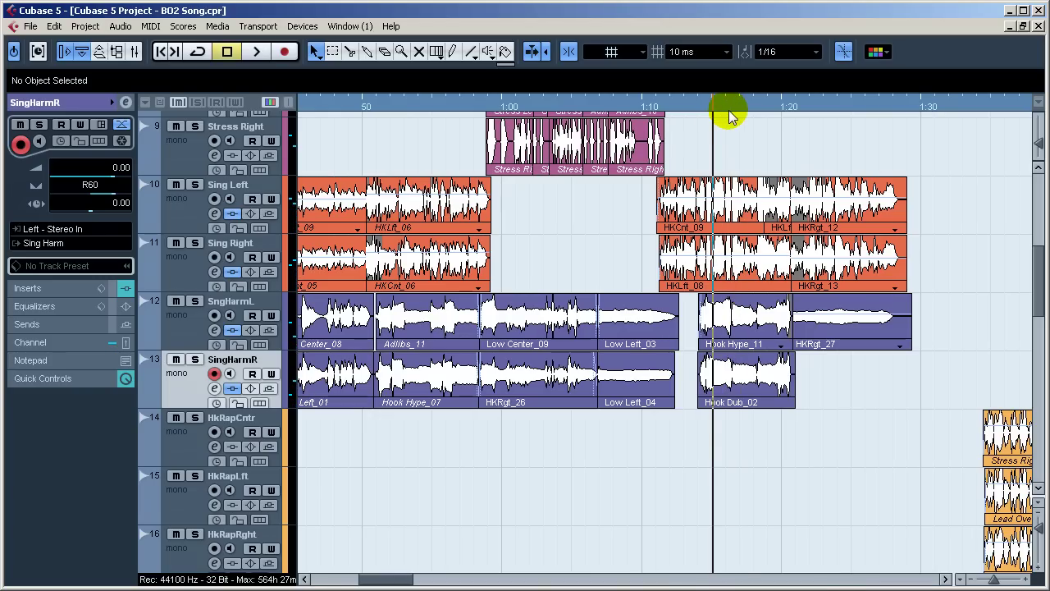
{"action": "left_click", "coordinate": [735, 104]}
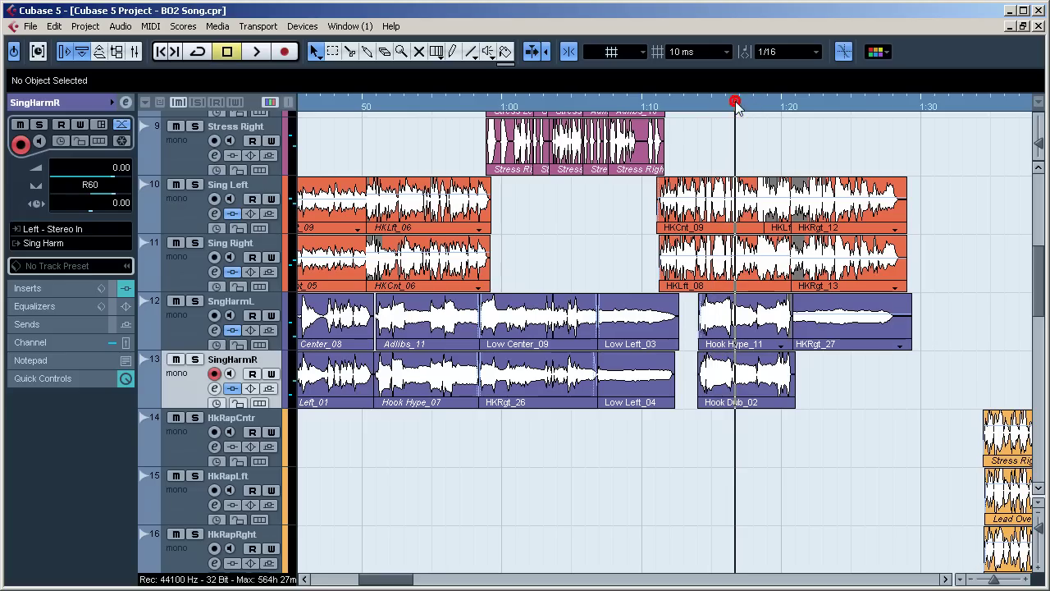
{"action": "key", "text": "space"}
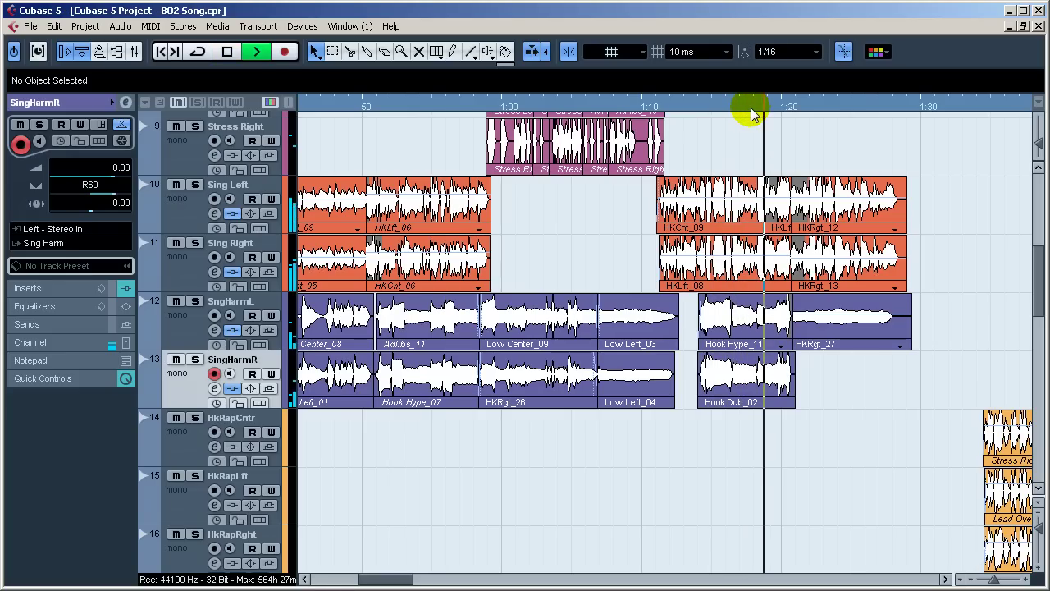
{"action": "key", "text": "space"}
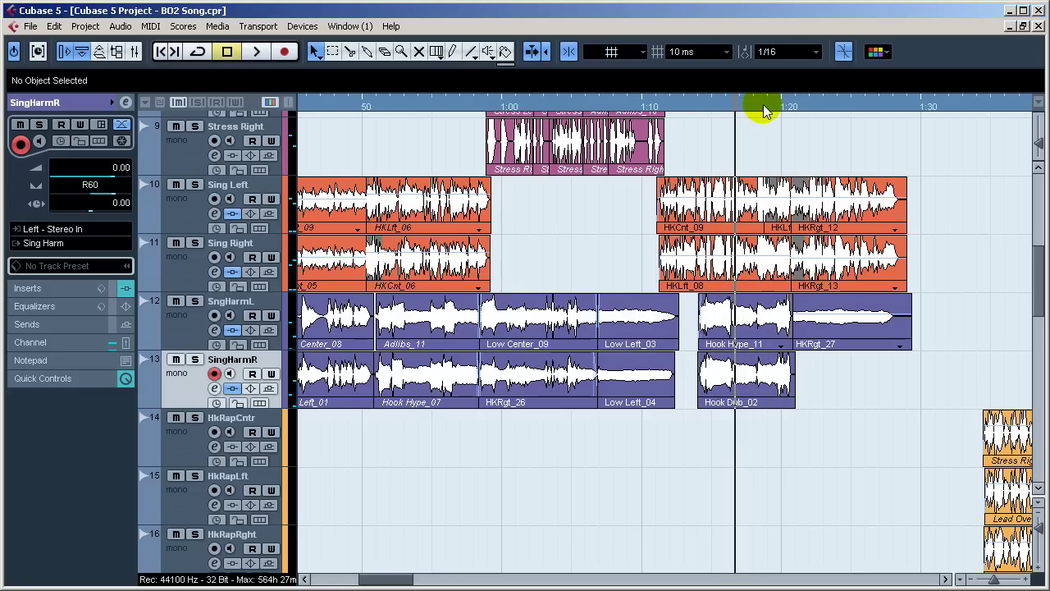
Step: Audition the transition into the HKRgt_27 harmony clip from about 1:20
{"action": "left_click", "coordinate": [780, 108]}
{"action": "key", "text": "space"}
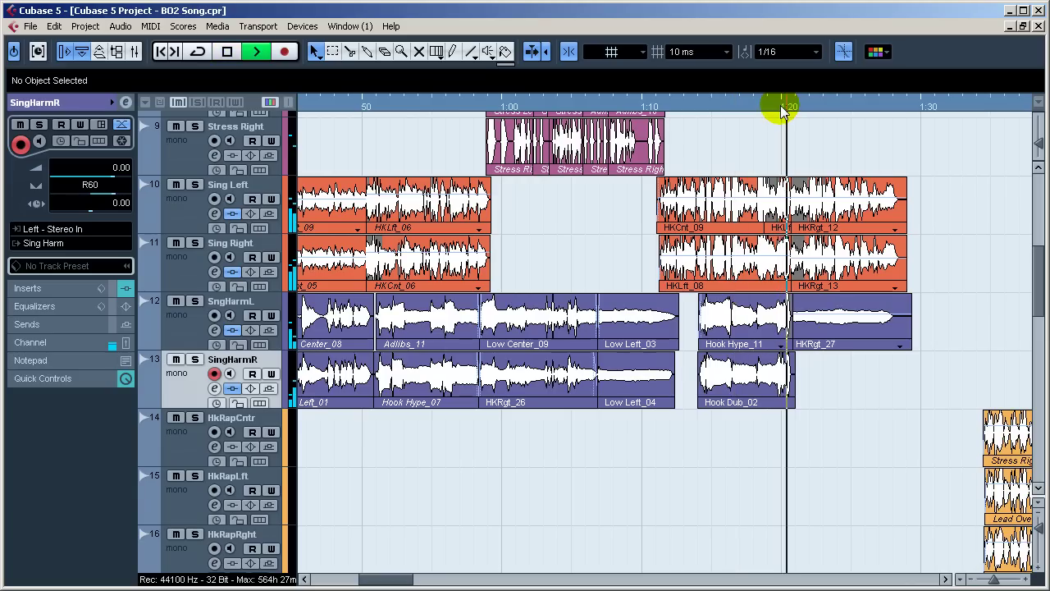
{"action": "key", "text": "space"}
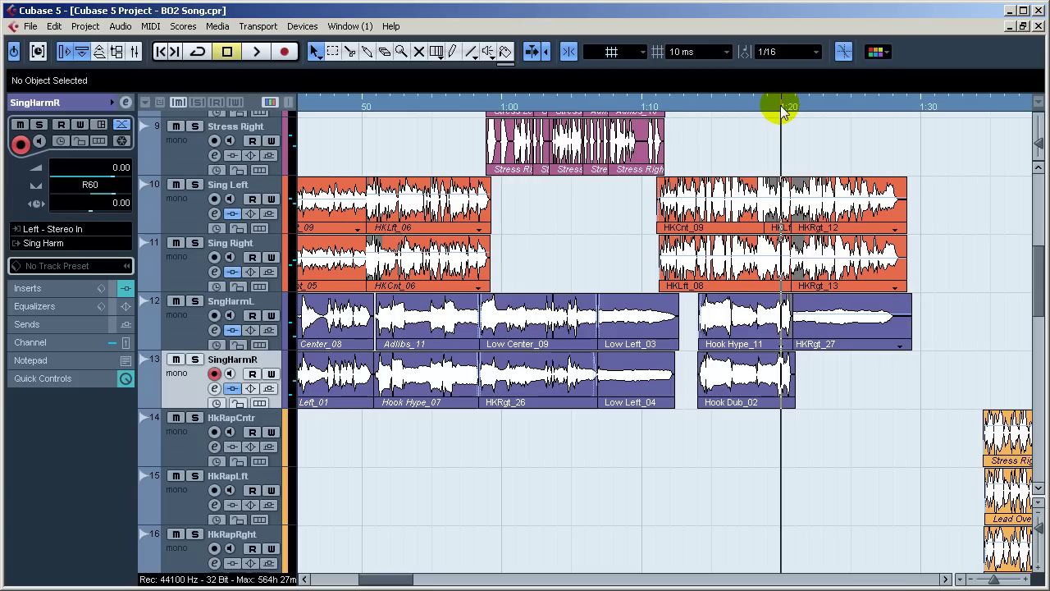
{"action": "left_click", "coordinate": [791, 108]}
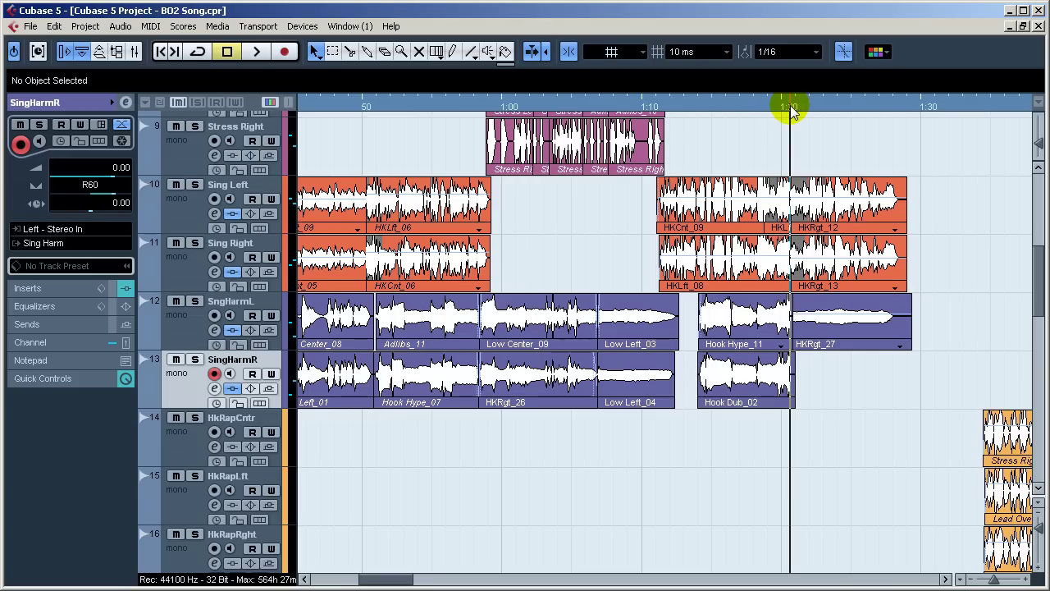
{"action": "key", "text": "space"}
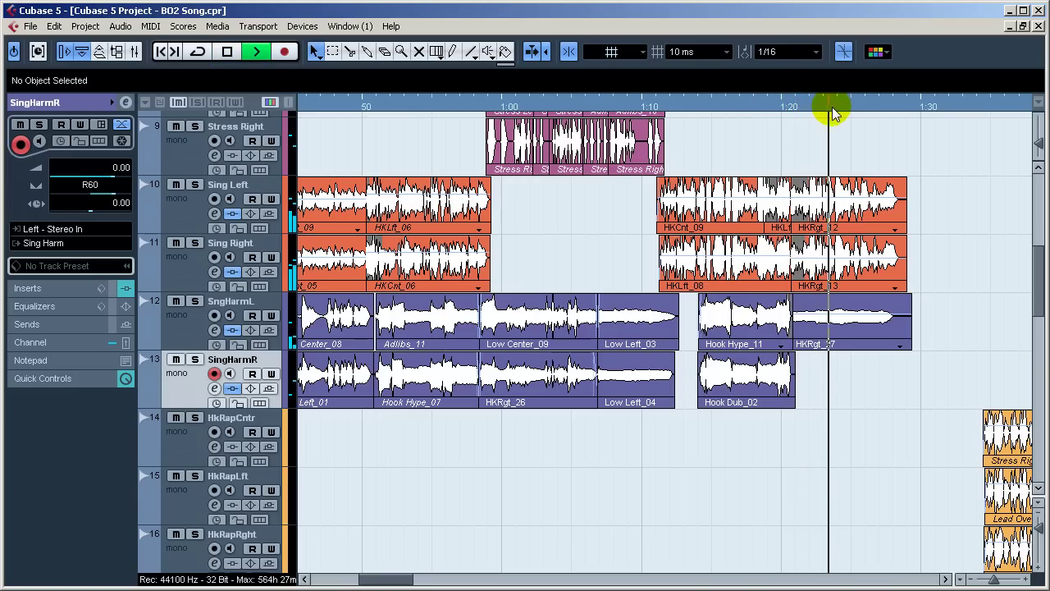
{"action": "key", "text": "space"}
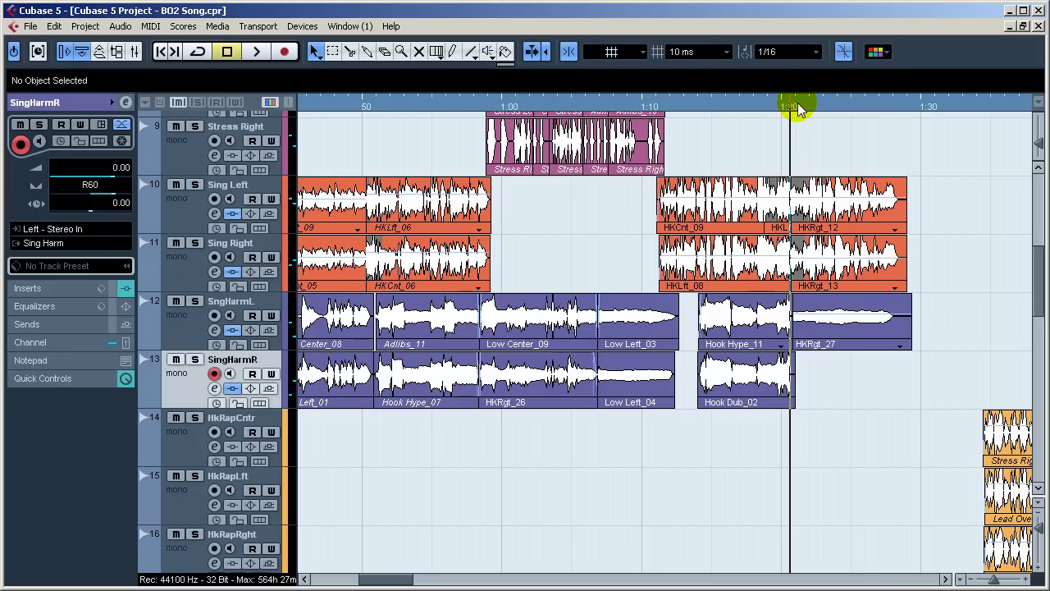
Step: Audition the end of the second sung section from about 1:24
{"action": "left_click", "coordinate": [847, 106]}
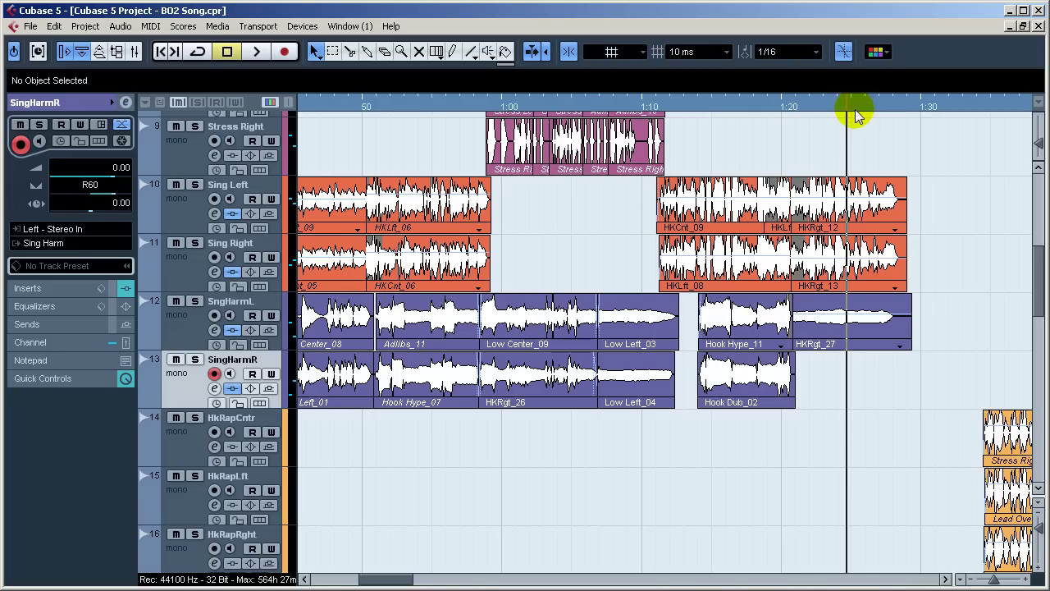
{"action": "left_click", "coordinate": [840, 105]}
{"action": "key", "text": "space"}
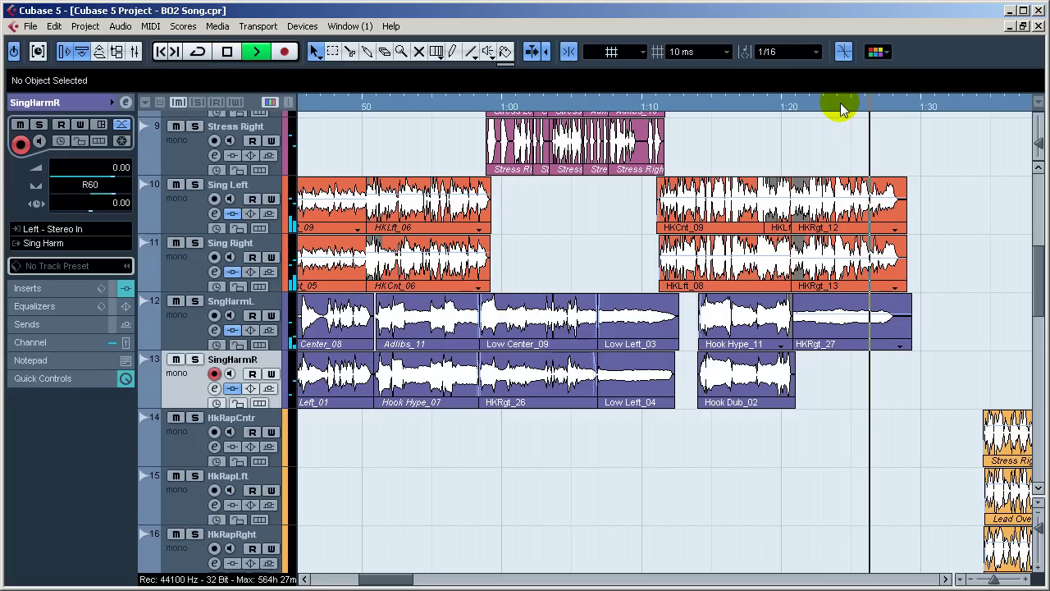
{"action": "key", "text": "space"}
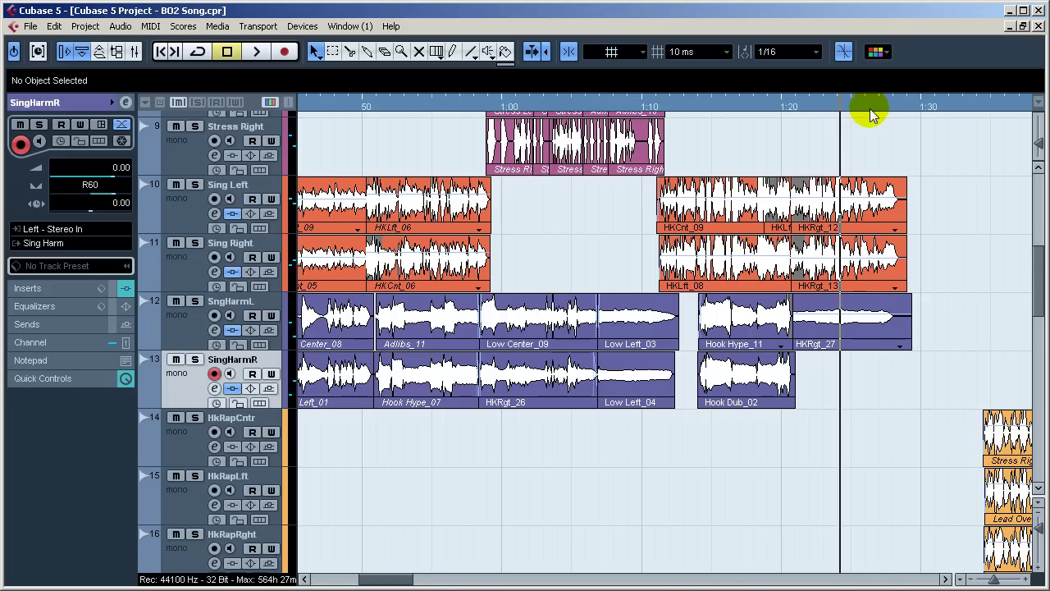
{"action": "left_click", "coordinate": [878, 106]}
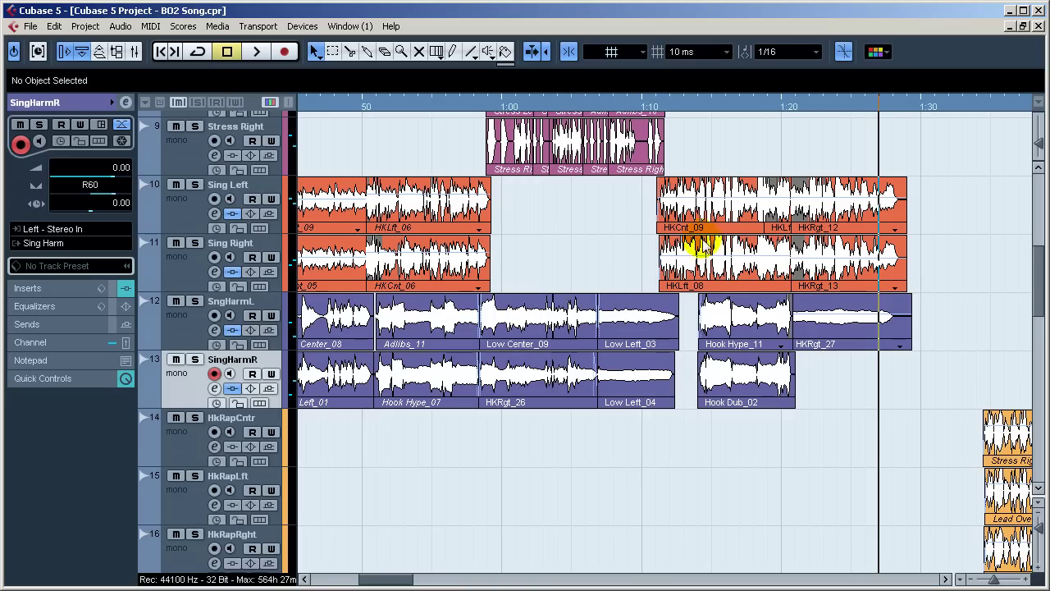
Step: Solo the SngHarmL and SingHarmR tracks and play the harmonies from about 1:14 and 1:20
{"action": "left_click", "coordinate": [701, 107]}
{"action": "left_click", "coordinate": [195, 301]}
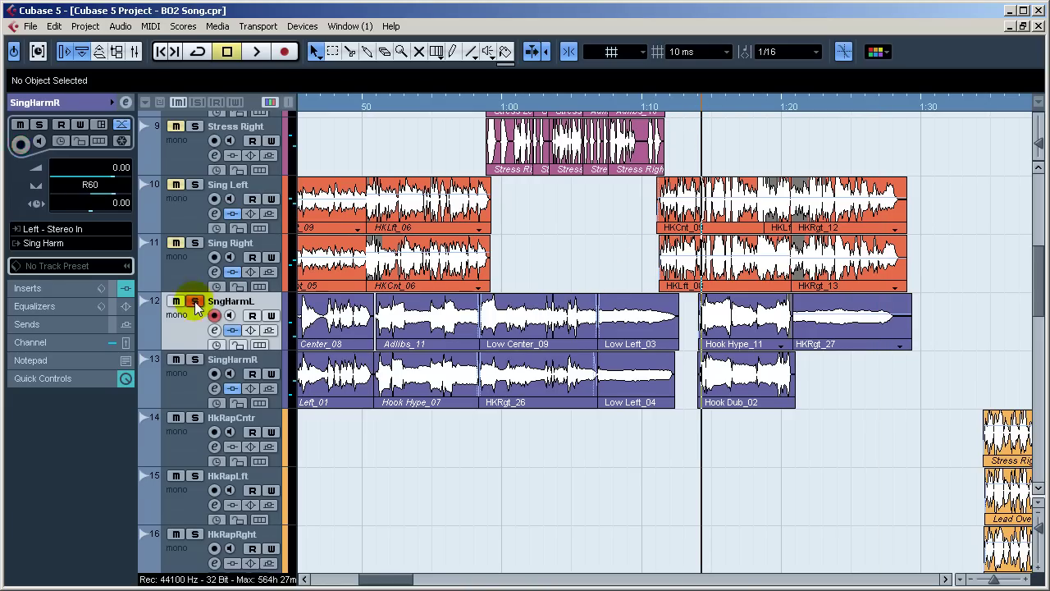
{"action": "left_click", "coordinate": [195, 360]}
{"action": "key", "text": "space"}
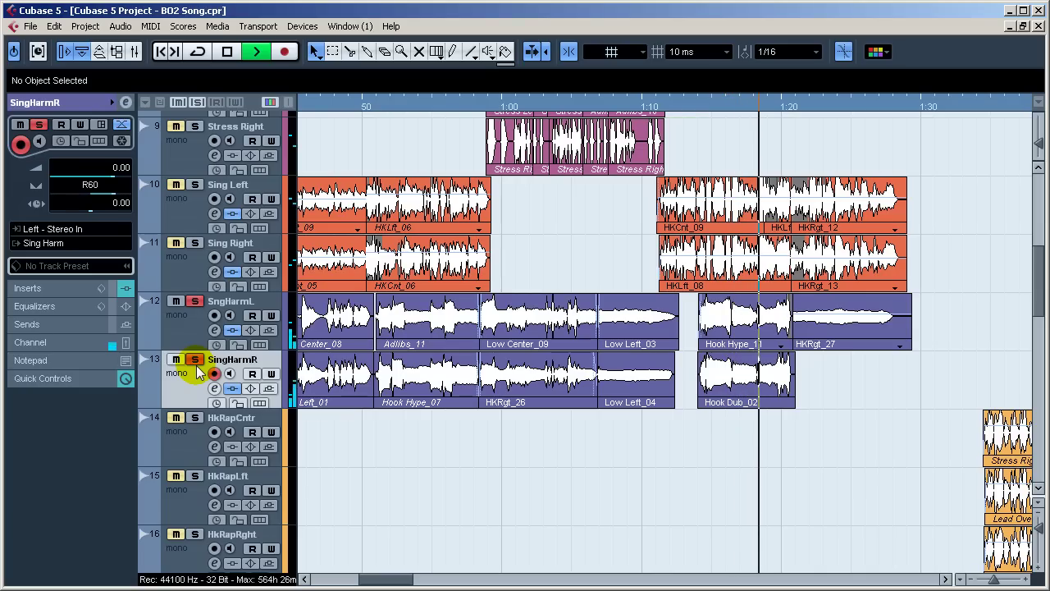
{"action": "key", "text": "space"}
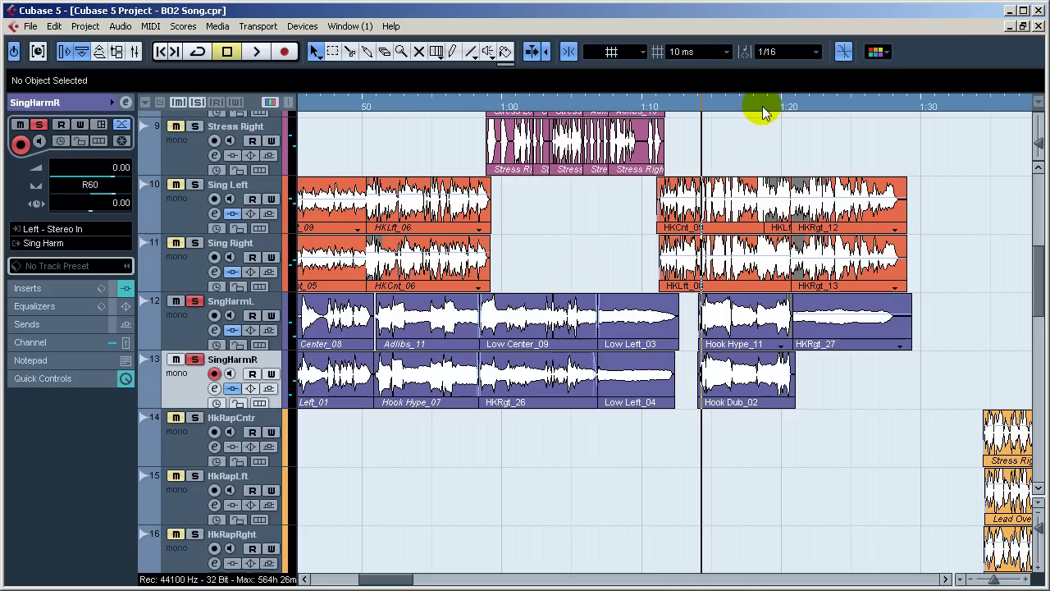
{"action": "left_click", "coordinate": [792, 112]}
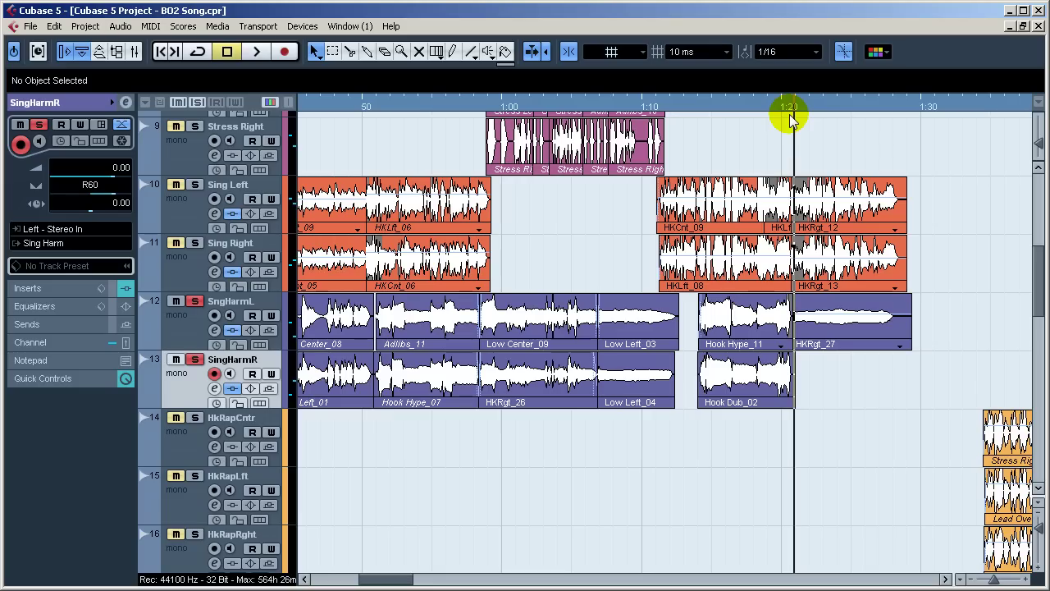
{"action": "key", "text": "space"}
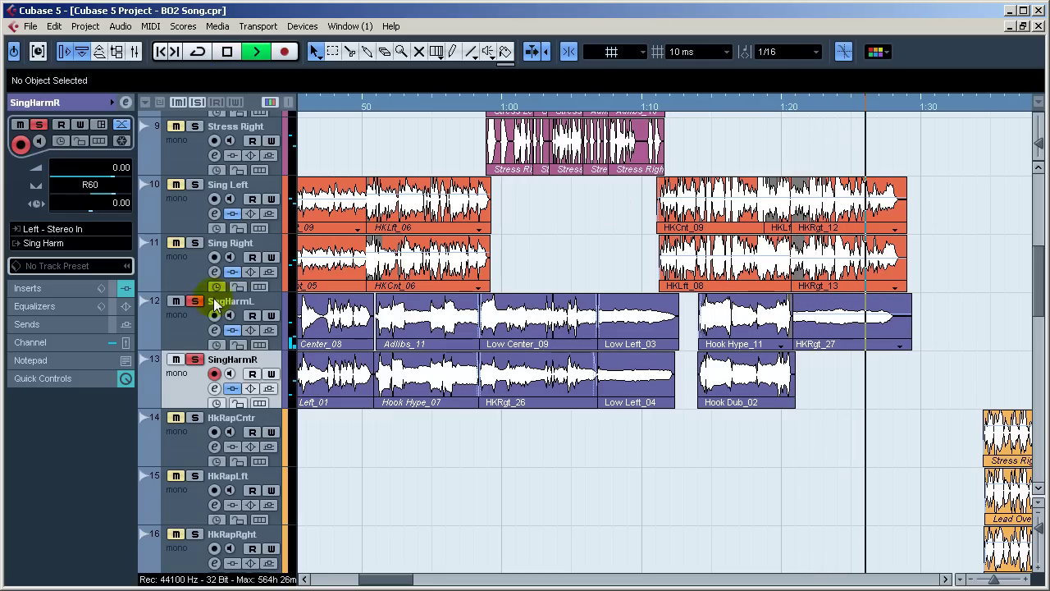
{"action": "key", "text": "space"}
Step: Bypass Auto-Tune EFX on SngHarmL, play the raw harmony from about 1:20, and re-enable the effect
{"action": "left_click", "coordinate": [182, 326]}
{"action": "left_click", "coordinate": [69, 287]}
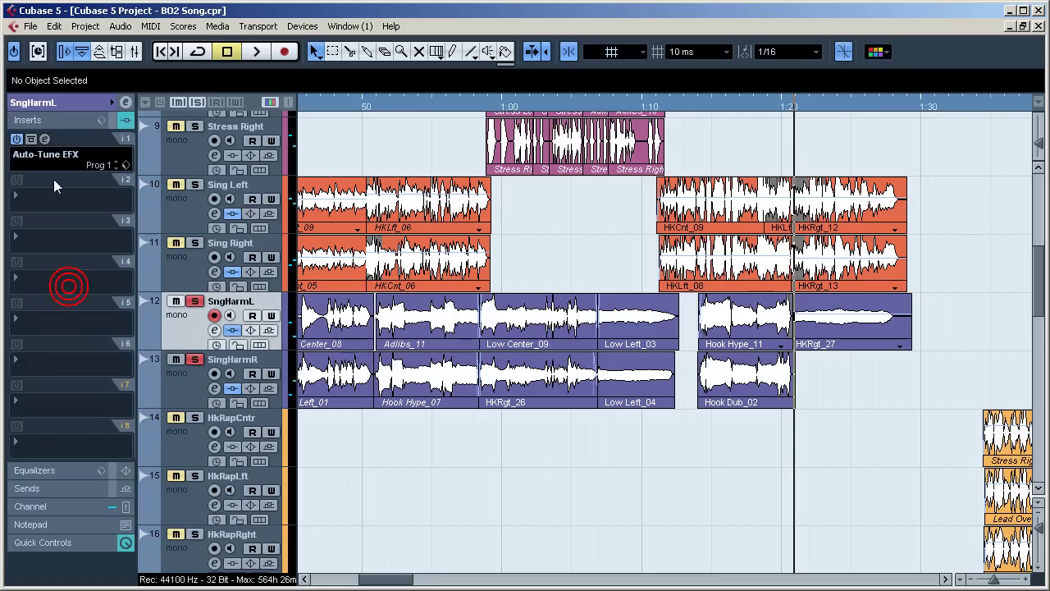
{"action": "left_click", "coordinate": [16, 141]}
{"action": "key", "text": "space"}
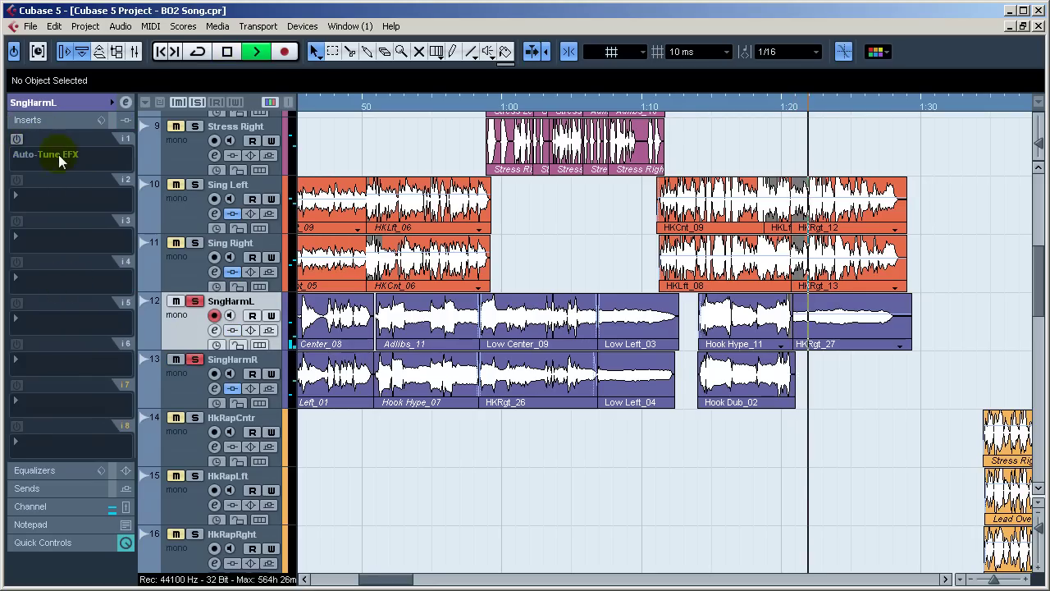
{"action": "key", "text": "space"}
{"action": "left_click", "coordinate": [17, 139]}
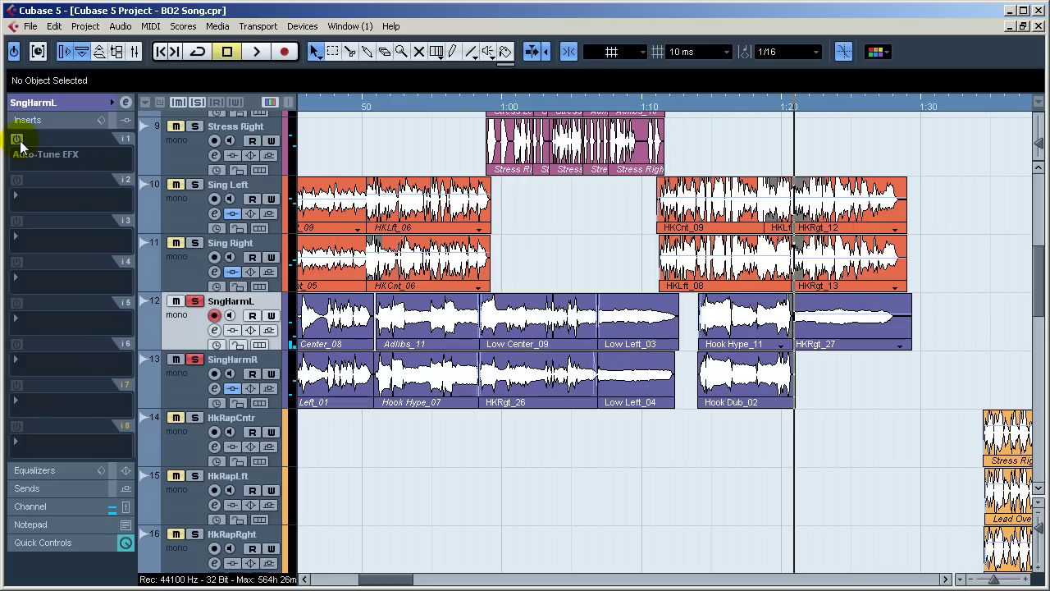
Step: Cue the song to about 1:14 and check SingHarmR's inserts and output routing options without changing them
{"action": "left_click", "coordinate": [696, 107]}
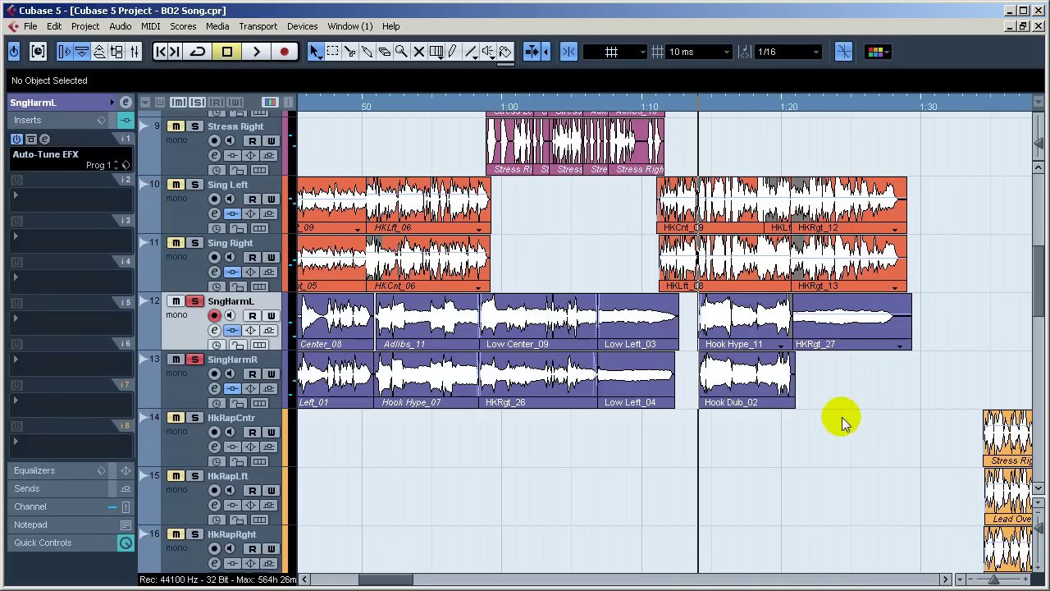
{"action": "left_click", "coordinate": [193, 387]}
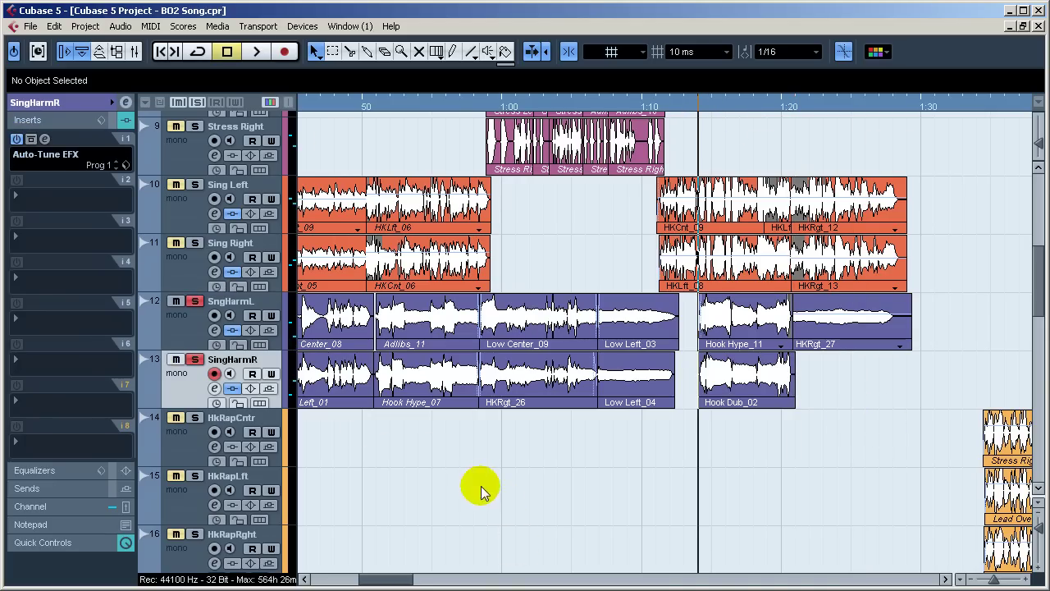
{"action": "left_click", "coordinate": [41, 103]}
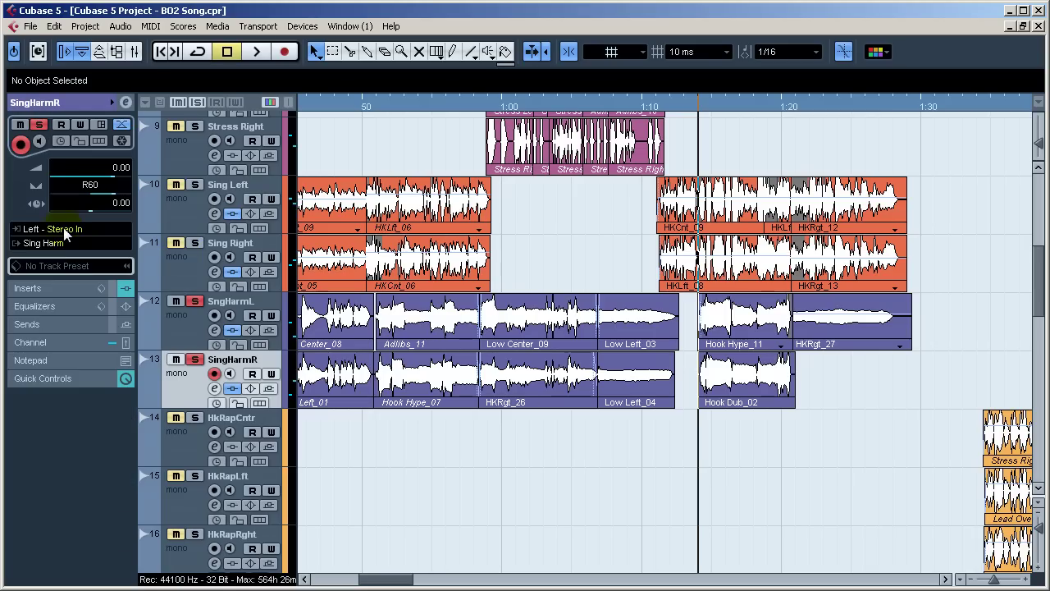
{"action": "left_click", "coordinate": [88, 243]}
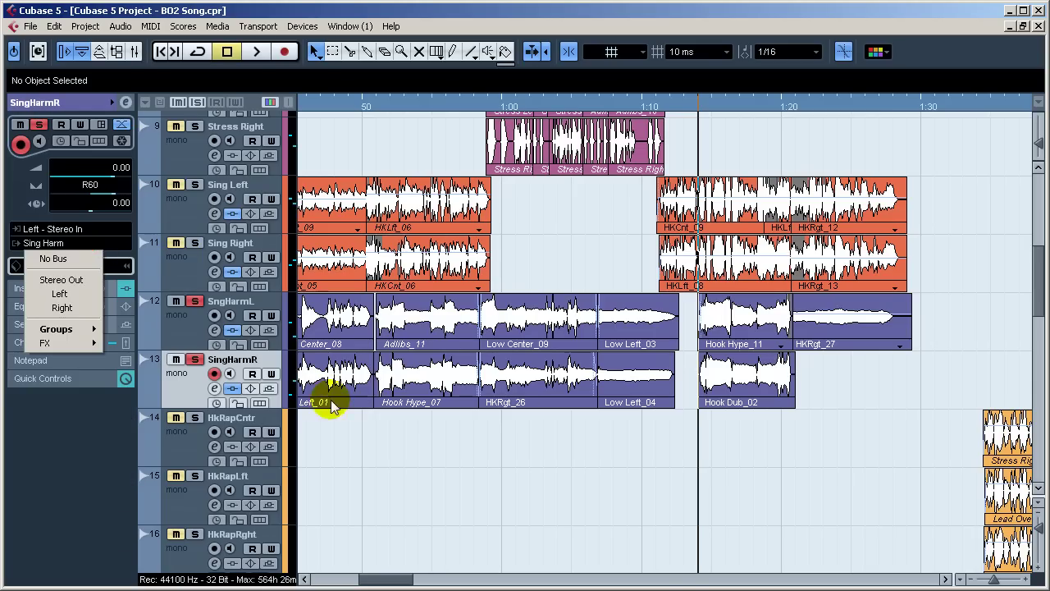
{"action": "left_click", "coordinate": [370, 432]}
Step: Select the Sing Harm group track and view its insert effects
{"action": "scroll", "coordinate": [370, 443], "scroll_direction": "down", "scroll_amount": 6}
{"action": "scroll", "coordinate": [421, 439], "scroll_direction": "down", "scroll_amount": 4}
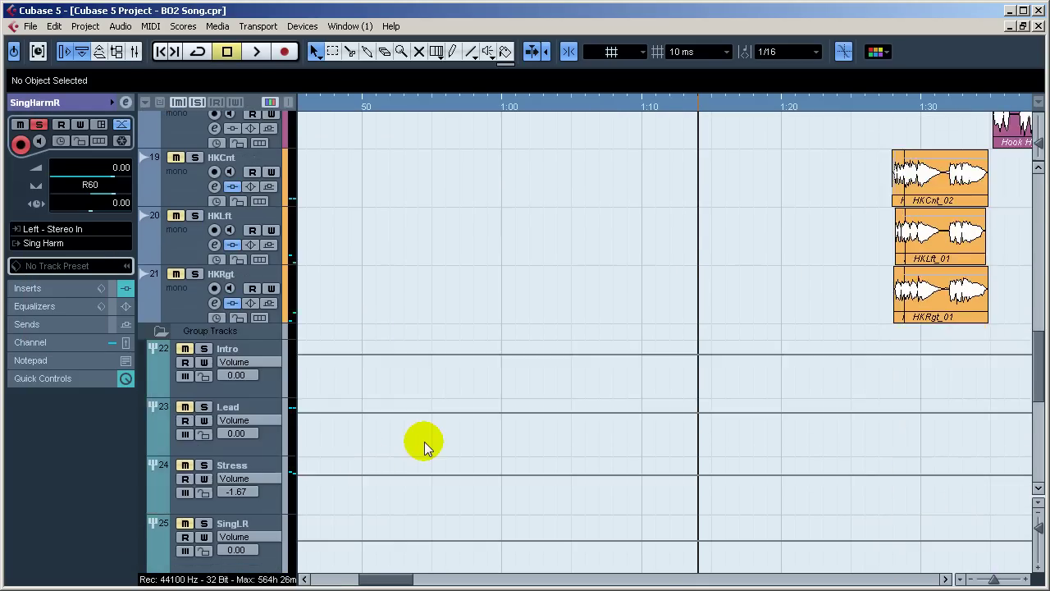
{"action": "scroll", "coordinate": [424, 441], "scroll_direction": "down", "scroll_amount": 2}
{"action": "left_click", "coordinate": [265, 533]}
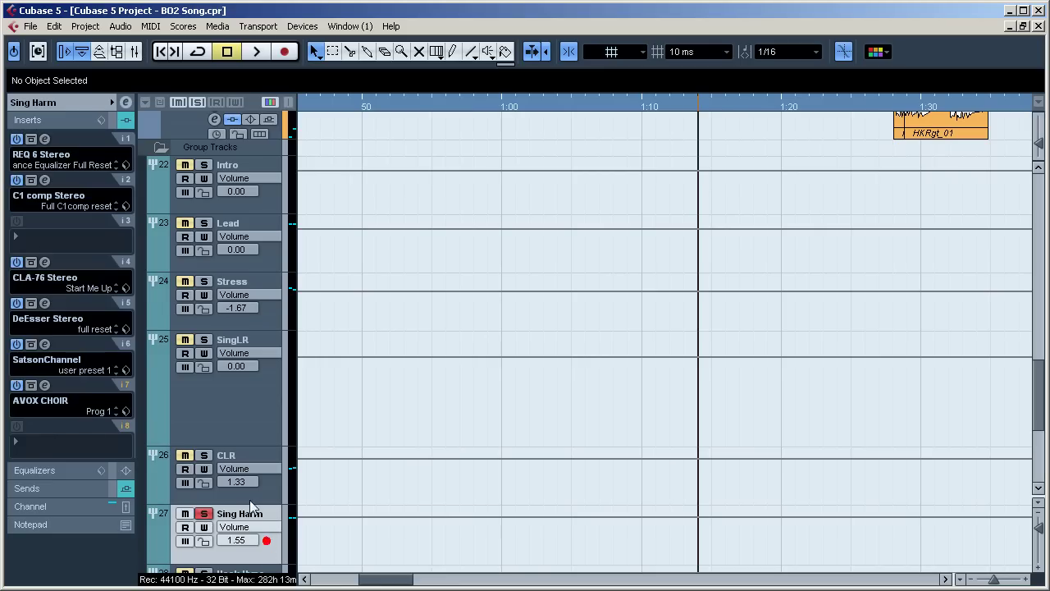
Step: Open the Sing Harm group's AVOX CHOIR, compare the harmonies from about 1:14 with it off and on, and leave it bypassed
{"action": "left_click", "coordinate": [45, 385]}
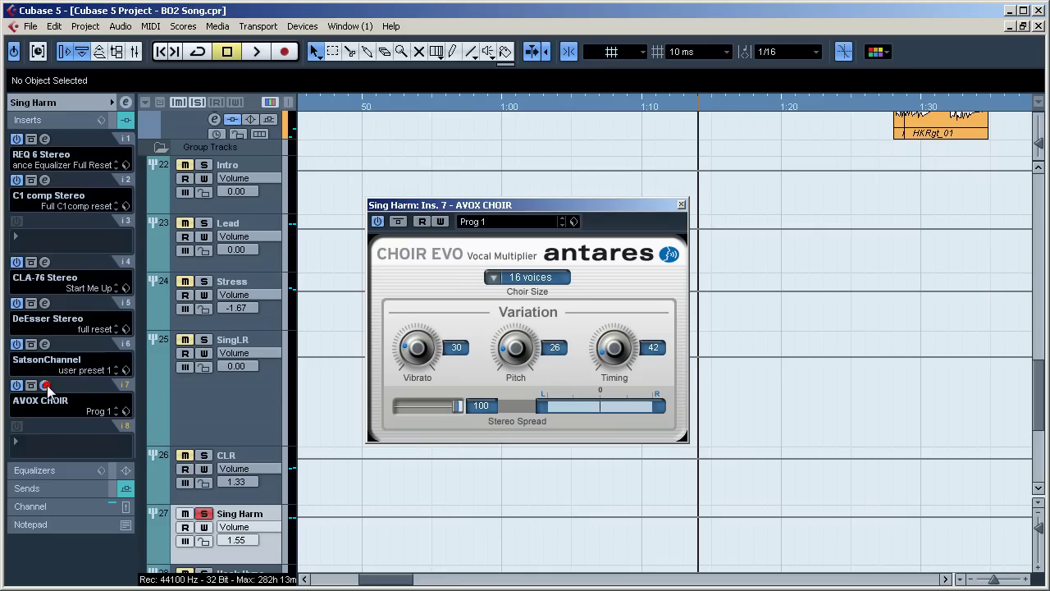
{"action": "left_click", "coordinate": [379, 221]}
{"action": "key", "text": "space"}
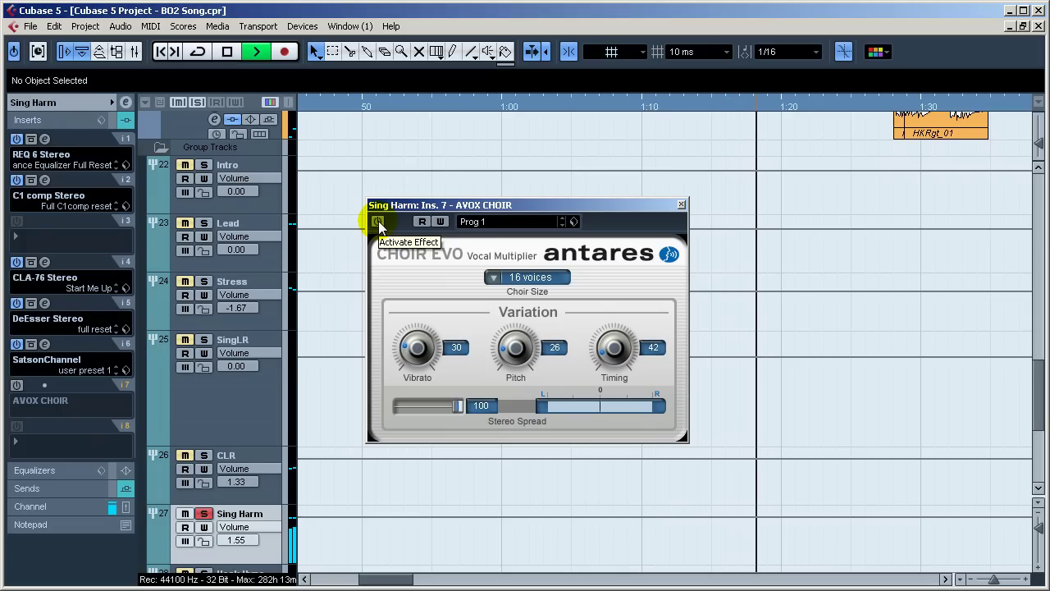
{"action": "left_click", "coordinate": [378, 220]}
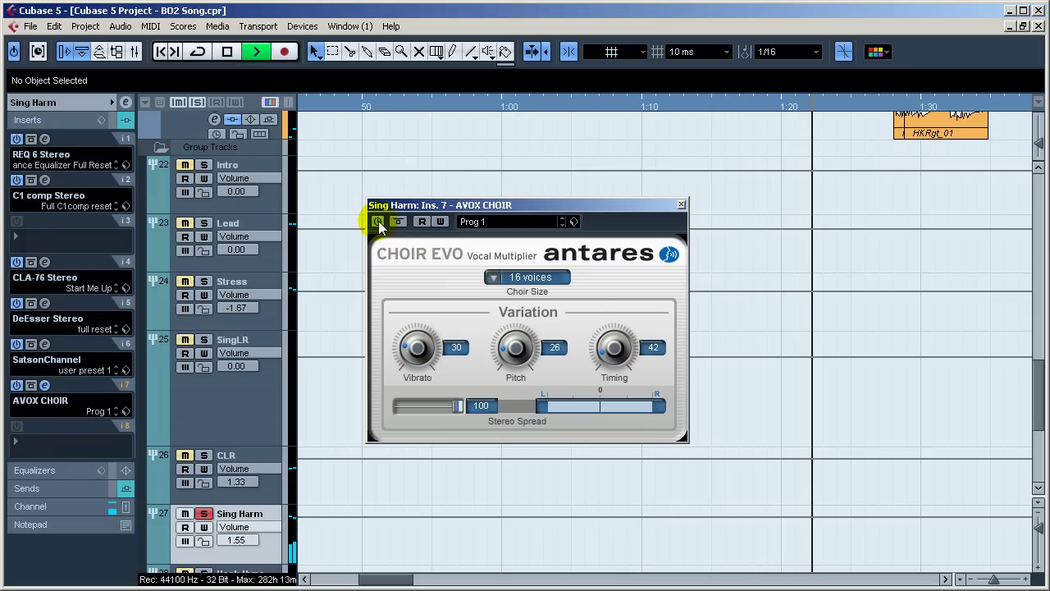
{"action": "left_click", "coordinate": [378, 220]}
{"action": "left_click", "coordinate": [378, 221]}
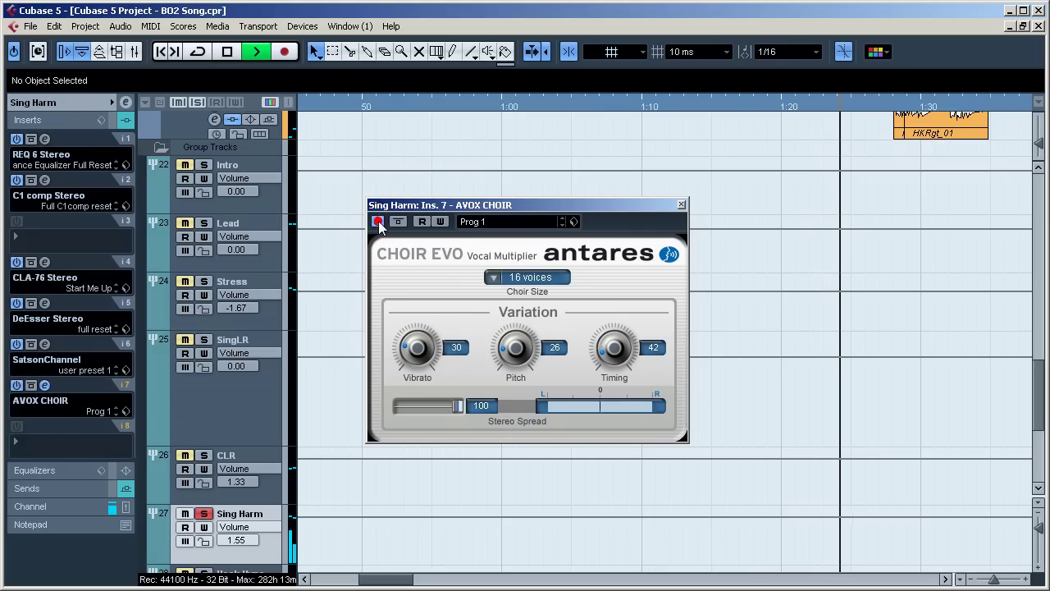
{"action": "key", "text": "space"}
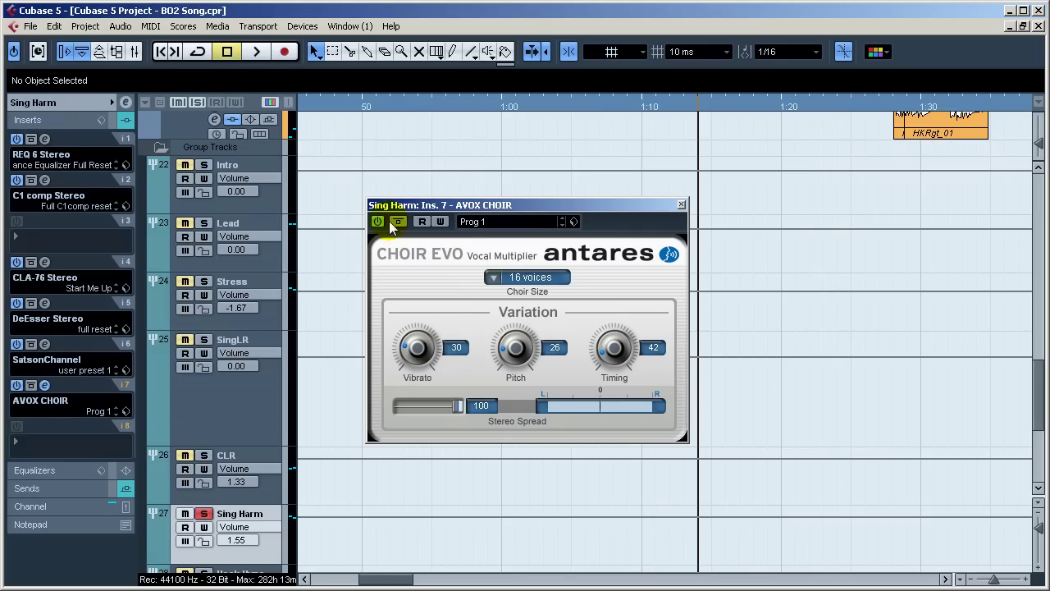
{"action": "left_click", "coordinate": [378, 221]}
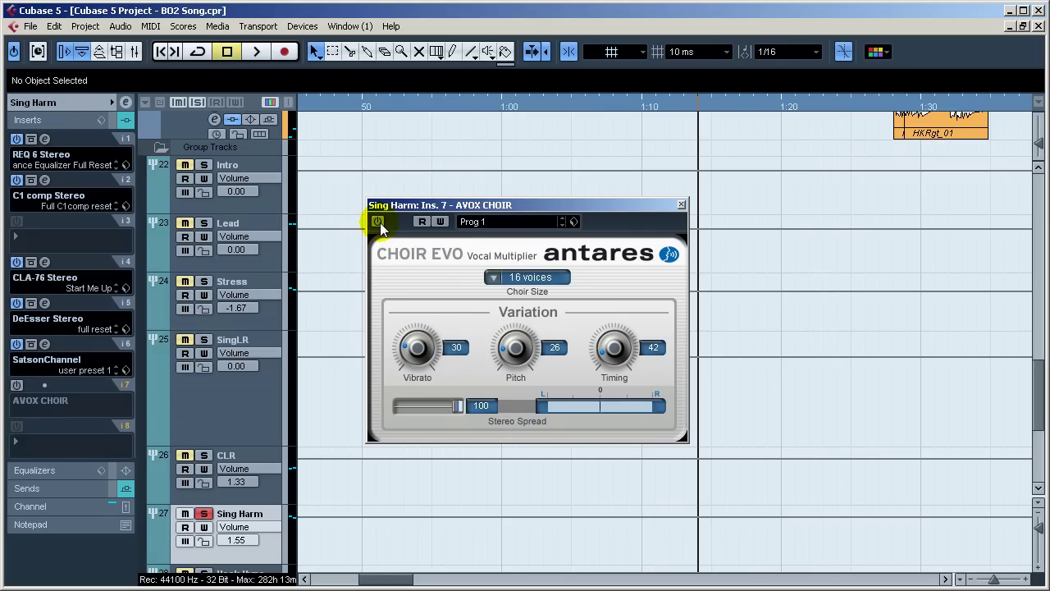
Step: Select the SngHarmL track and check its output routing options without changing them
{"action": "left_click_drag", "start_coordinate": [1042, 374], "coordinate": [1040, 288]}
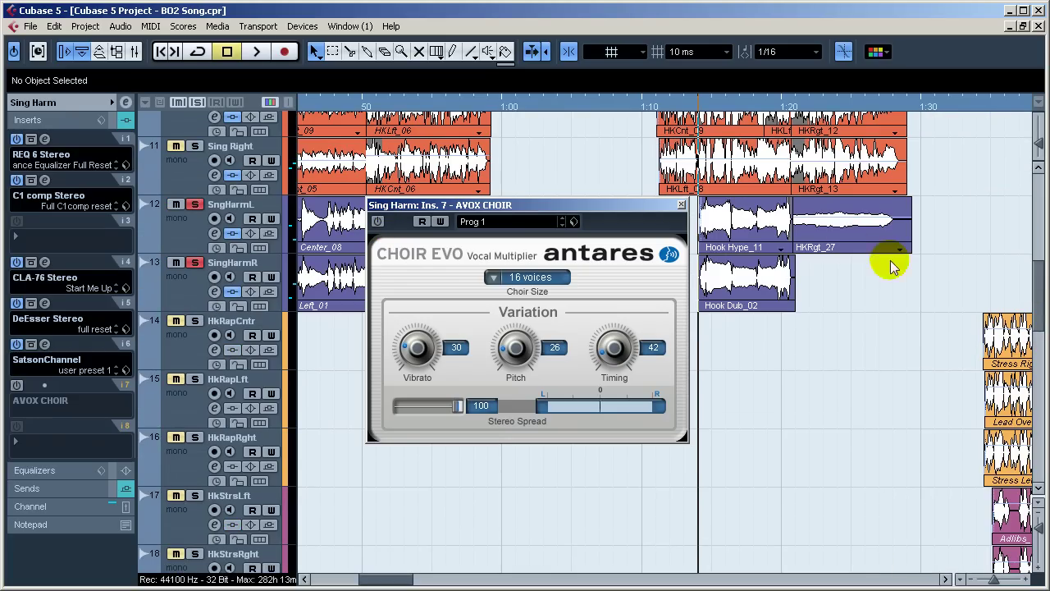
{"action": "left_click", "coordinate": [171, 227]}
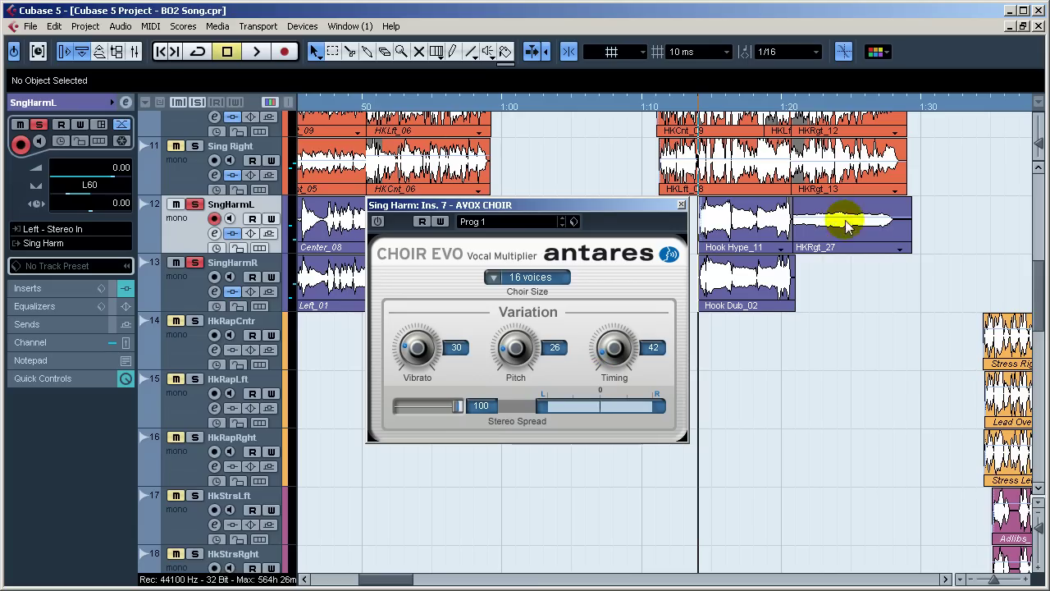
{"action": "left_click", "coordinate": [190, 238]}
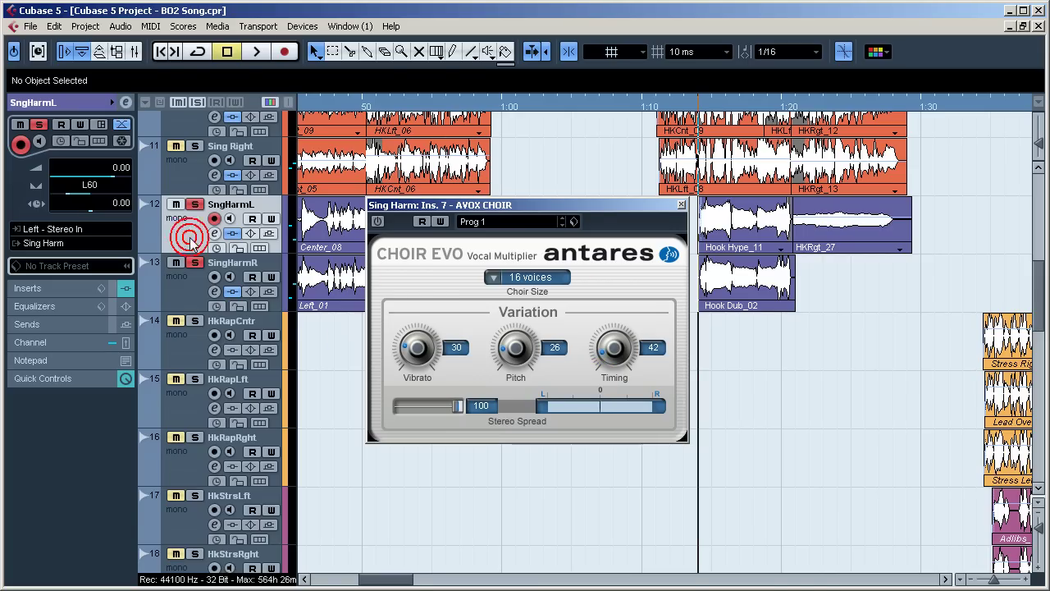
{"action": "left_click", "coordinate": [97, 245]}
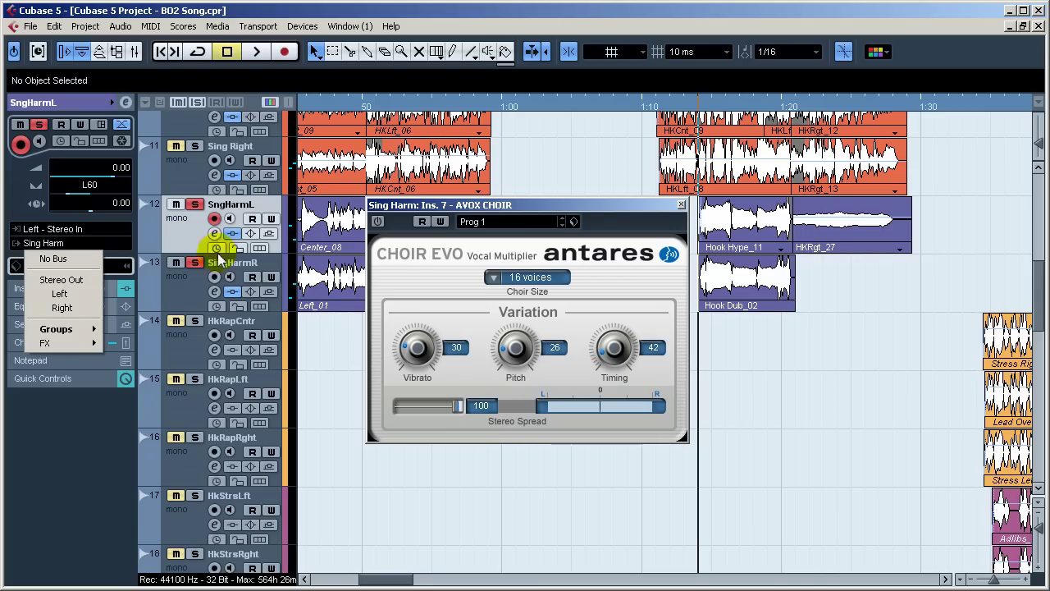
{"action": "left_click", "coordinate": [170, 241]}
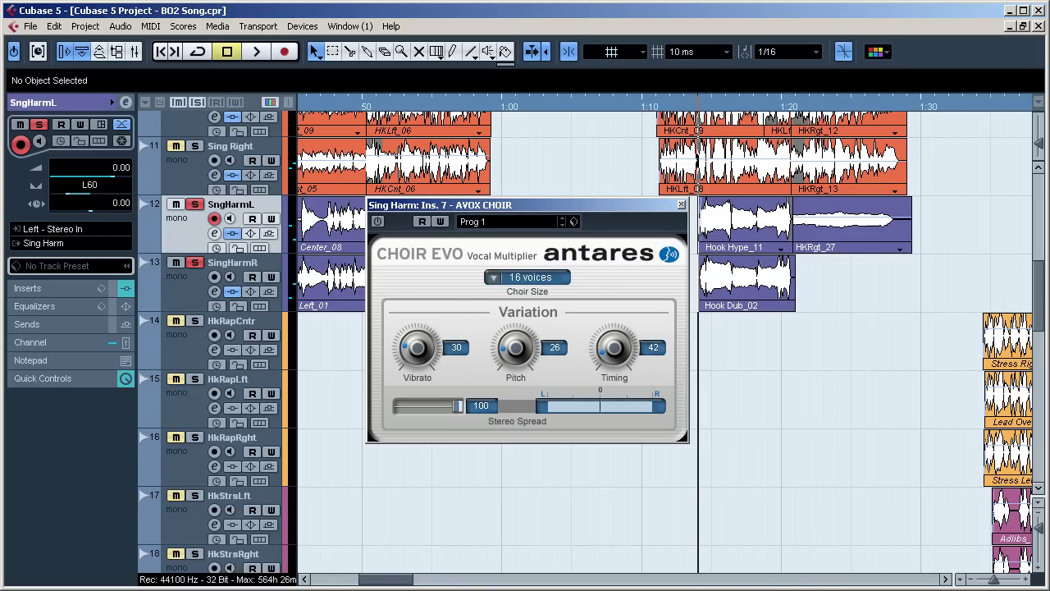
Step: Close the AVOX CHOIR window and cue the song to about 1:22, within SngHarmL's HKRgt_27 clip
{"action": "left_click_drag", "start_coordinate": [1043, 312], "coordinate": [1039, 305]}
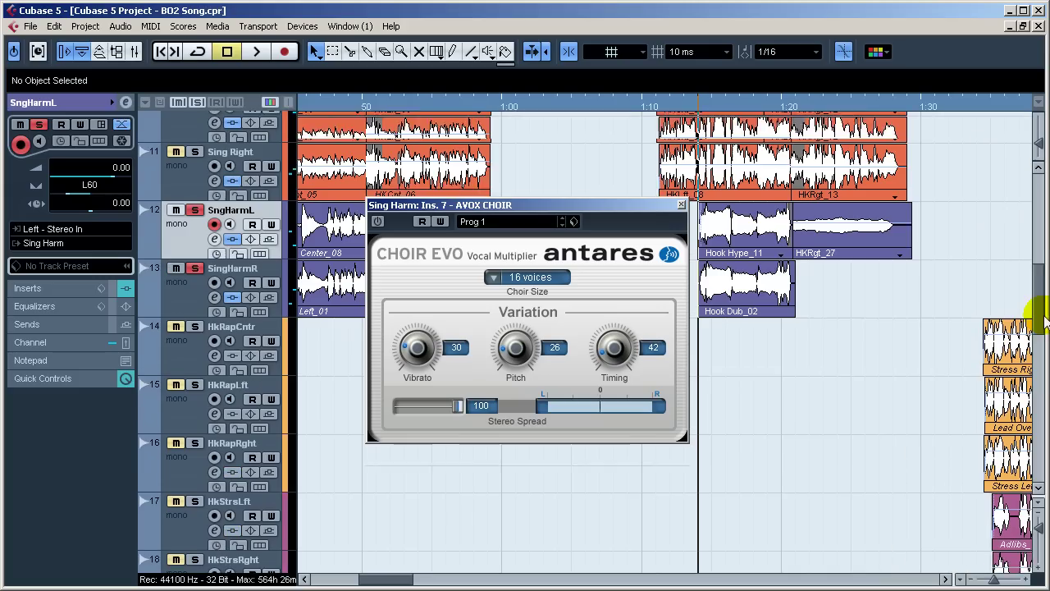
{"action": "left_click", "coordinate": [681, 205]}
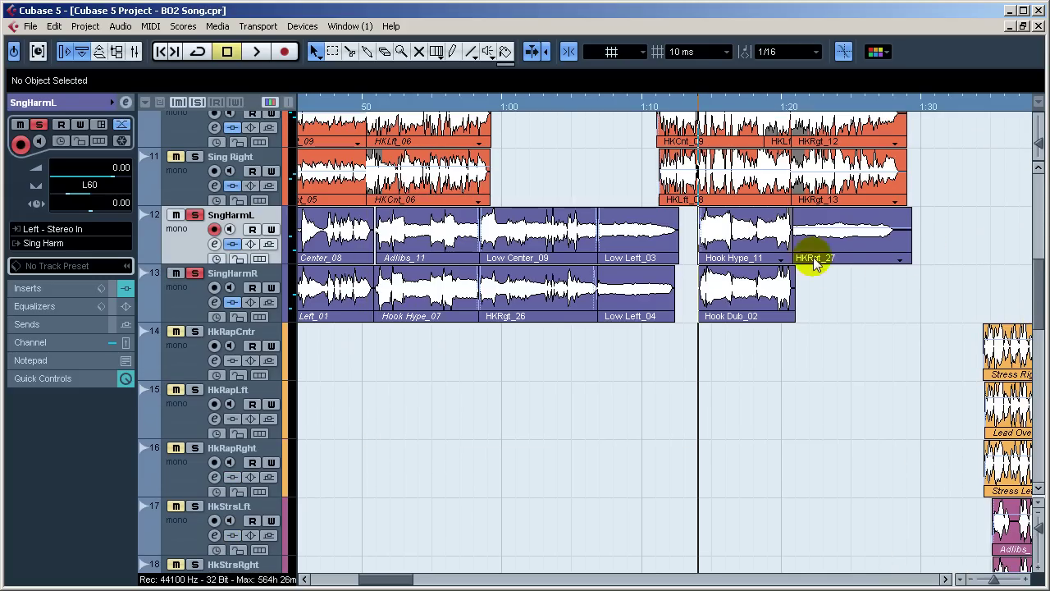
{"action": "left_click", "coordinate": [808, 104]}
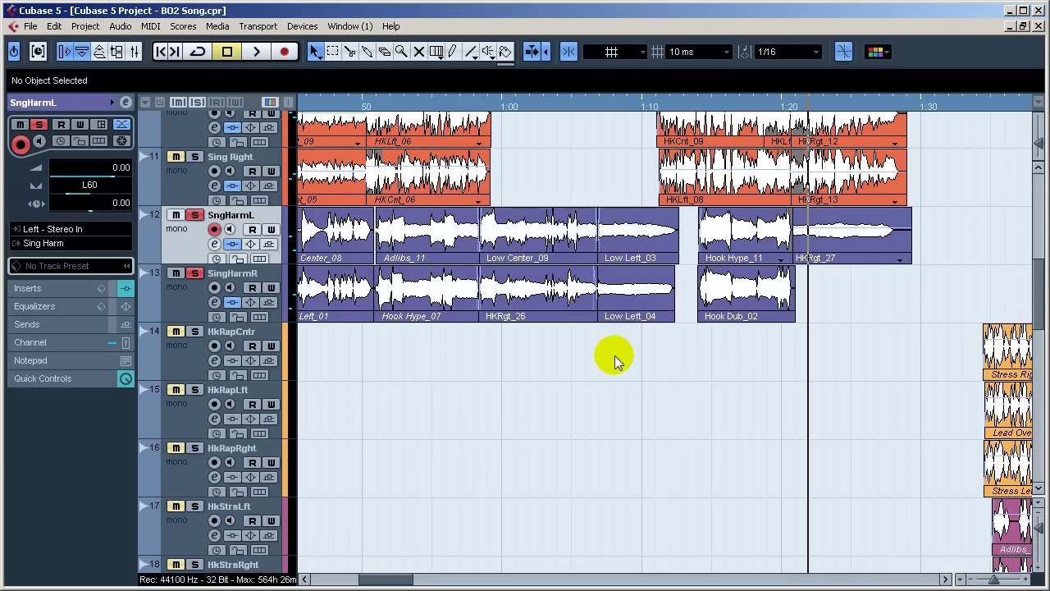